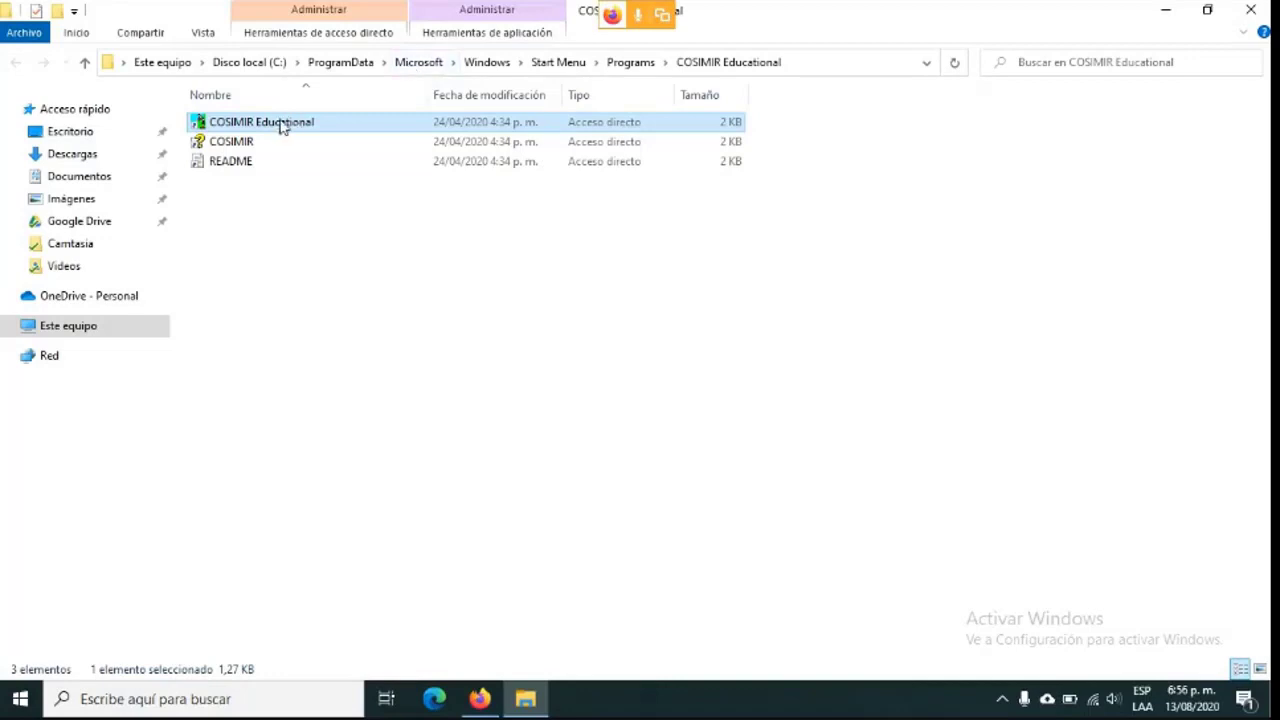
Open the file location of the COSIMIR Educational shortcut and go up to the COSIMIR Educational installation folder.
right_click(282, 127)
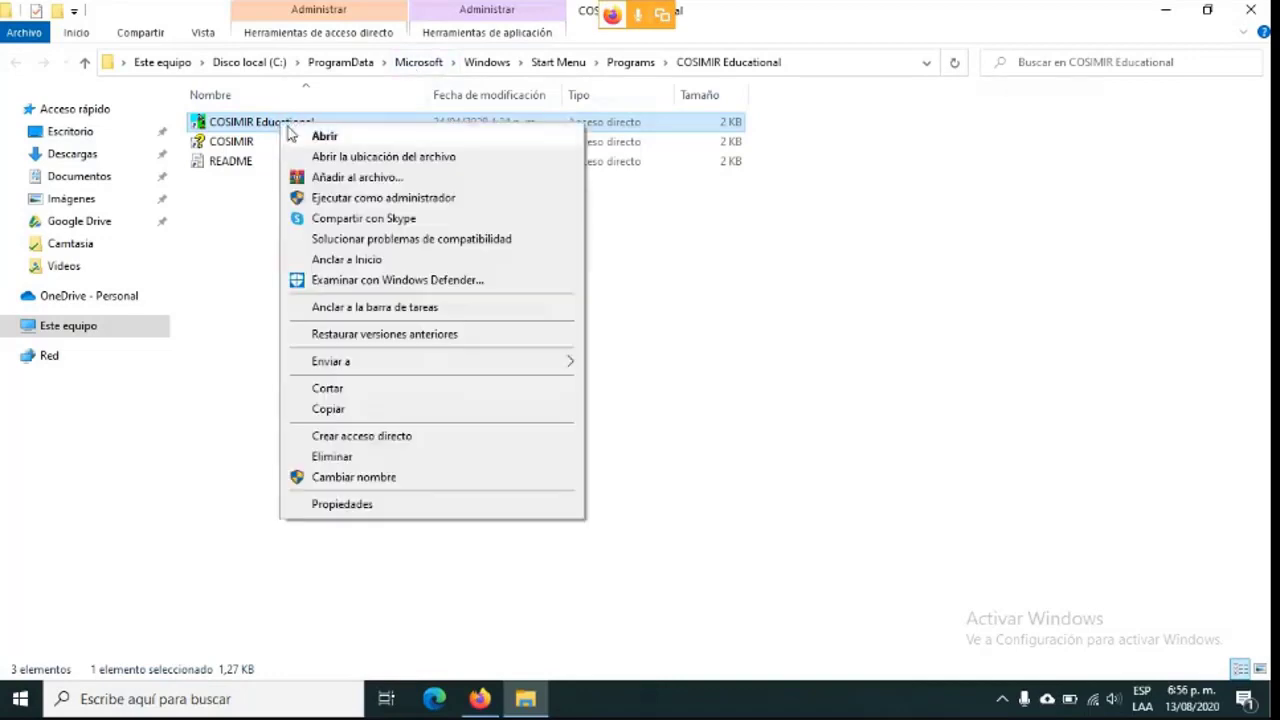
click(348, 158)
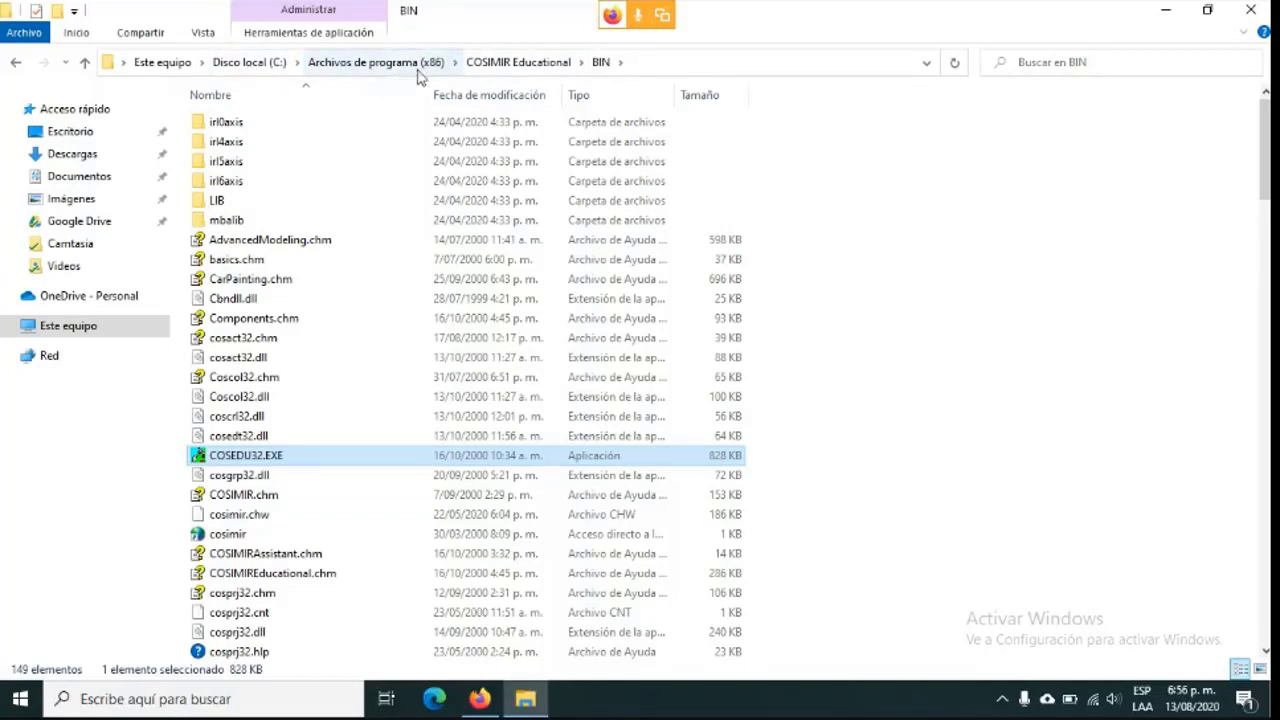
click(540, 63)
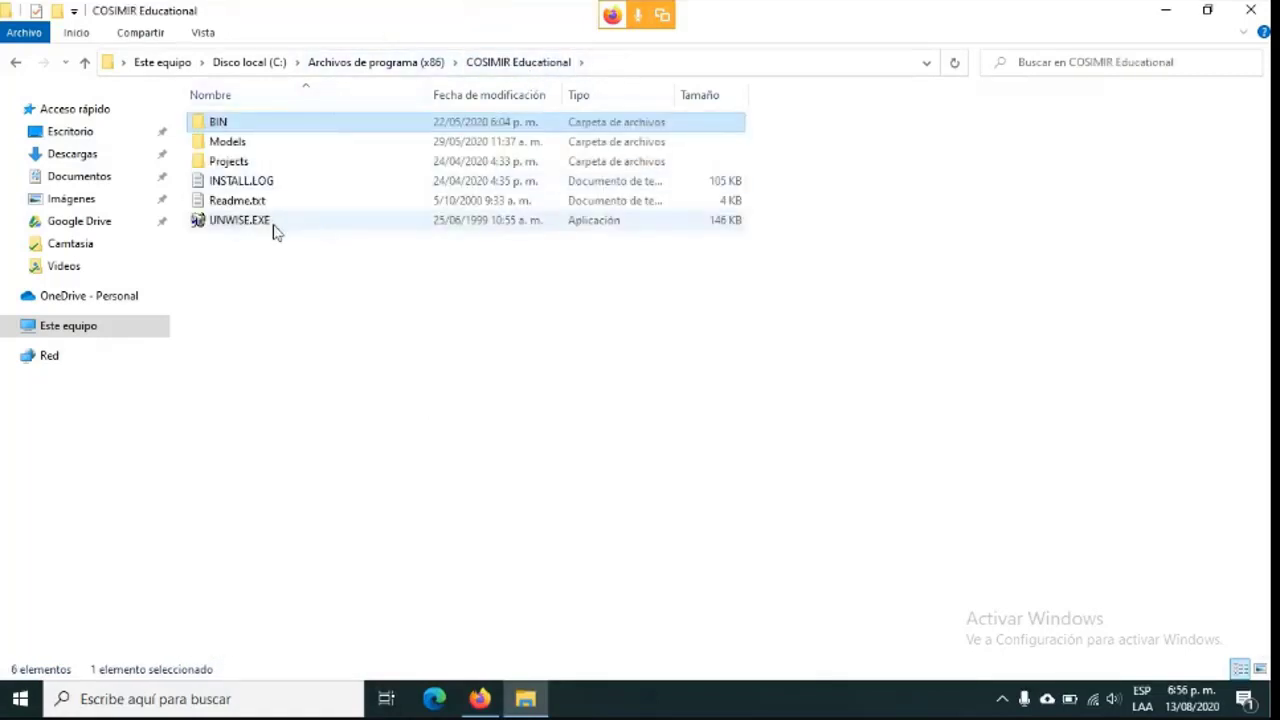
Search the COSIMIR Educational folder for *.mod files and look through the results.
click(1043, 64)
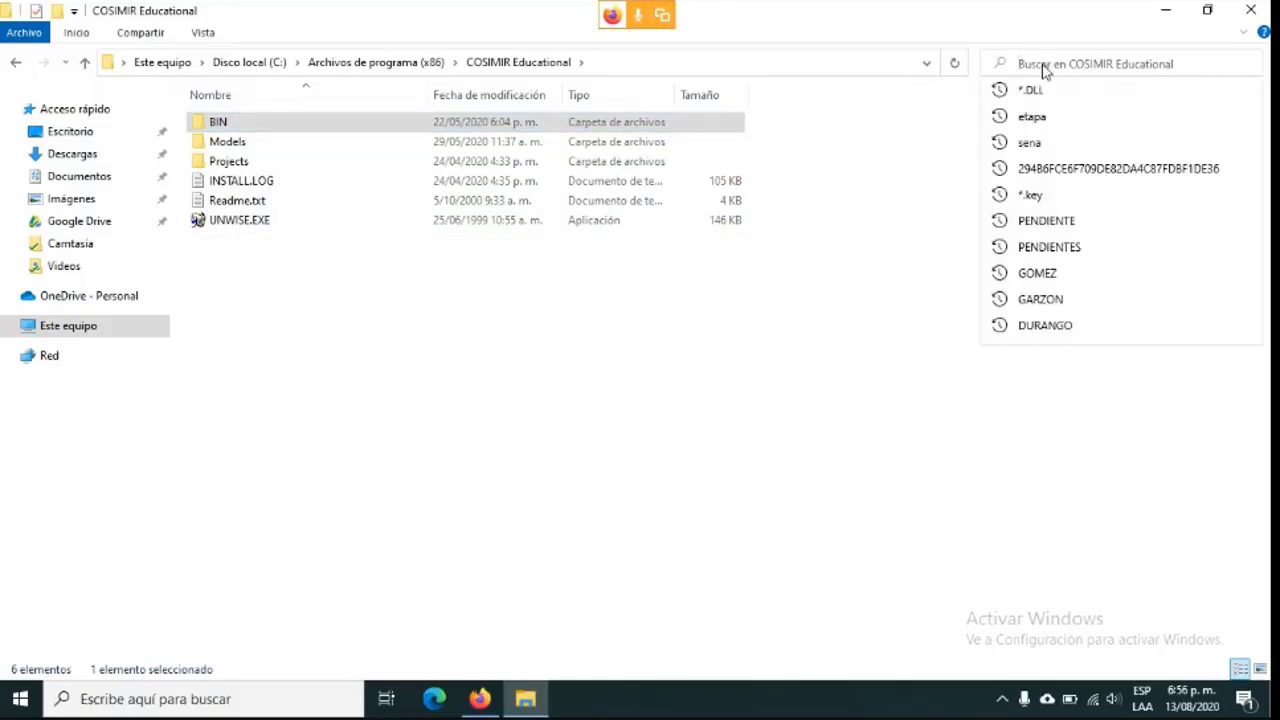
text(*)
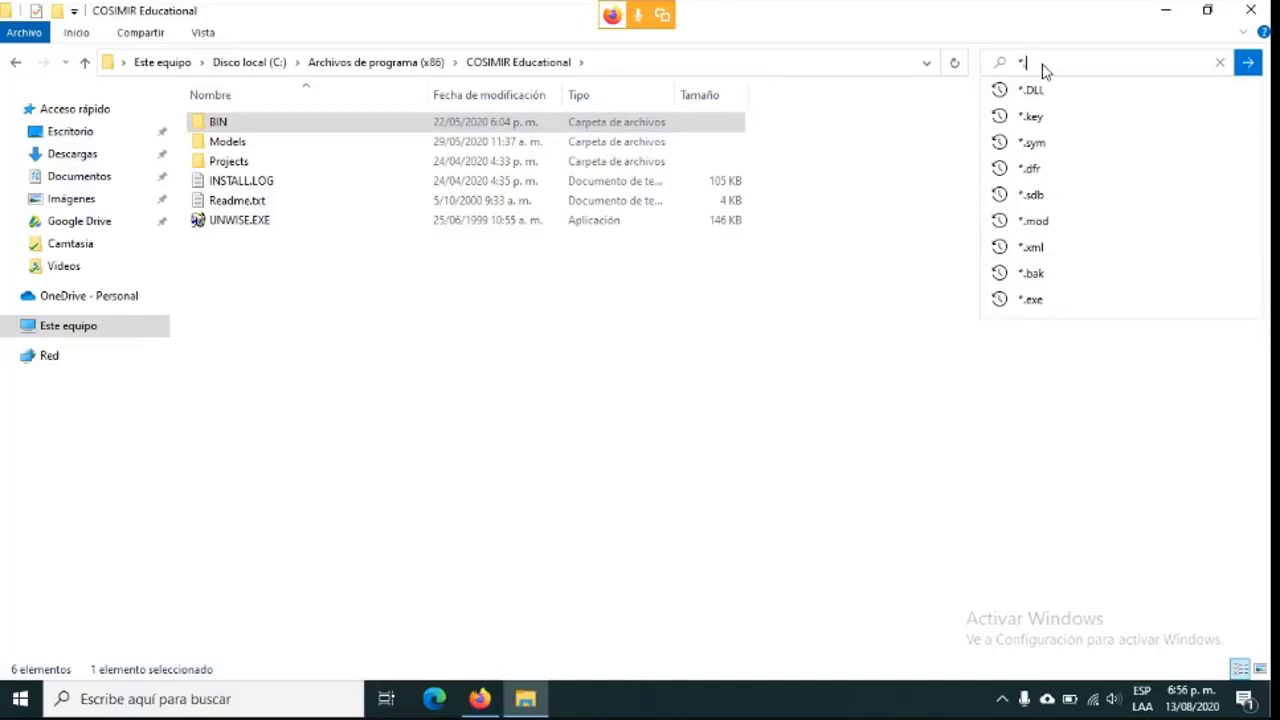
text(.mod)
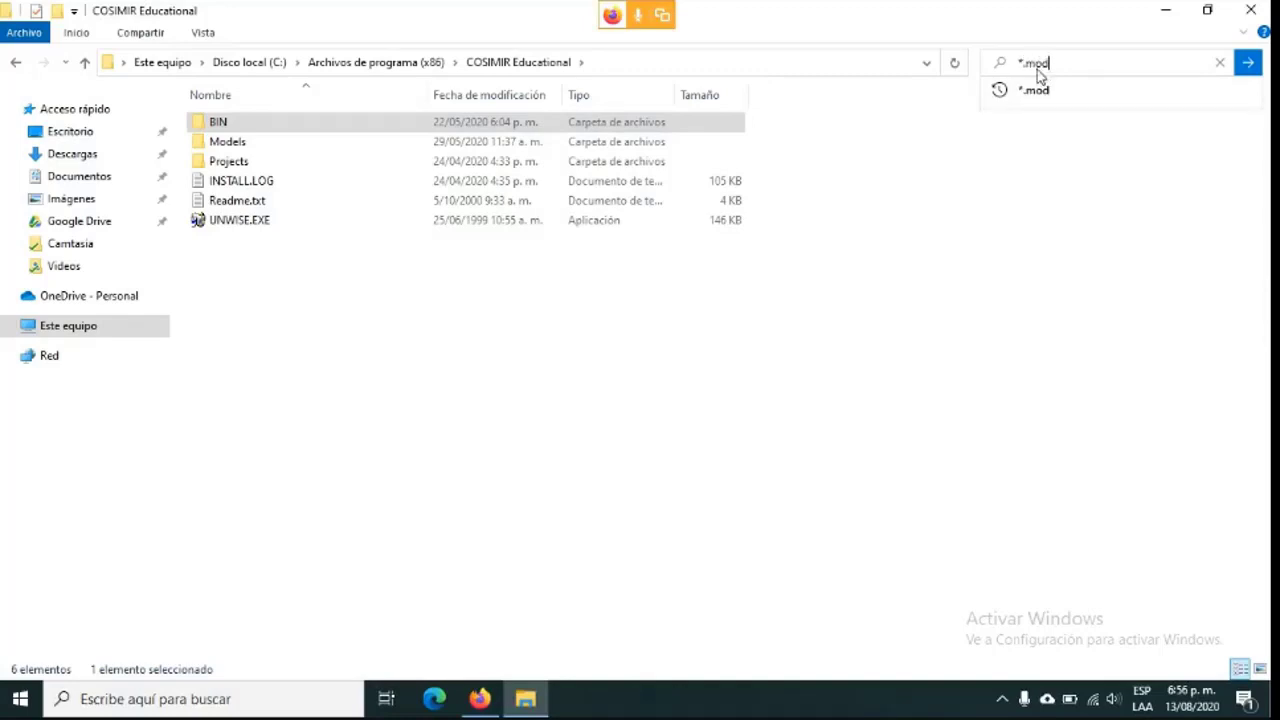
key(Return)
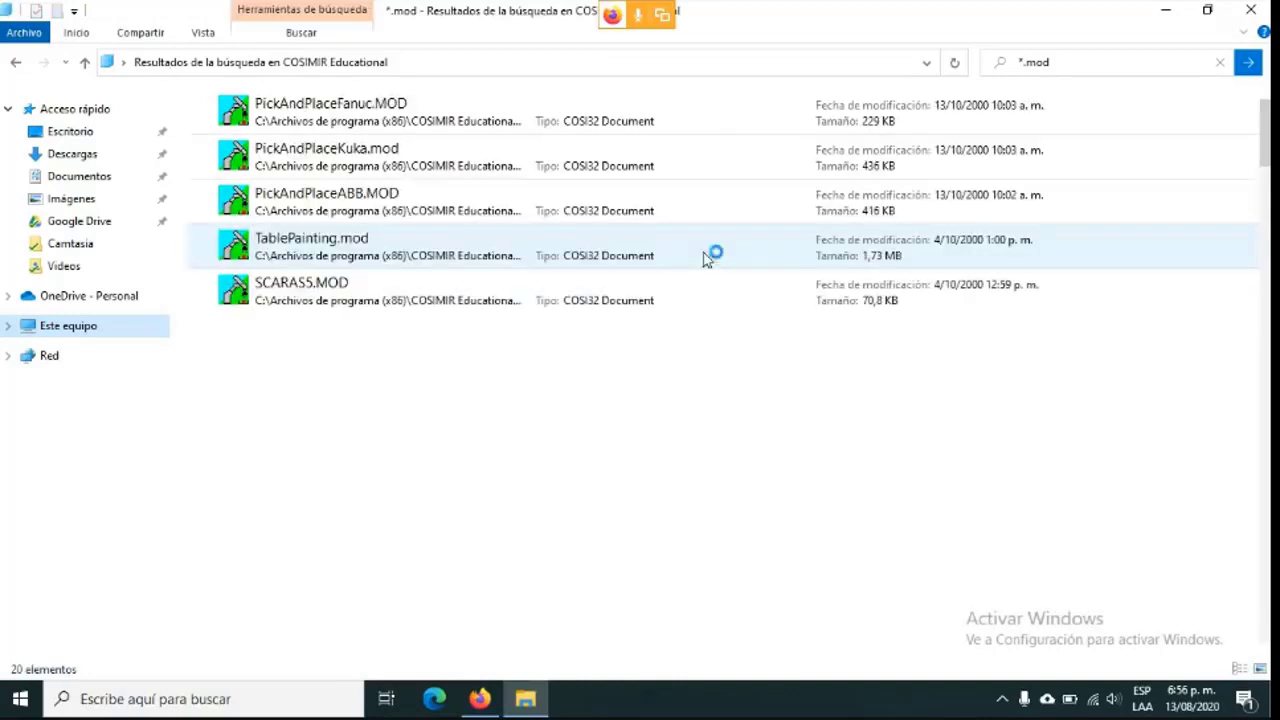
scroll(409, 257, down, 5)
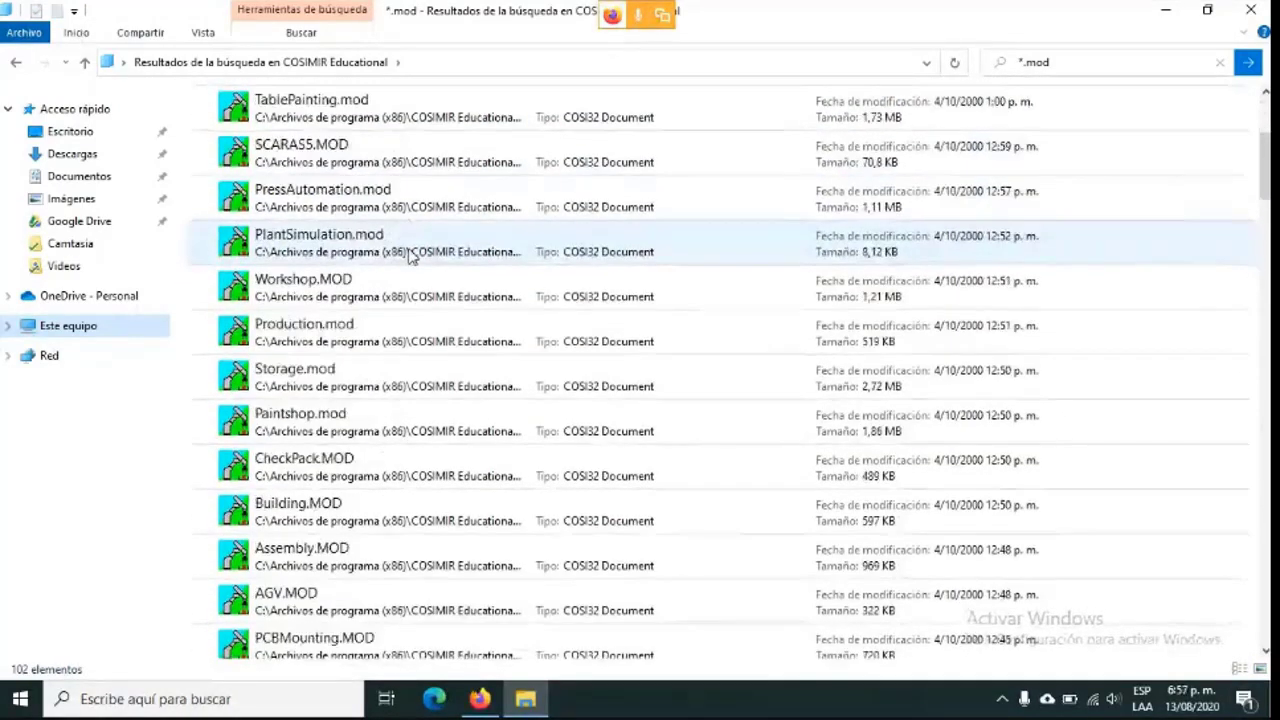
scroll(409, 257, up, 5)
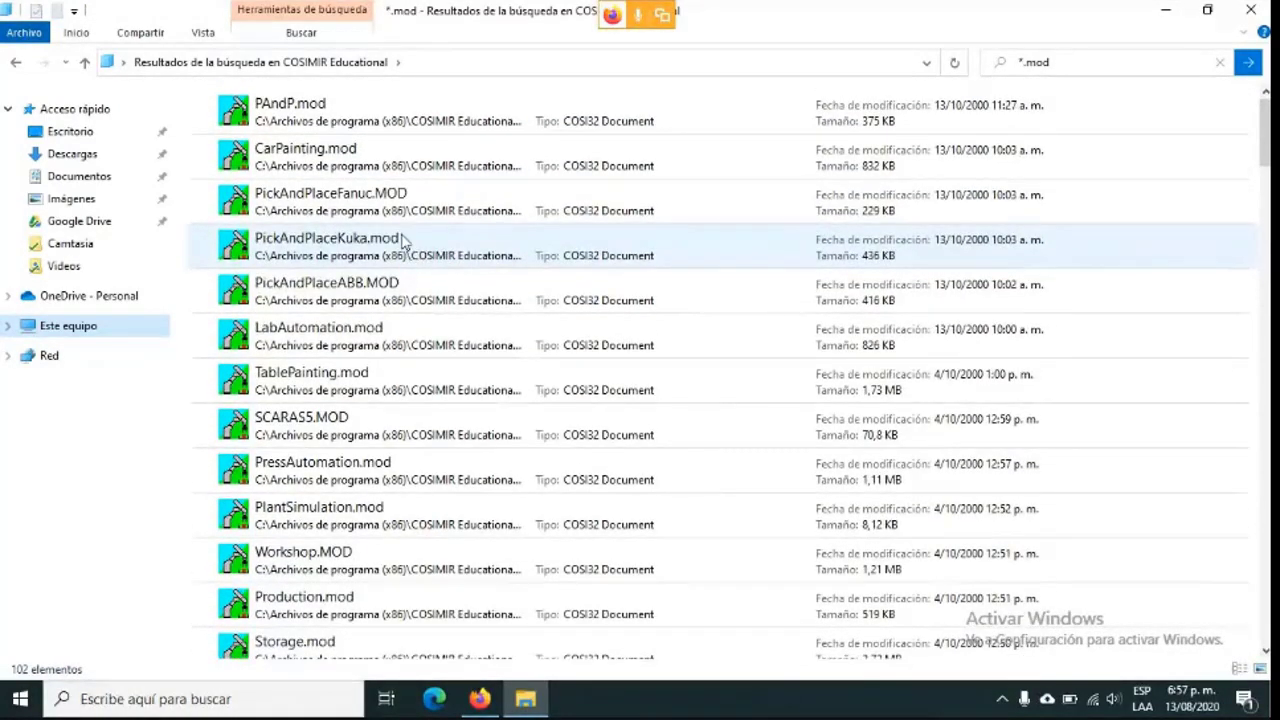
Set .mod files to open with Películas y TV through the properties of CarPainting.mod, and close the player after testing.
right_click(362, 153)
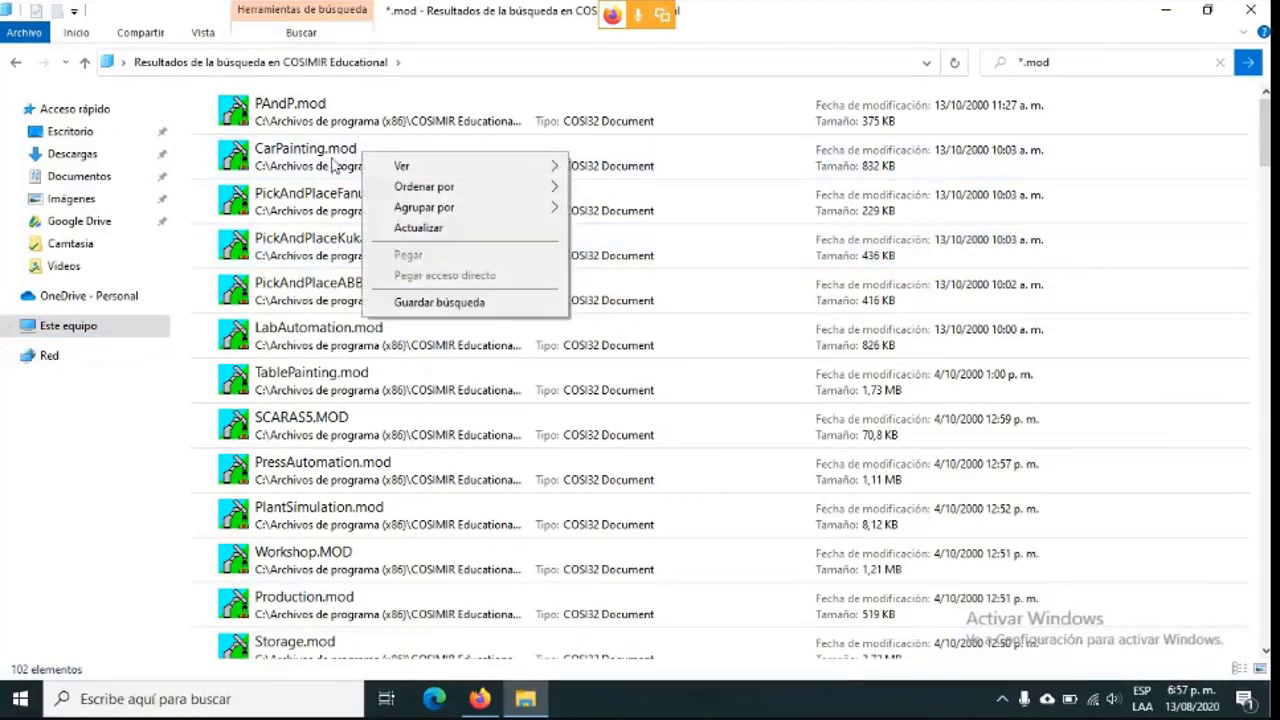
right_click(333, 160)
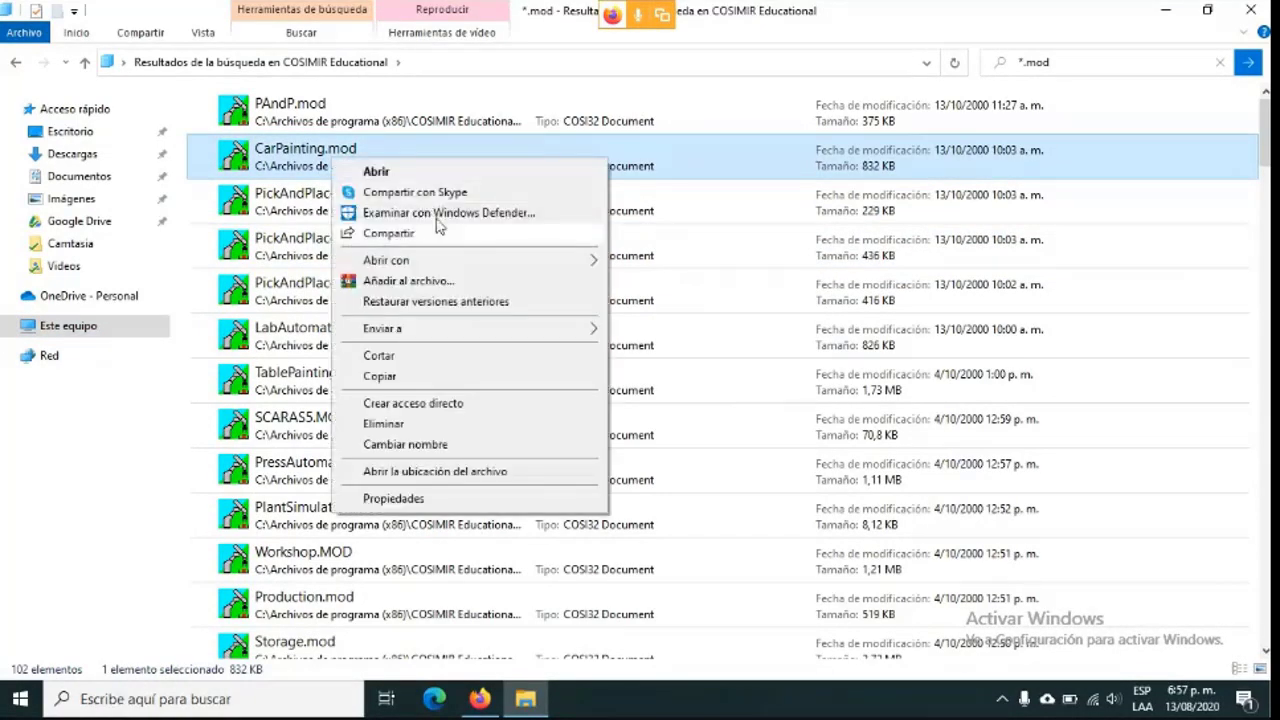
click(412, 497)
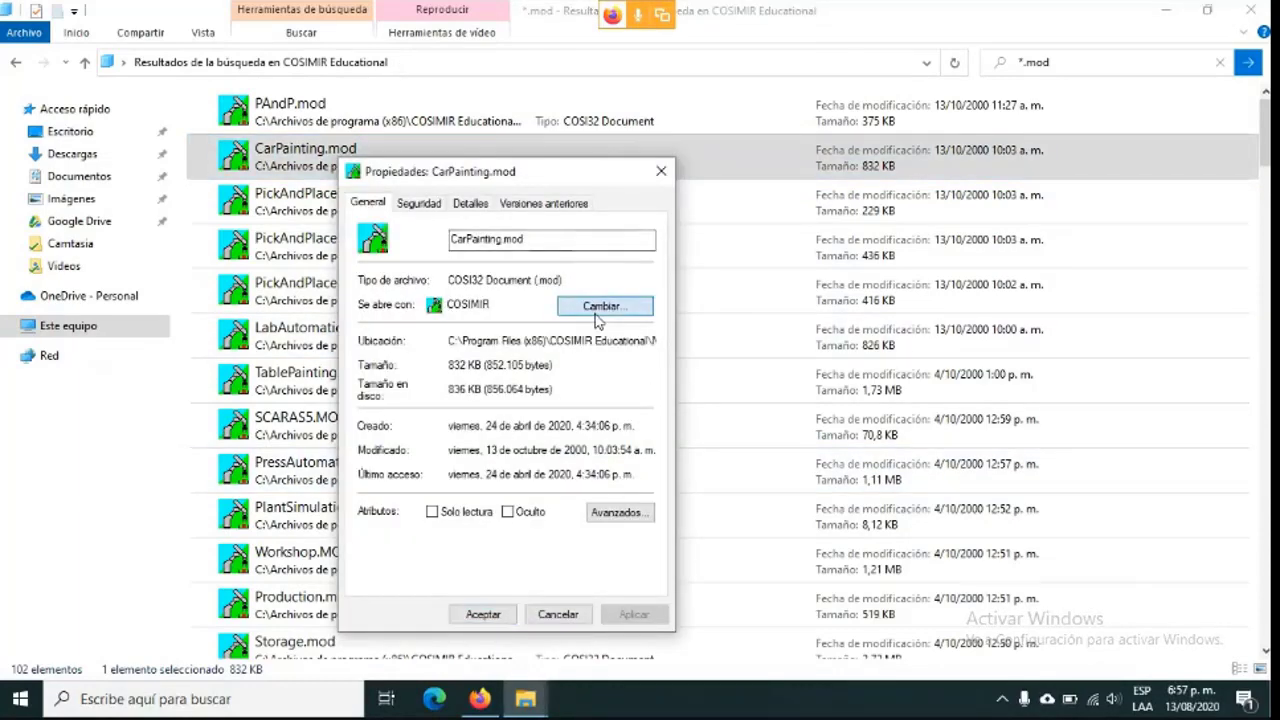
click(598, 308)
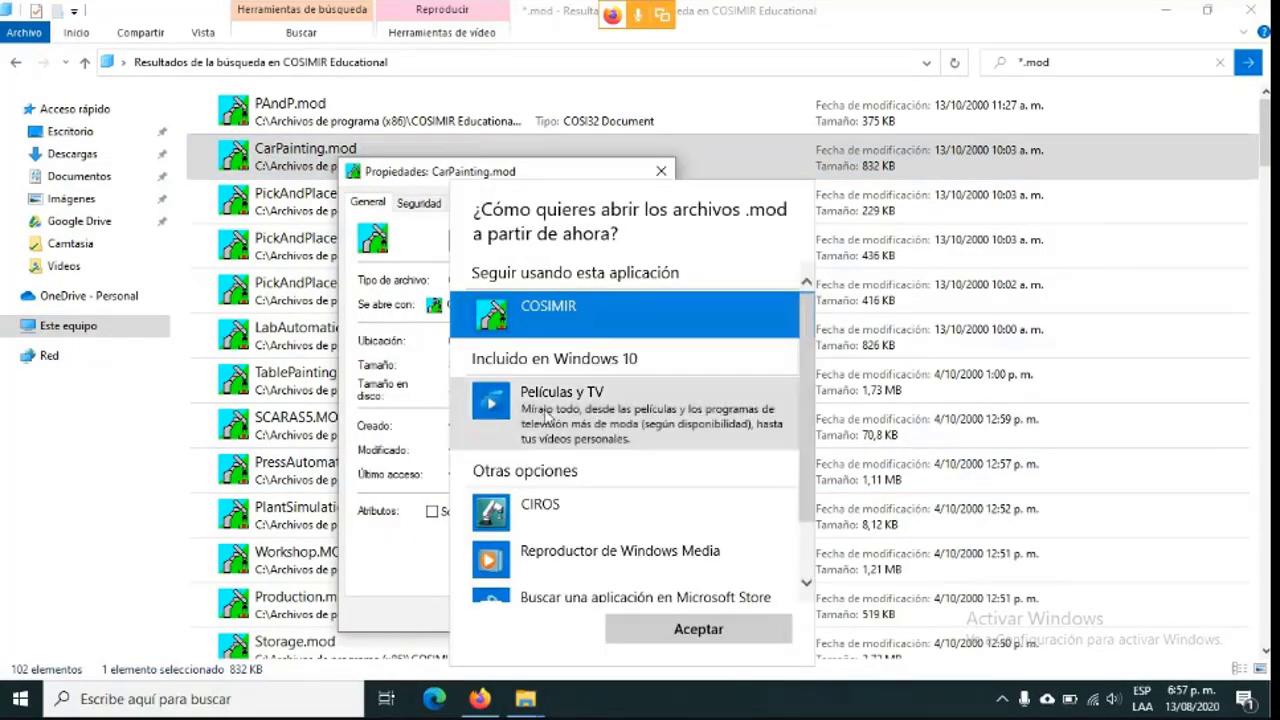
click(540, 392)
click(694, 626)
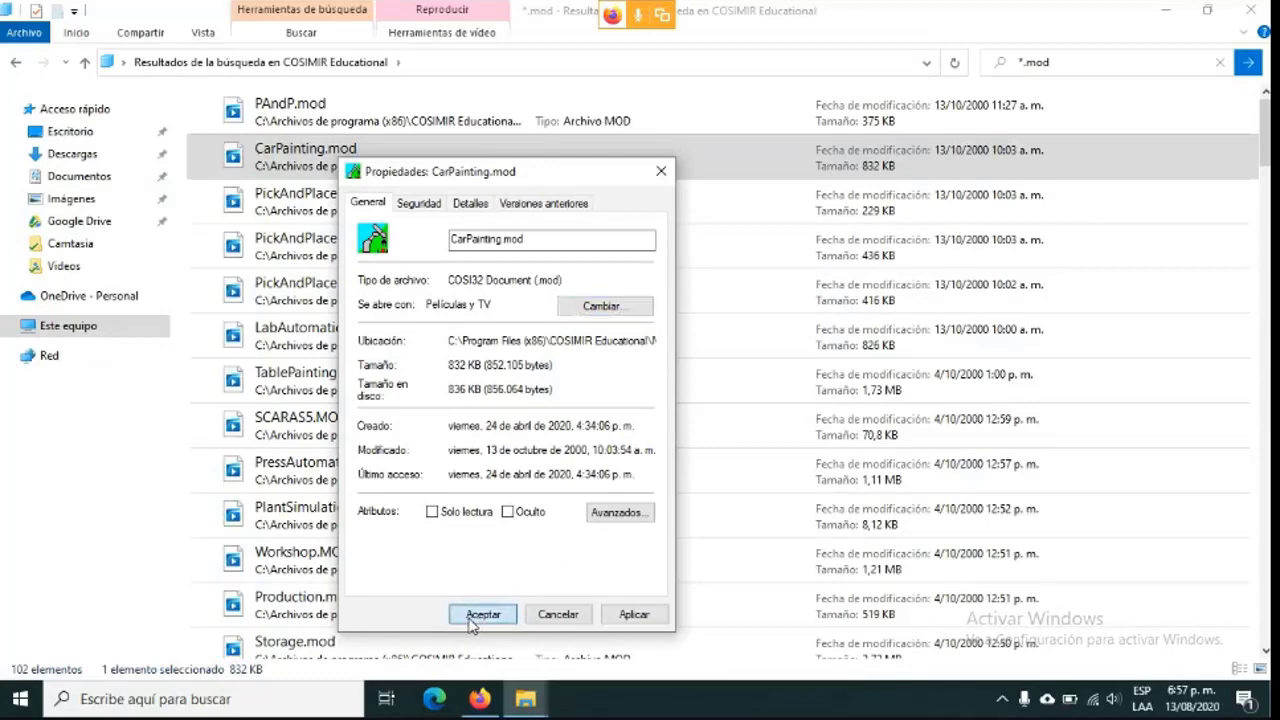
click(483, 614)
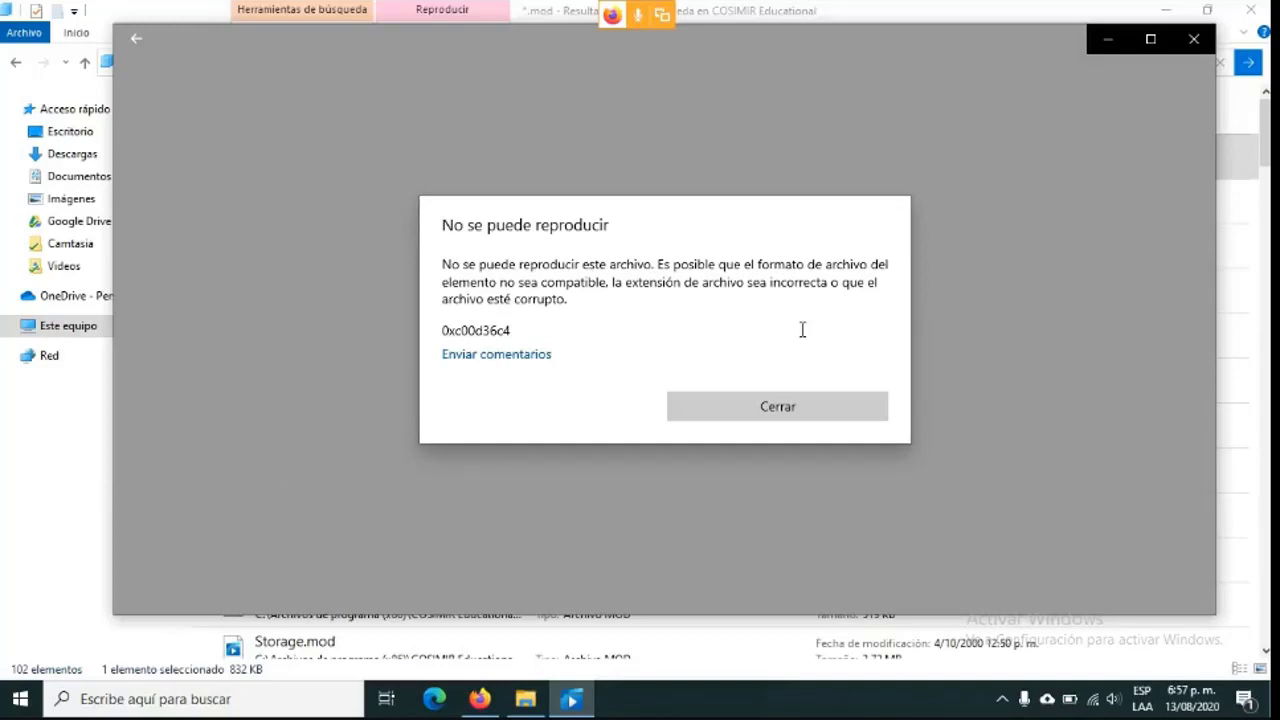
click(757, 416)
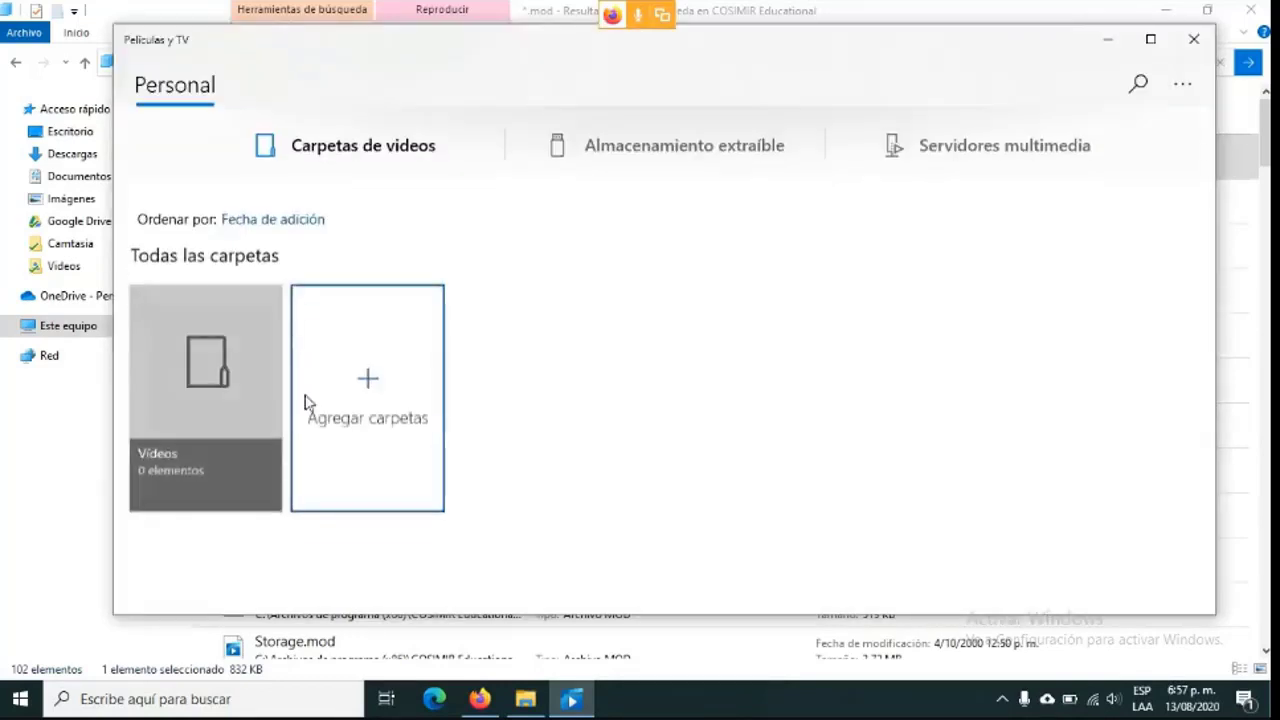
click(1197, 38)
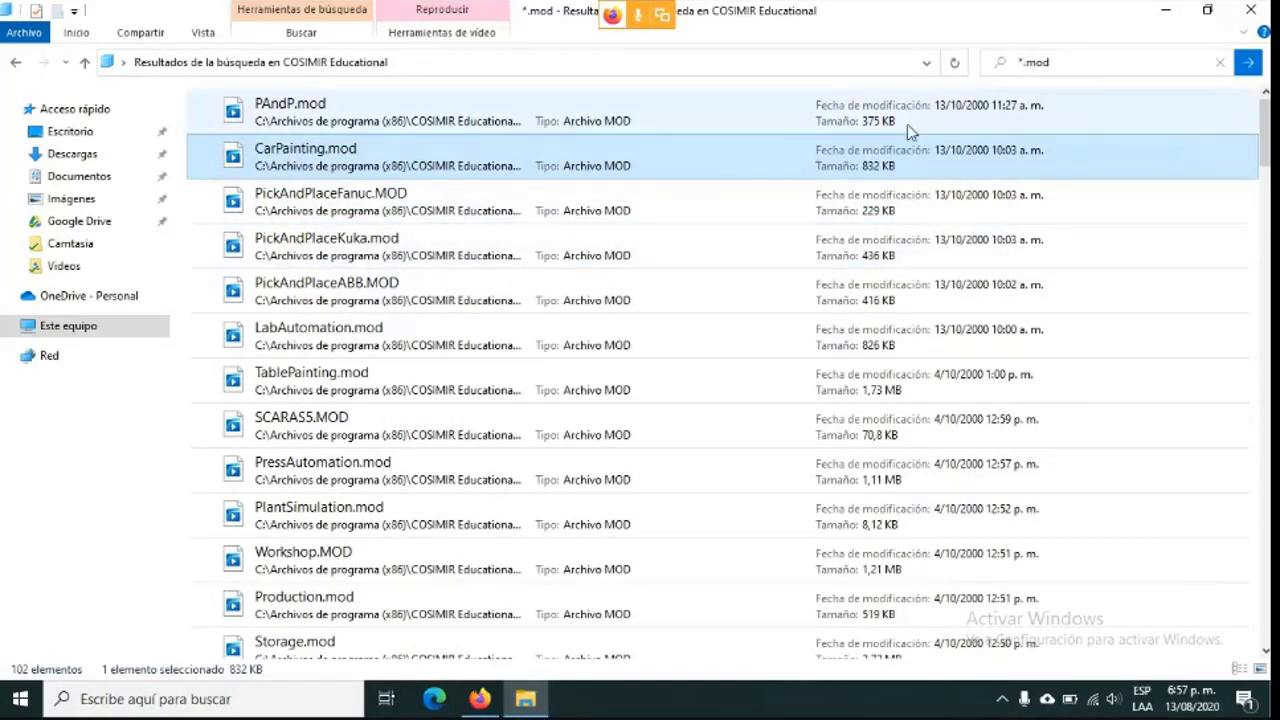
Set .MOD files to open with COSIMIR through the properties of PickAndPlaceFanuc.MOD, and close the file explorer.
click(408, 192)
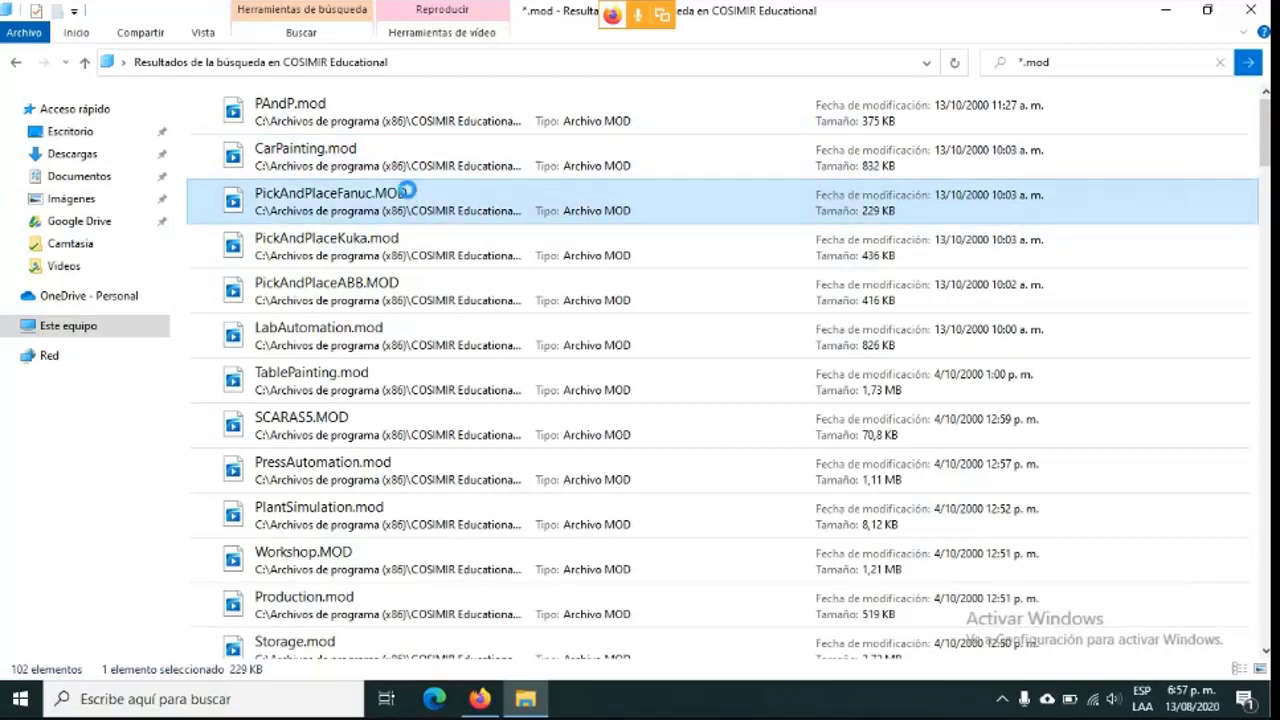
right_click(408, 192)
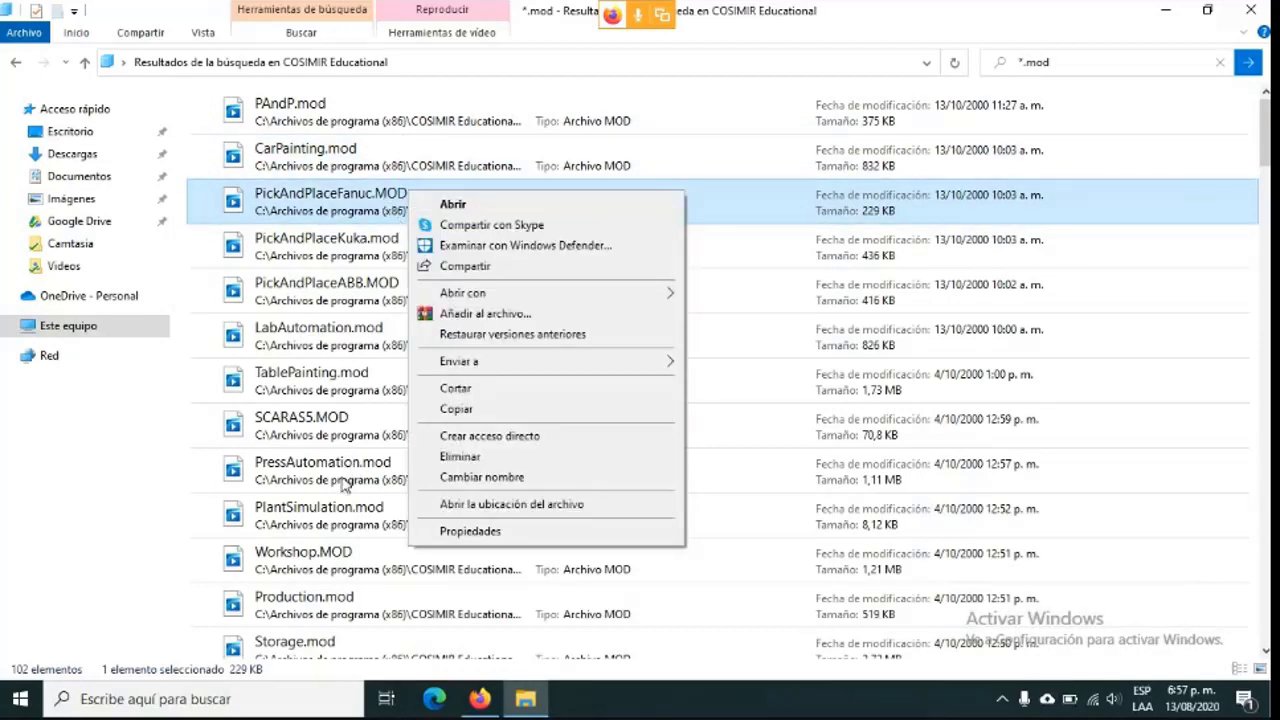
click(513, 533)
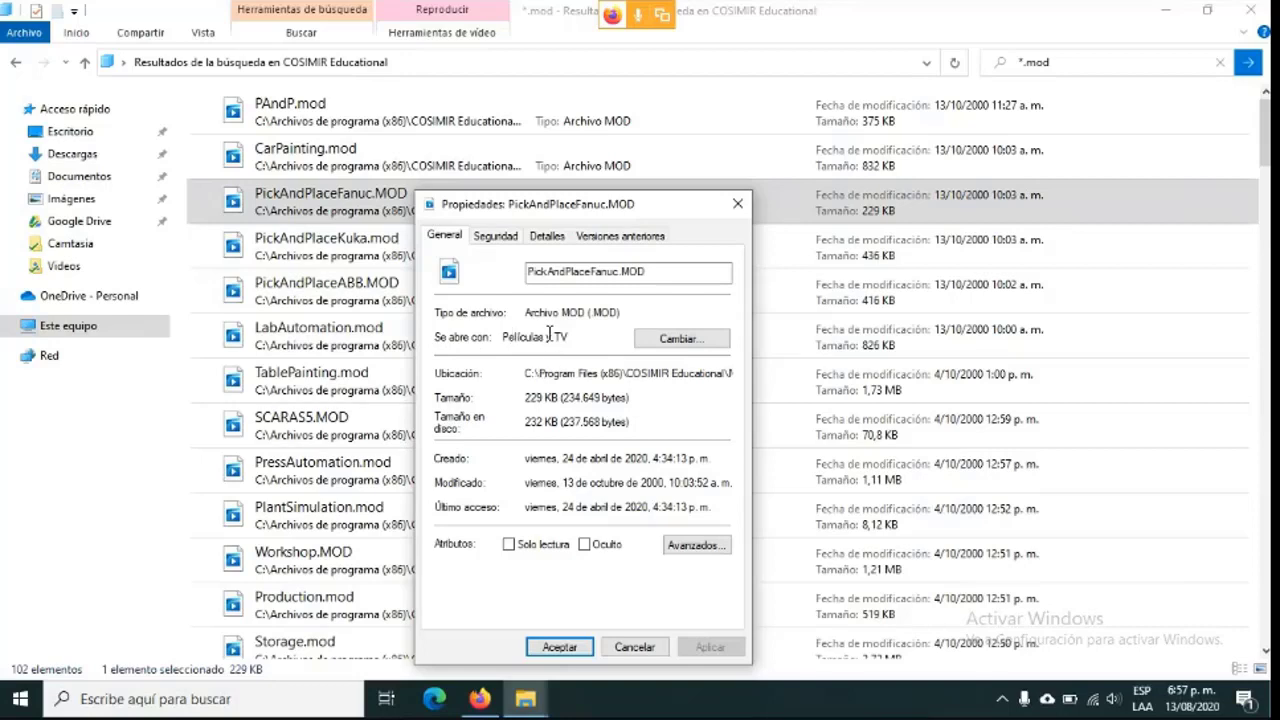
click(654, 344)
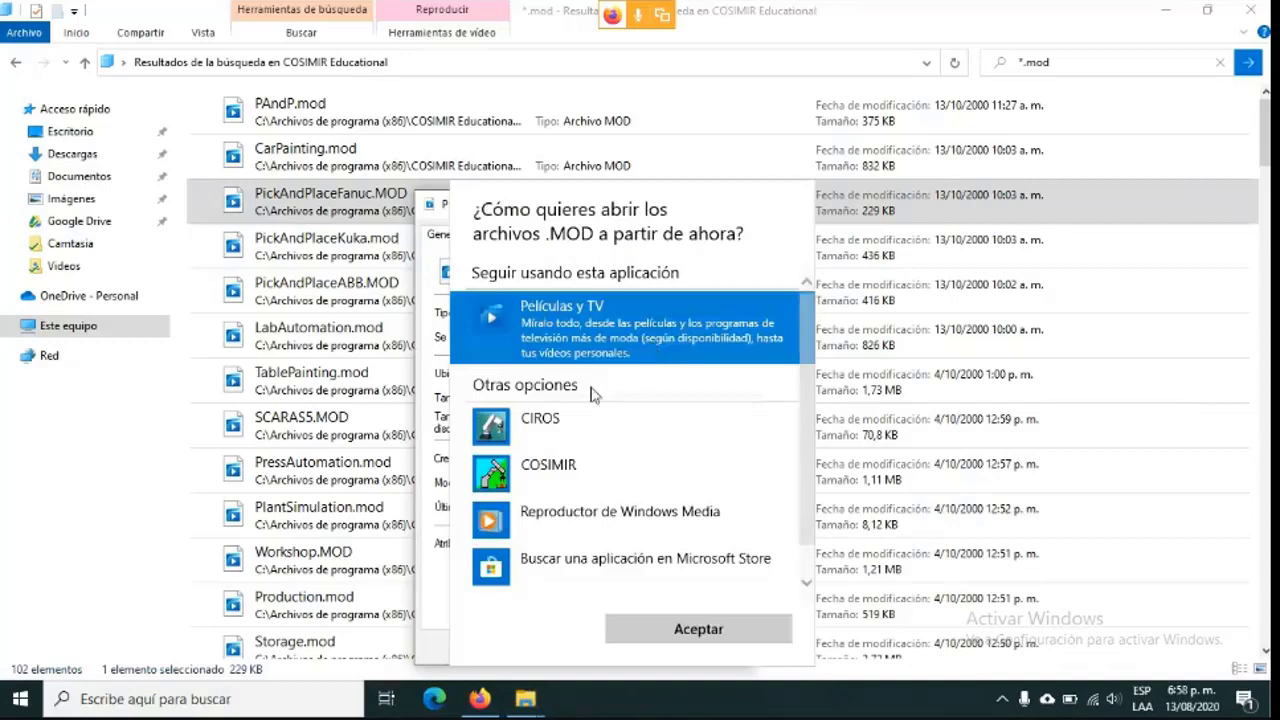
click(540, 475)
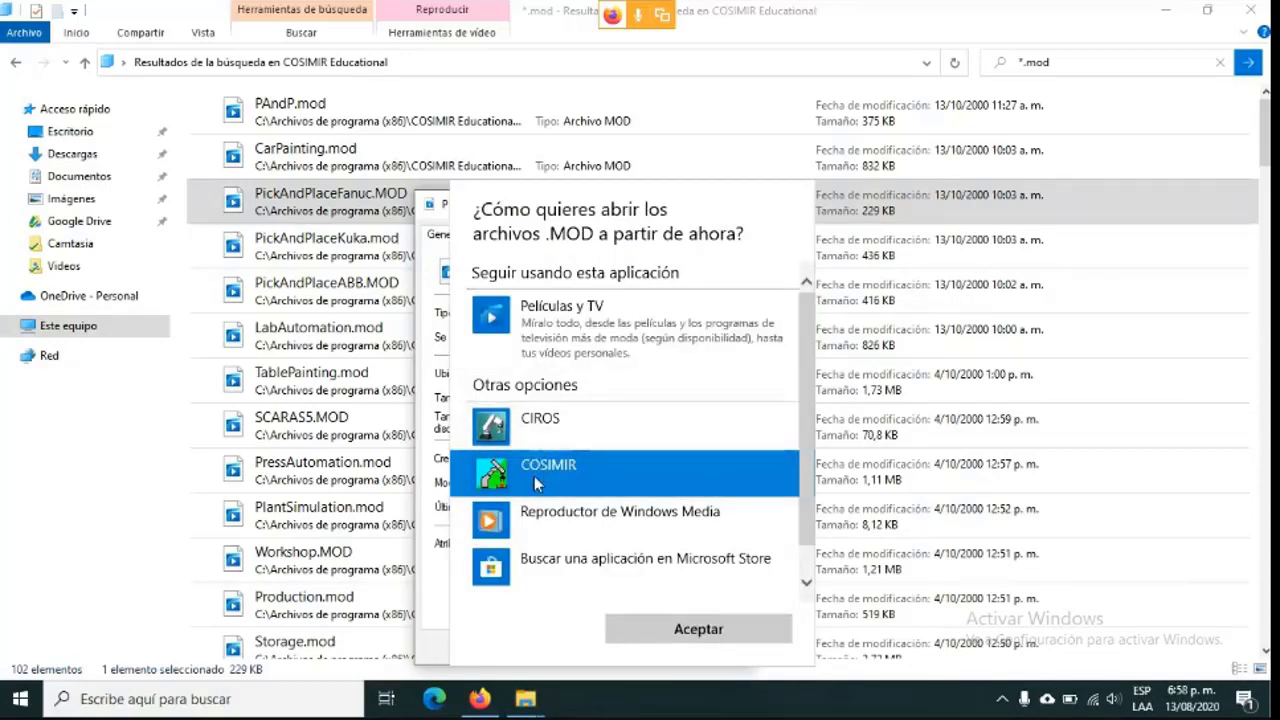
click(645, 629)
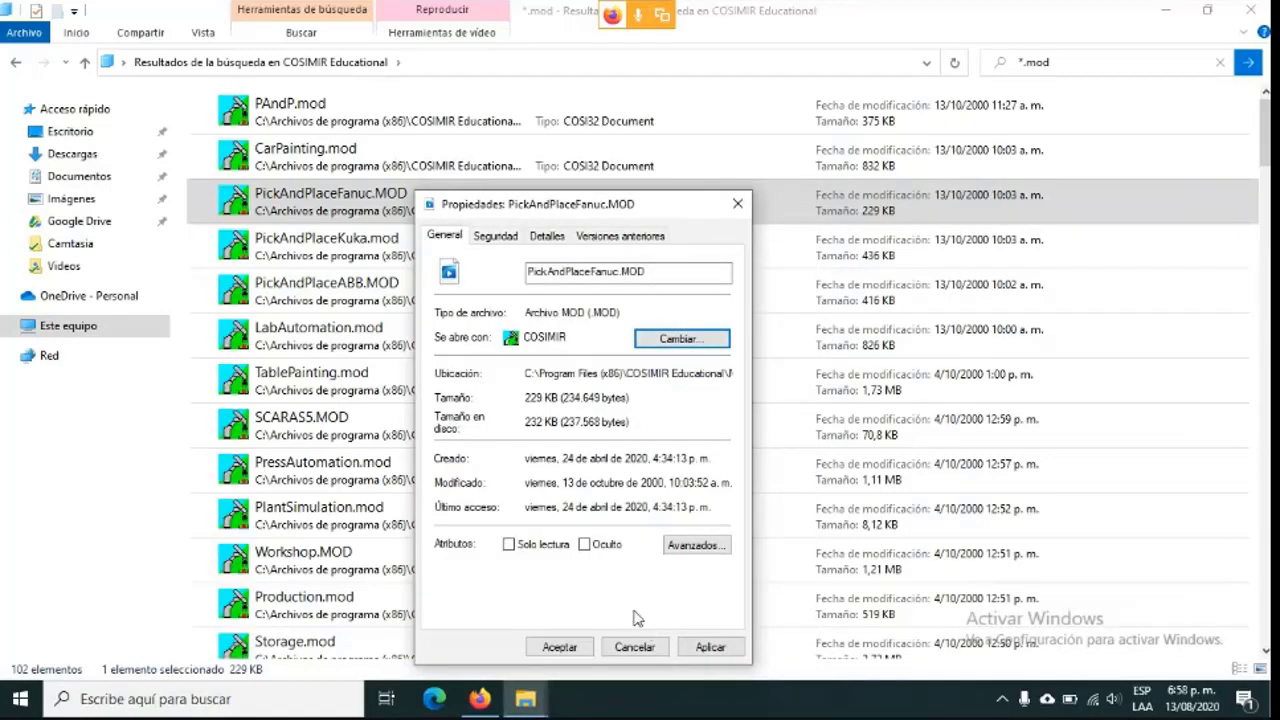
click(697, 650)
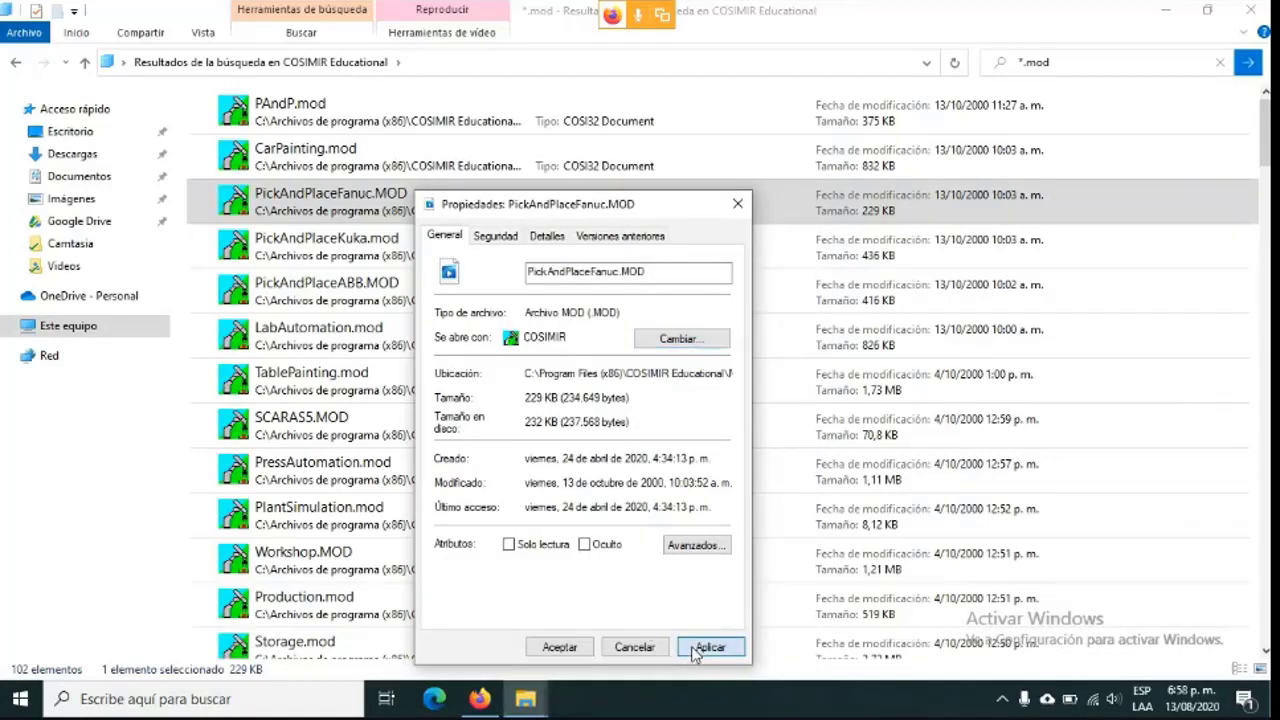
click(559, 648)
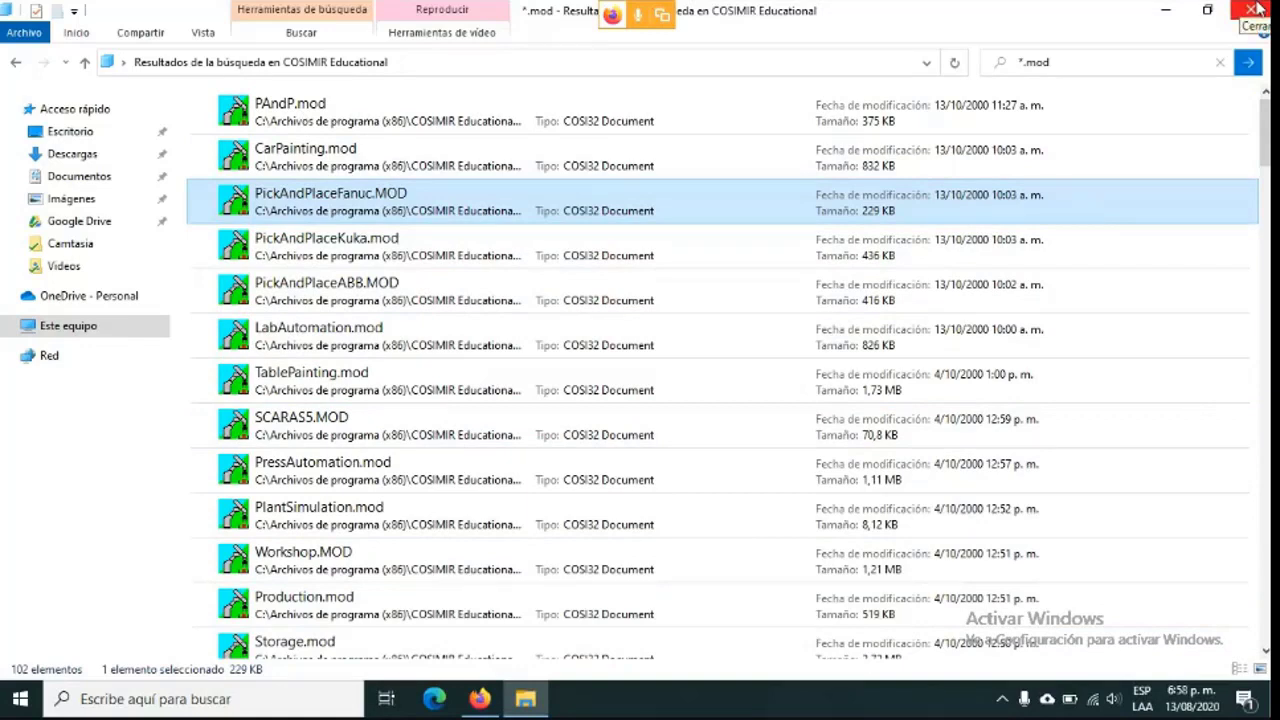
click(1255, 9)
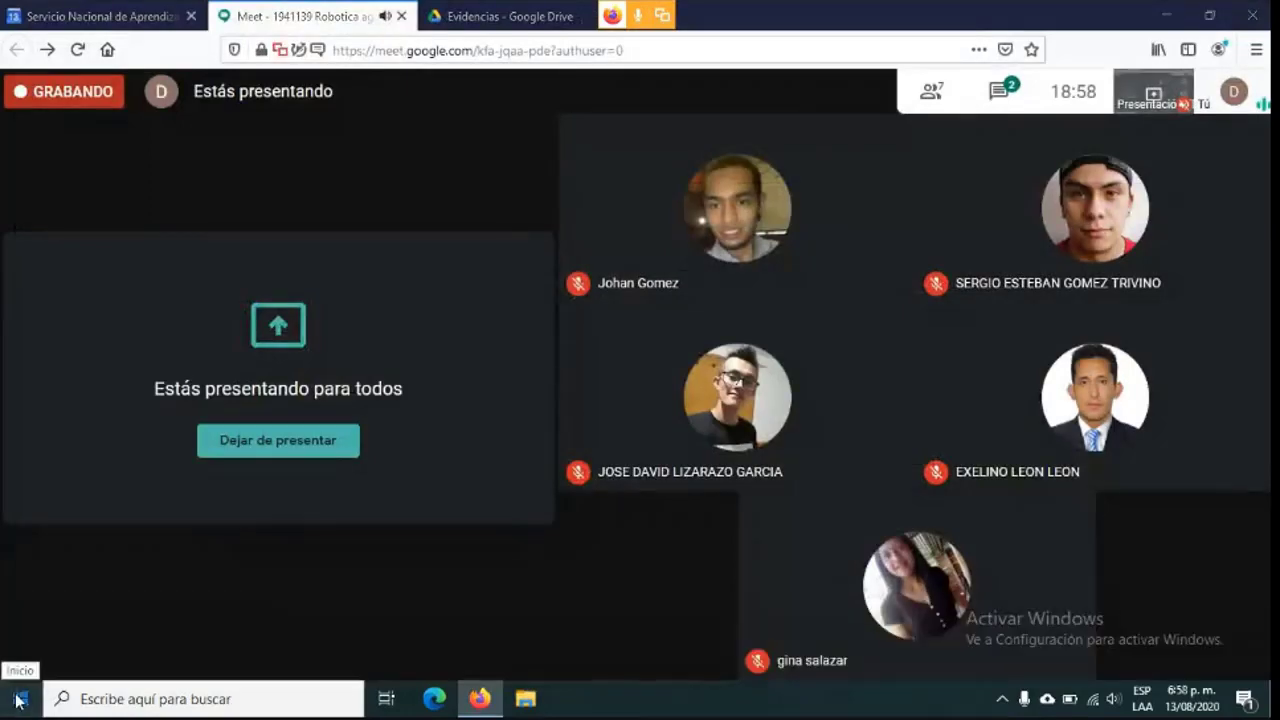
Launch COSIMIR Educational from its program folder and dismiss the version information dialog.
click(20, 698)
scroll(126, 357, down, 6)
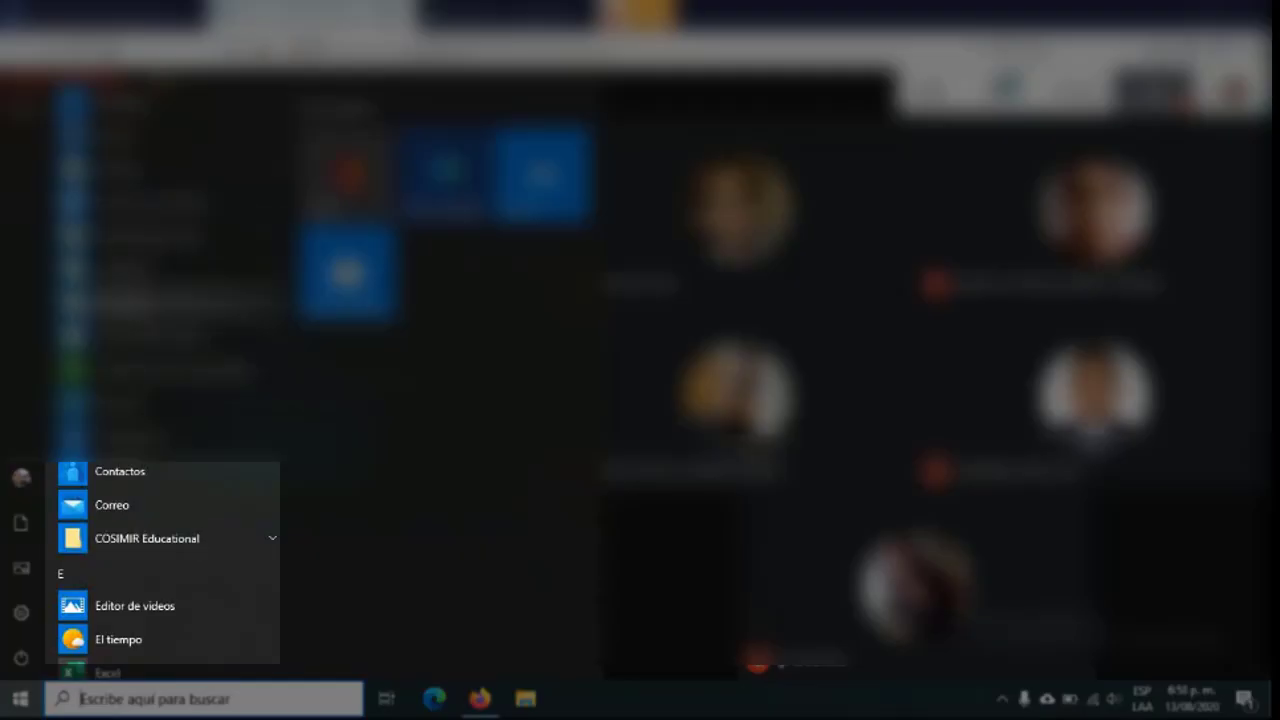
click(97, 540)
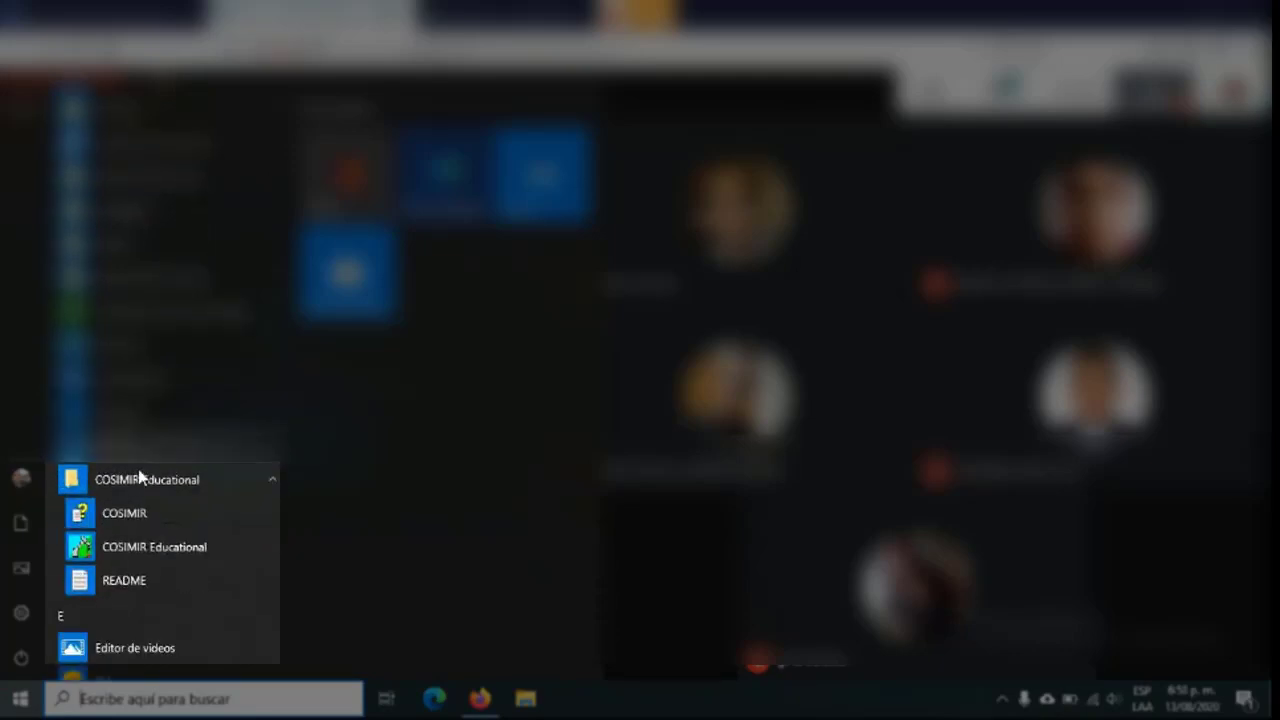
click(135, 549)
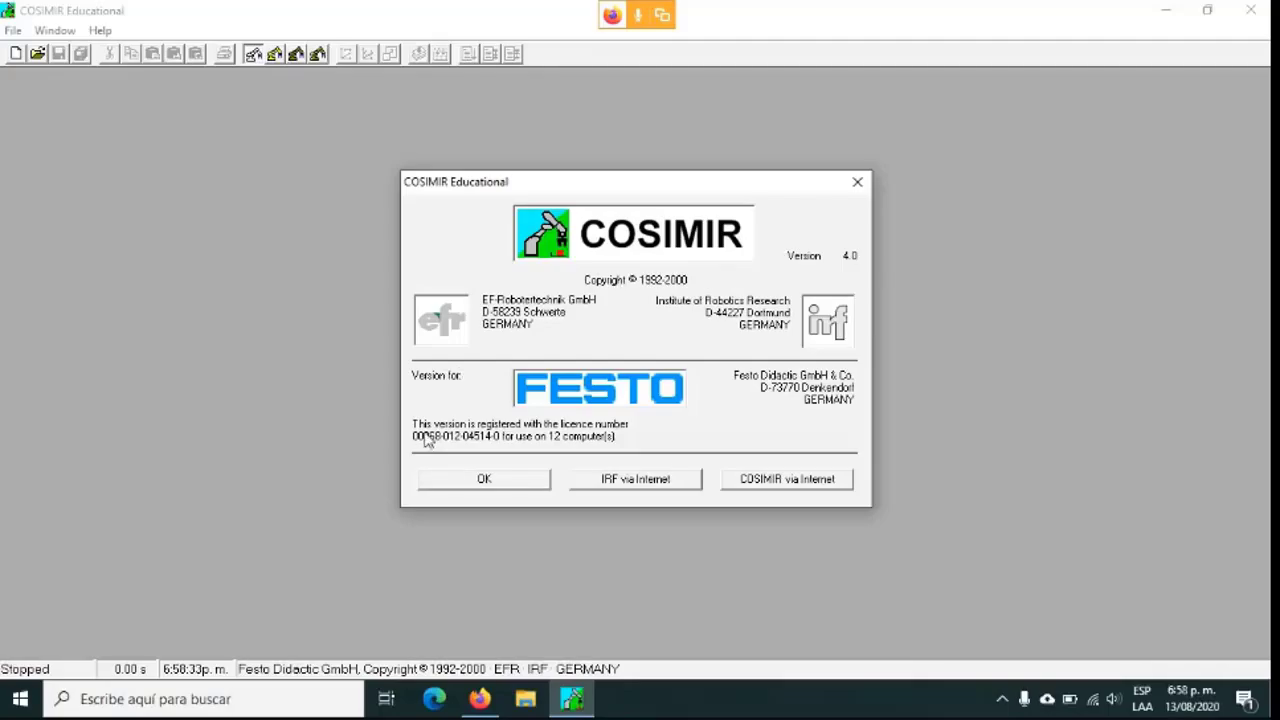
click(511, 478)
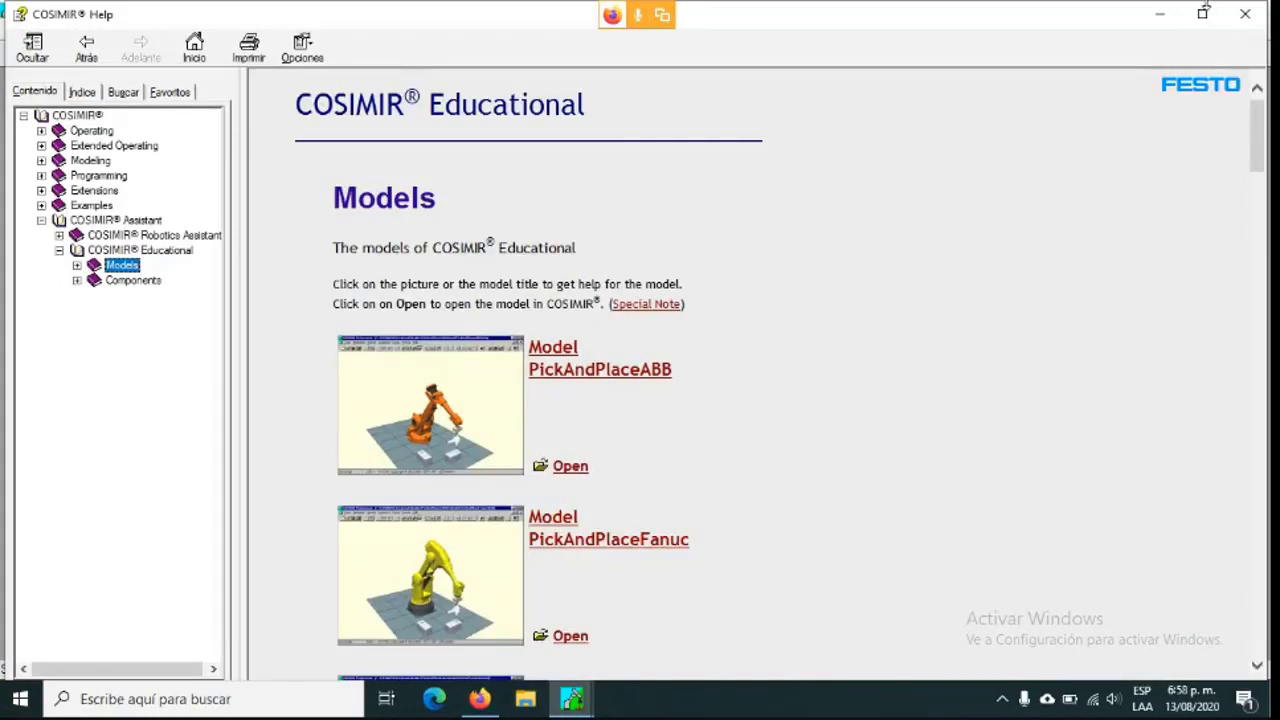
Find the MPS-RobotAssembly model in the help's model list and open its RV-2AJ version from the model page.
click(1205, 10)
scroll(738, 487, down, 5)
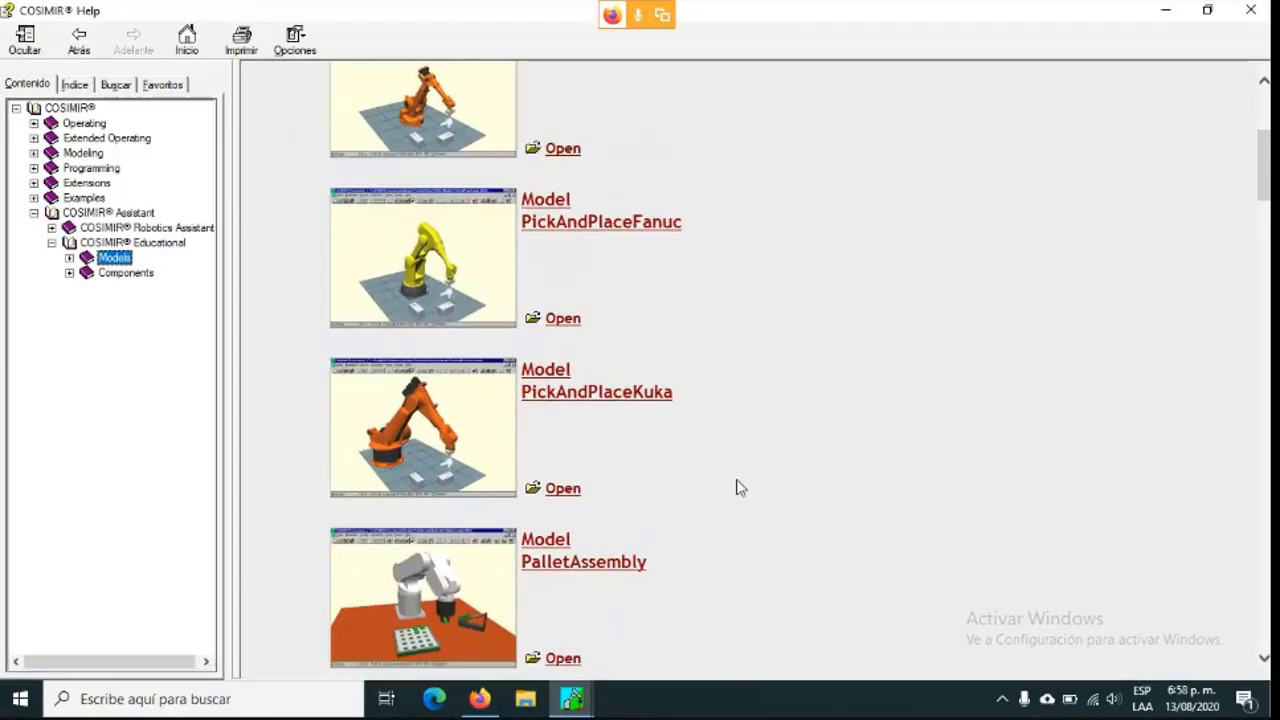
scroll(738, 487, down, 5)
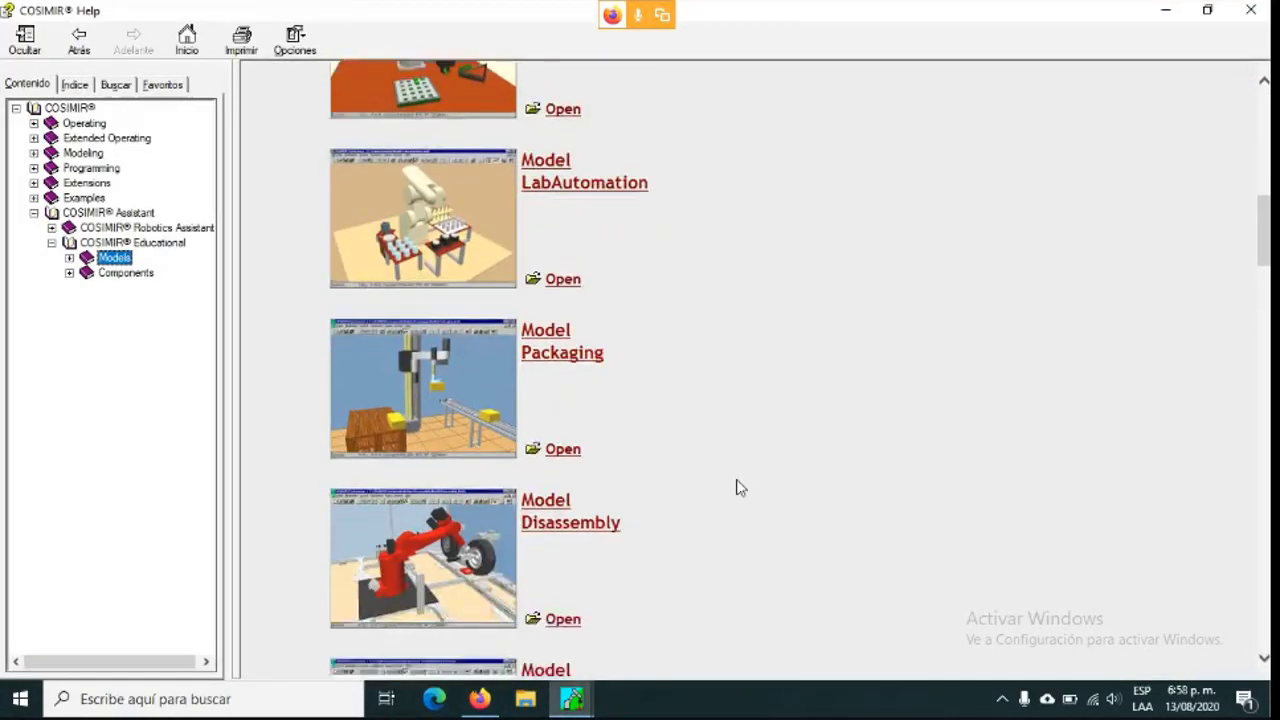
scroll(738, 487, down, 5)
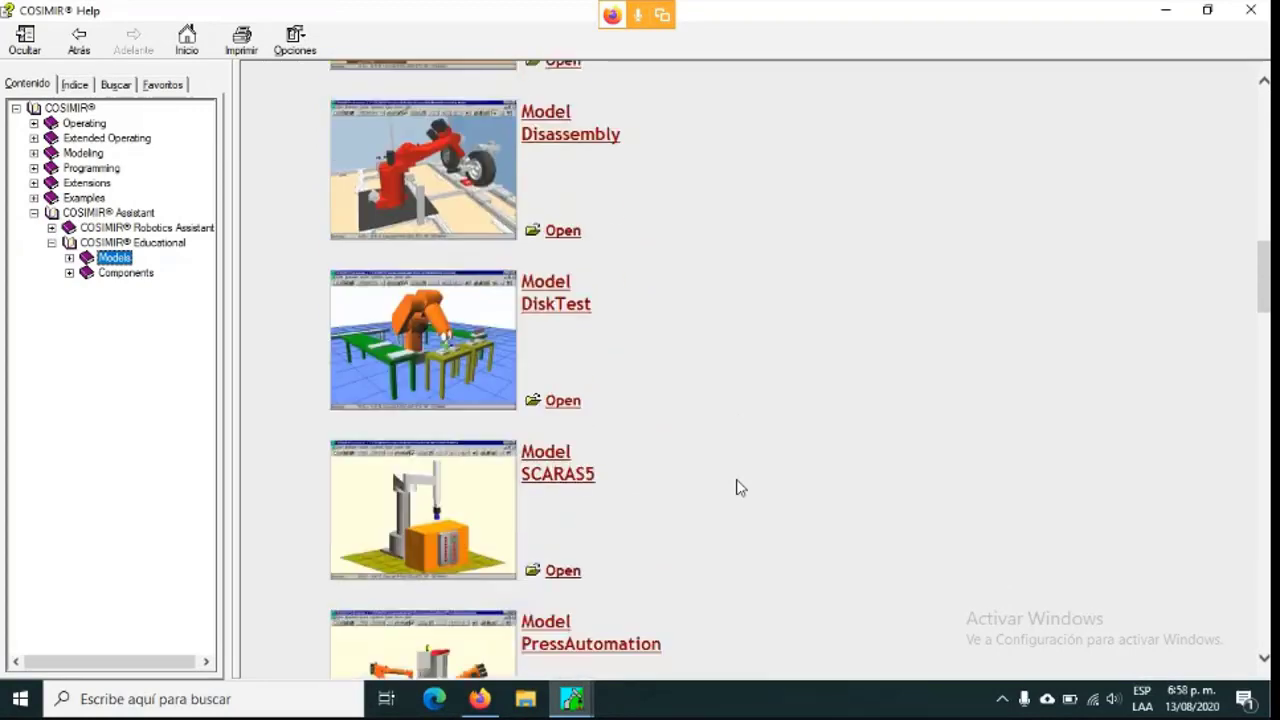
scroll(738, 487, down, 5)
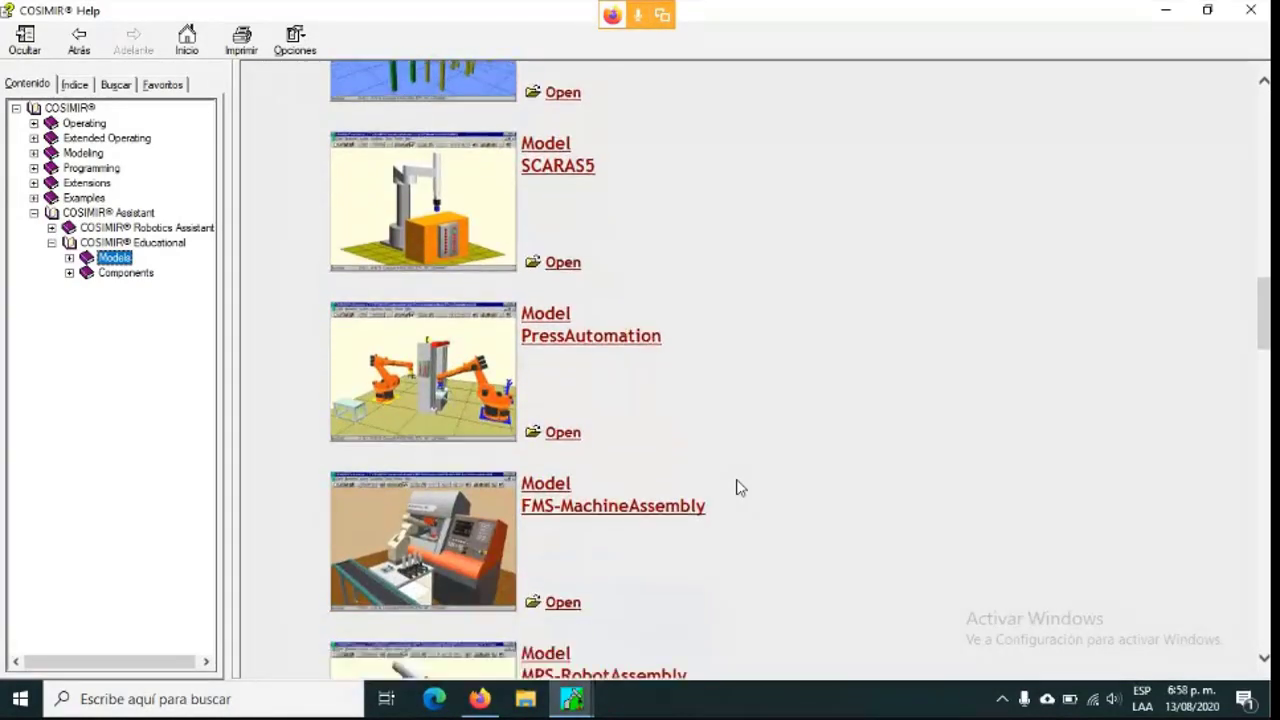
scroll(738, 487, down, 5)
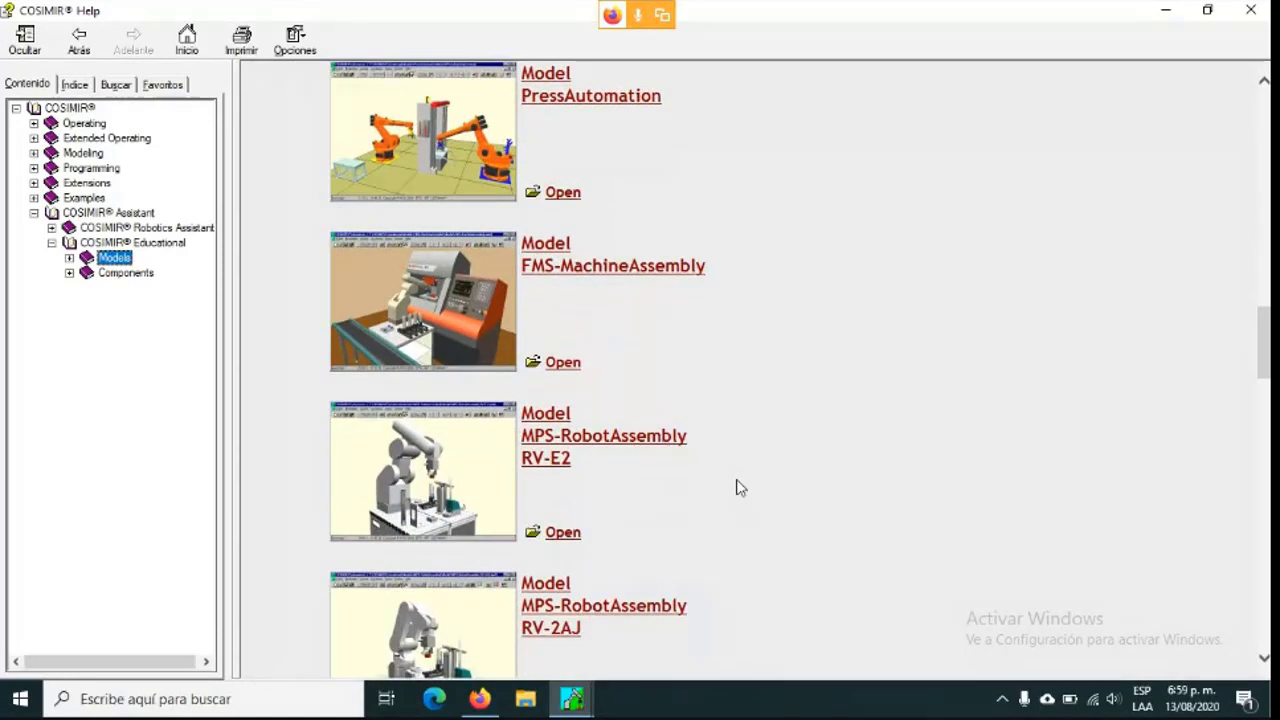
scroll(738, 487, down, 1)
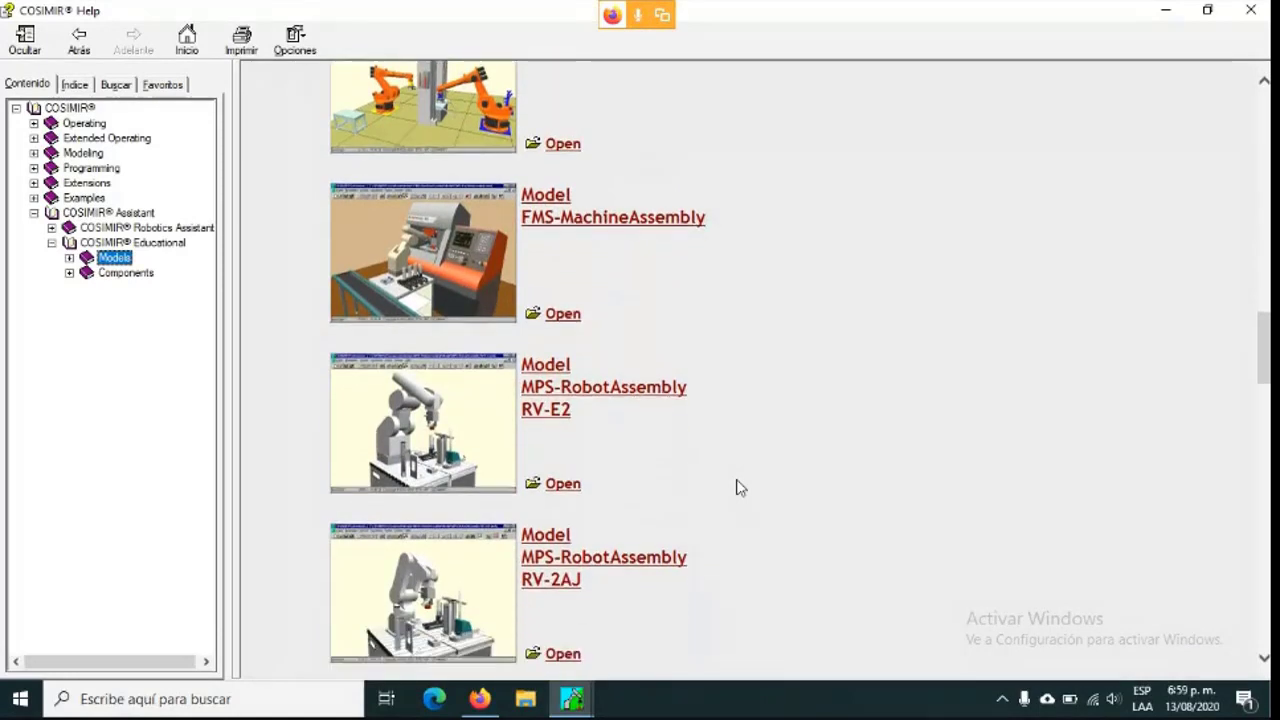
click(614, 390)
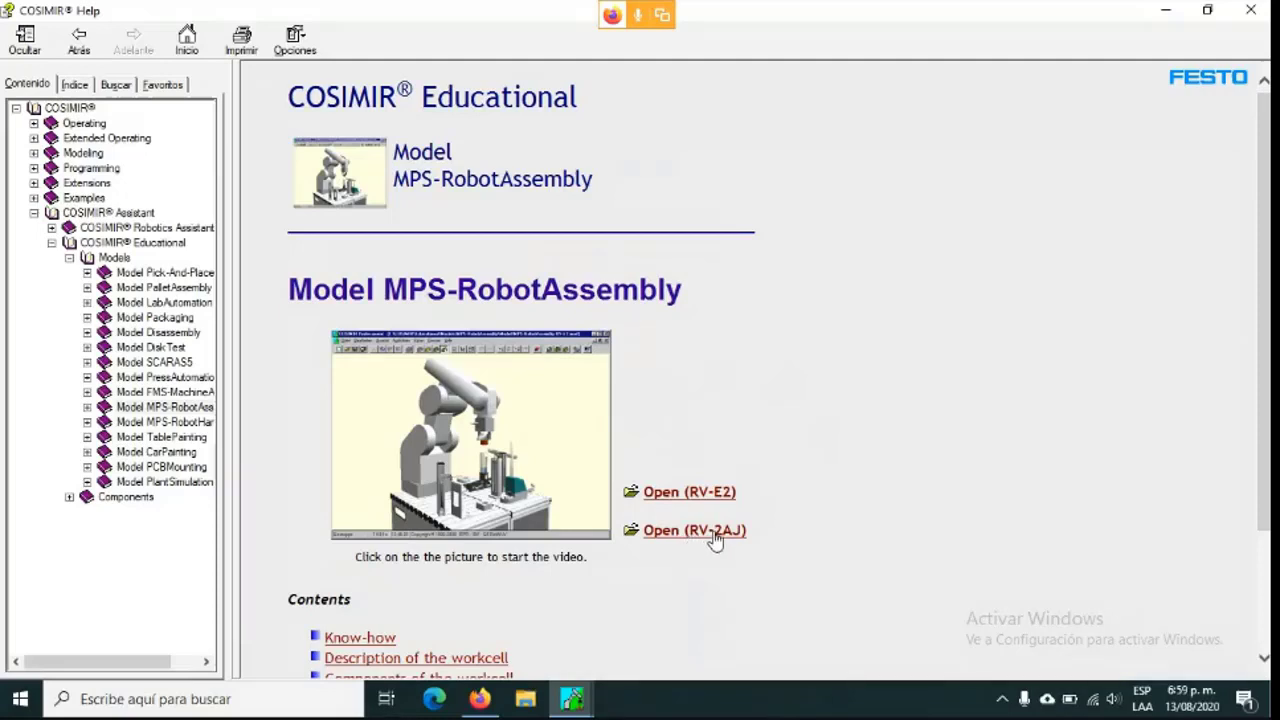
click(714, 538)
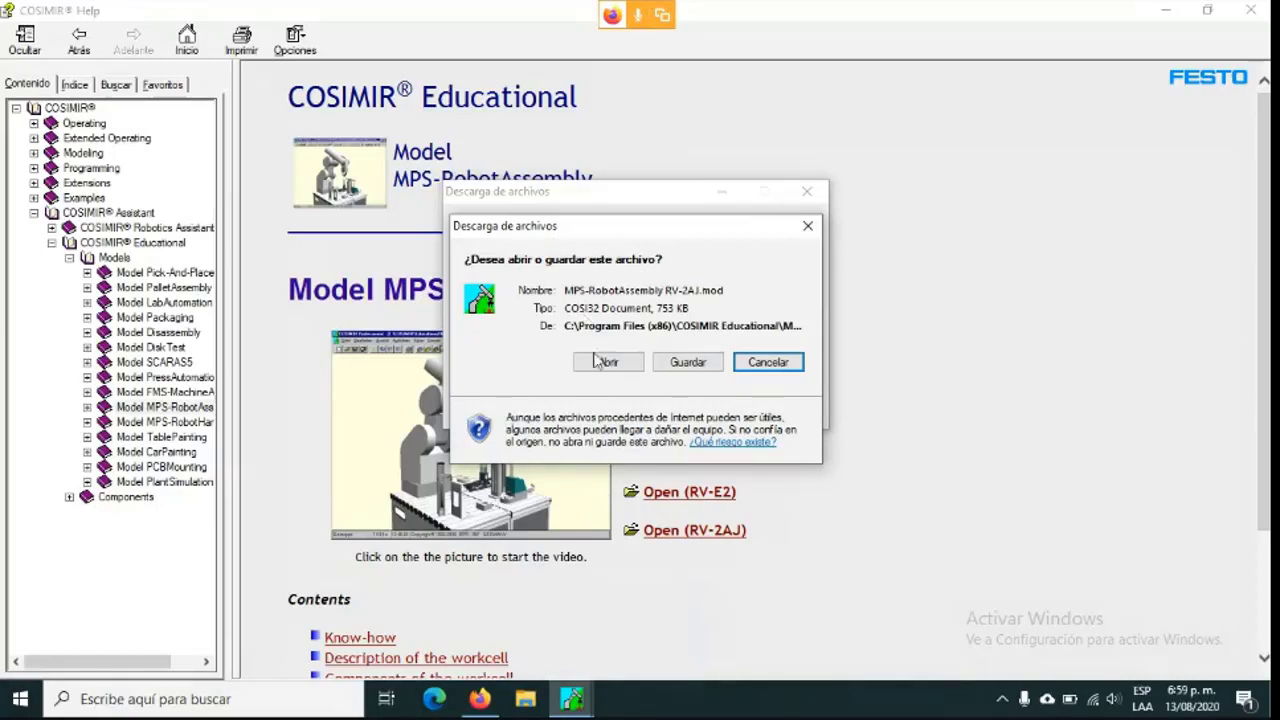
click(603, 366)
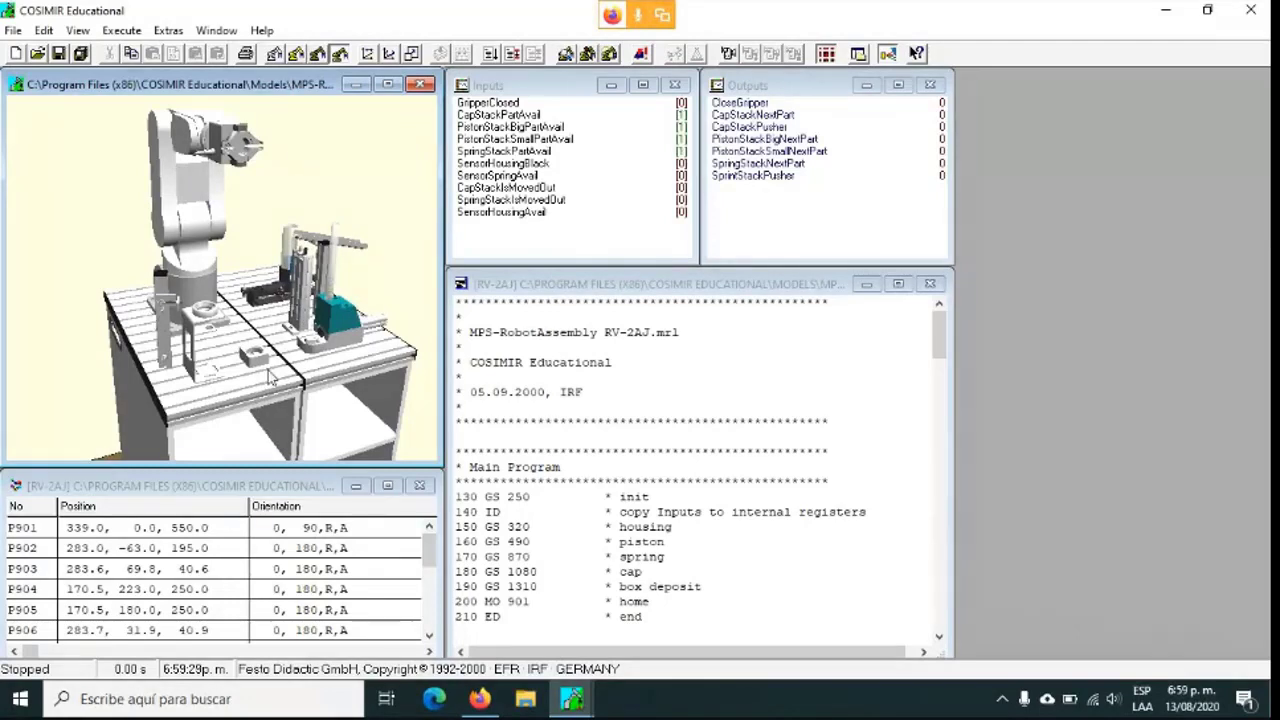
Look through the RV-2AJ position list from P902 down to P916 and return to P901.
click(120, 549)
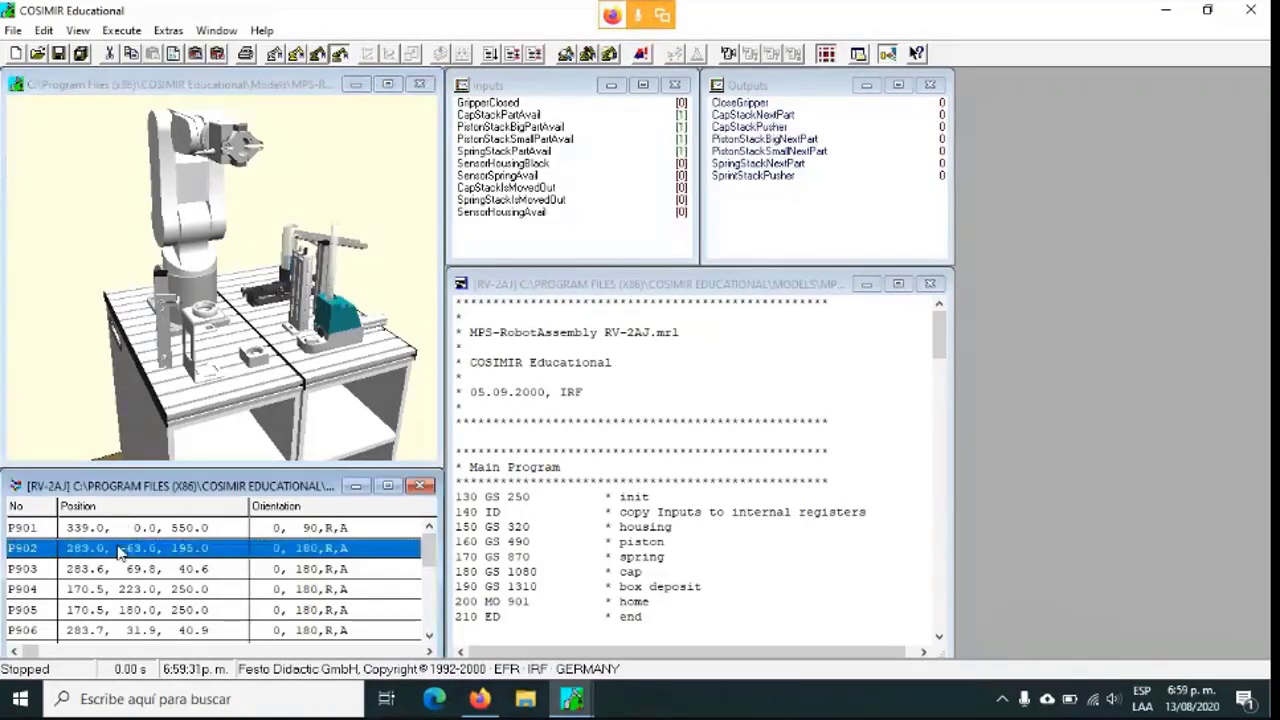
key(Down)
key(Down)
key(Down)
key(Down)
key(Down)
key(Down)
key(Down)
key(Down)
key(Down)
key(Down)
key(Down)
key(Down)
key(Down)
key(Down)
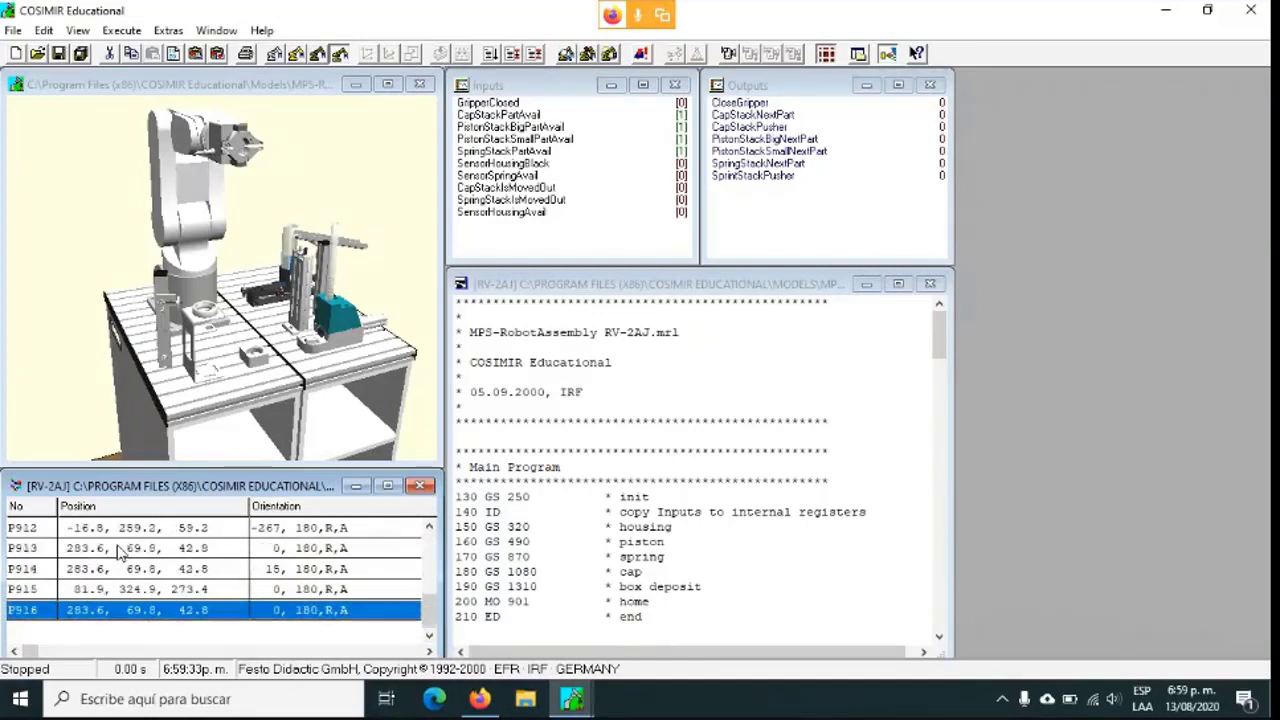
key(Home)
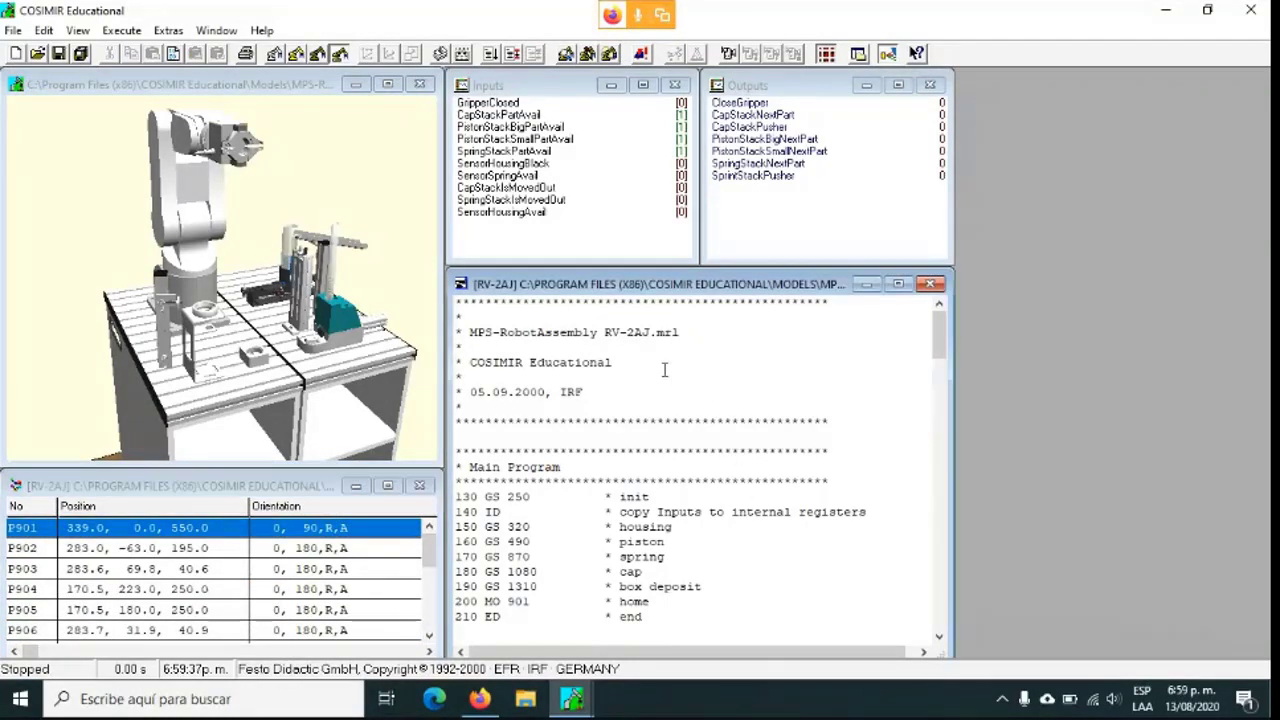
Look through the MPS-RobotAssembly RV-2AJ program code from its header to the end of the program.
drag(663, 366, 622, 670)
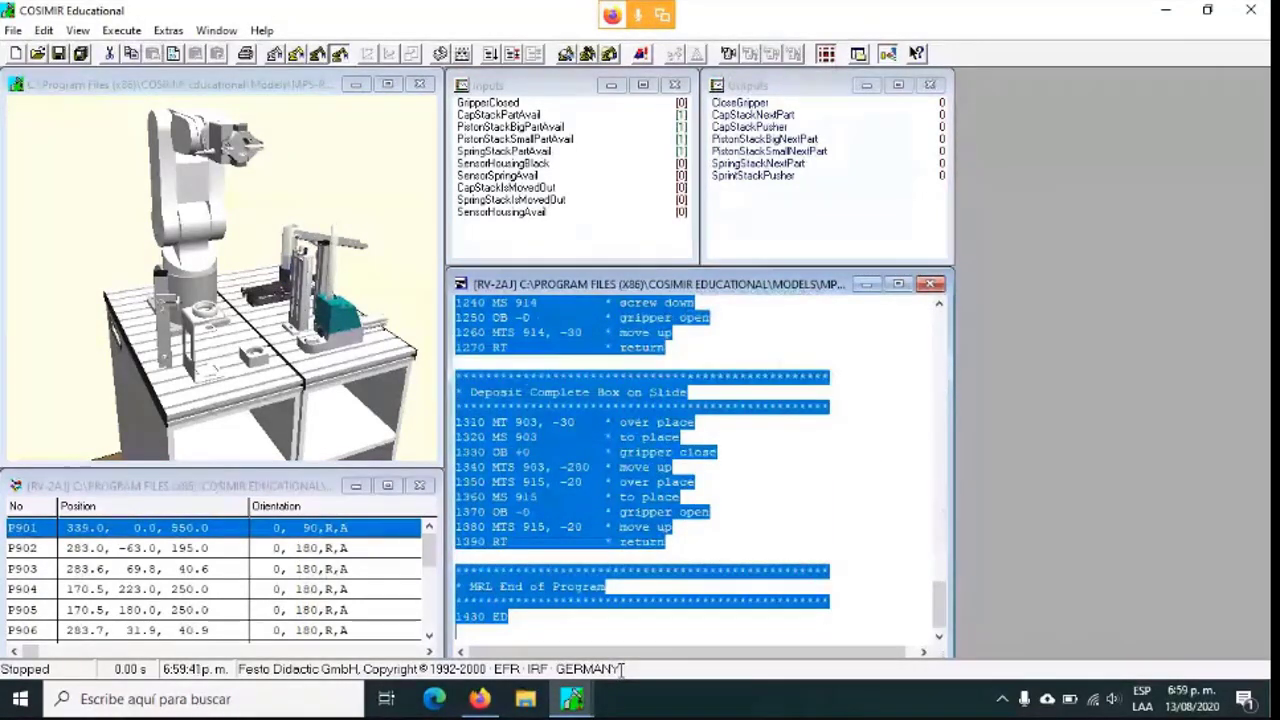
drag(648, 482, 610, 265)
click(598, 399)
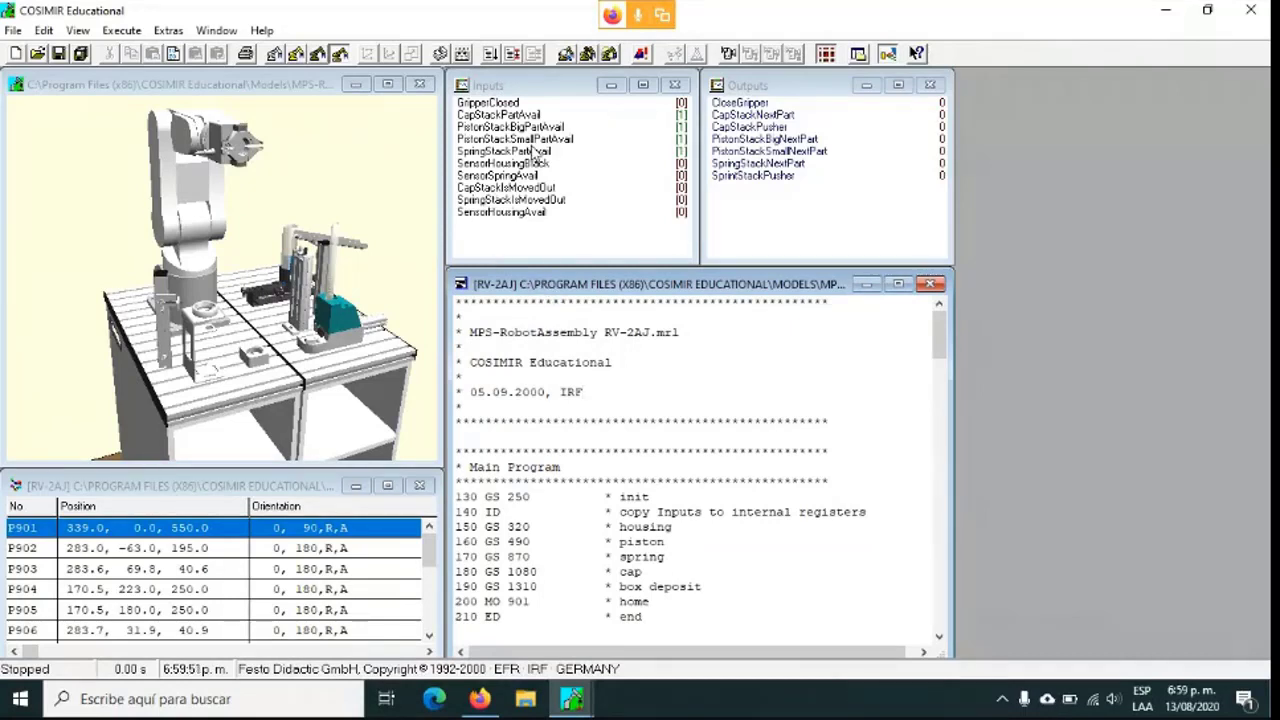
Run the RV-2AJ program and force the SensorHousingAvail input continuously to 1-Signal.
click(497, 58)
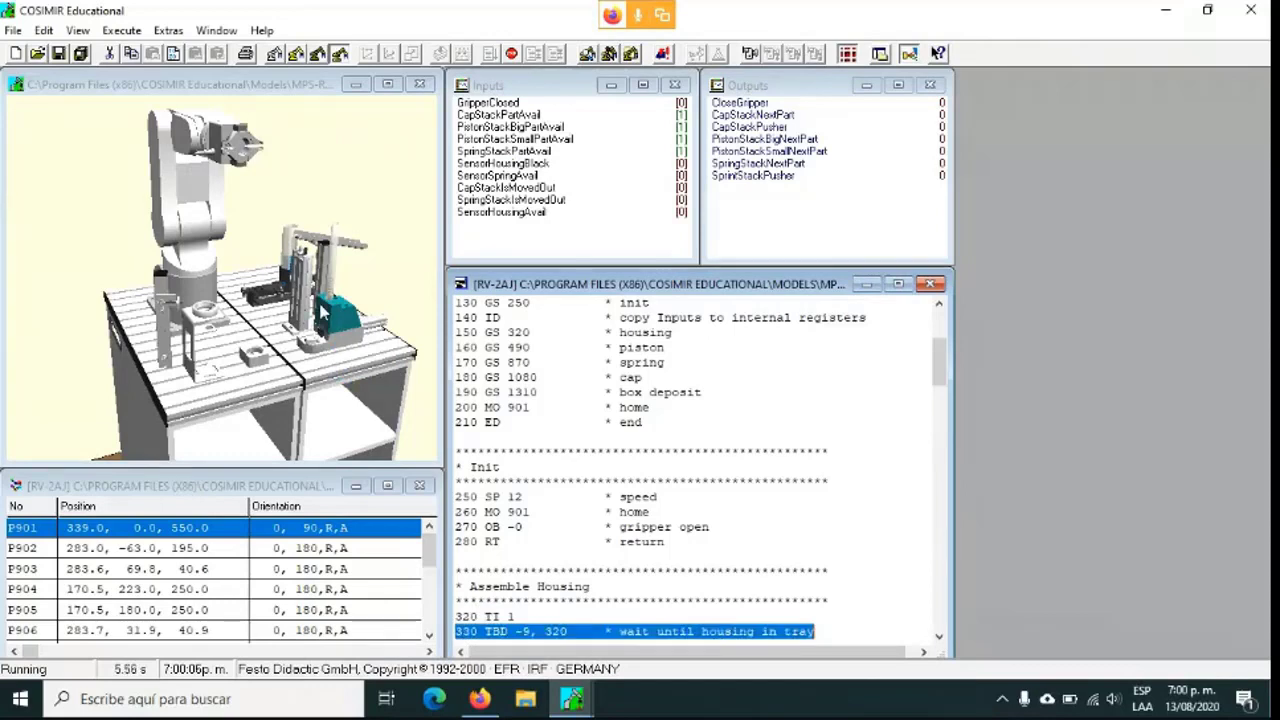
click(255, 355)
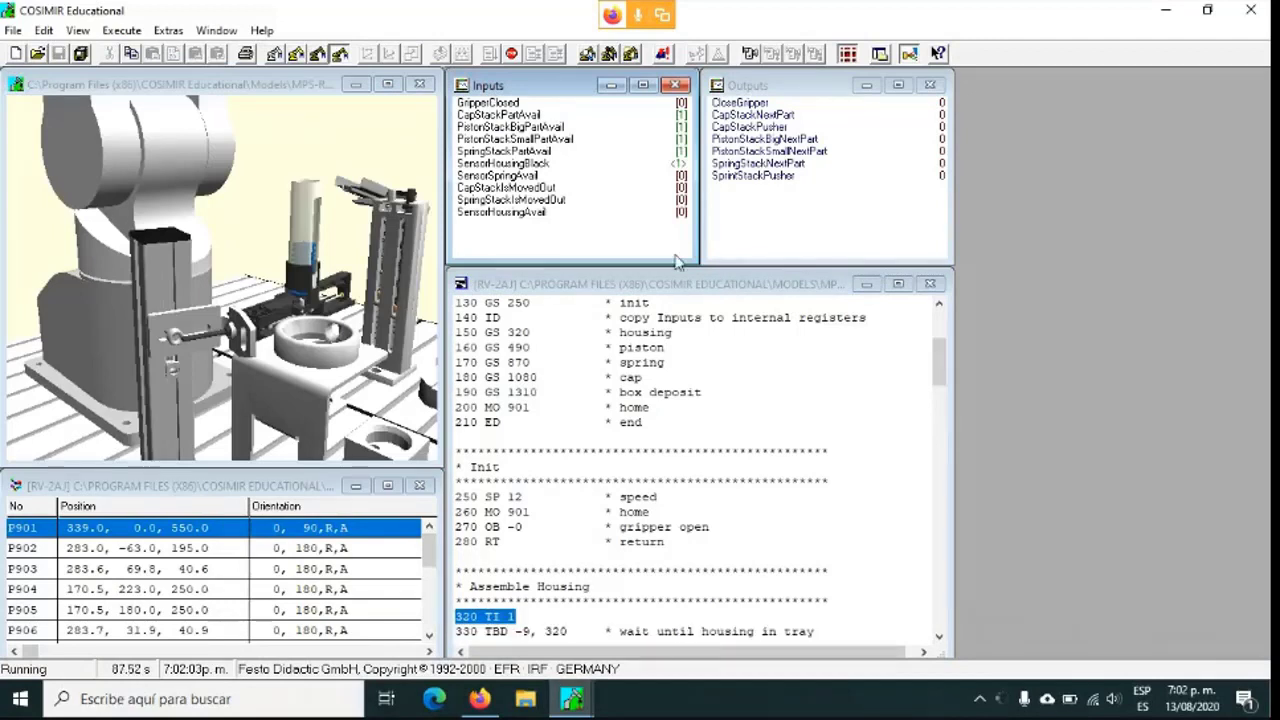
double_click(681, 211)
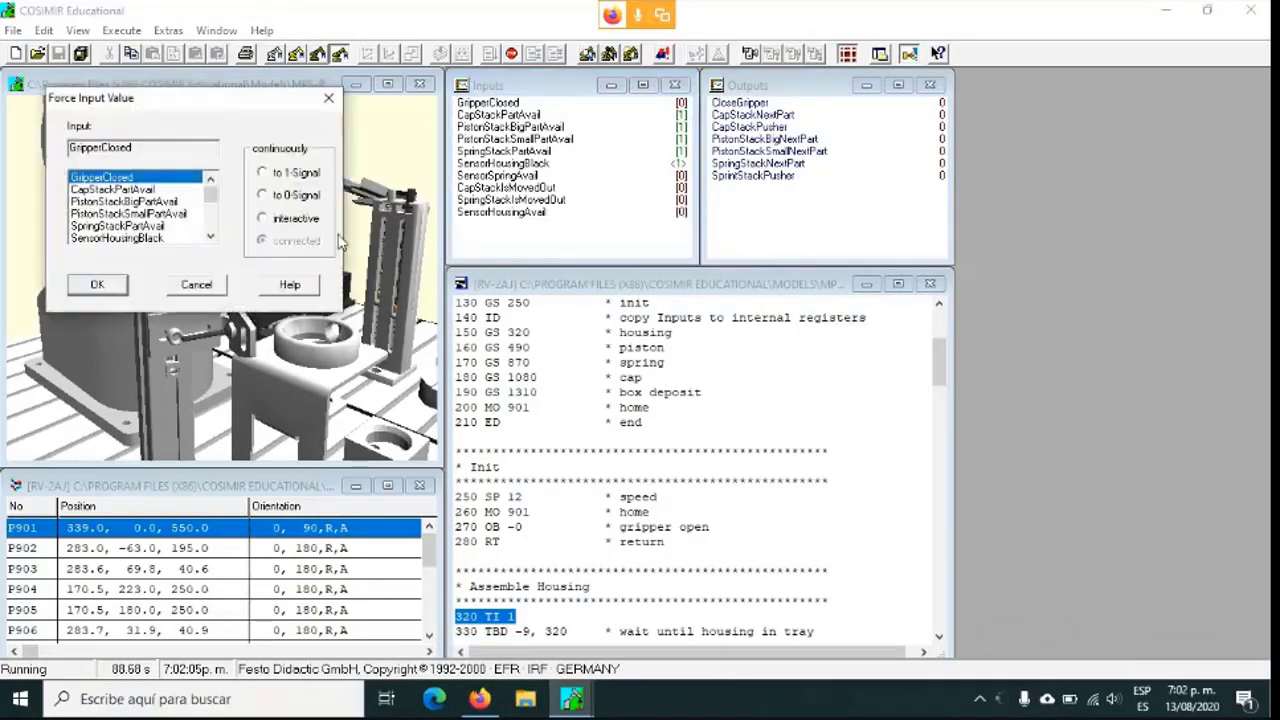
click(202, 218)
scroll(210, 228, down, 5)
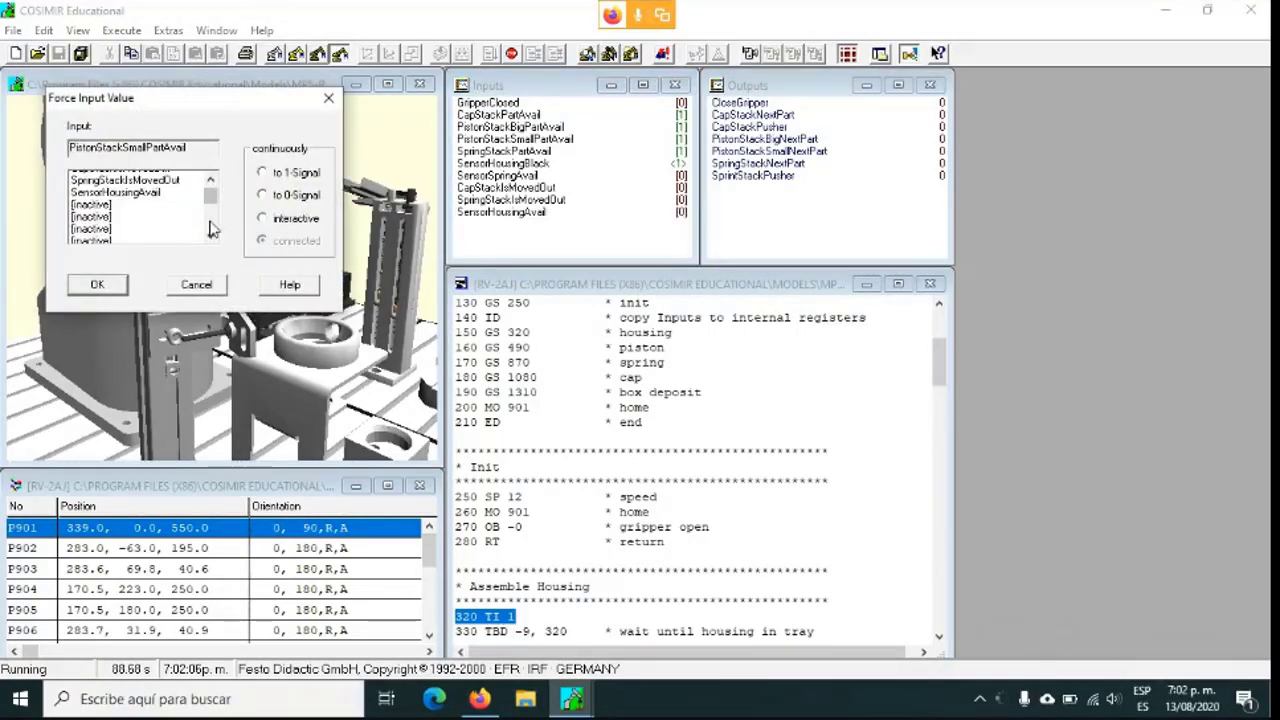
click(210, 181)
click(210, 181)
click(210, 181)
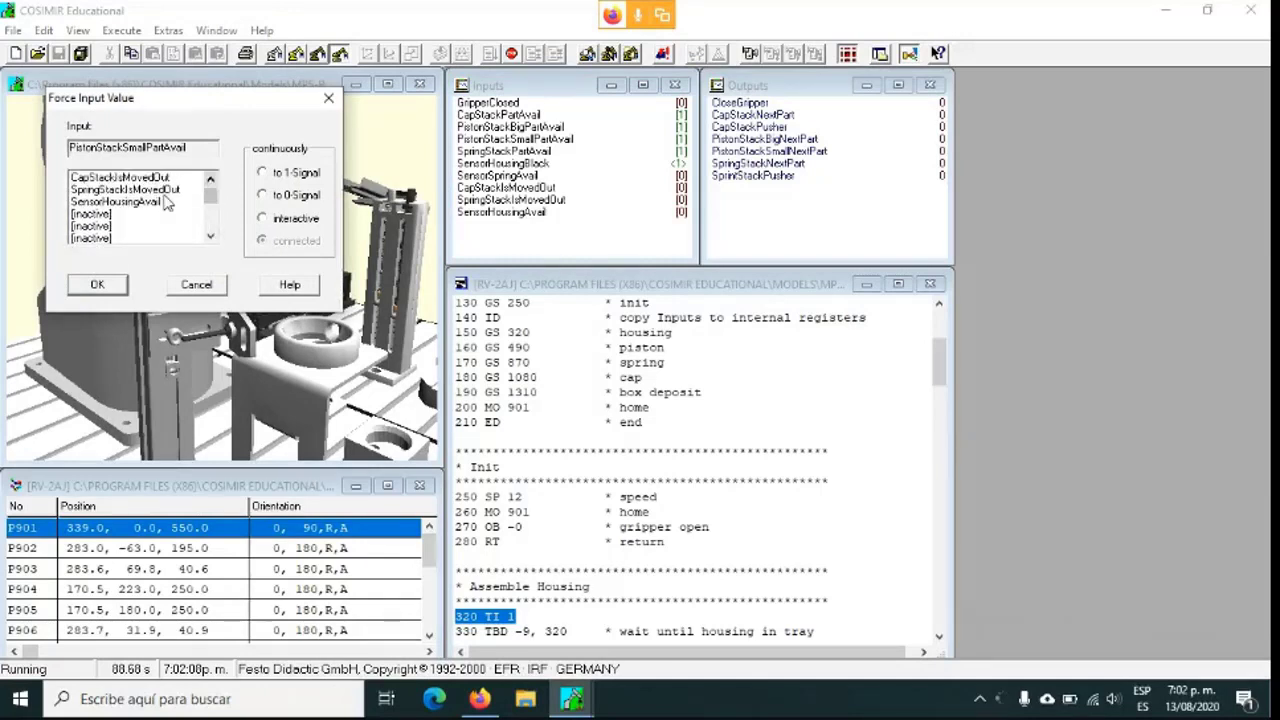
click(165, 203)
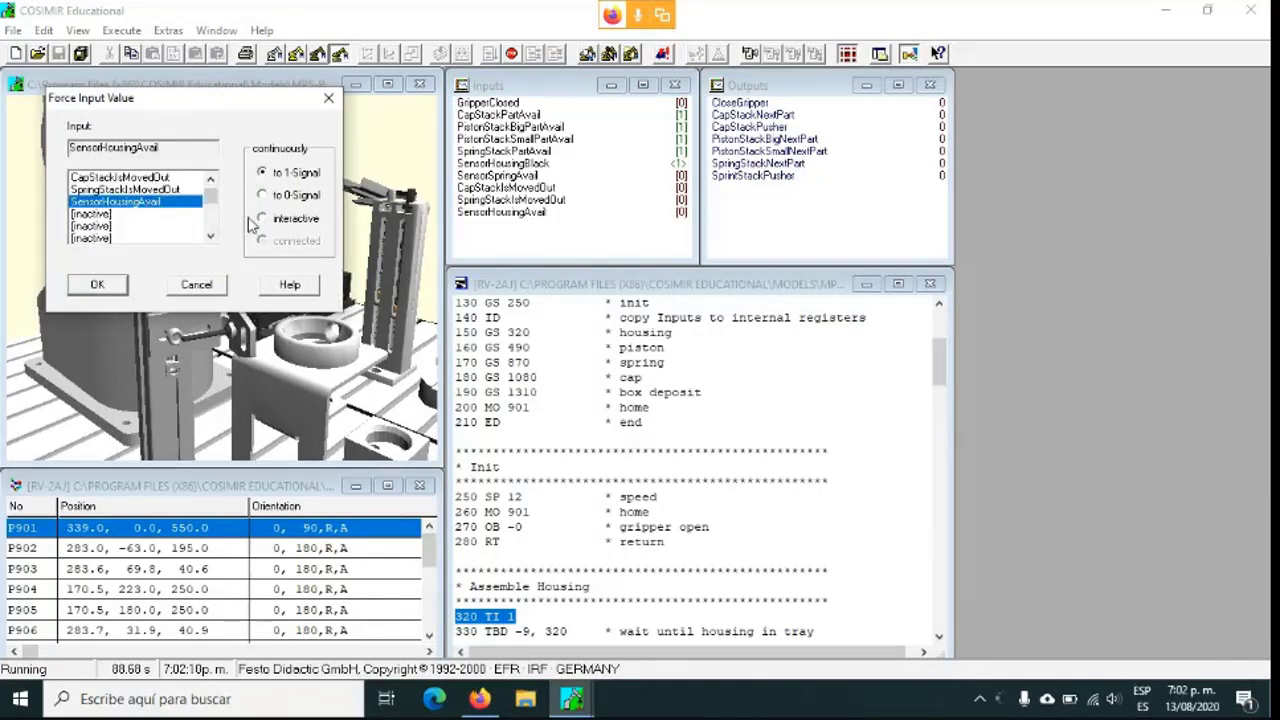
click(97, 285)
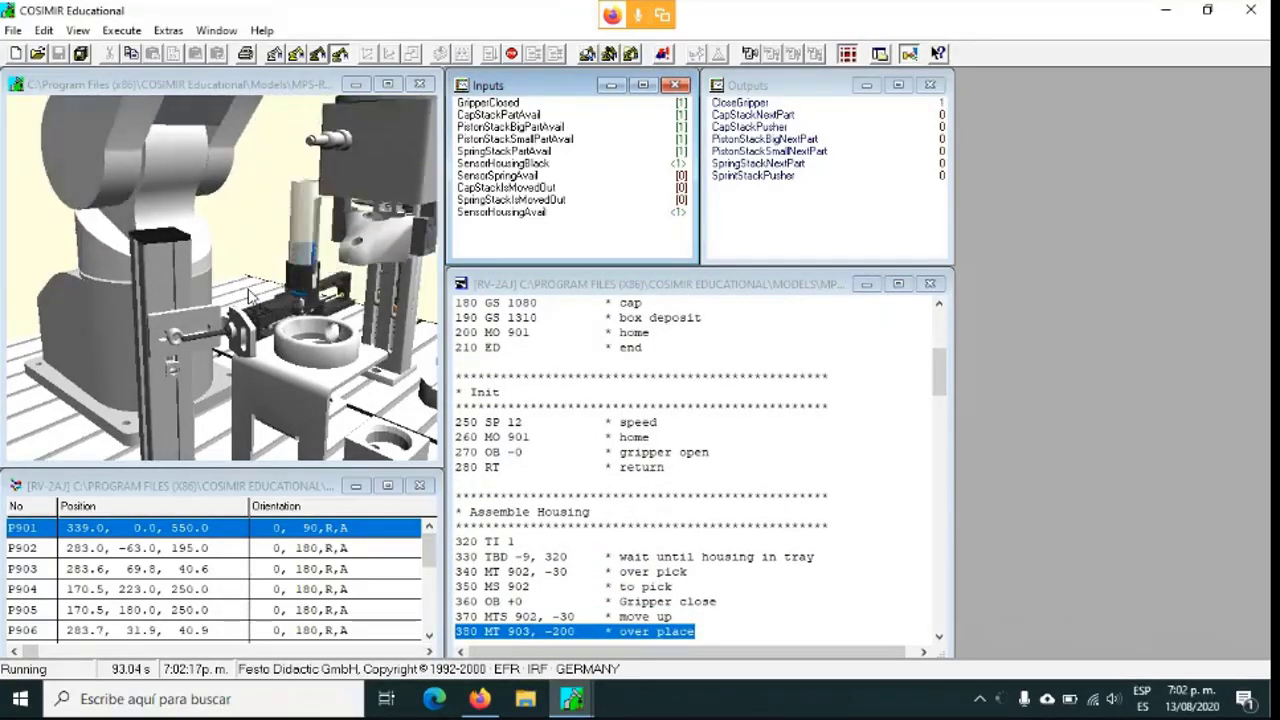
Watch the robot complete the assembly cycle, moving and zooming the 3D view out to show the whole workcell.
drag(248, 289, 173, 300)
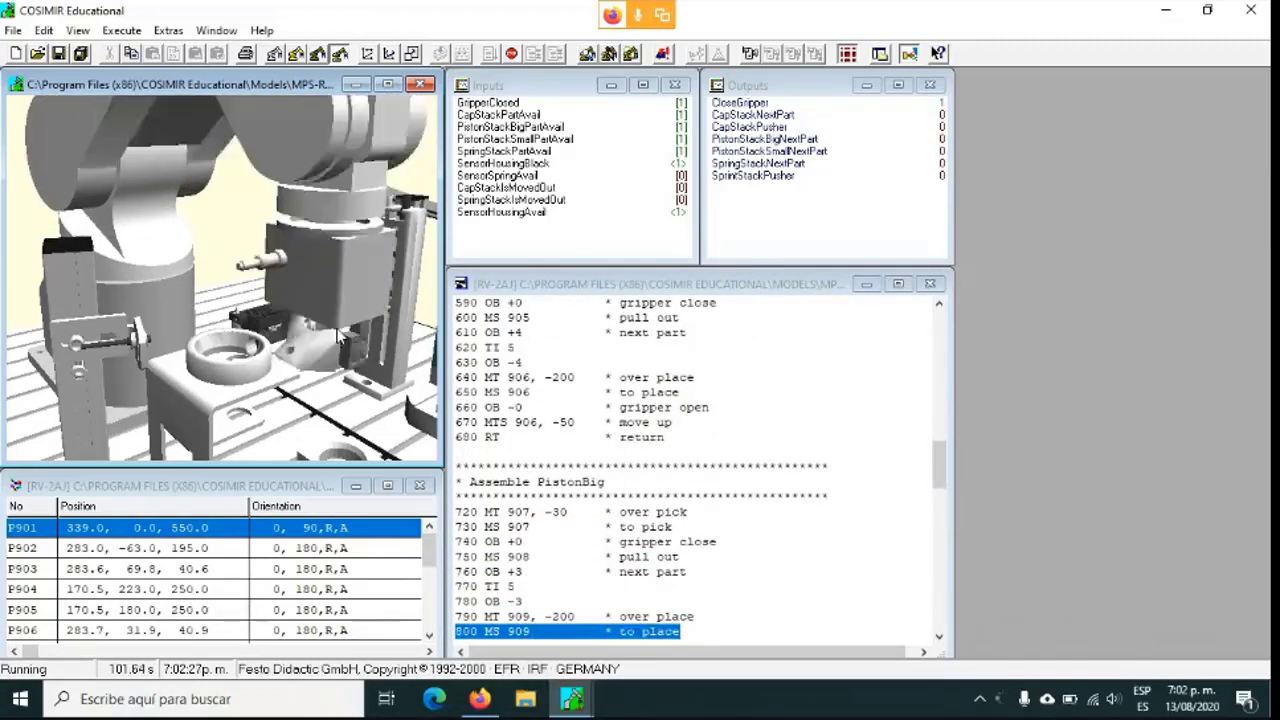
ctrl+shift+drag(337, 330, 297, 494)
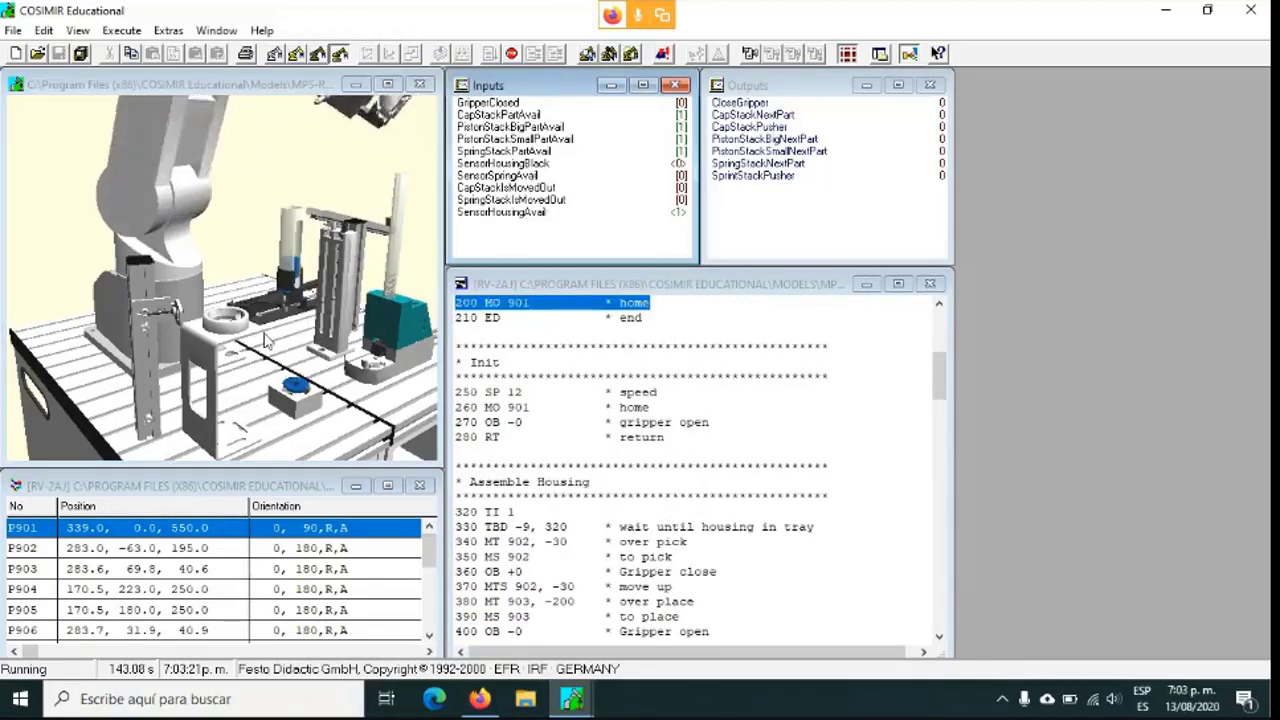
click(318, 370)
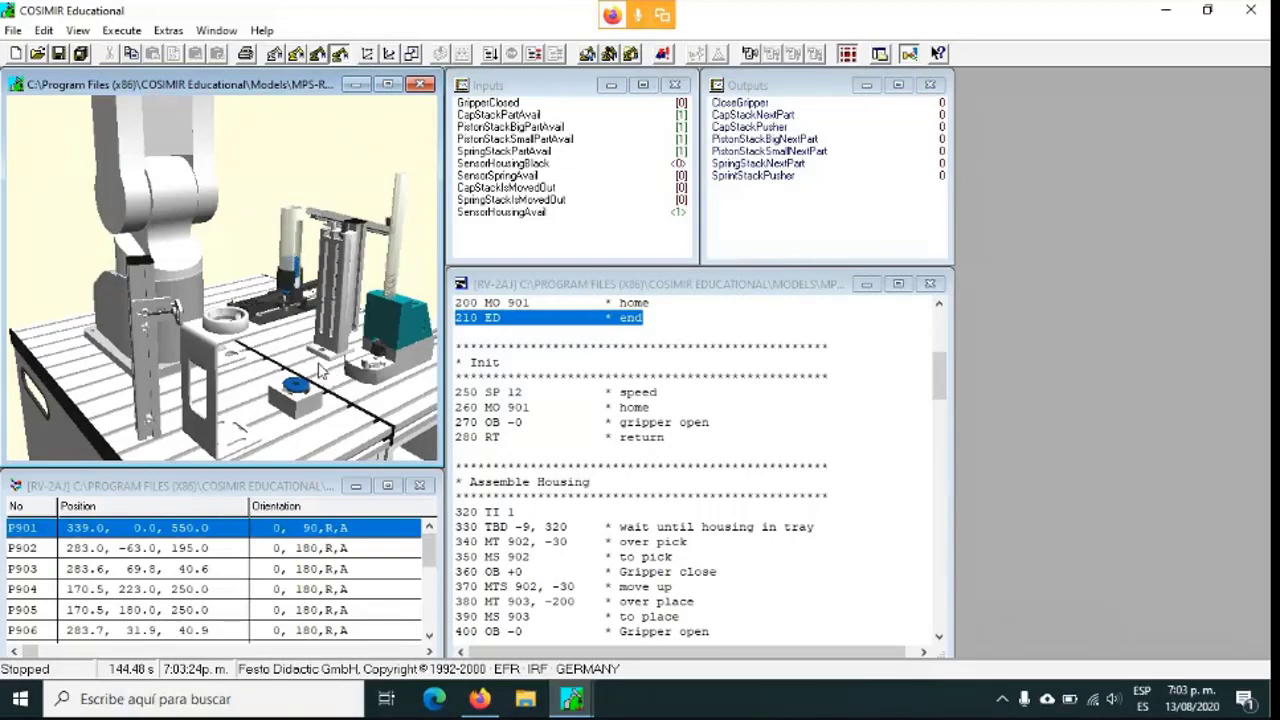
key(super+space)
ctrl+drag(331, 381, 333, 500)
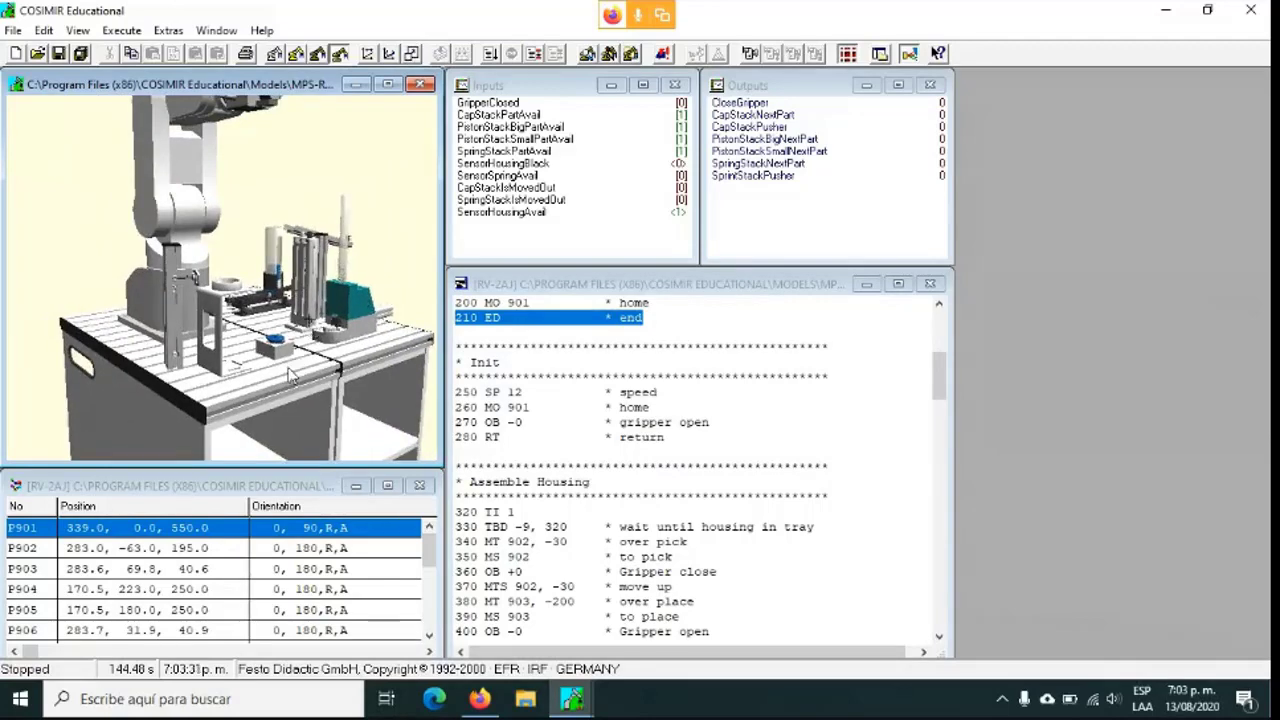
ctrl+drag(297, 360, 268, 365)
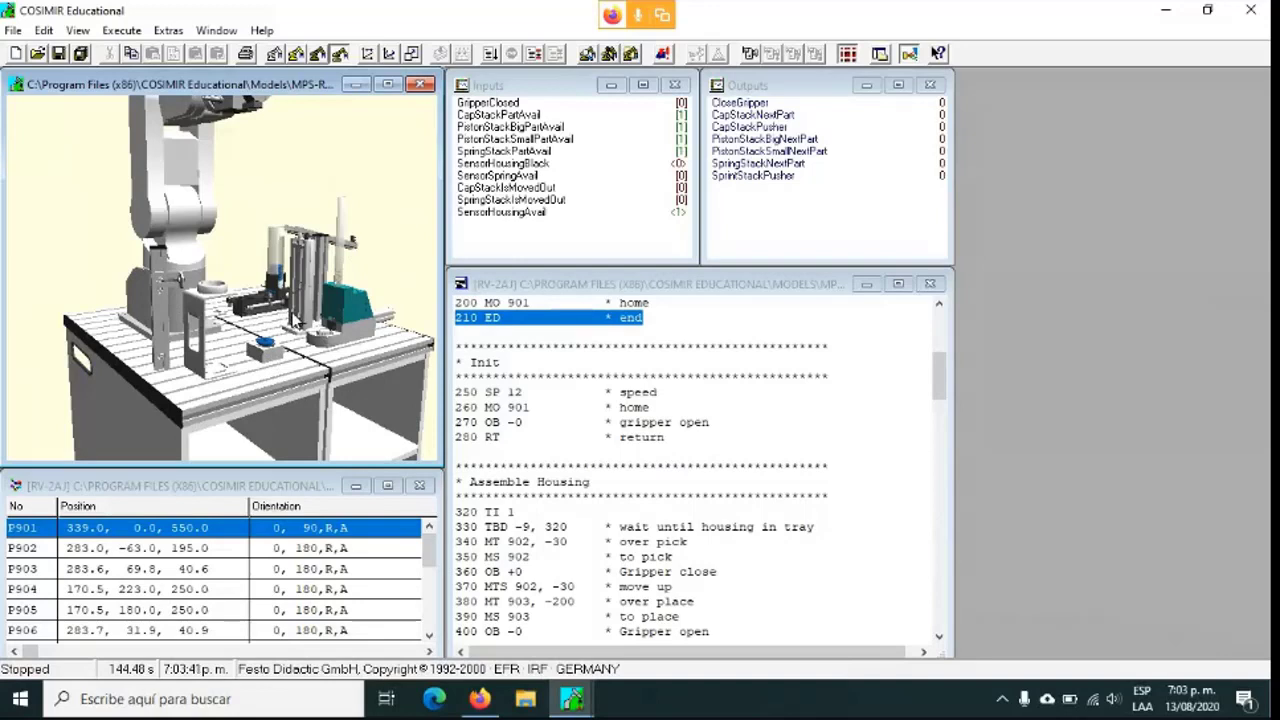
Reset the workcell, start the program again and stop it in the Assemble PistonBig routine.
click(78, 31)
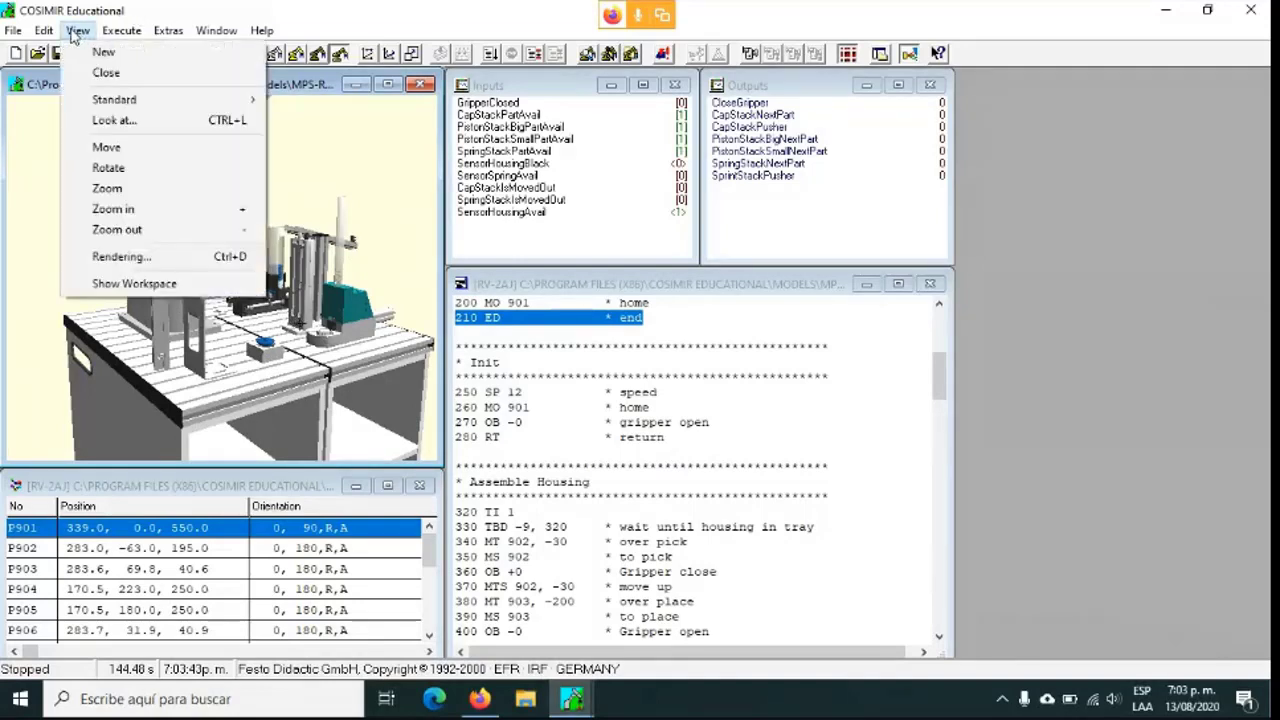
mouse_move(44, 31)
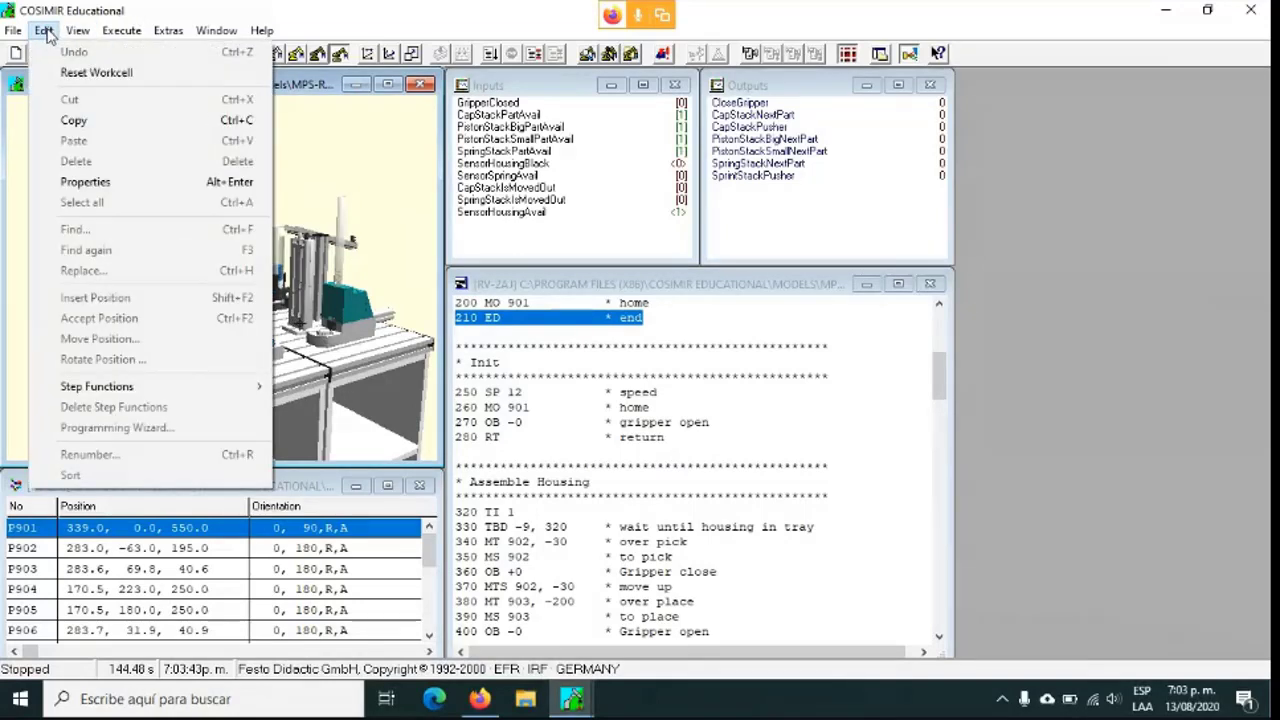
click(98, 75)
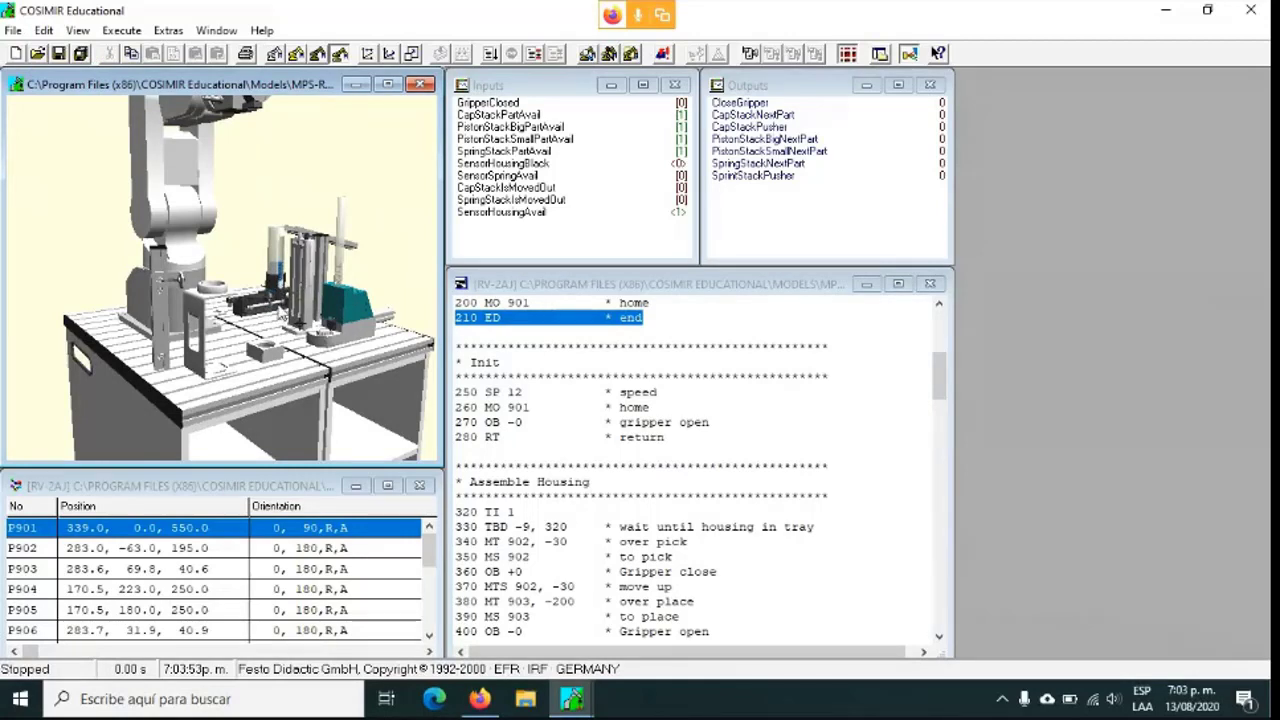
click(489, 56)
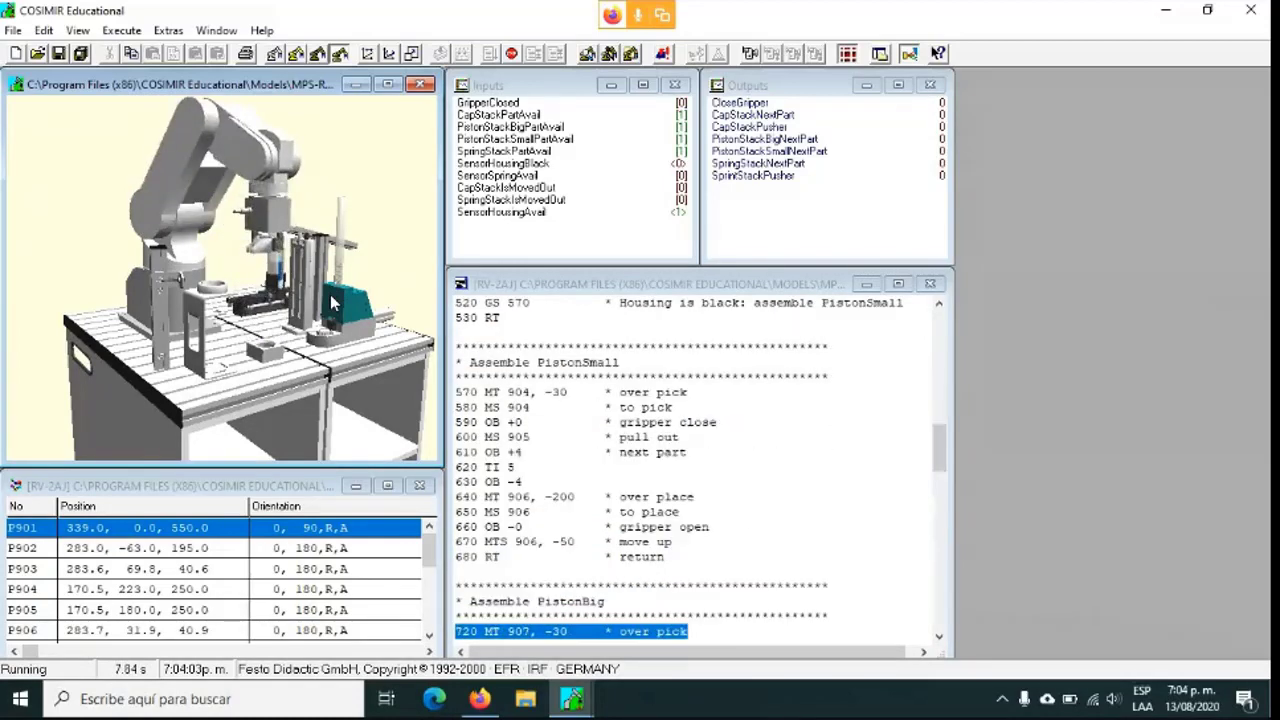
click(516, 62)
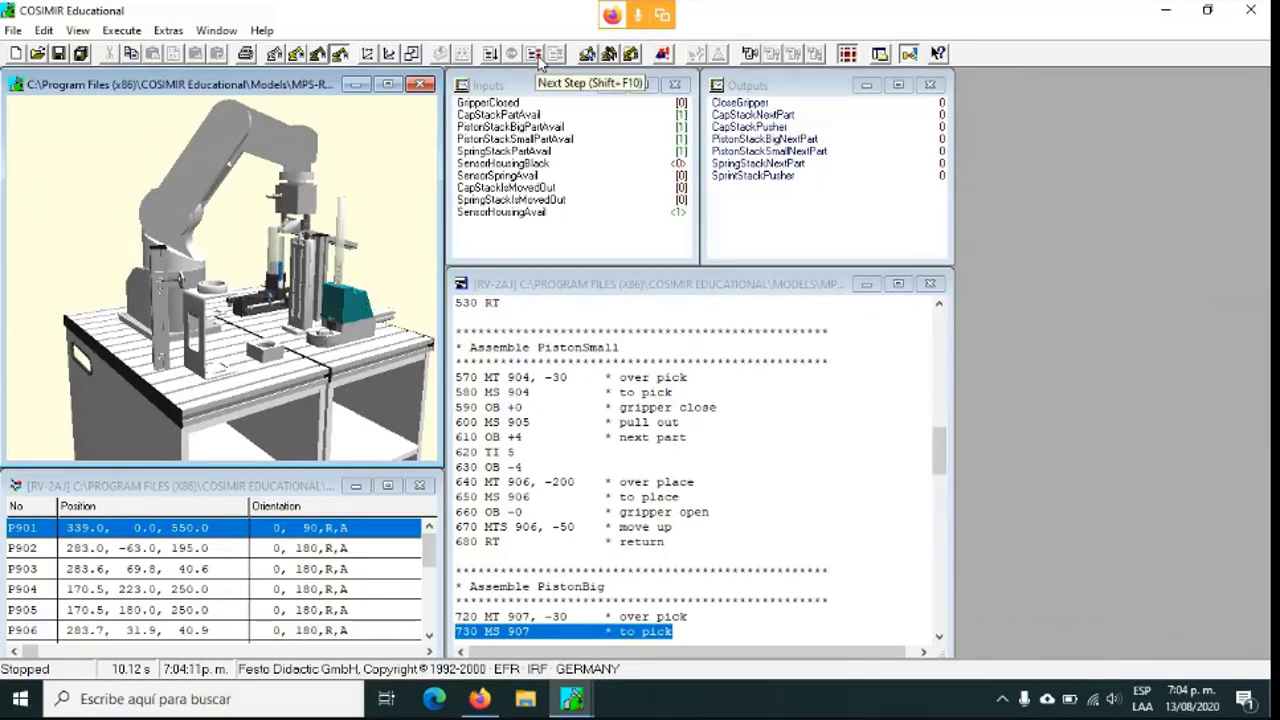
Execute the Assemble PistonBig routine one instruction at a time from line 730 through to line 790.
click(537, 55)
click(537, 55)
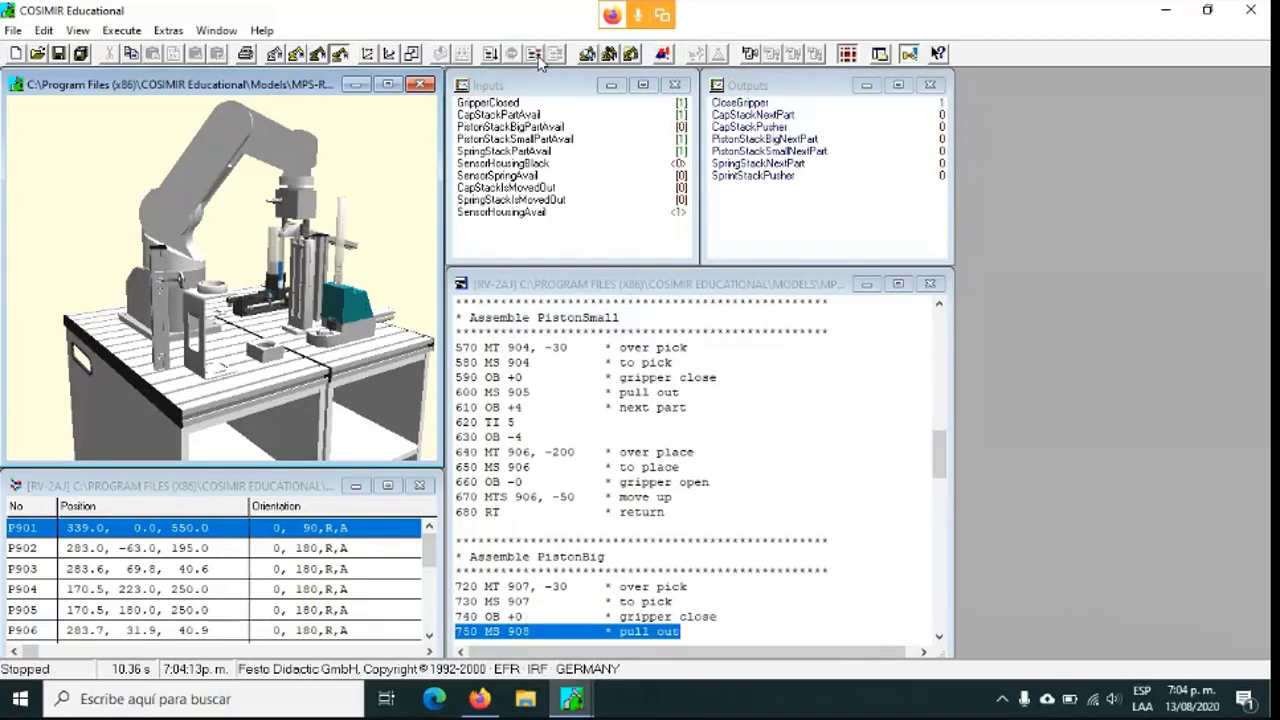
click(537, 55)
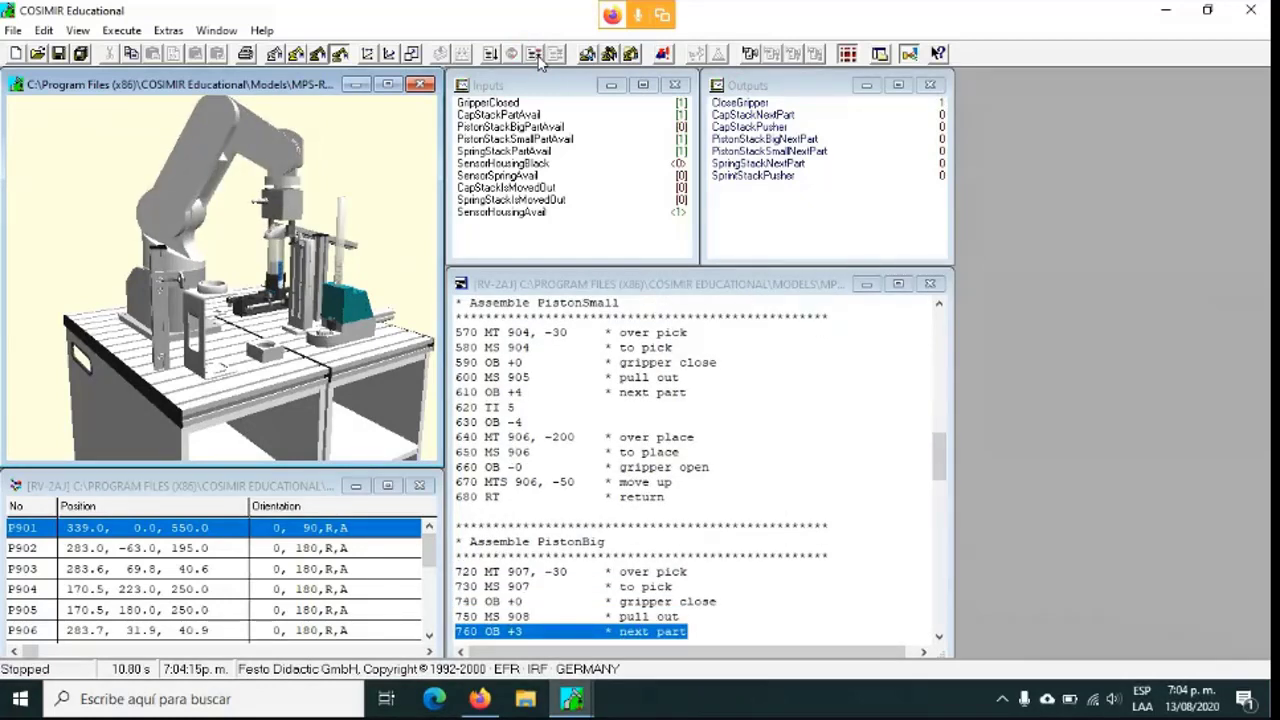
click(537, 55)
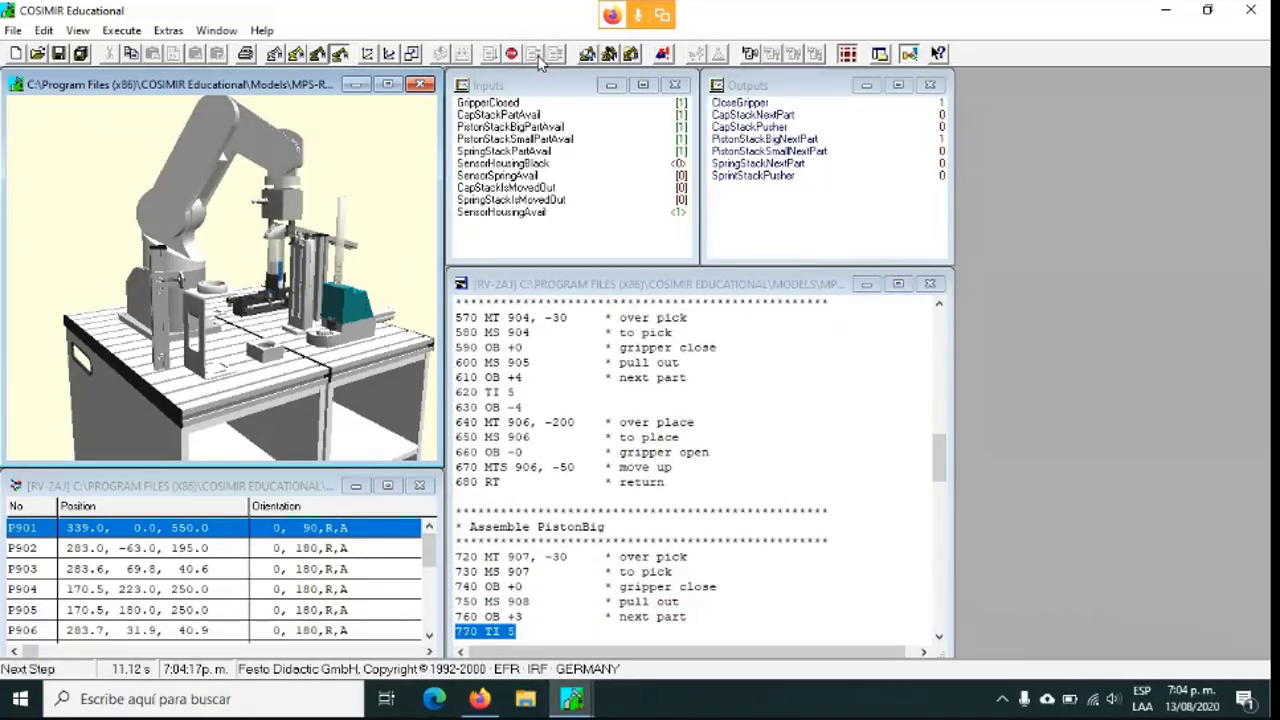
click(537, 55)
click(537, 55)
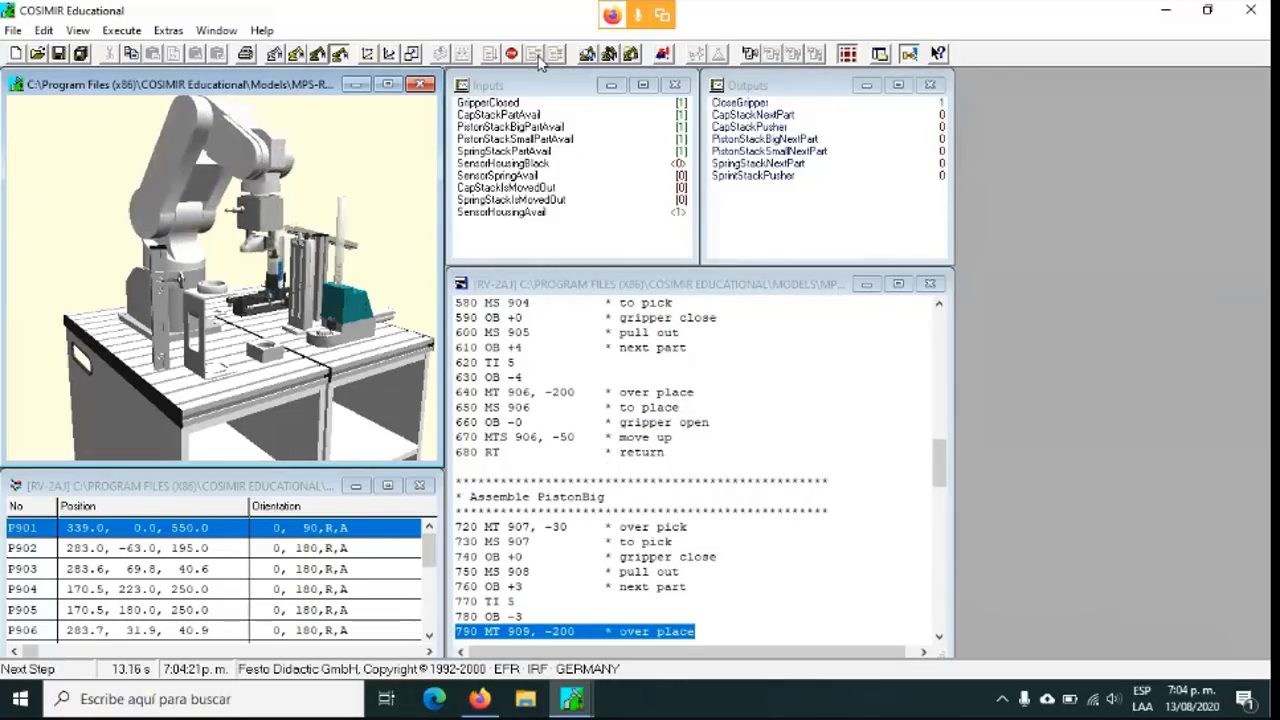
Step the program through the rest of Assemble PistonBig and on to line 870 of the Assemble Spring routine.
click(537, 55)
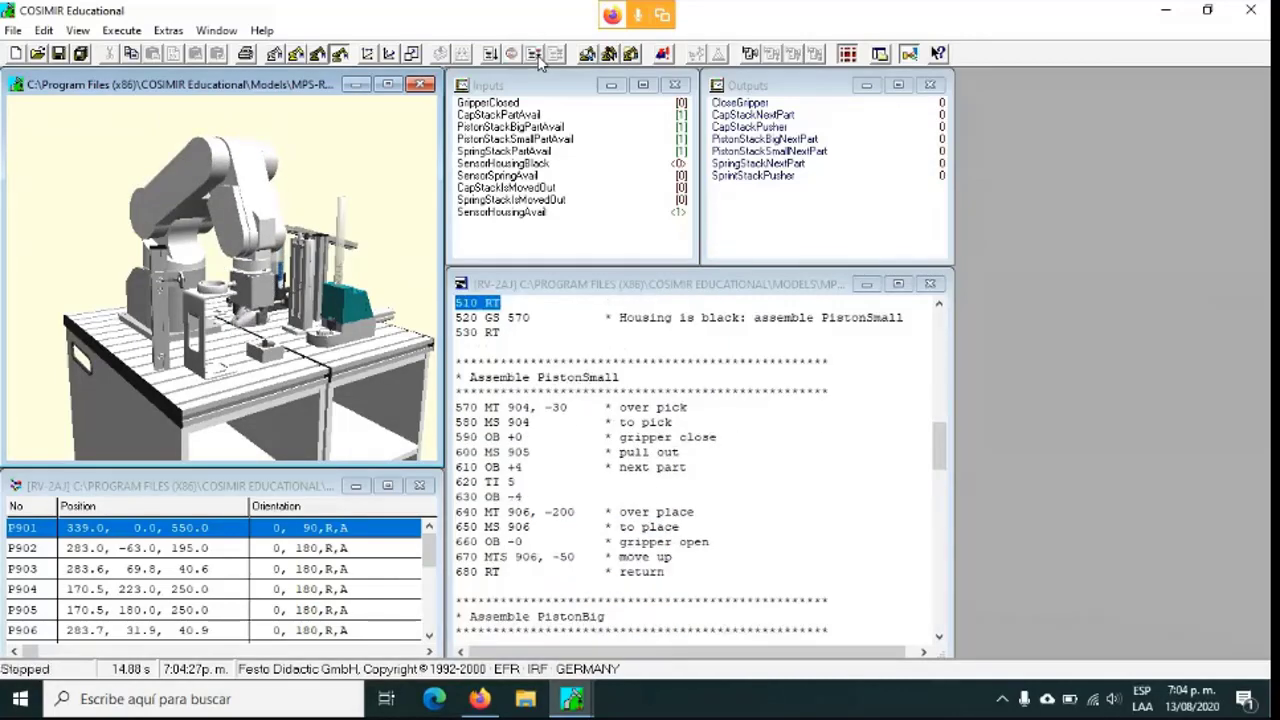
click(537, 58)
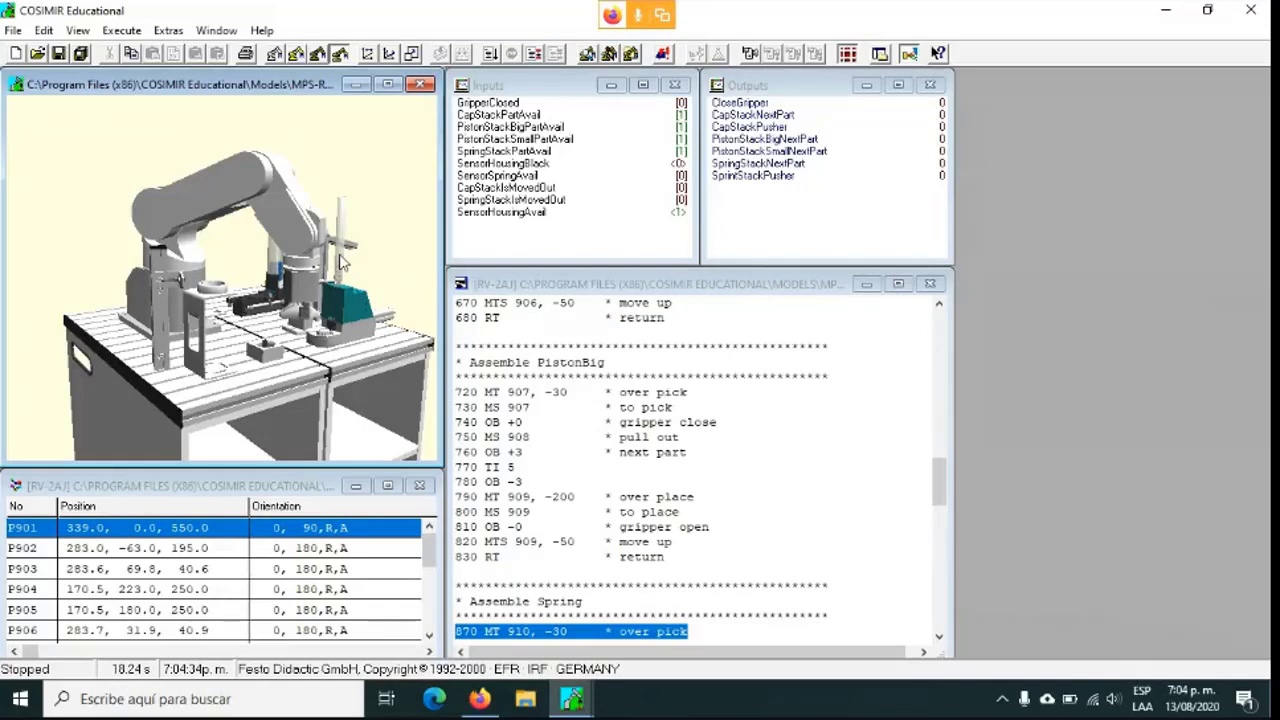
Look at the workcell in the Front, Rear, Top and Left Side standard views.
right_click(265, 240)
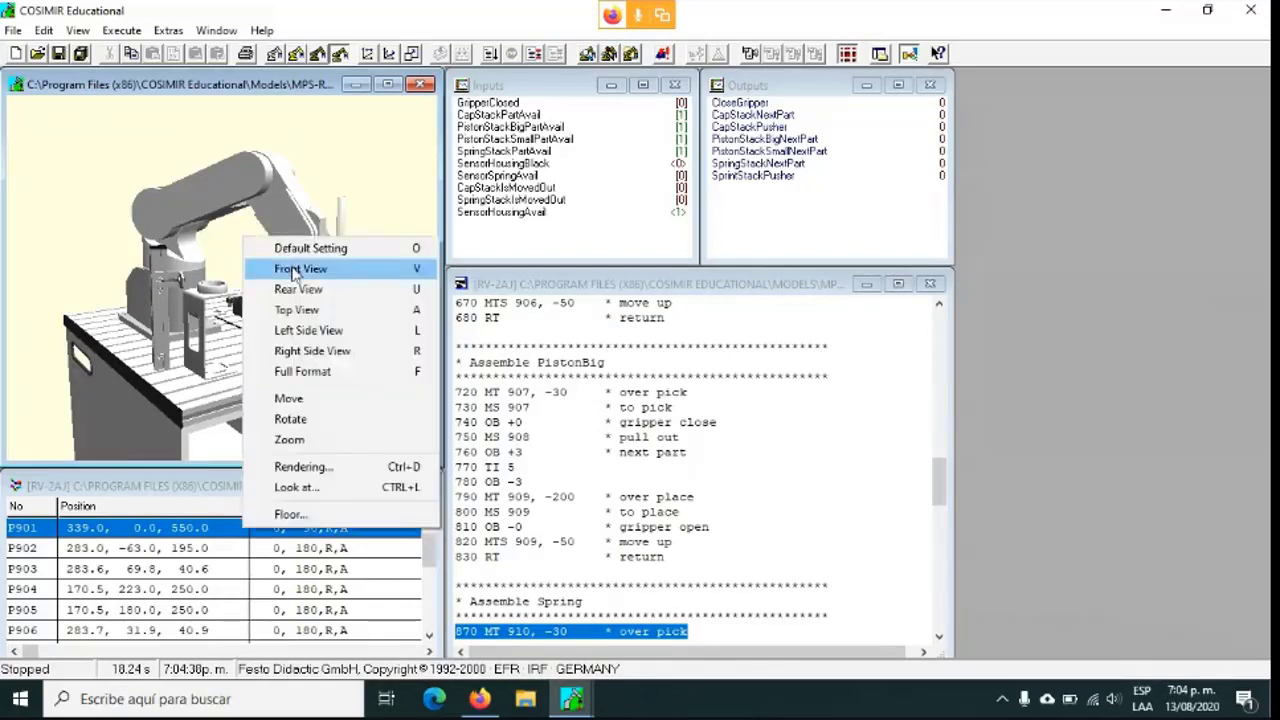
click(295, 276)
right_click(295, 276)
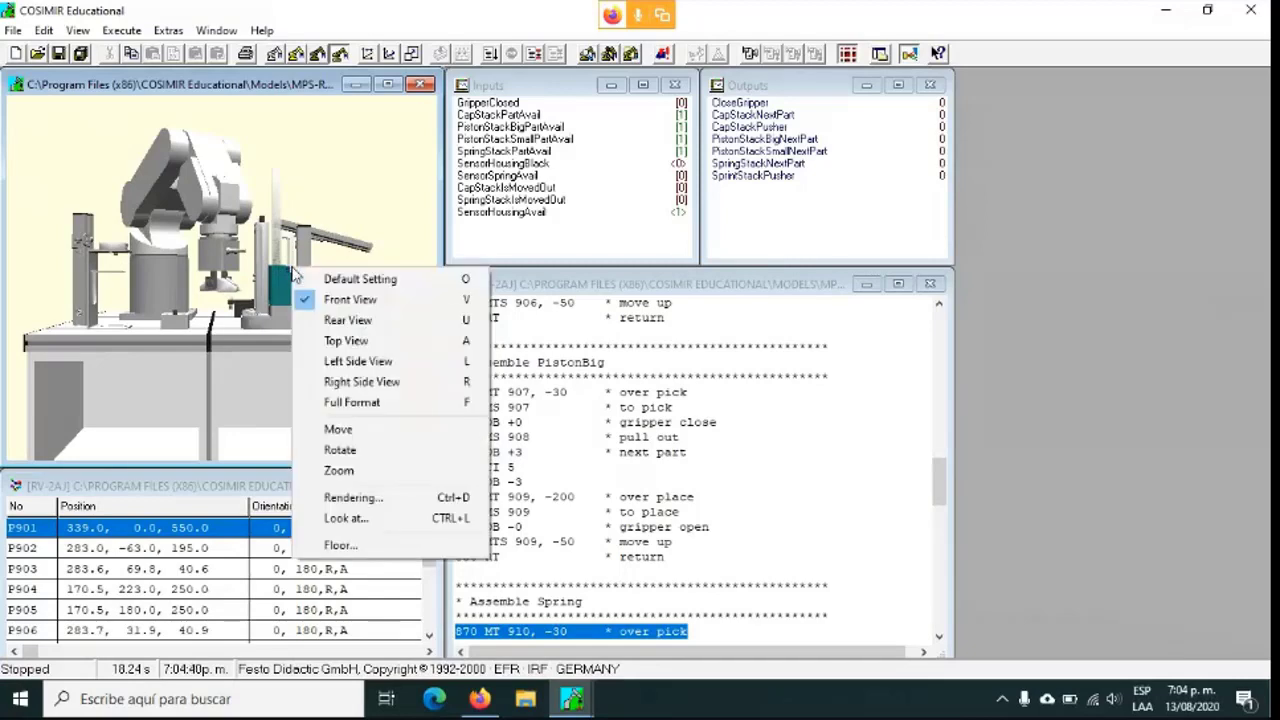
click(347, 320)
right_click(346, 316)
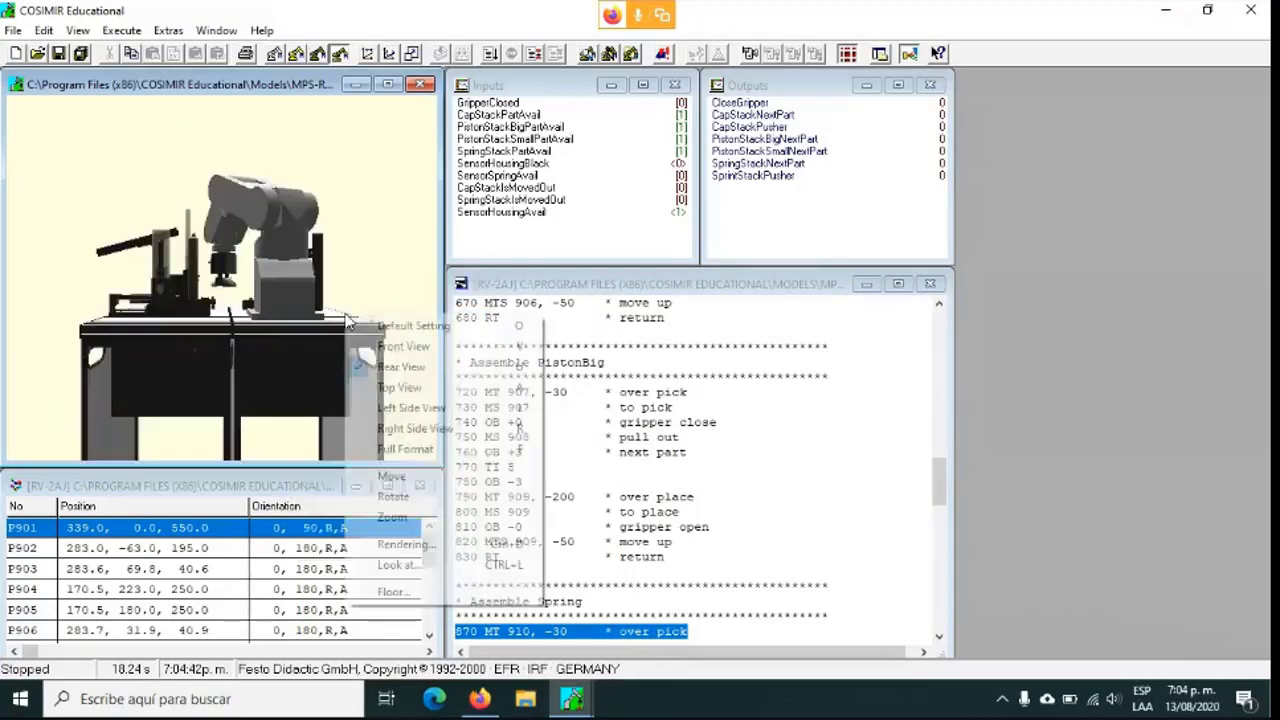
click(401, 389)
right_click(402, 391)
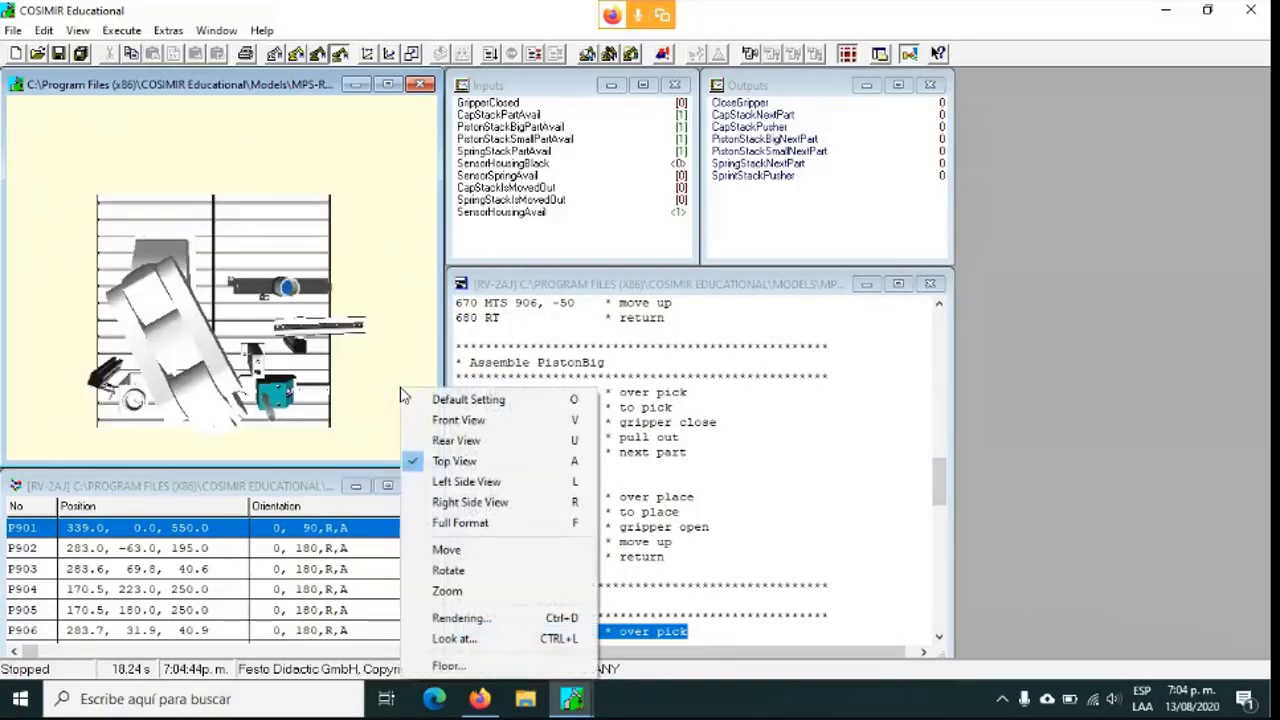
click(460, 482)
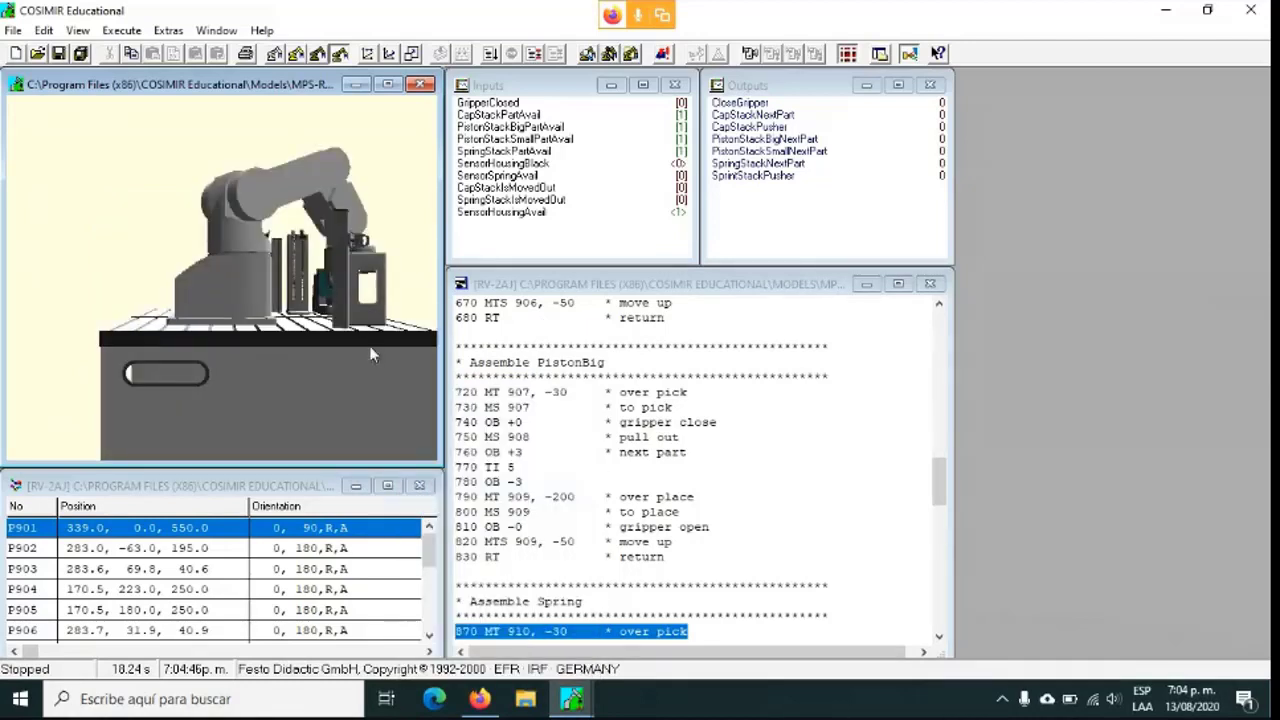
Look at the workcell in Right Side View and Full Format, and return to the Default Setting view.
right_click(370, 355)
click(418, 460)
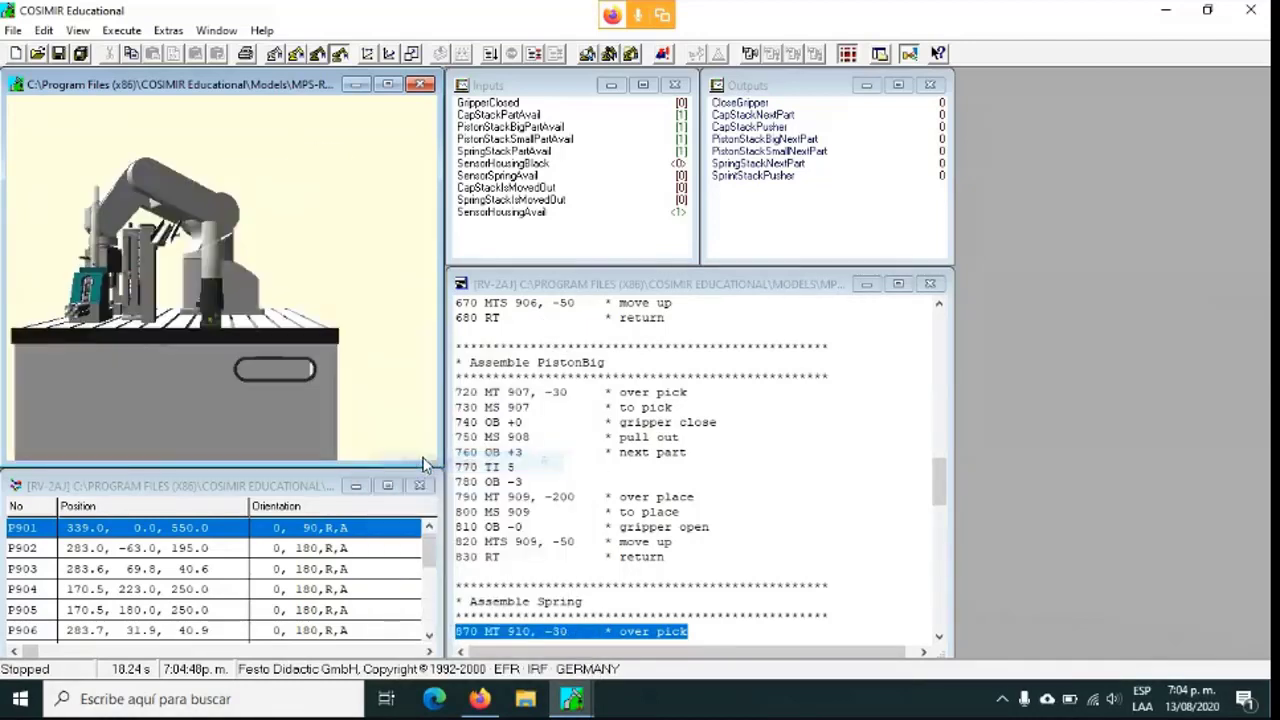
right_click(367, 404)
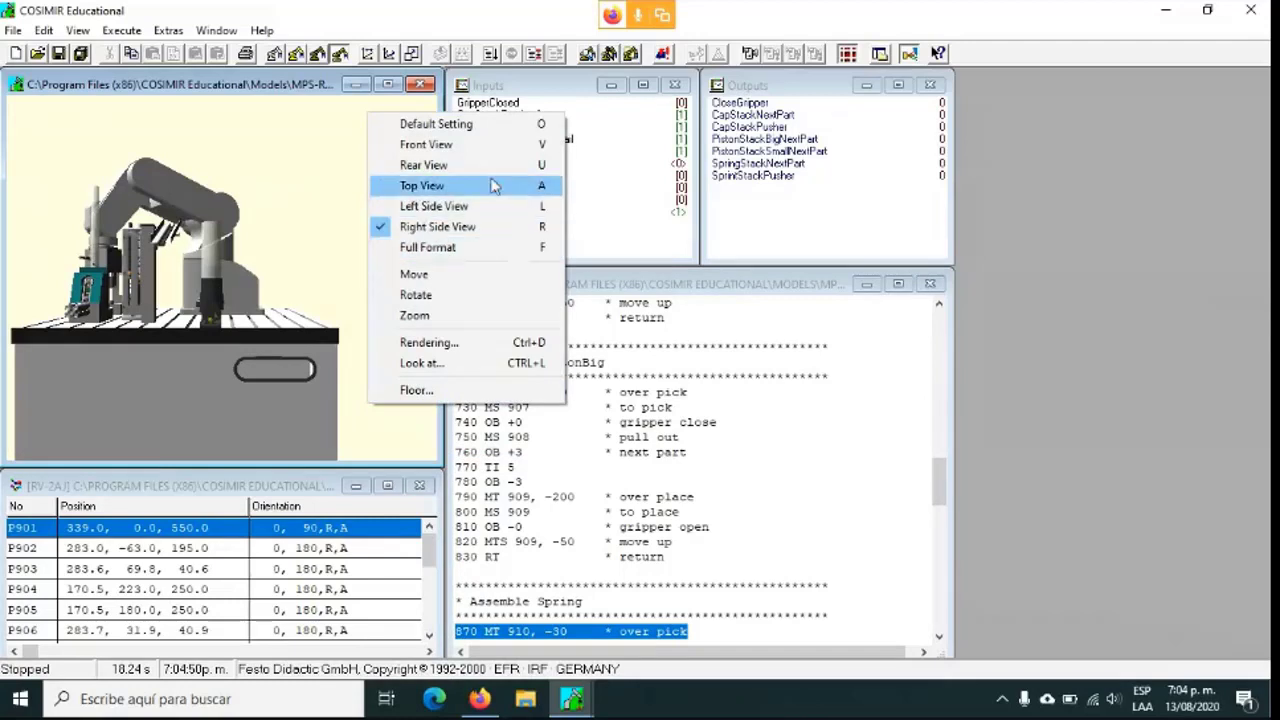
click(496, 247)
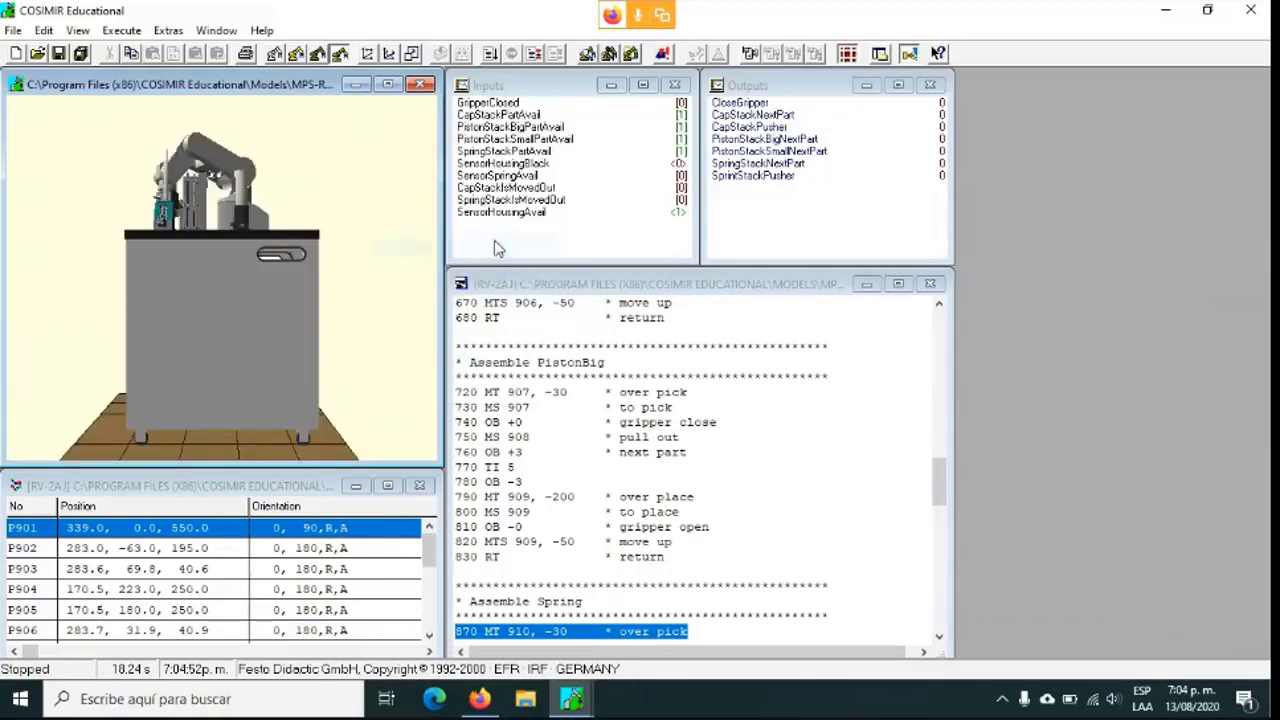
right_click(393, 305)
click(455, 309)
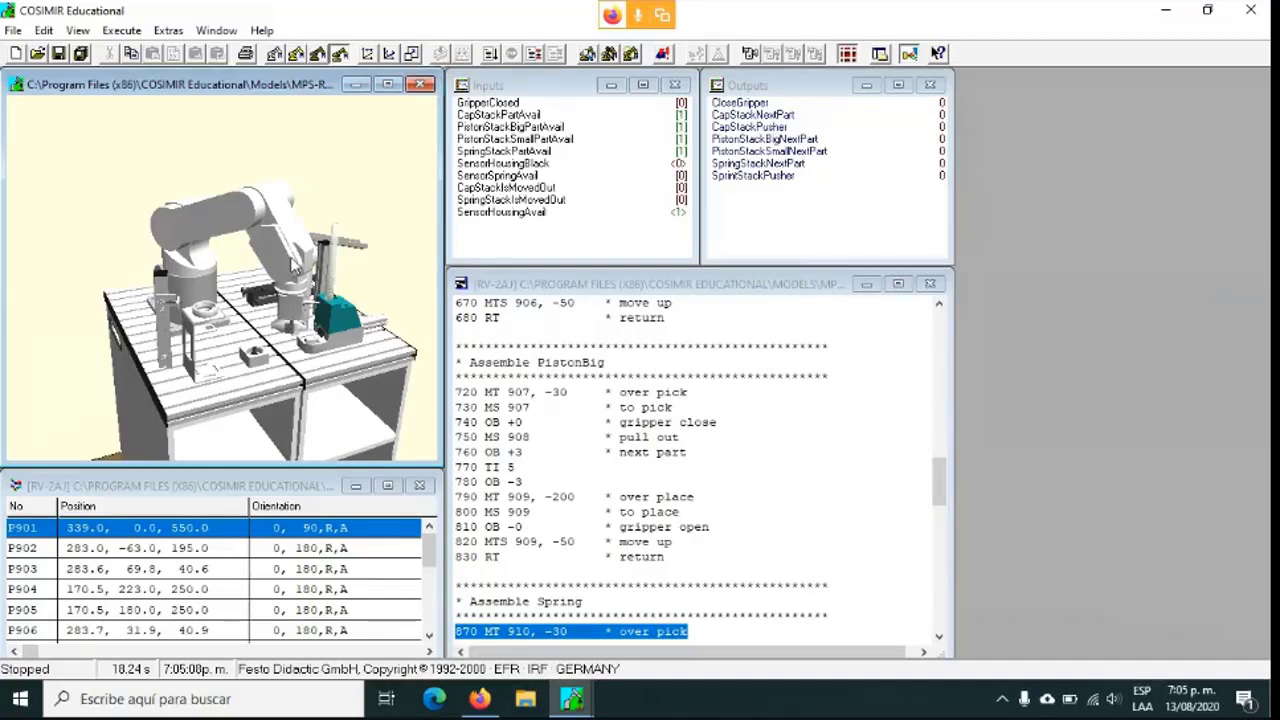
Examine the stopped robot by moving, rotating and zooming the 3D view closer to its arm.
drag(293, 263, 250, 204)
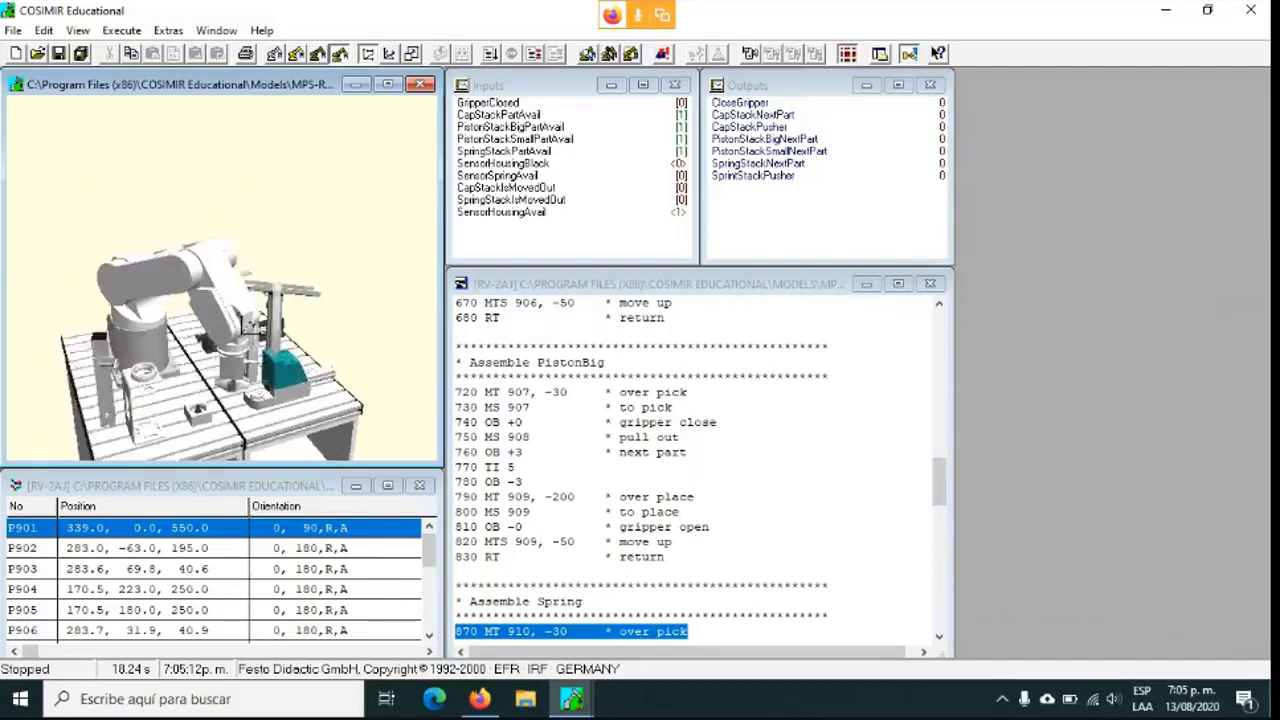
drag(230, 256, 258, 160)
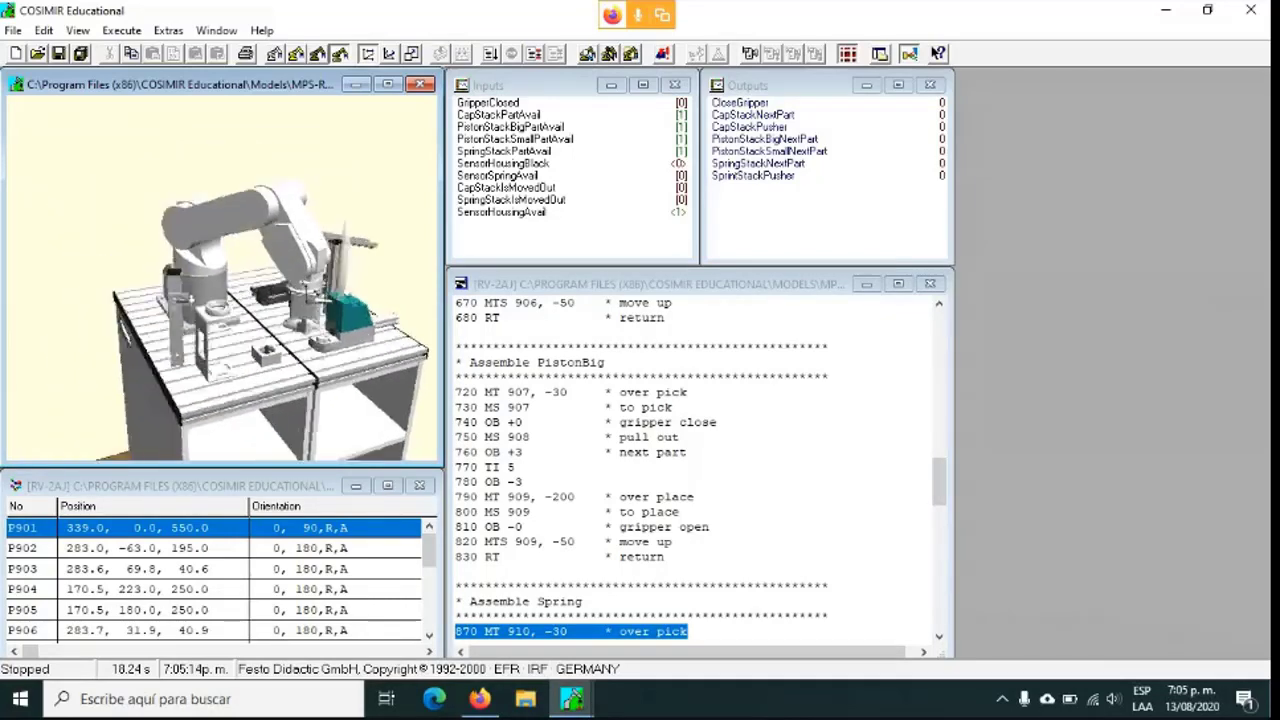
mouse_move(311, 293)
mouse_down()
mouse_move(204, 288)
mouse_move(308, 300)
mouse_move(208, 312)
mouse_move(328, 318)
mouse_move(318, 308)
mouse_up()
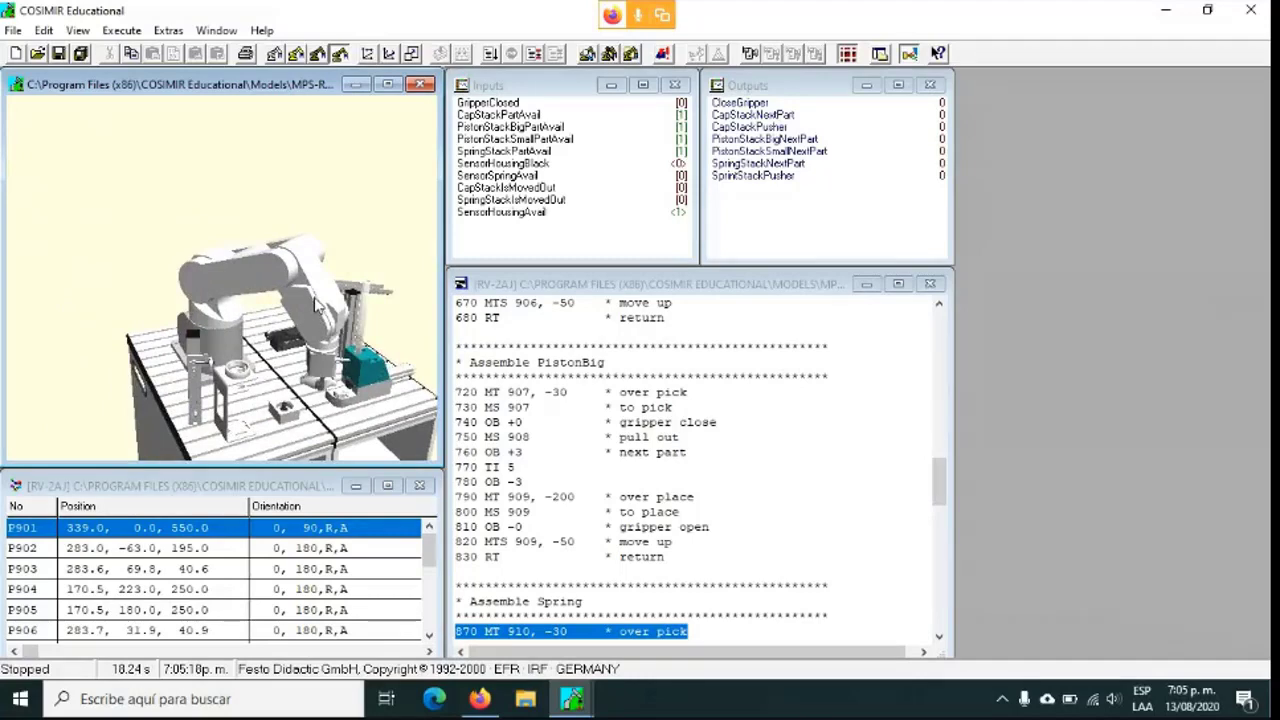
drag(326, 312, 171, 256)
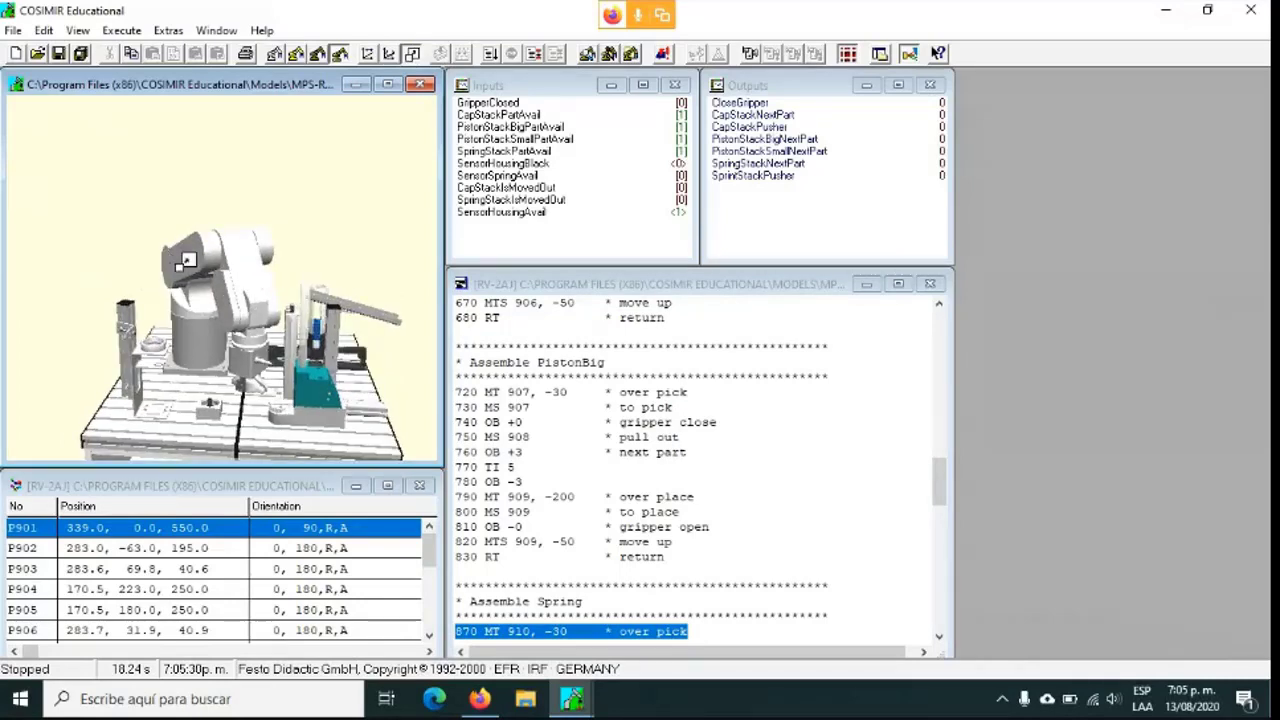
drag(186, 262, 207, 137)
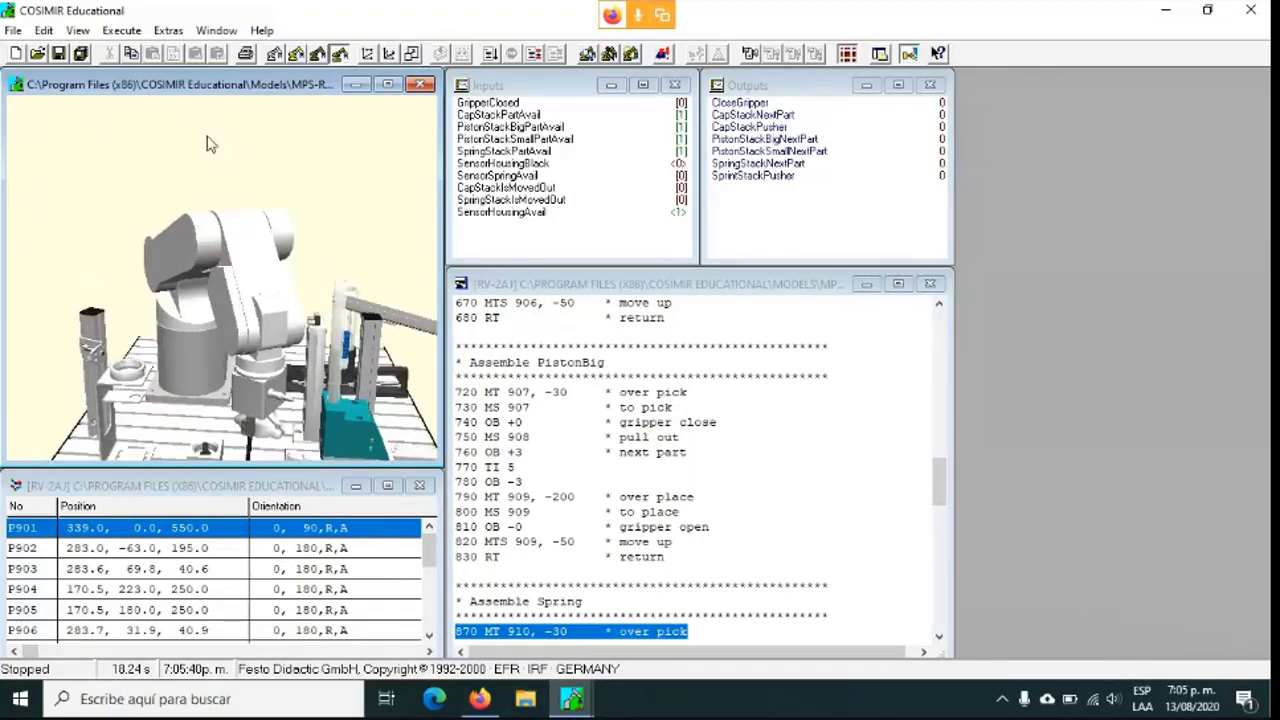
Reset the workcell and look through the position list down to P916.
click(45, 31)
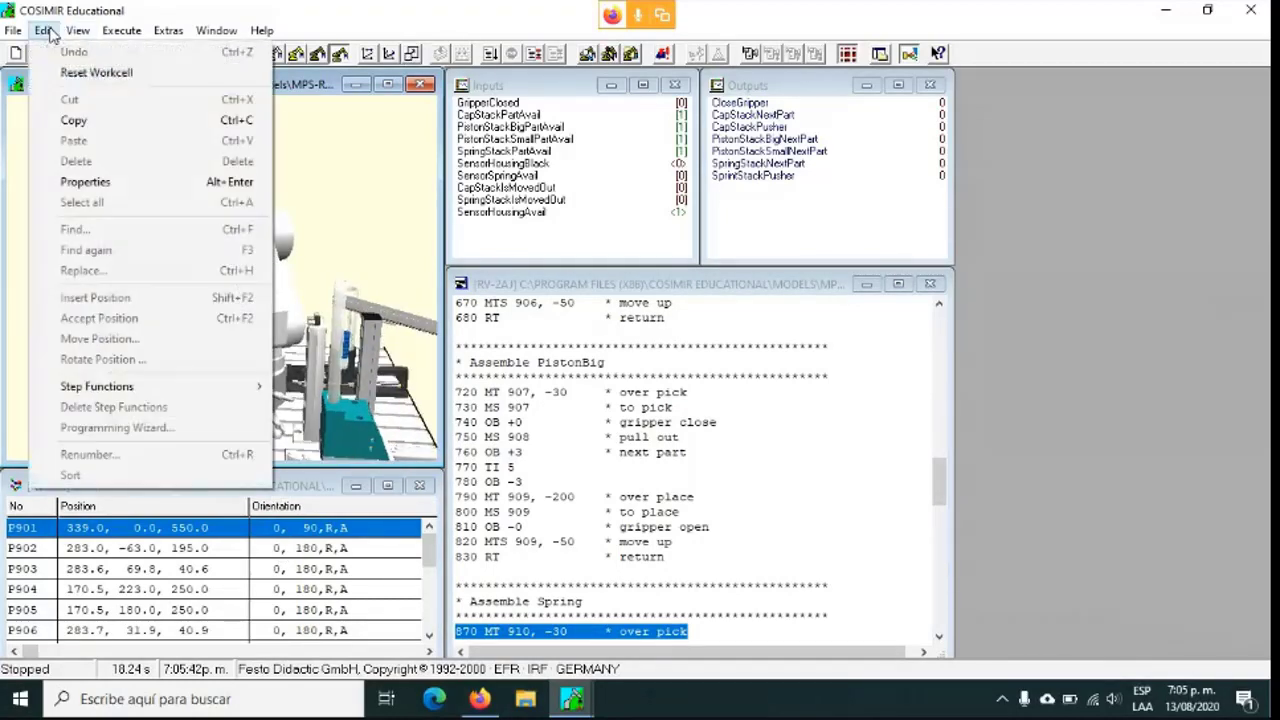
click(90, 73)
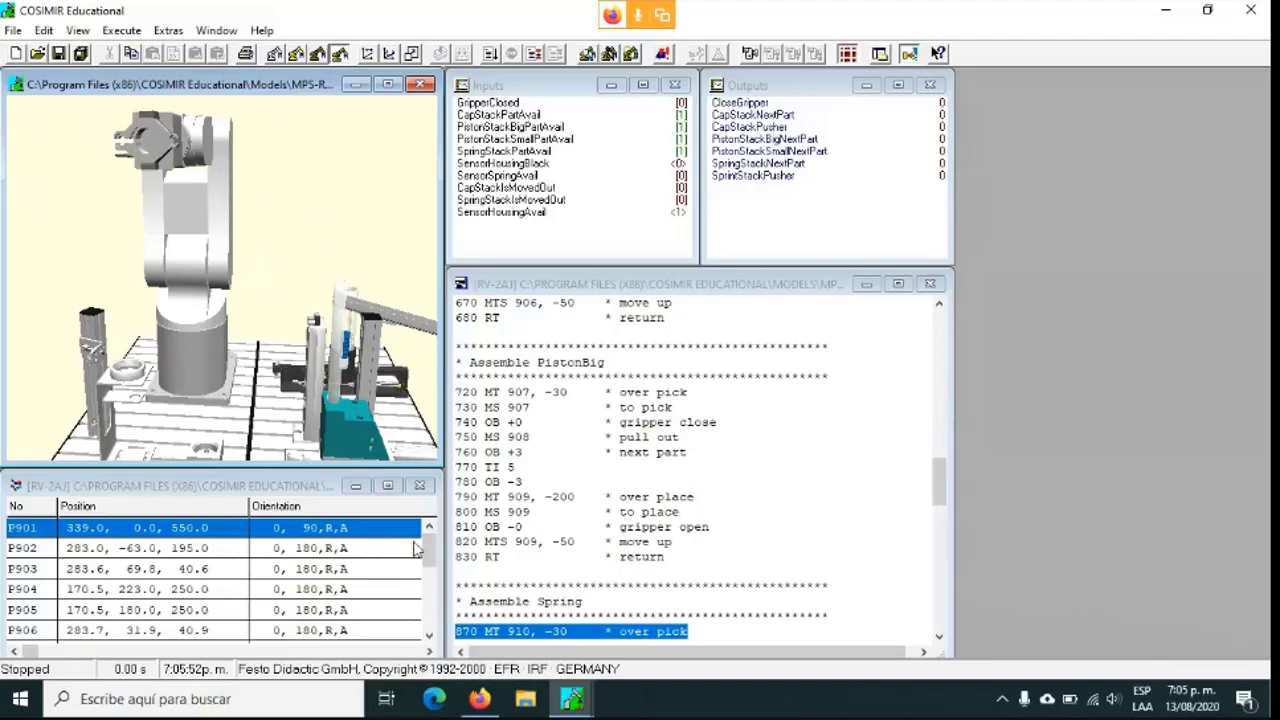
drag(424, 555, 426, 632)
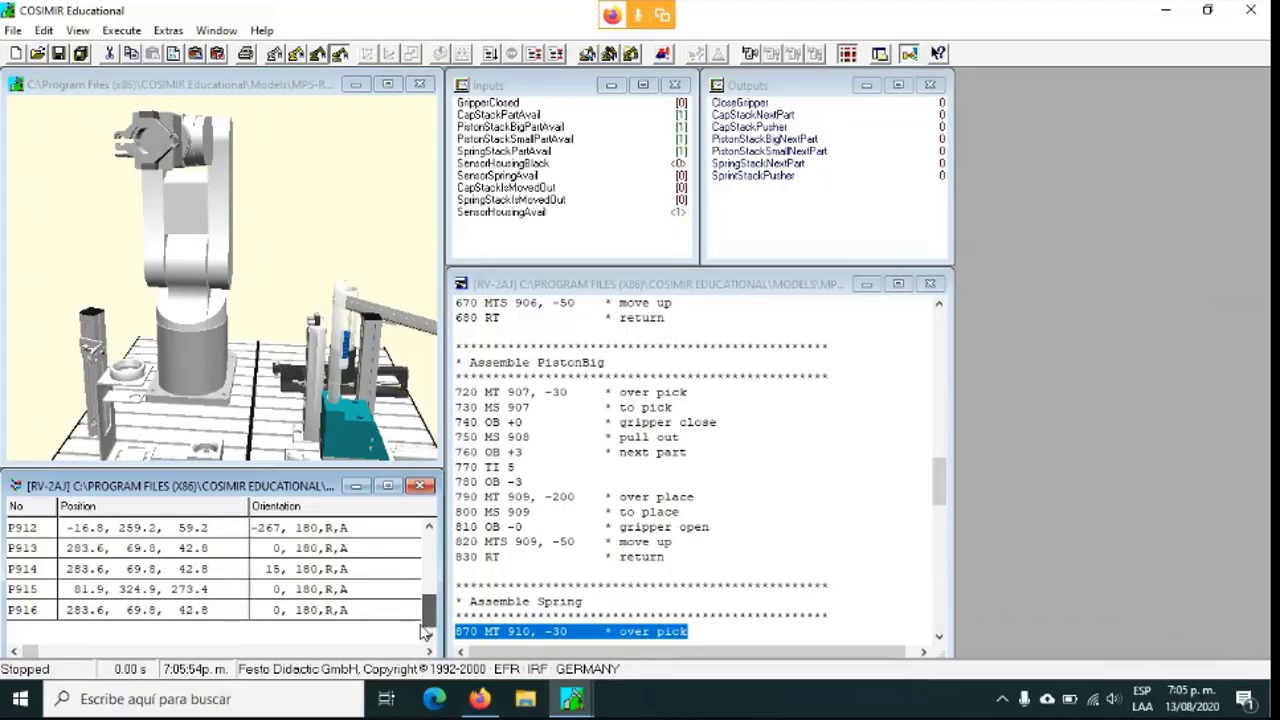
mouse_move(430, 618)
mouse_down()
mouse_move(435, 575)
mouse_move(434, 624)
mouse_up()
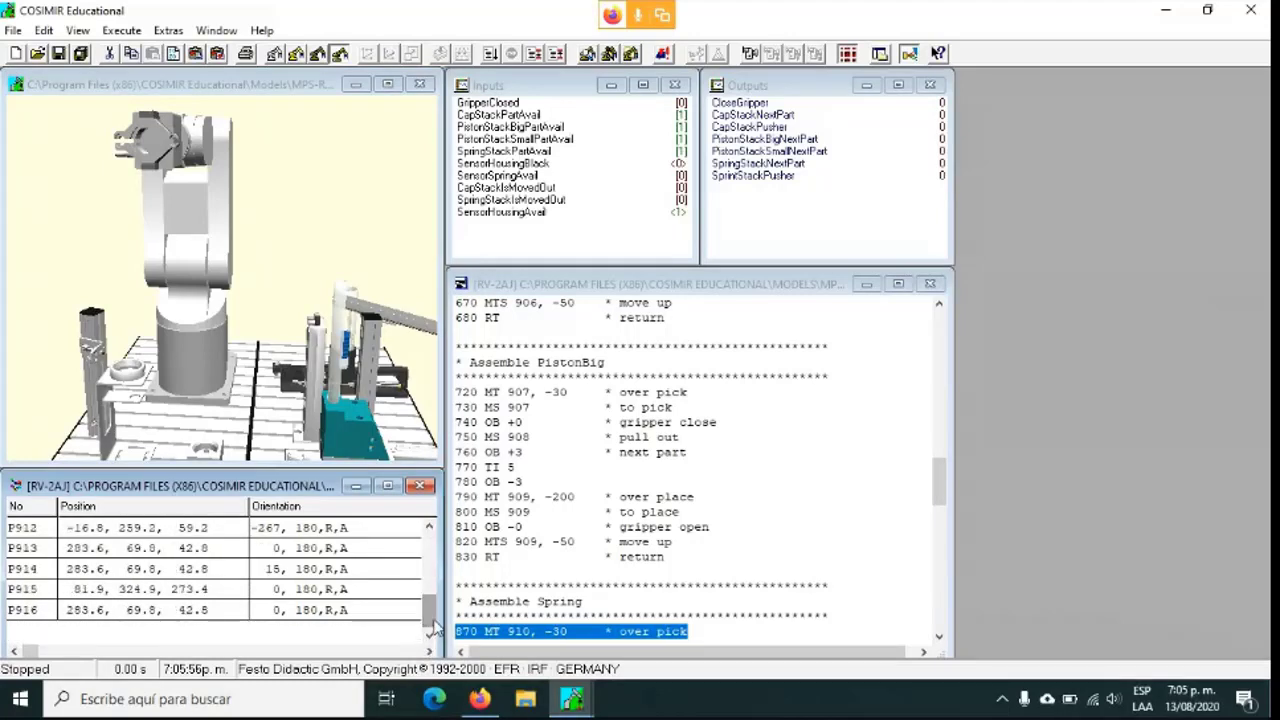
Open the Teach-In jog window beside the 3D view and switch from XYZ through TOOL to JOINT Jog mode.
click(184, 329)
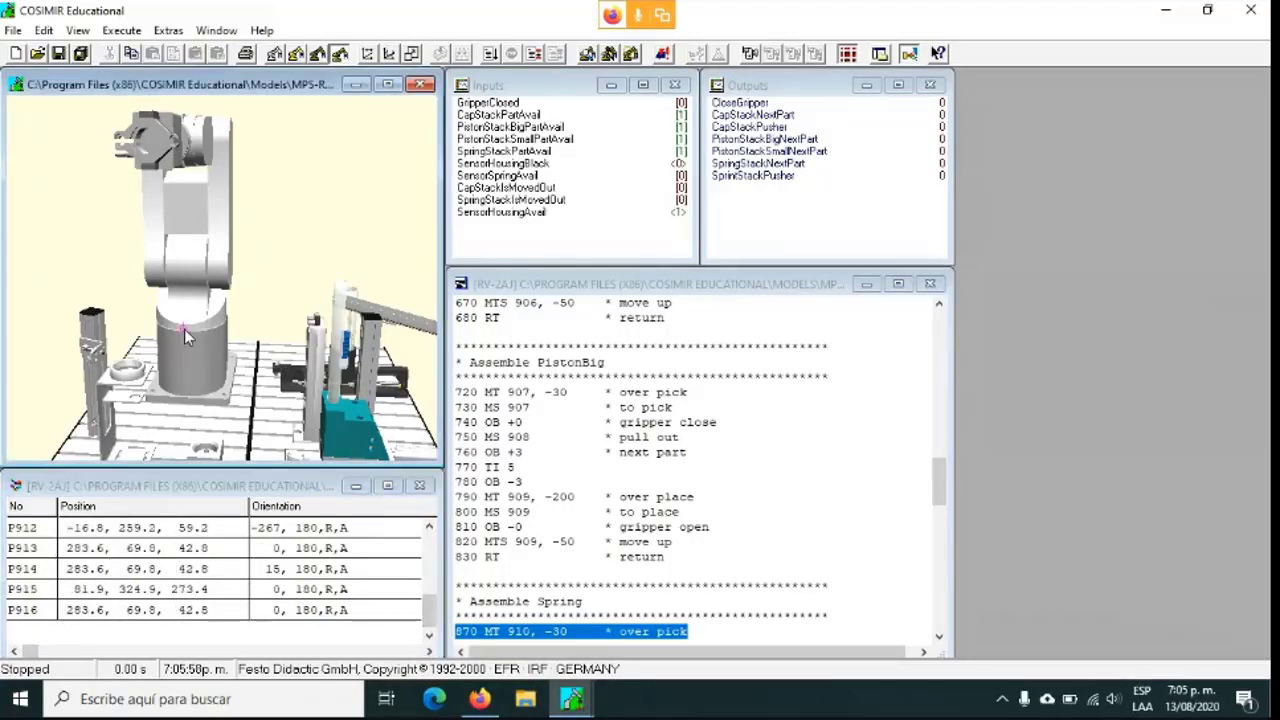
click(168, 31)
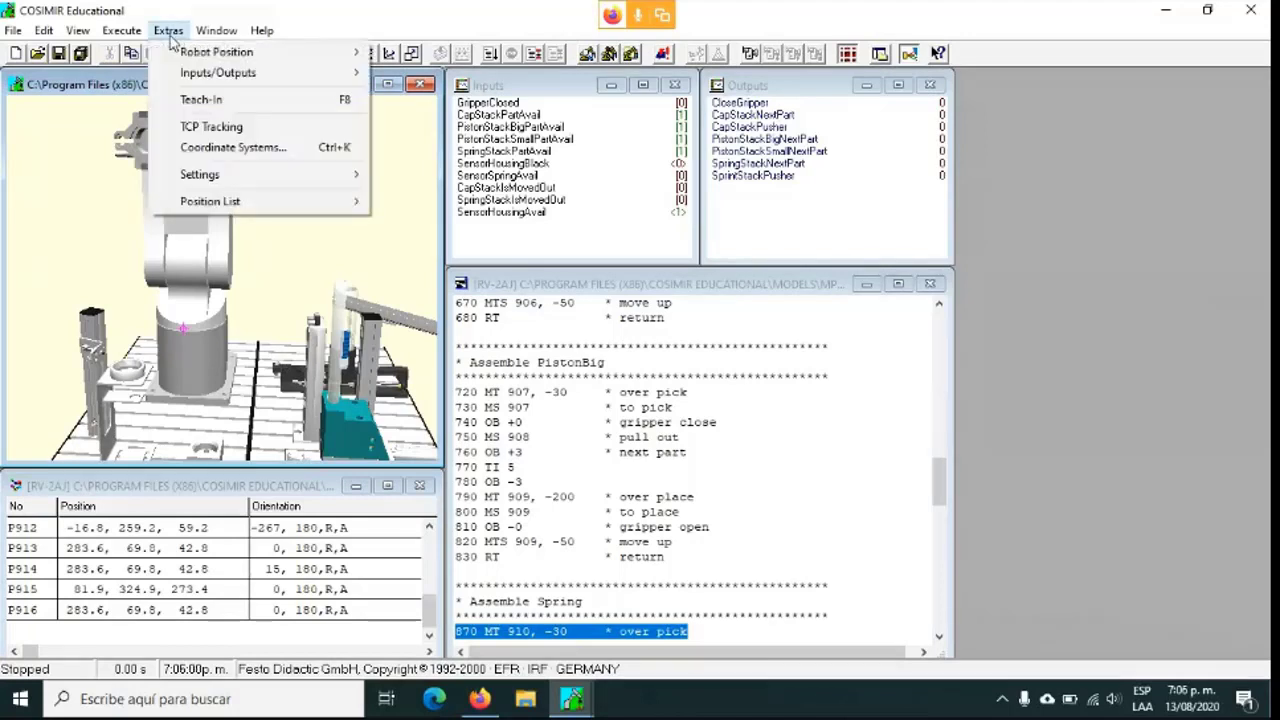
click(240, 108)
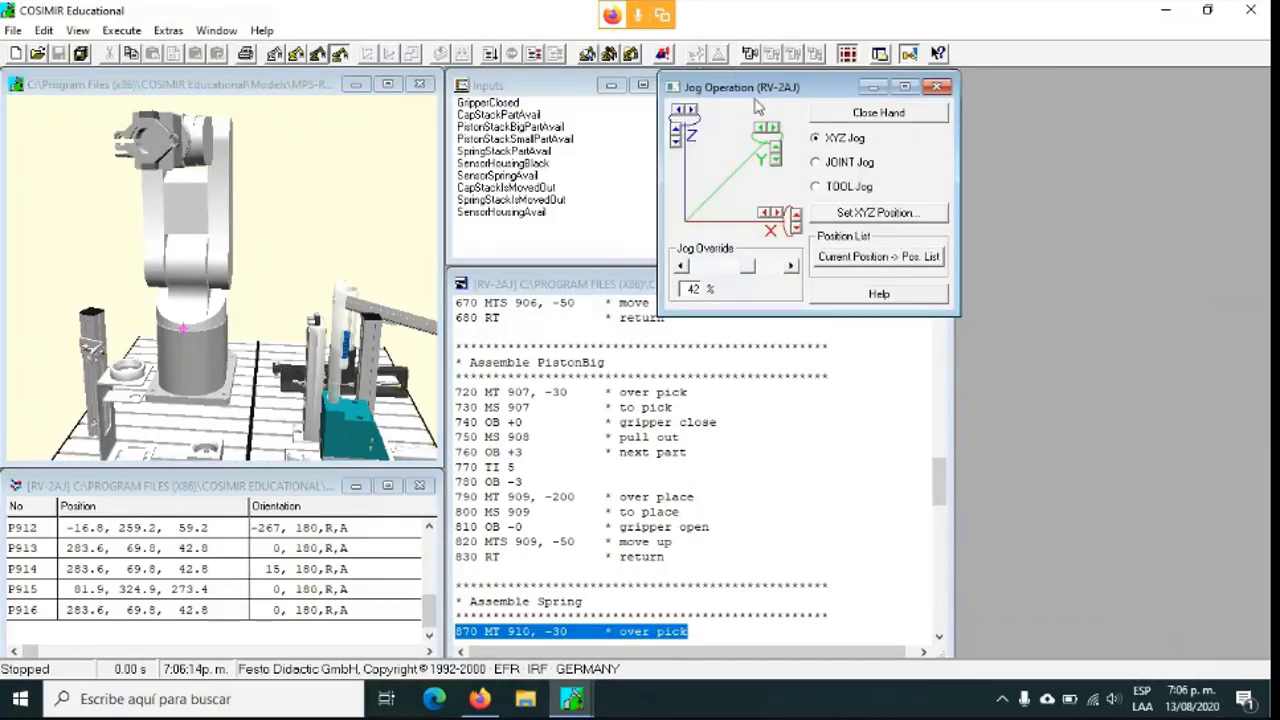
drag(757, 93, 569, 101)
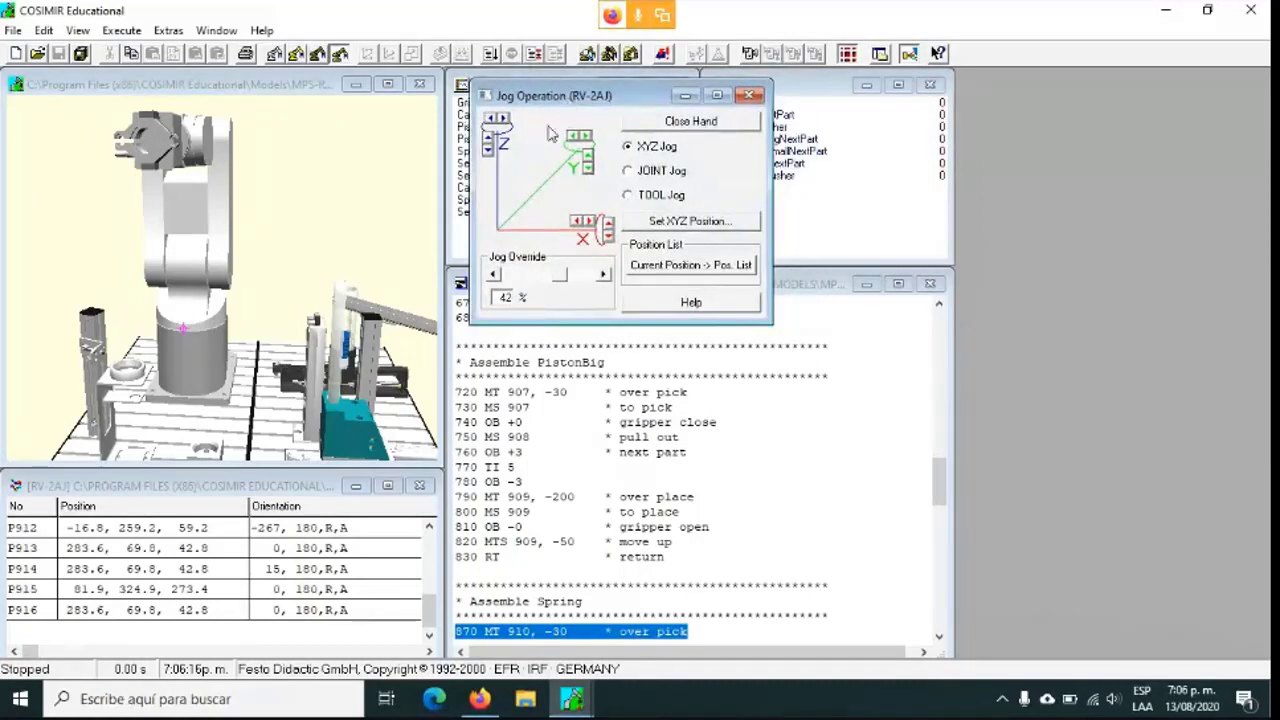
click(656, 174)
click(650, 195)
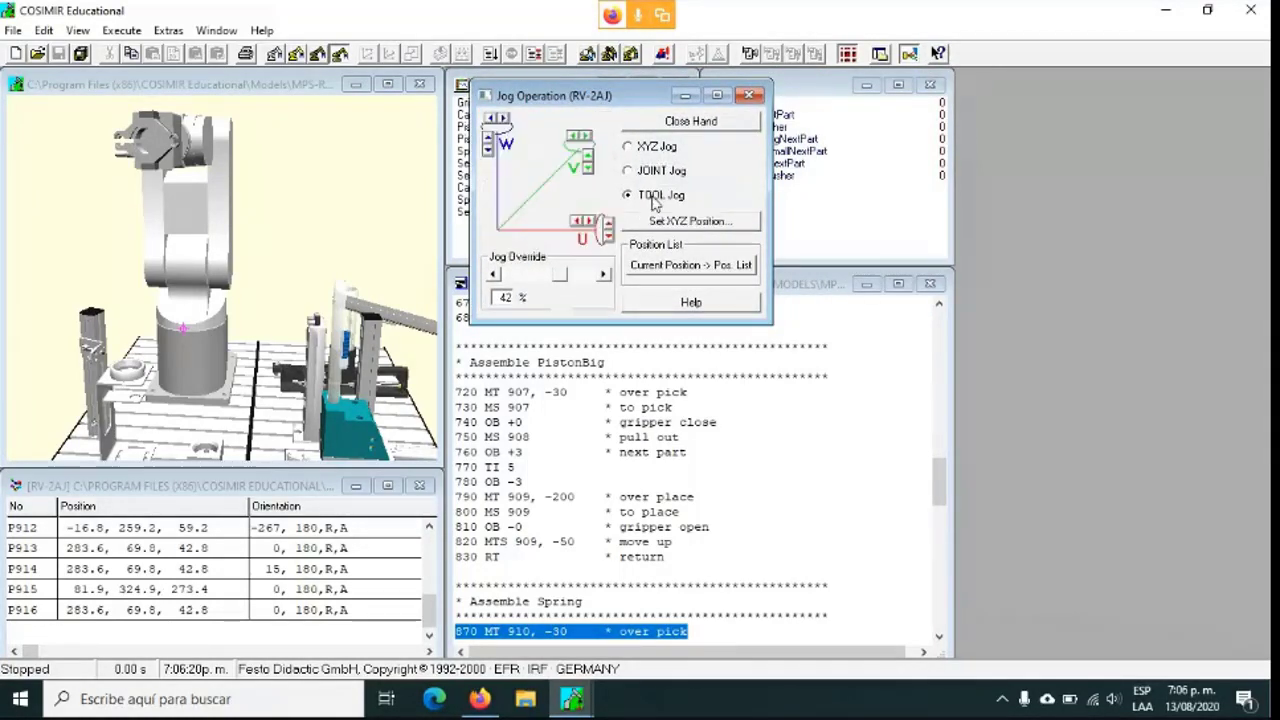
click(645, 174)
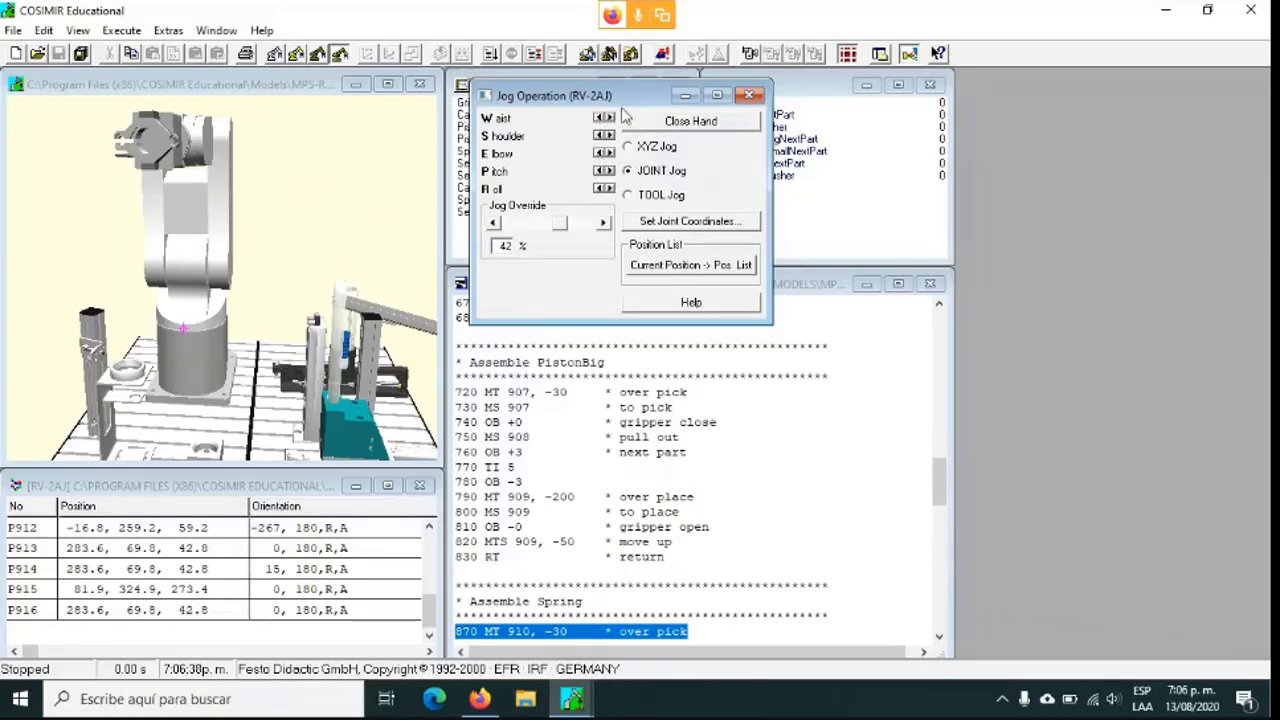
Lower the Jog Override to 27 % in JOINT Jog mode, and close and reopen the robot's hand.
click(627, 170)
mouse_move(562, 223)
mouse_down()
mouse_move(512, 225)
mouse_move(581, 228)
mouse_move(551, 231)
mouse_up()
click(672, 124)
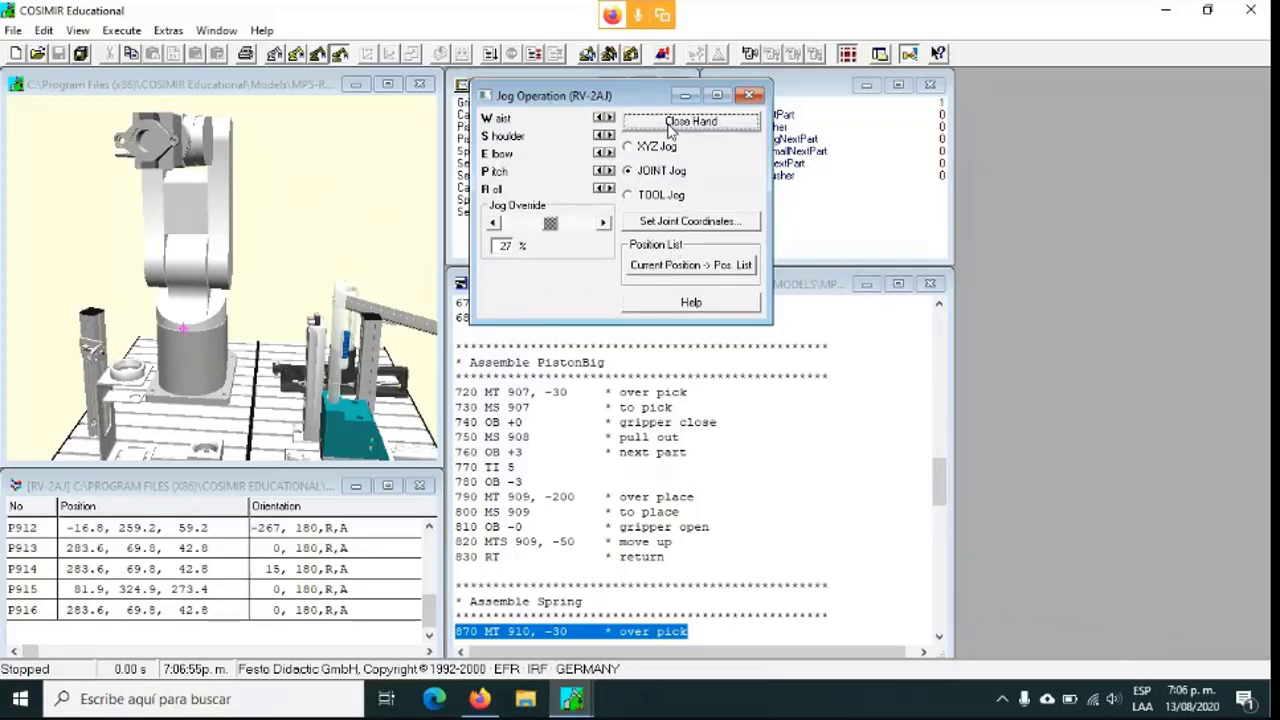
click(668, 124)
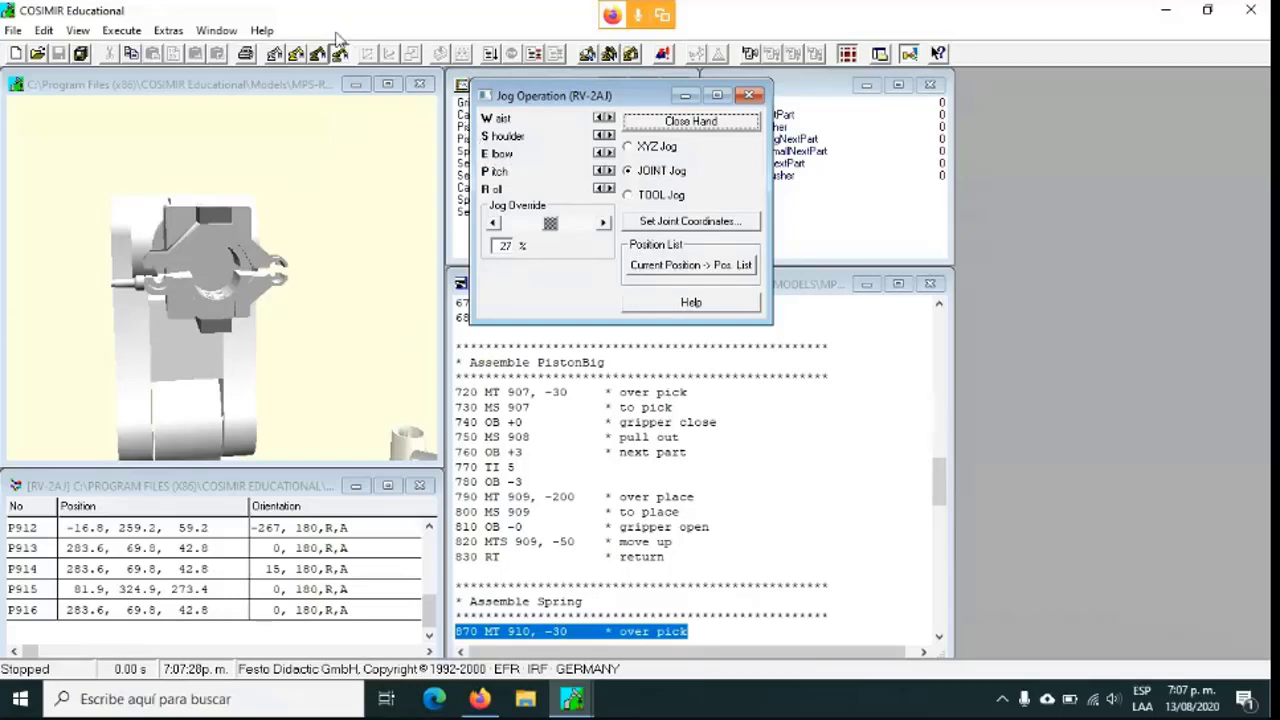
click(76, 31)
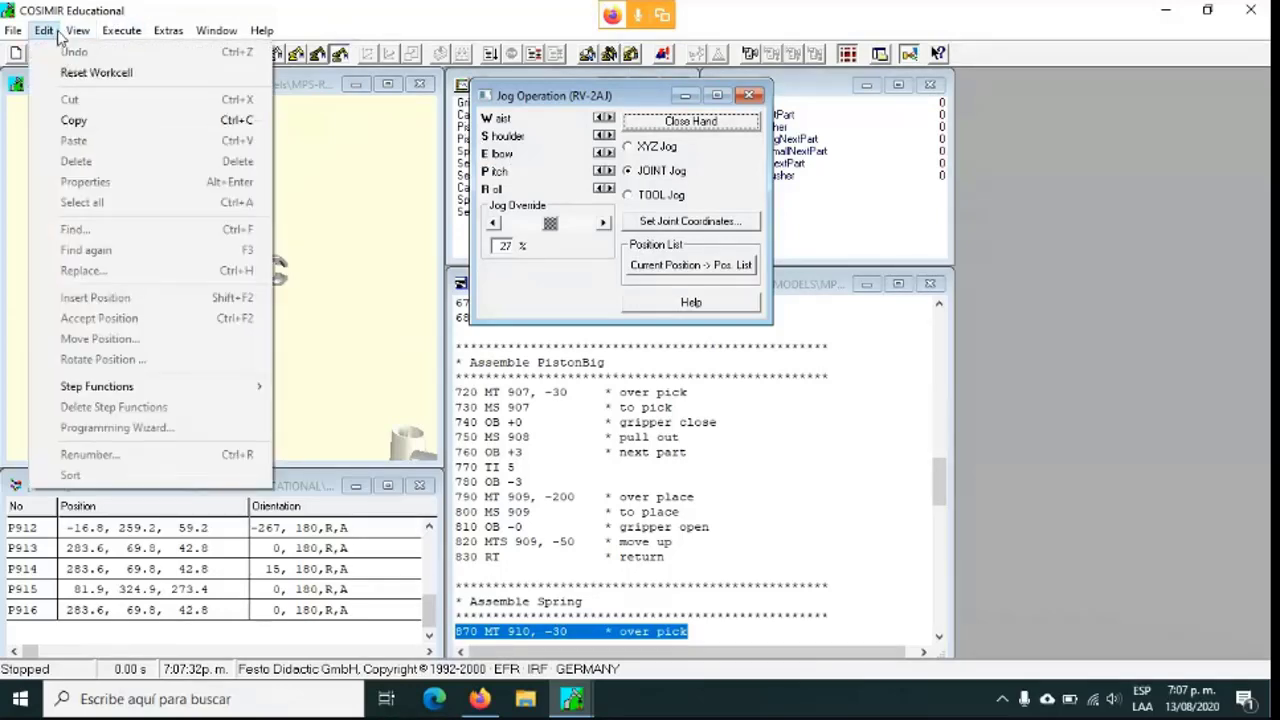
click(57, 34)
click(121, 31)
click(23, 200)
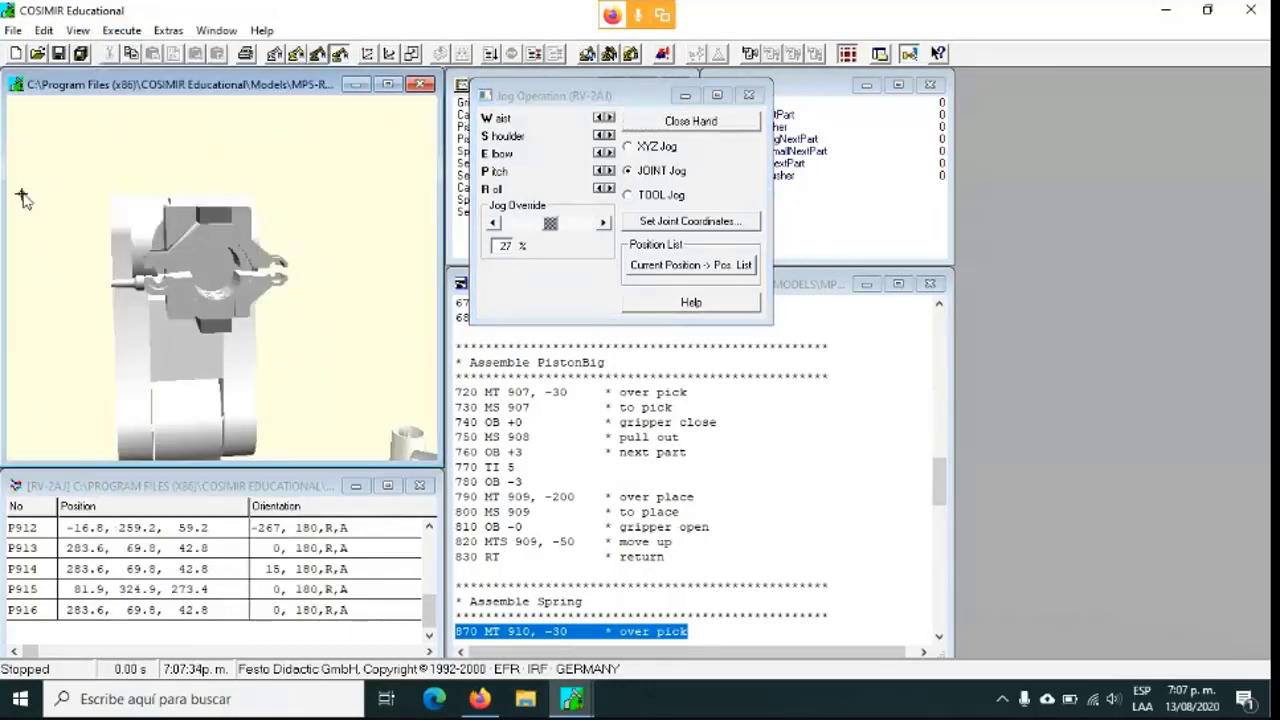
click(84, 33)
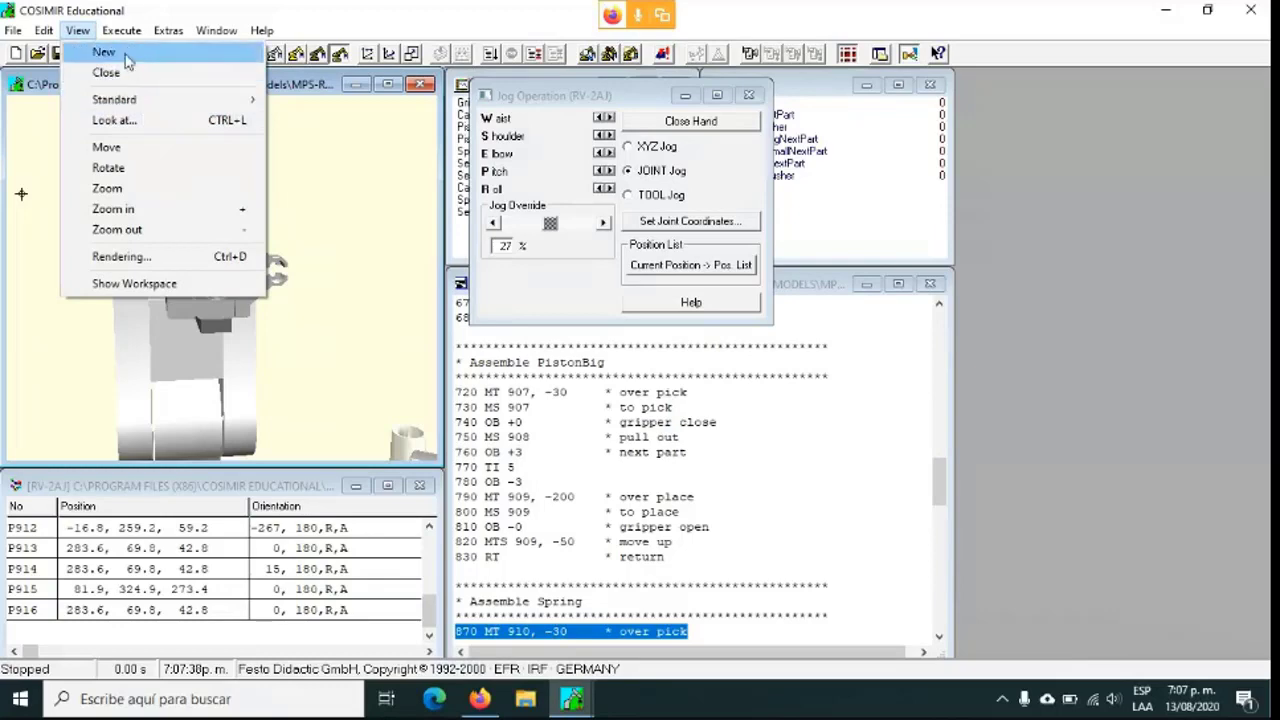
mouse_move(219, 38)
mouse_move(168, 31)
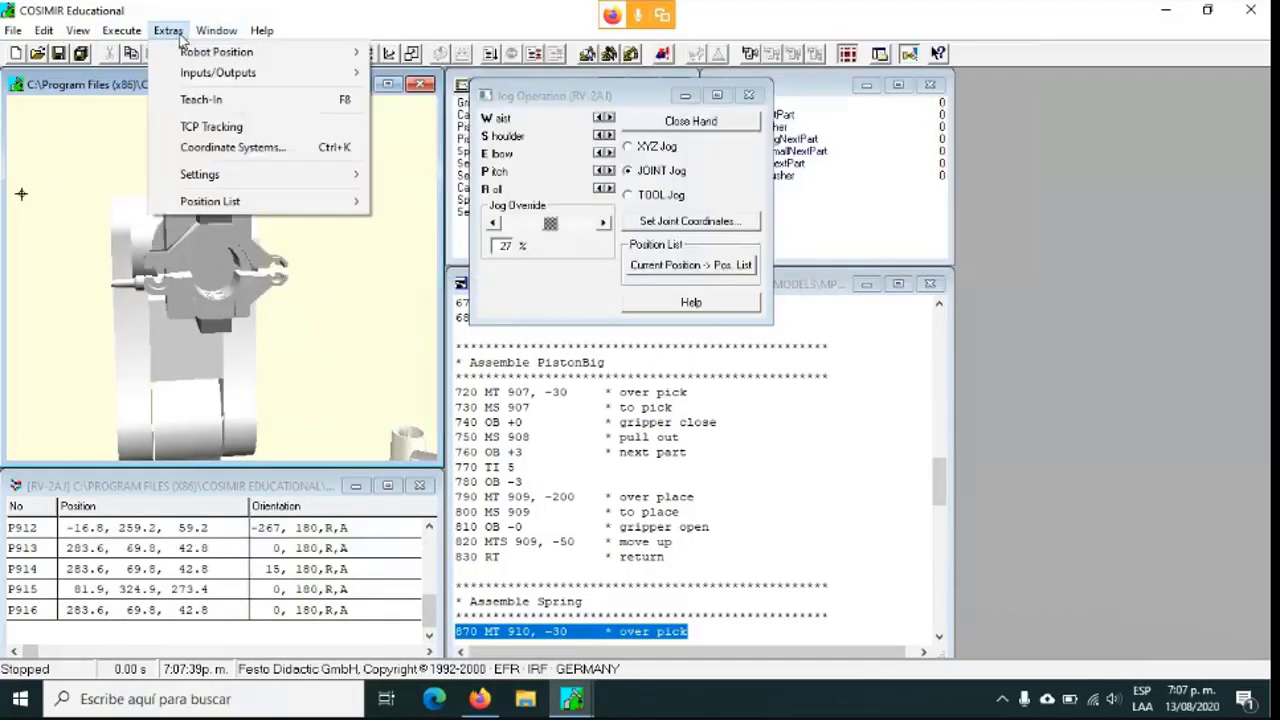
click(254, 134)
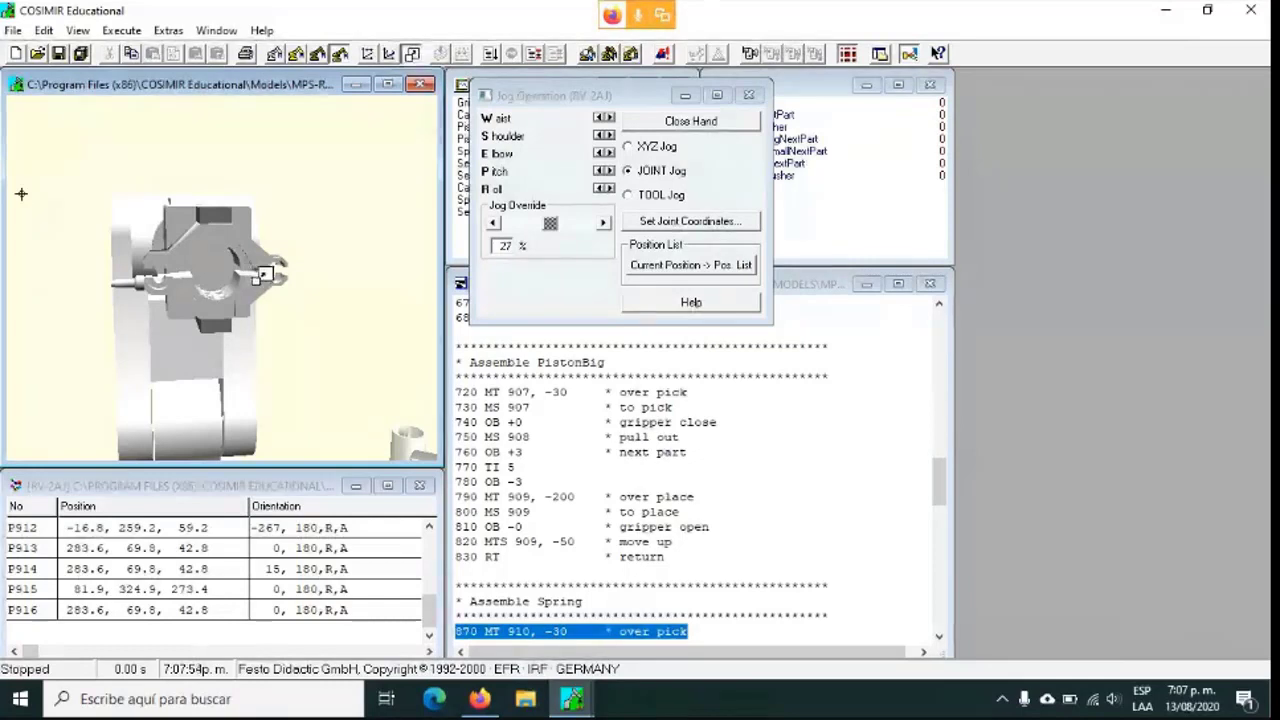
Rotate and enlarge the view around the gripper, and restore the Default Setting view of the workcell.
ctrl+shift+drag(262, 272, 350, 287)
right_click(360, 293)
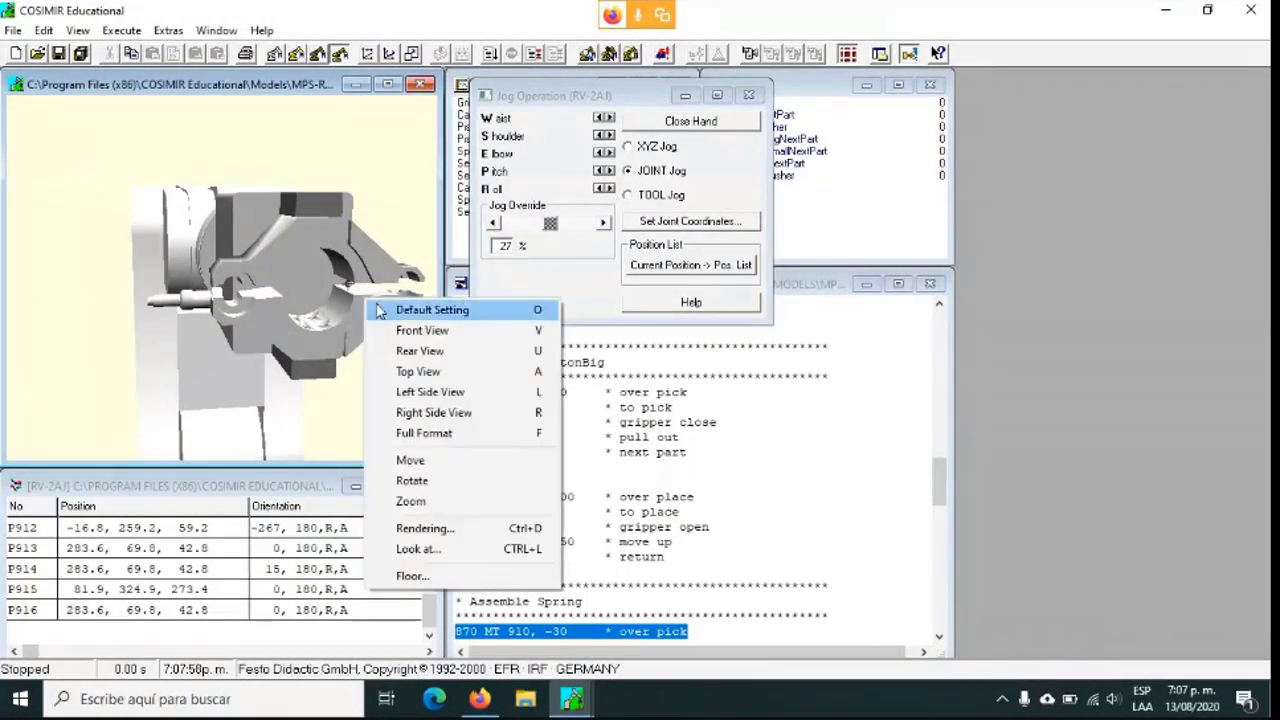
click(404, 306)
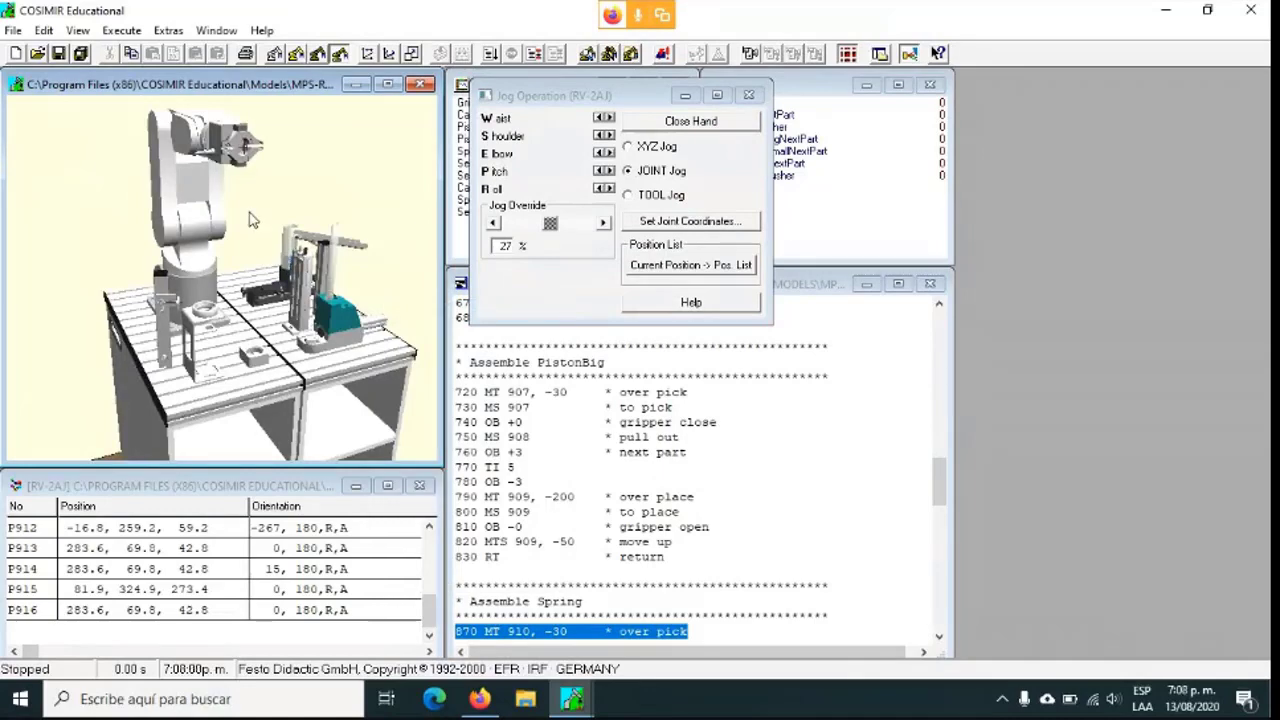
Jog the robot's waist in JOINT Jog mode, raise the Jog Override to 51 %, and jog the waist in both directions.
ctrl+drag(251, 213, 239, 6)
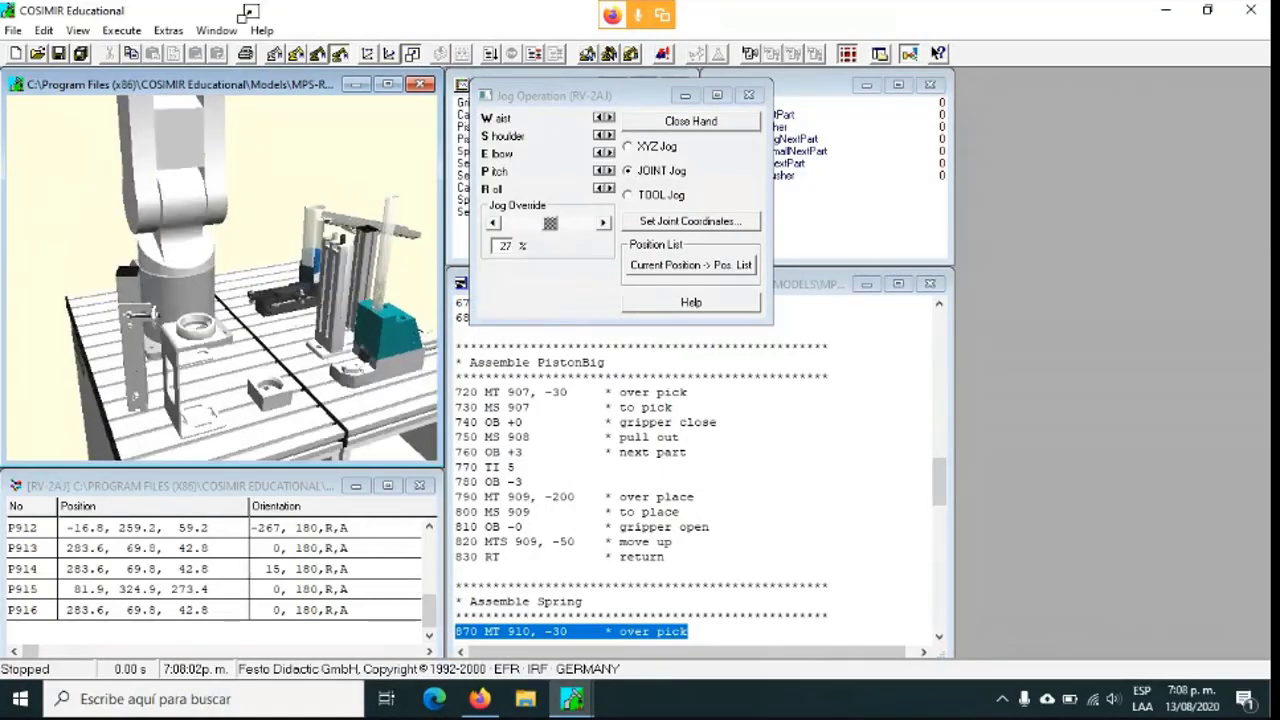
shift+drag(230, 338, 255, 422)
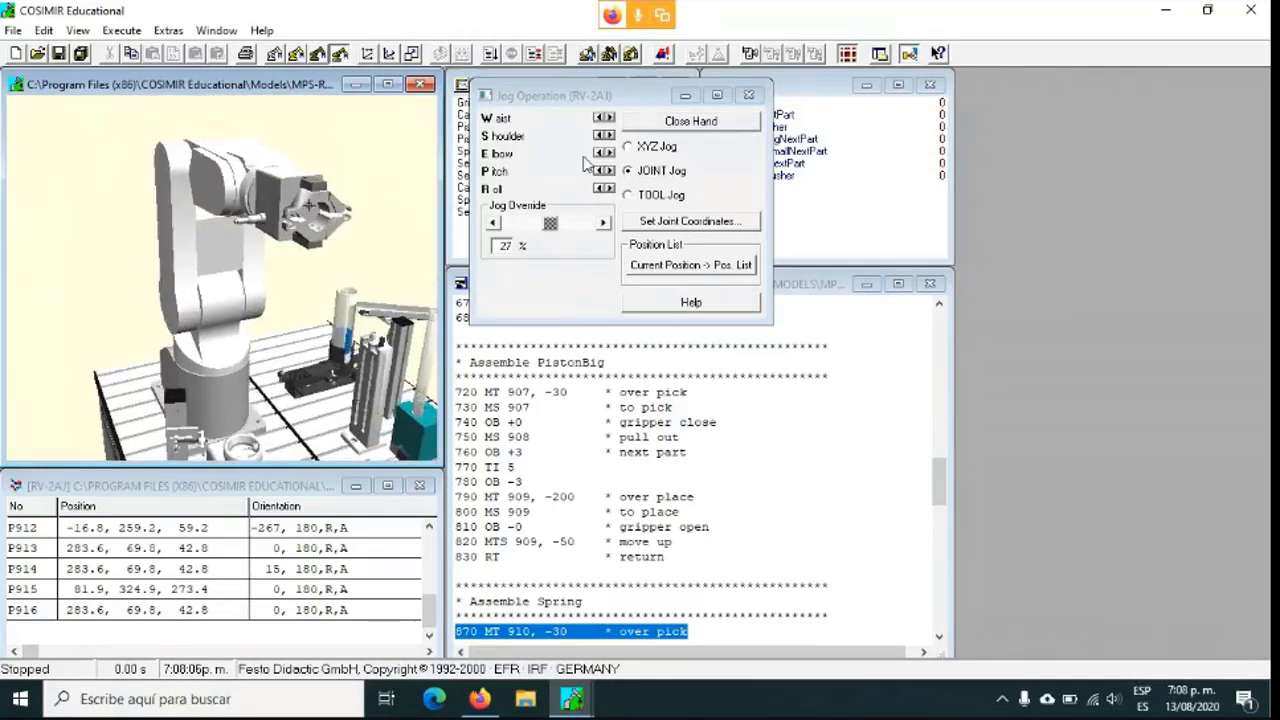
click(608, 118)
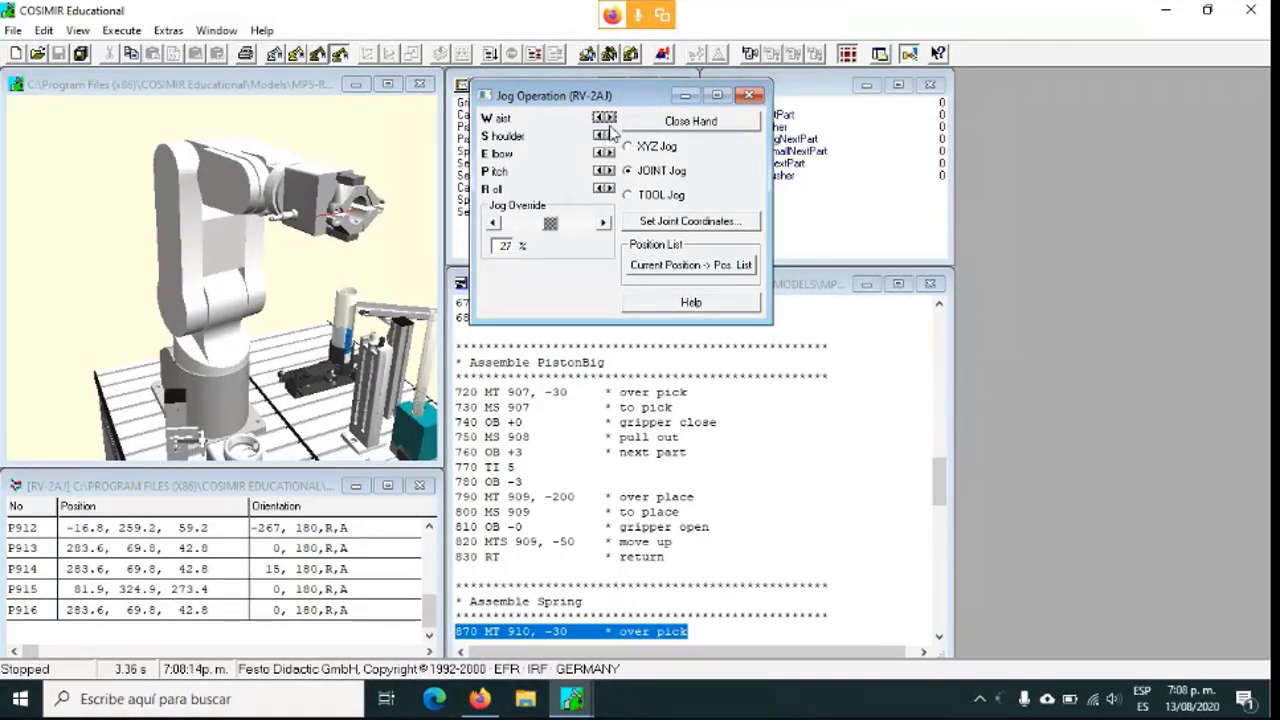
click(610, 118)
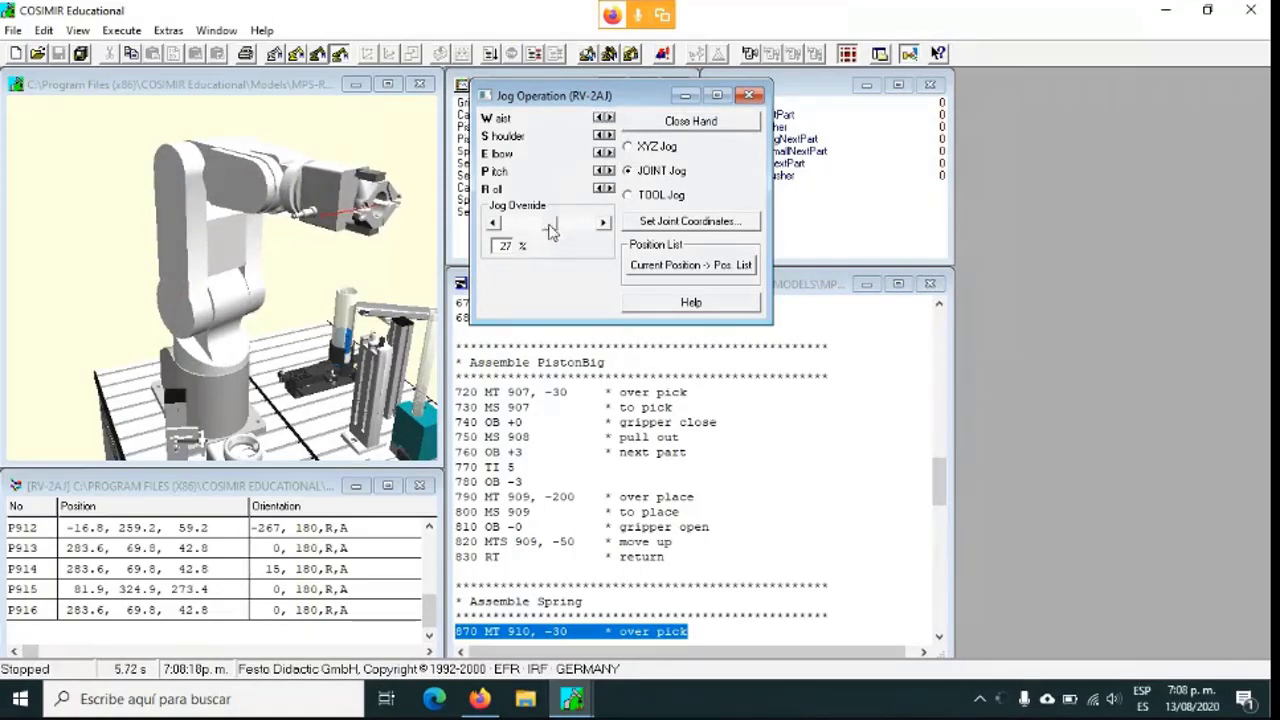
drag(553, 229, 566, 227)
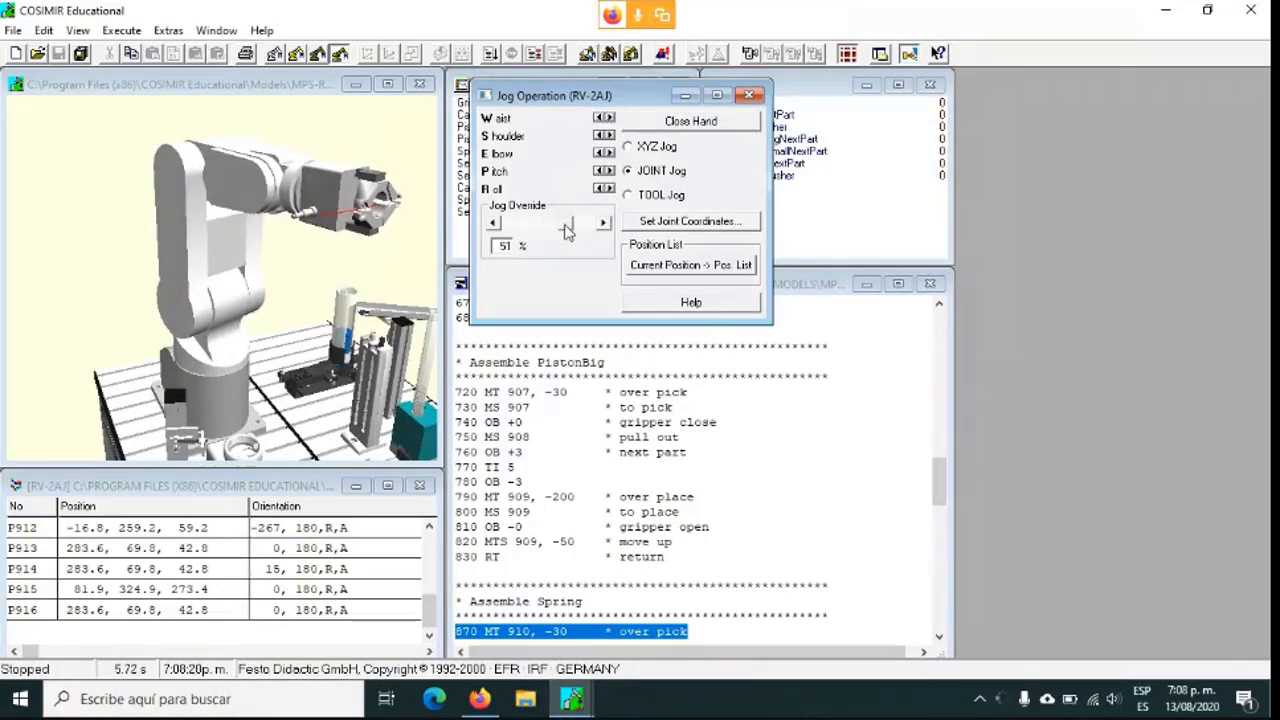
click(610, 118)
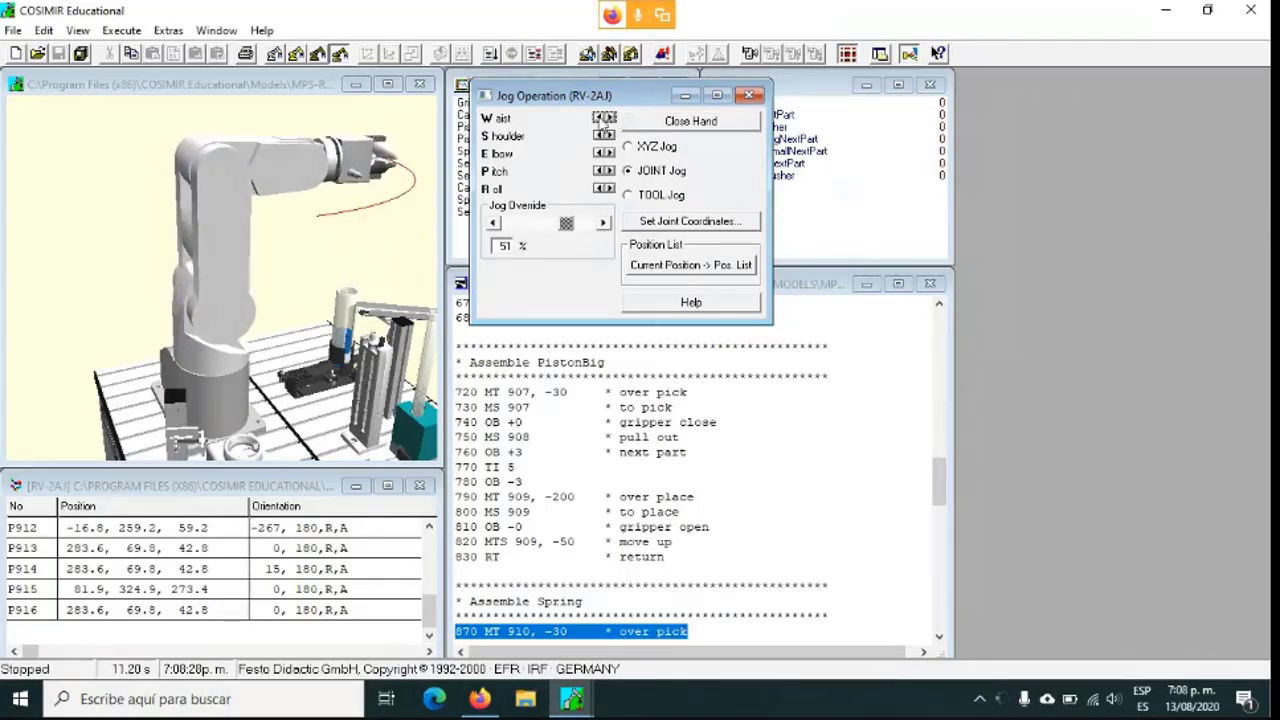
click(606, 118)
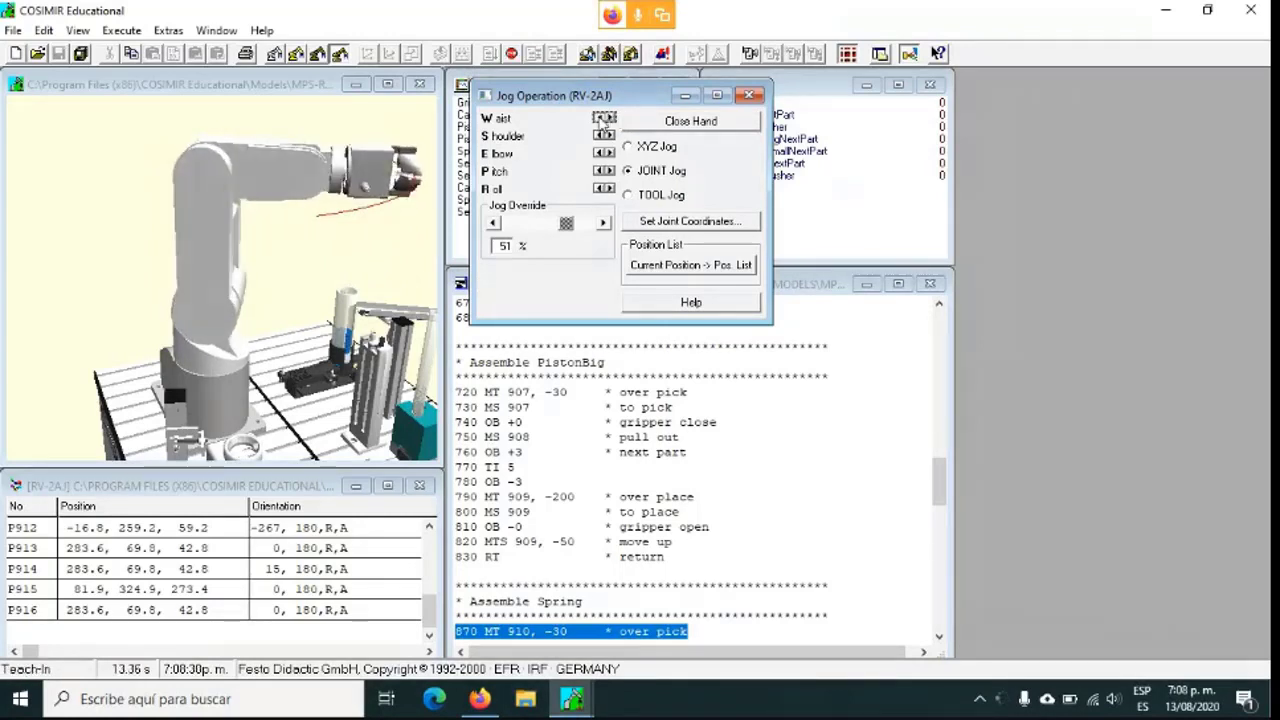
Jog the robot's shoulder, and move its elbow up and back down in JOINT Jog mode.
click(608, 137)
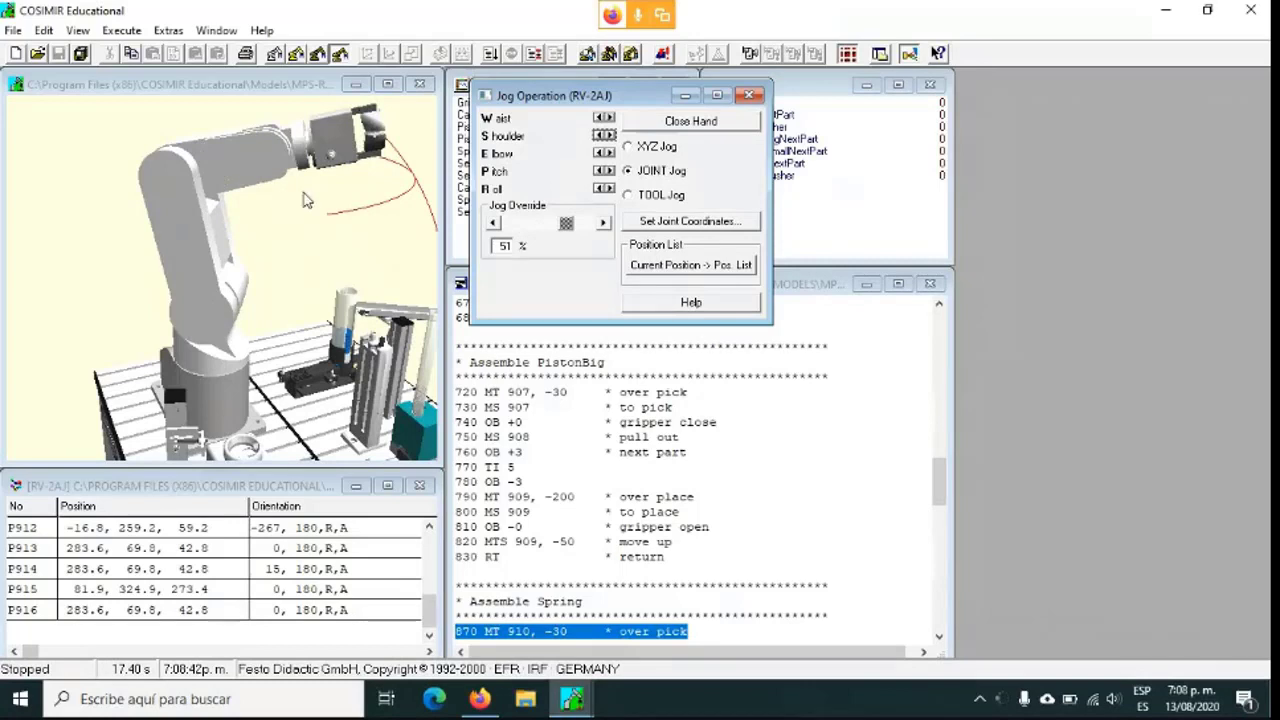
drag(600, 154, 622, 166)
click(612, 154)
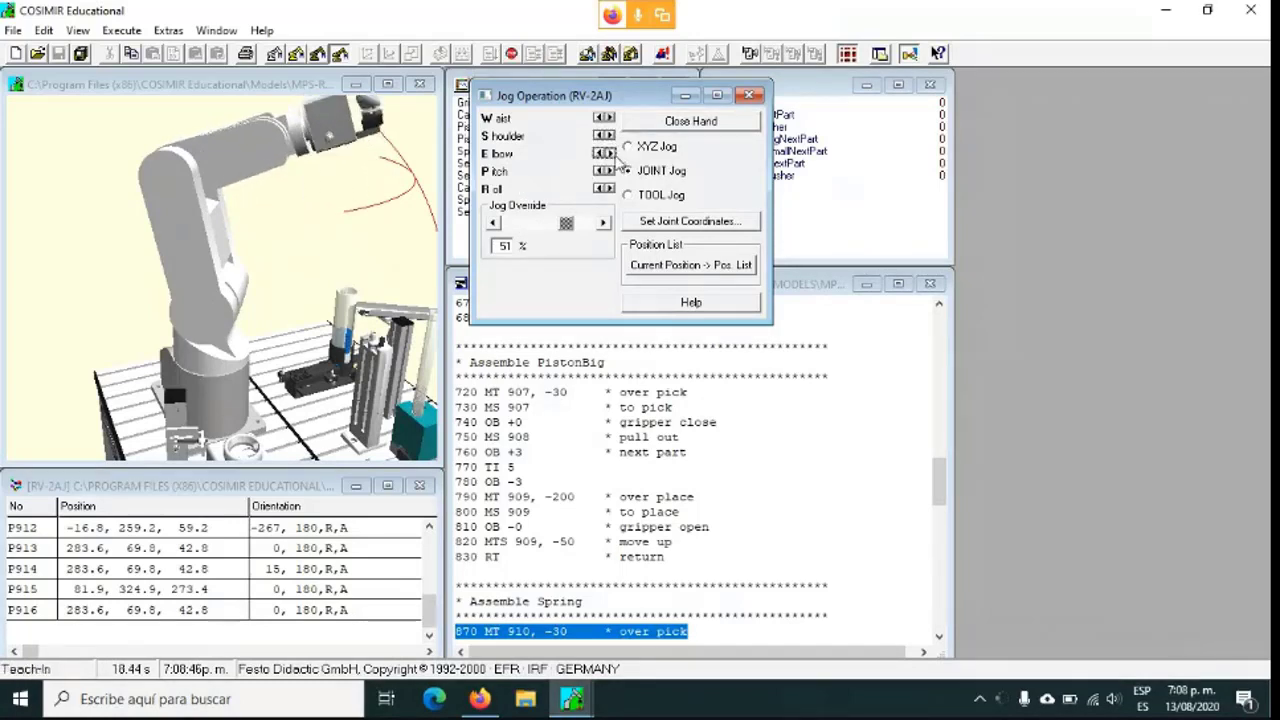
click(600, 154)
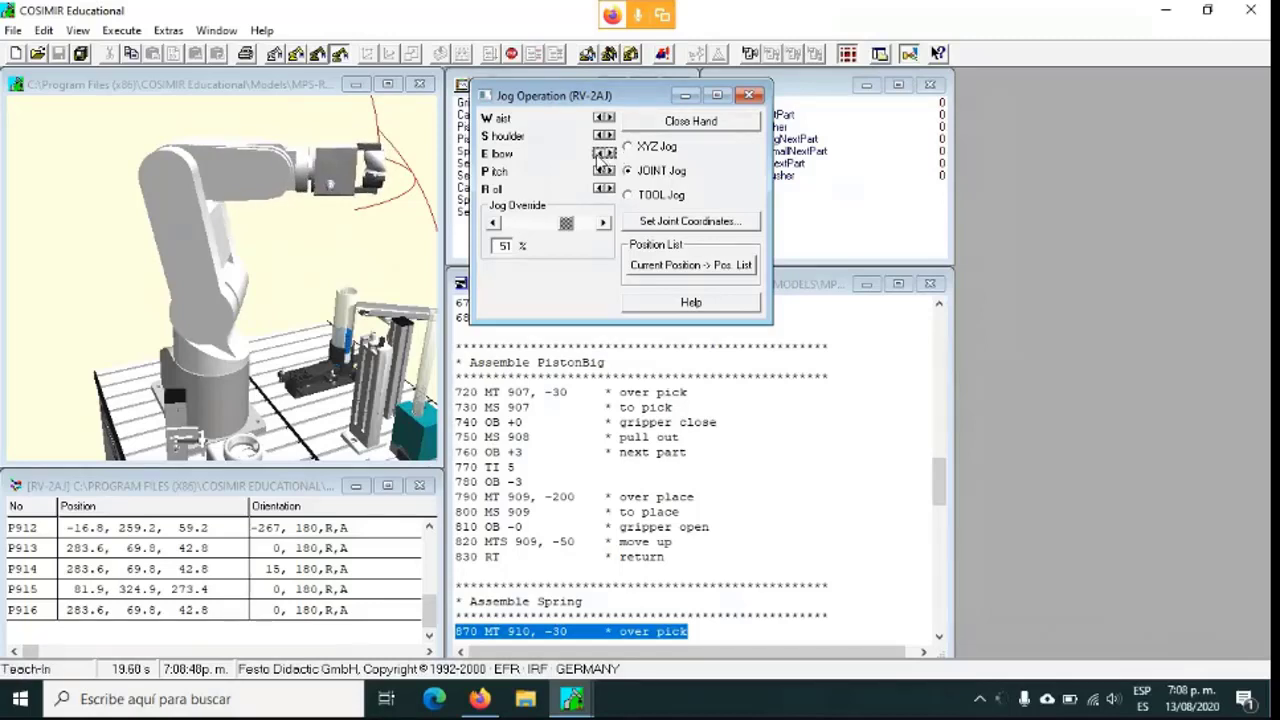
click(612, 155)
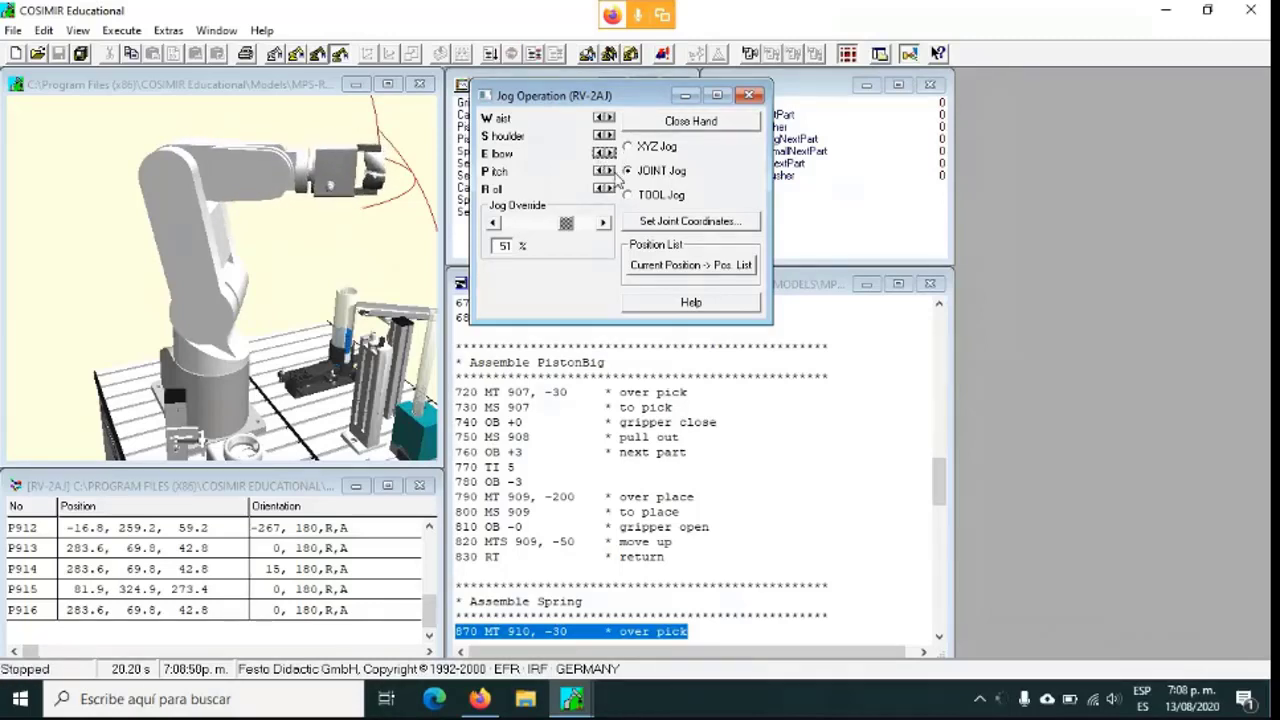
Jog the pitch axis of the robot's wrist and rotate the gripper with the roll axis.
click(612, 171)
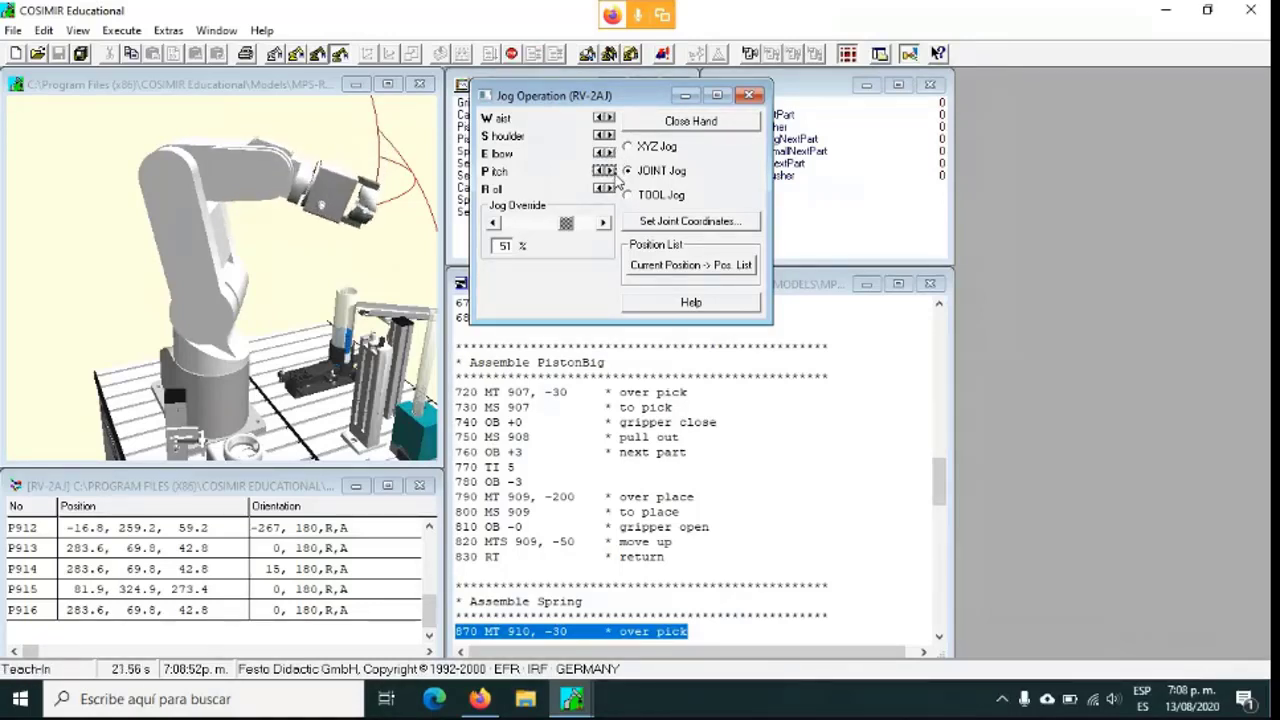
click(611, 189)
drag(611, 189, 603, 171)
click(609, 173)
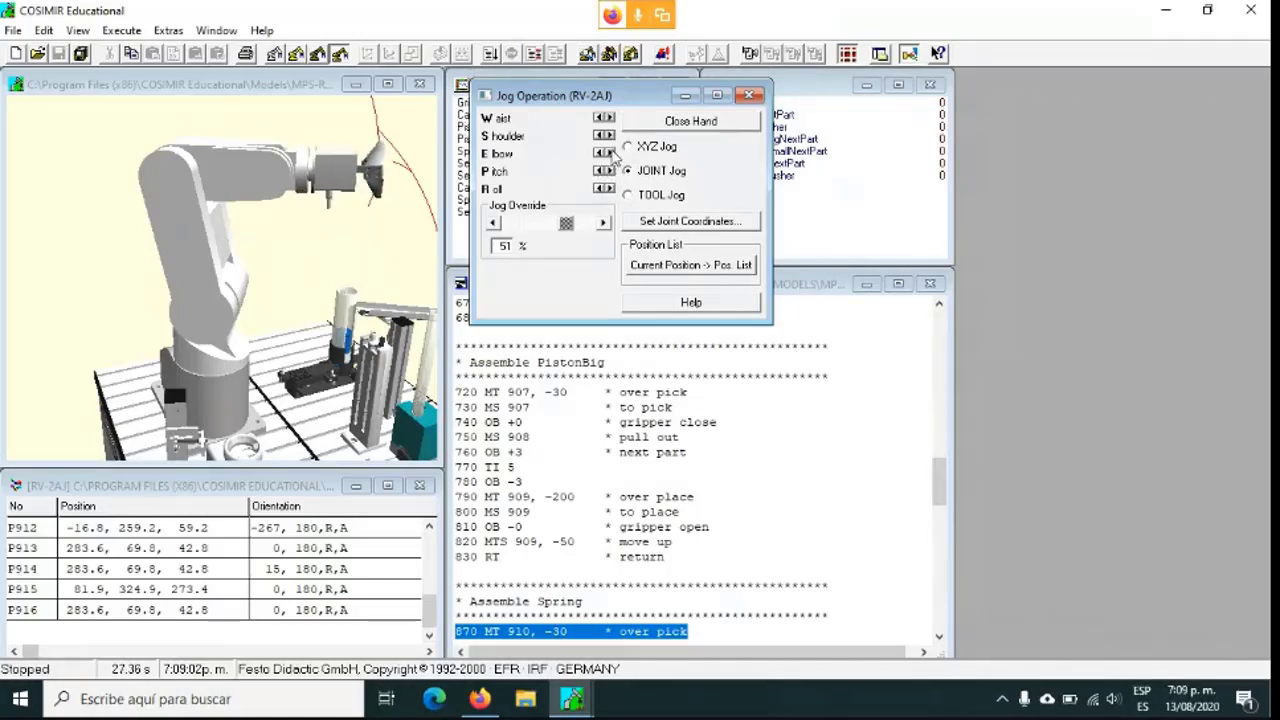
Jog the elbow and shoulder again, driving the elbow and pitch axes to their limits and dismissing the errors.
drag(609, 152, 609, 152)
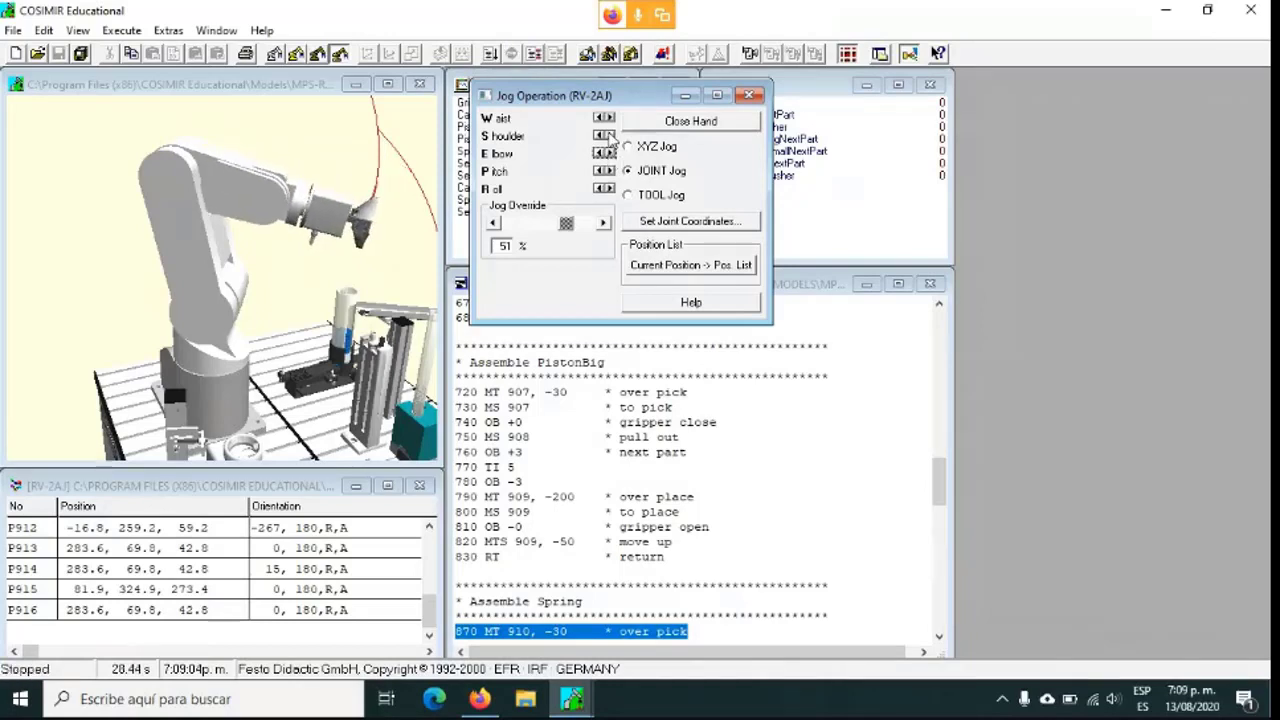
click(610, 136)
click(601, 136)
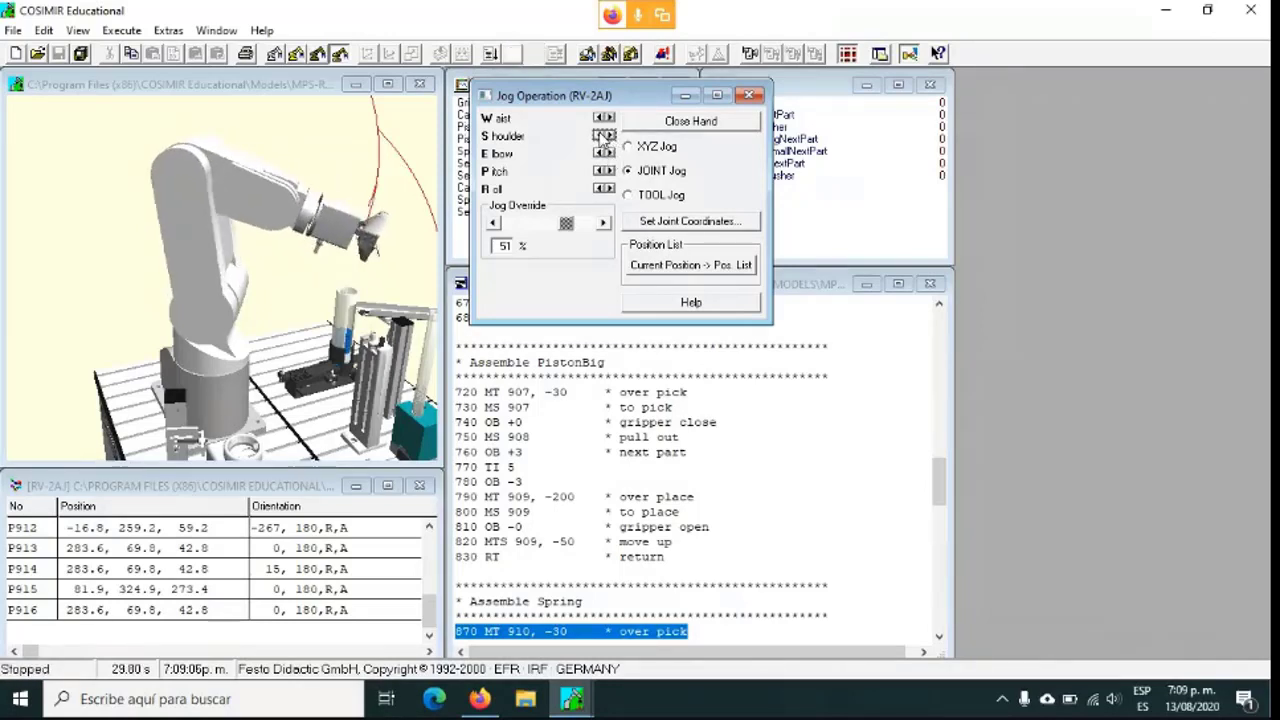
drag(600, 152, 600, 152)
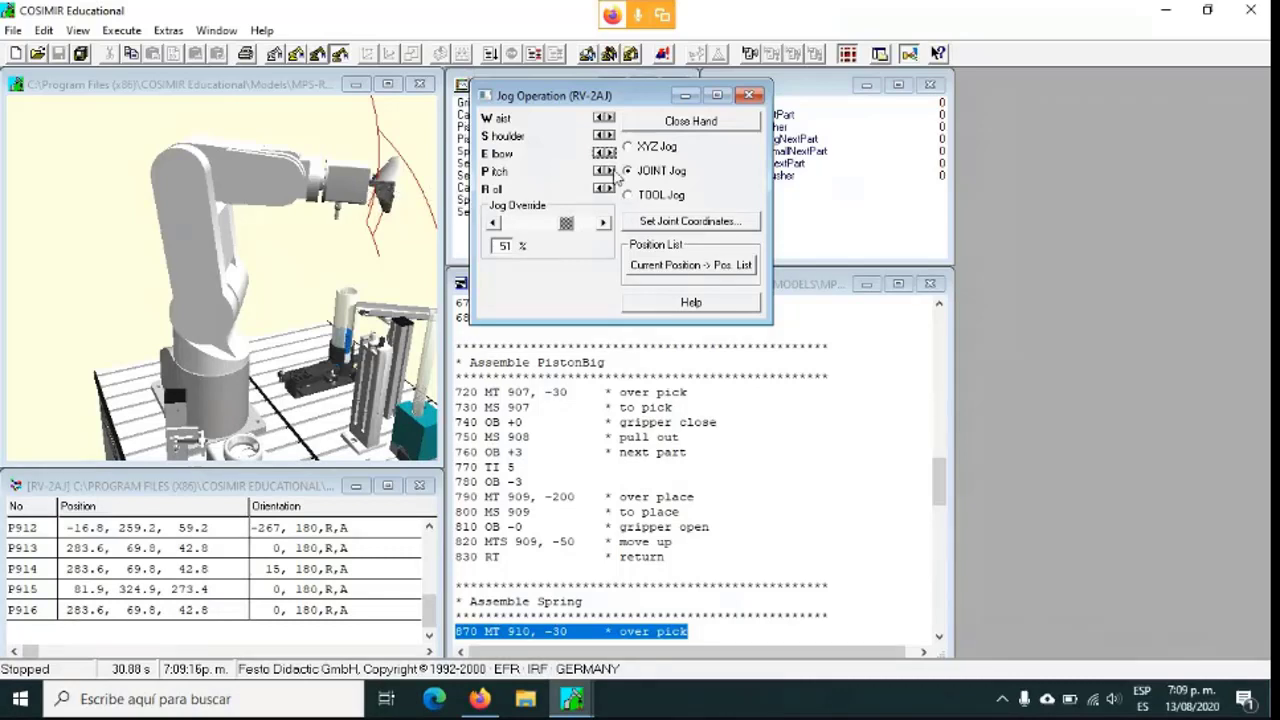
click(610, 153)
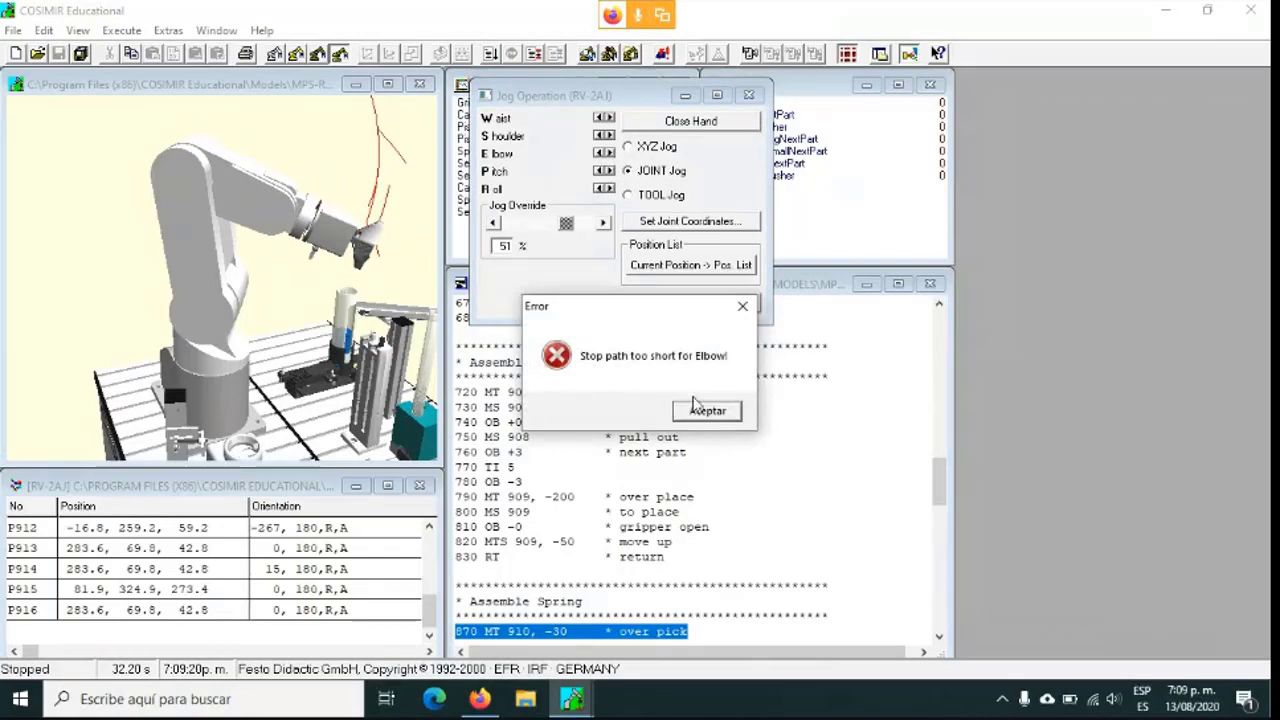
click(706, 410)
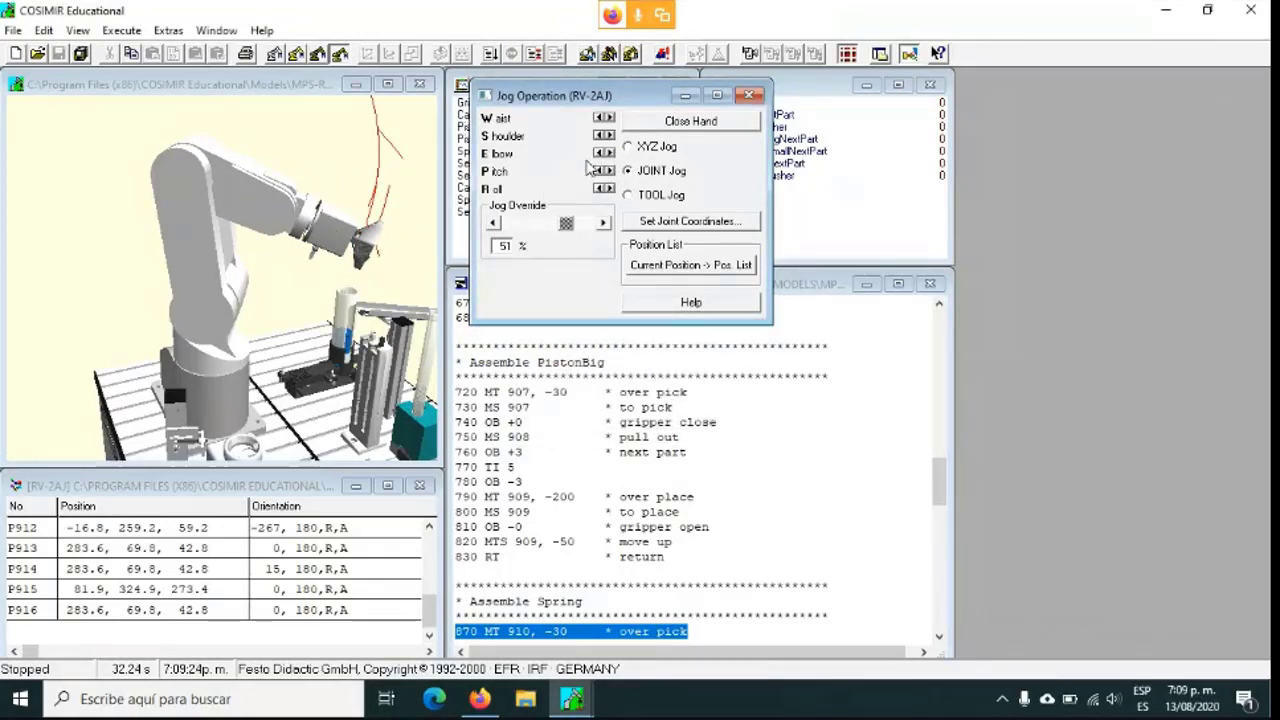
click(598, 171)
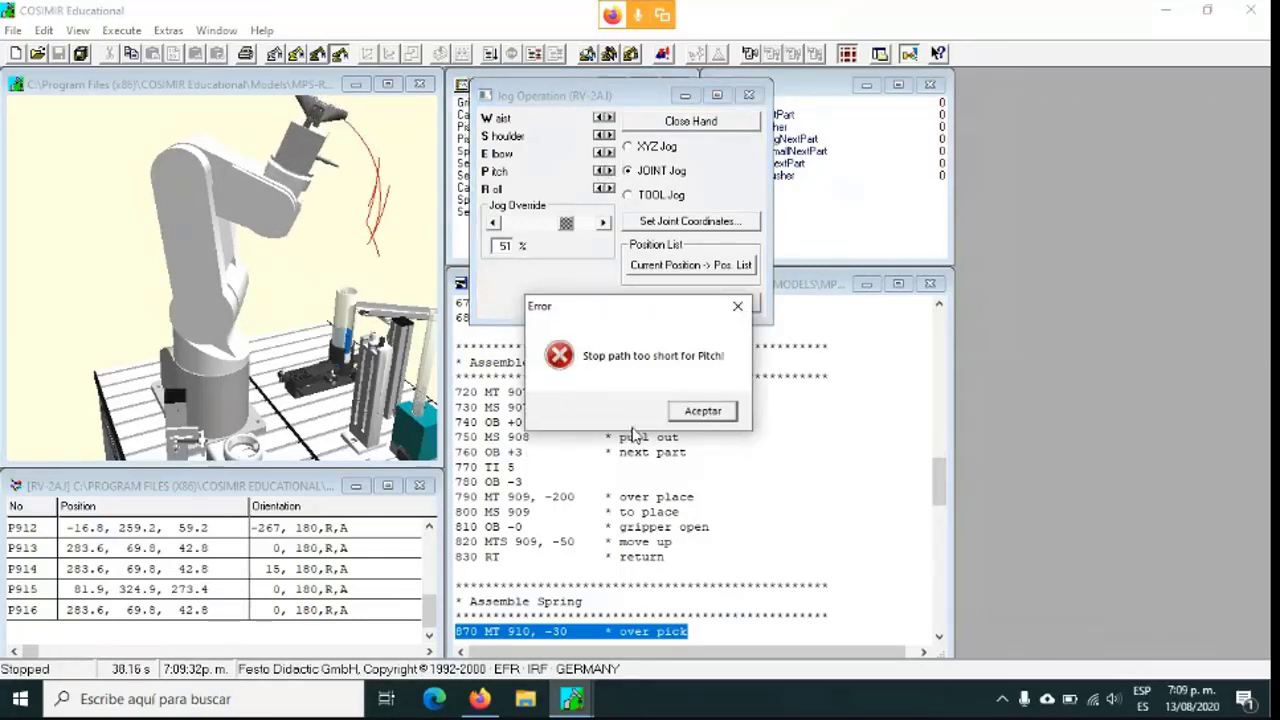
click(700, 411)
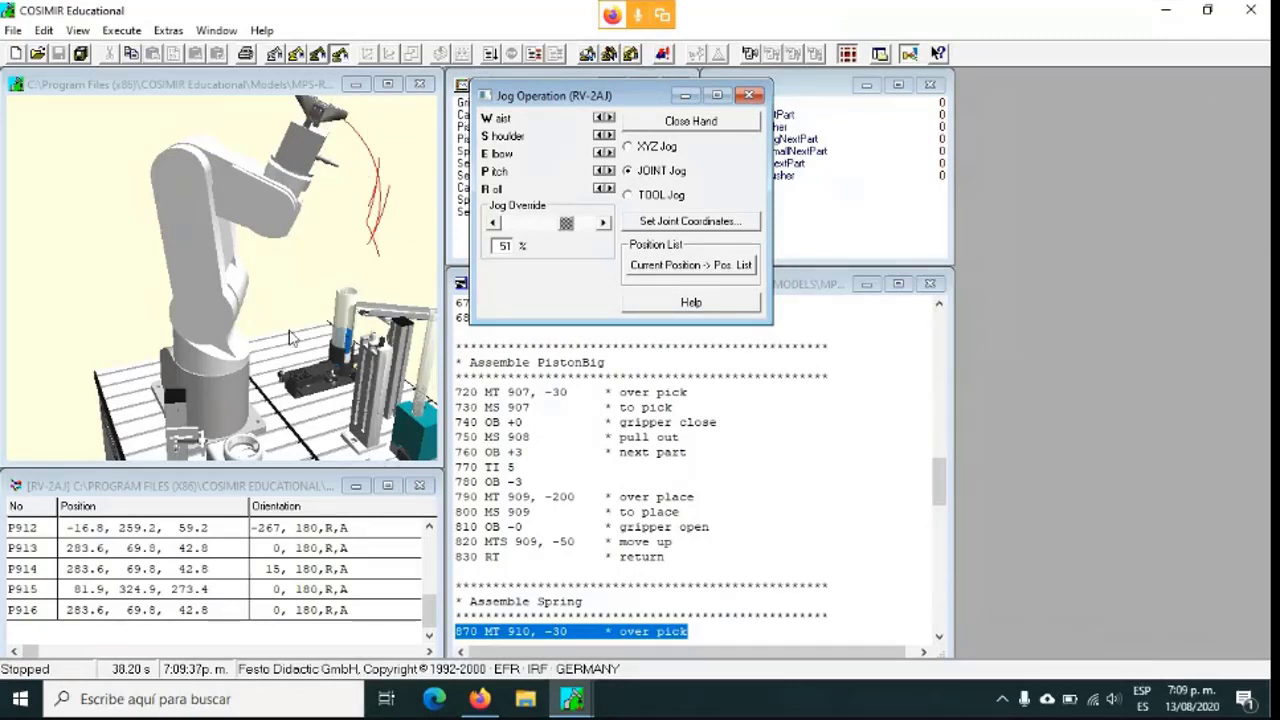
Reset the workcell, and try to jog the robot along X in XYZ Jog mode at 51 % override.
click(268, 199)
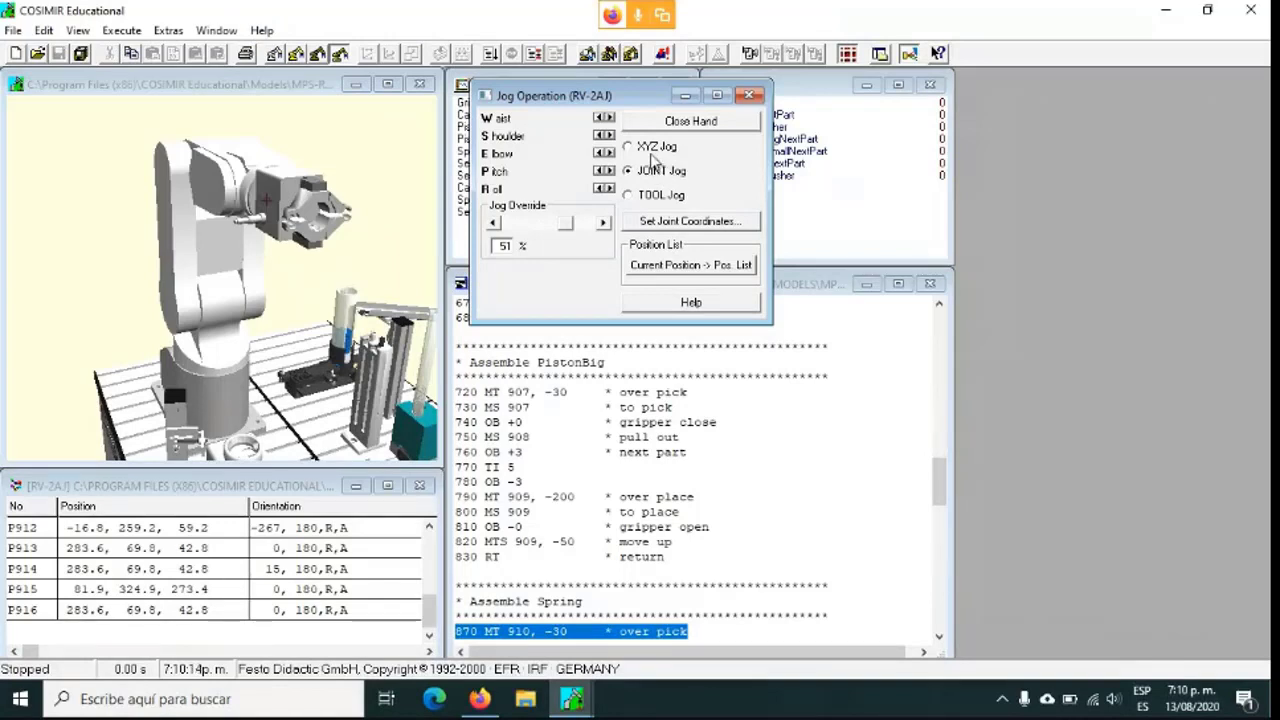
click(646, 147)
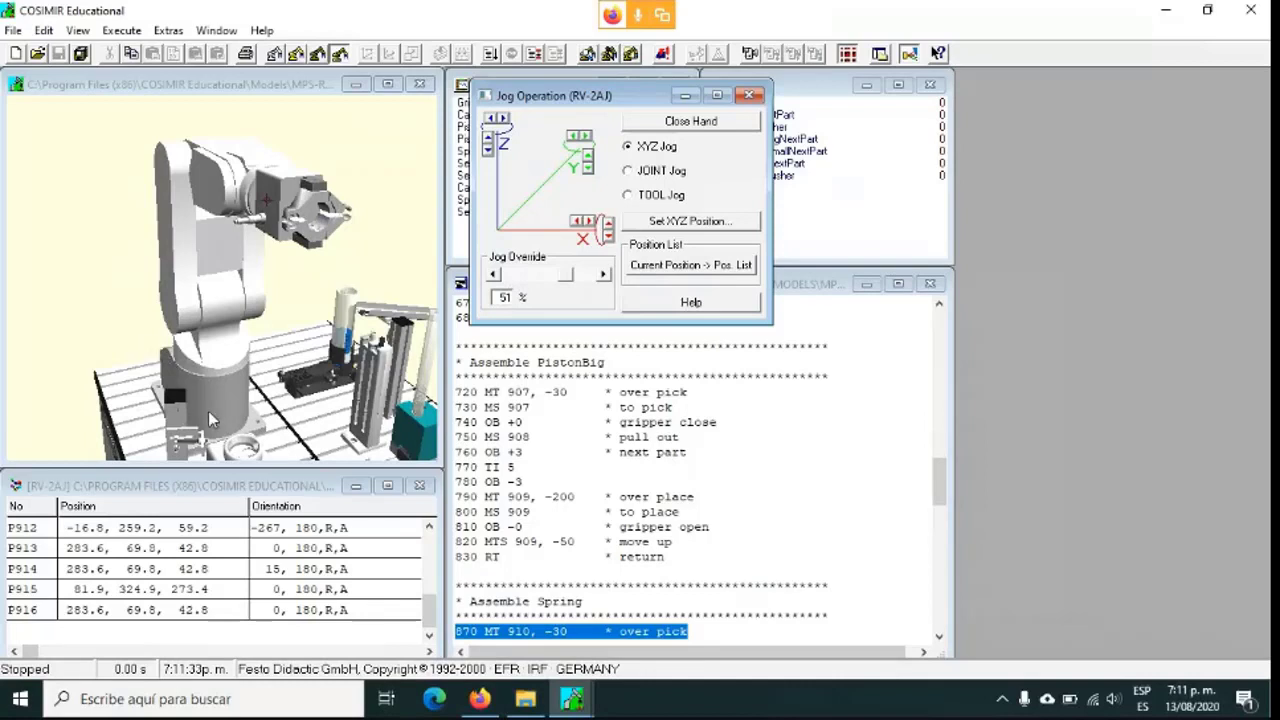
click(590, 224)
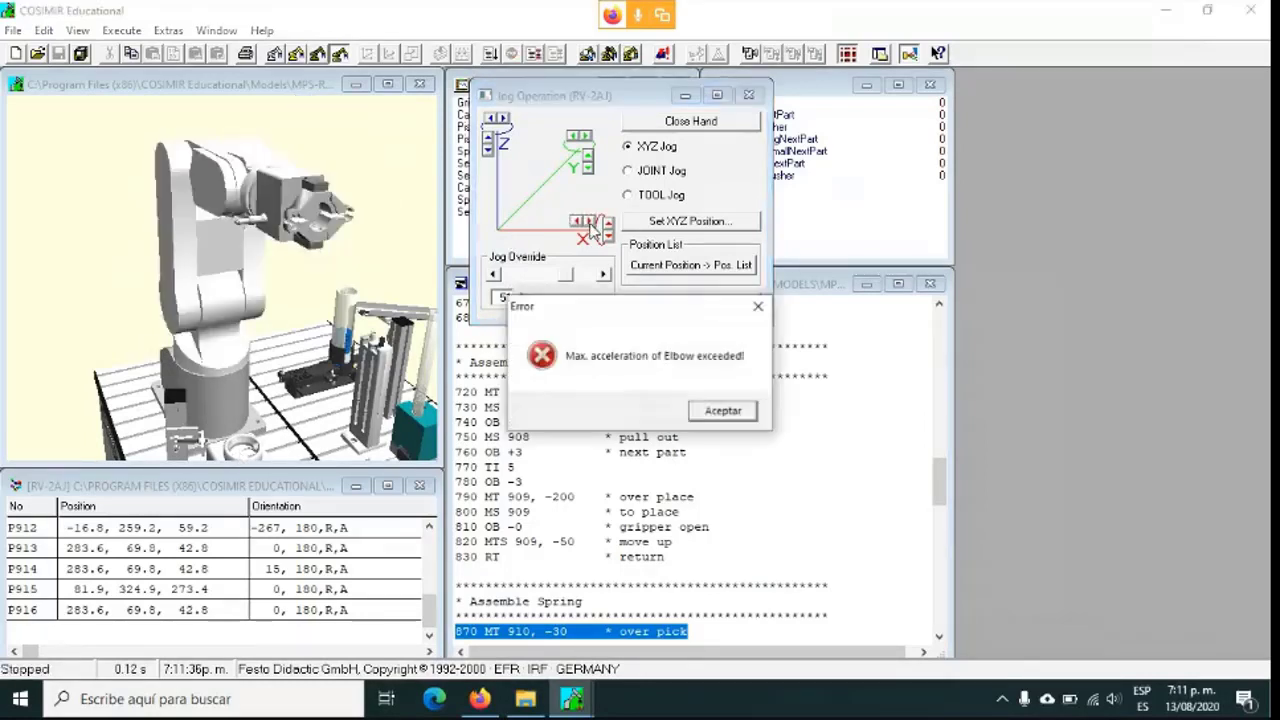
click(728, 412)
Lower the Jog Override to 17 % and jog the robot in the positive X direction as far as it goes.
mouse_move(568, 283)
mouse_down()
mouse_move(522, 281)
mouse_move(543, 280)
mouse_up()
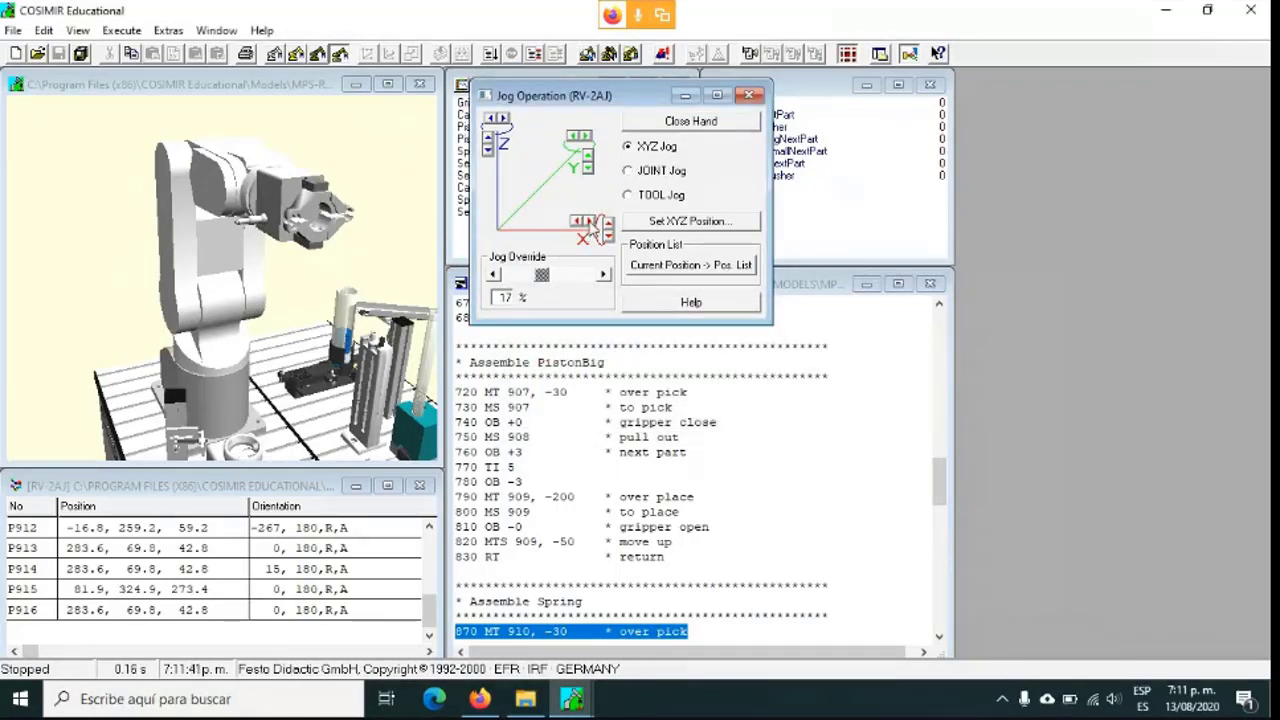
click(590, 223)
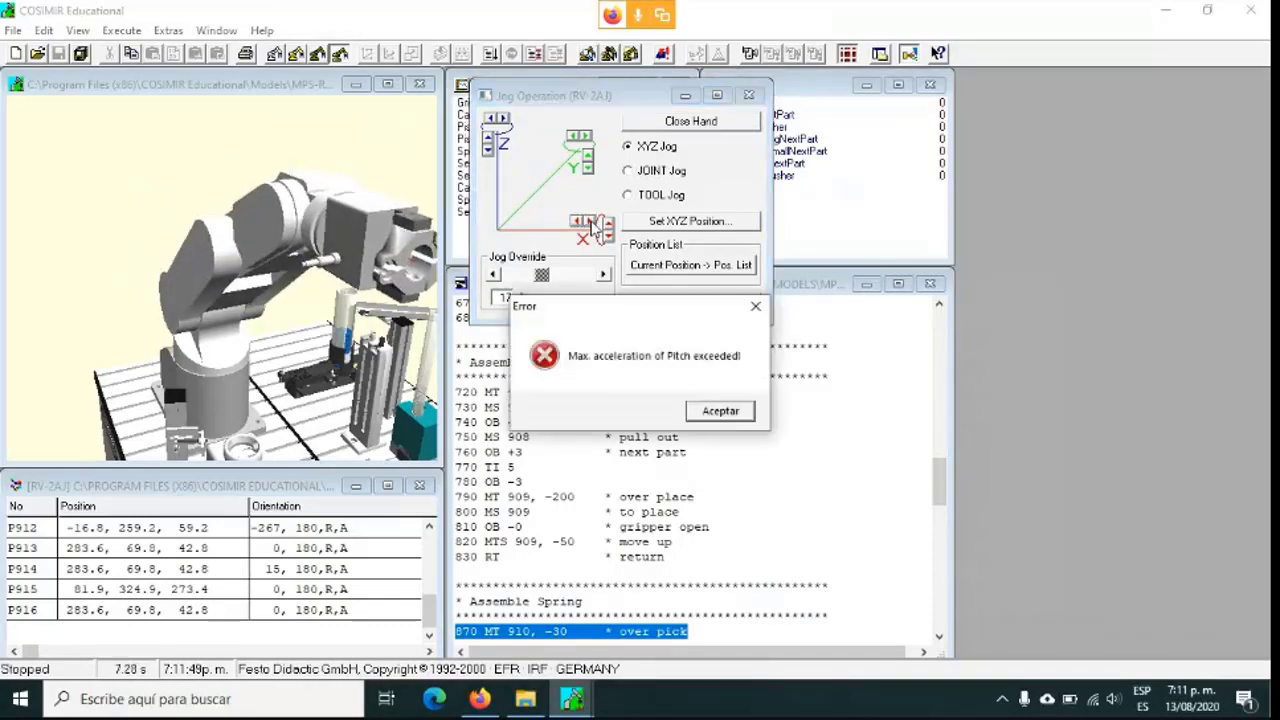
click(721, 410)
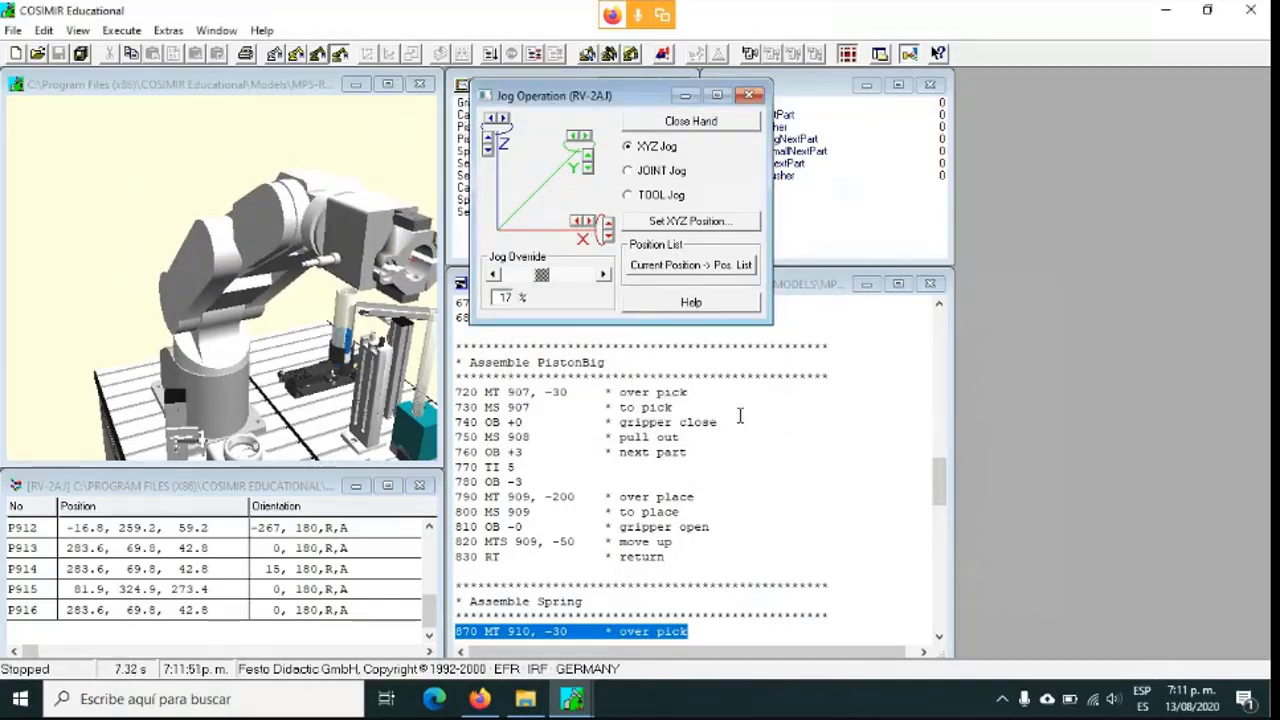
Try to jog the robot back along X at 17 %, reduce the Jog Override further, and jog in the negative X direction.
click(578, 222)
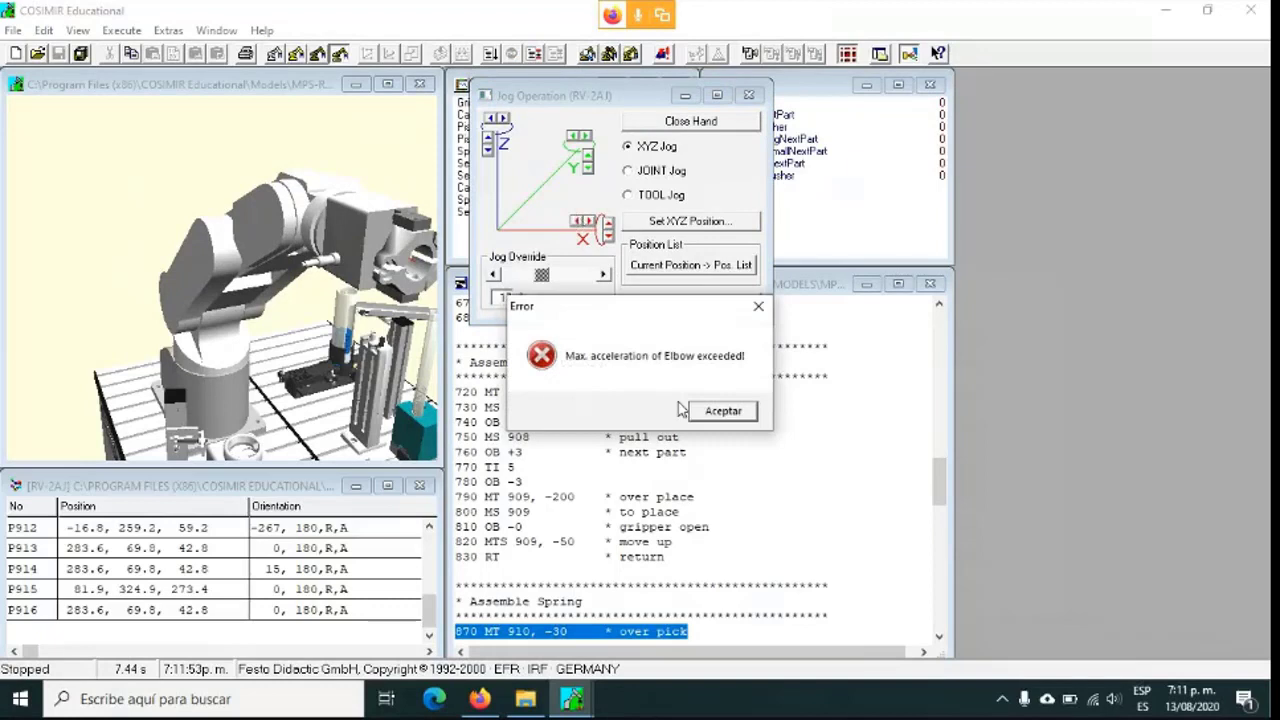
click(708, 412)
click(578, 222)
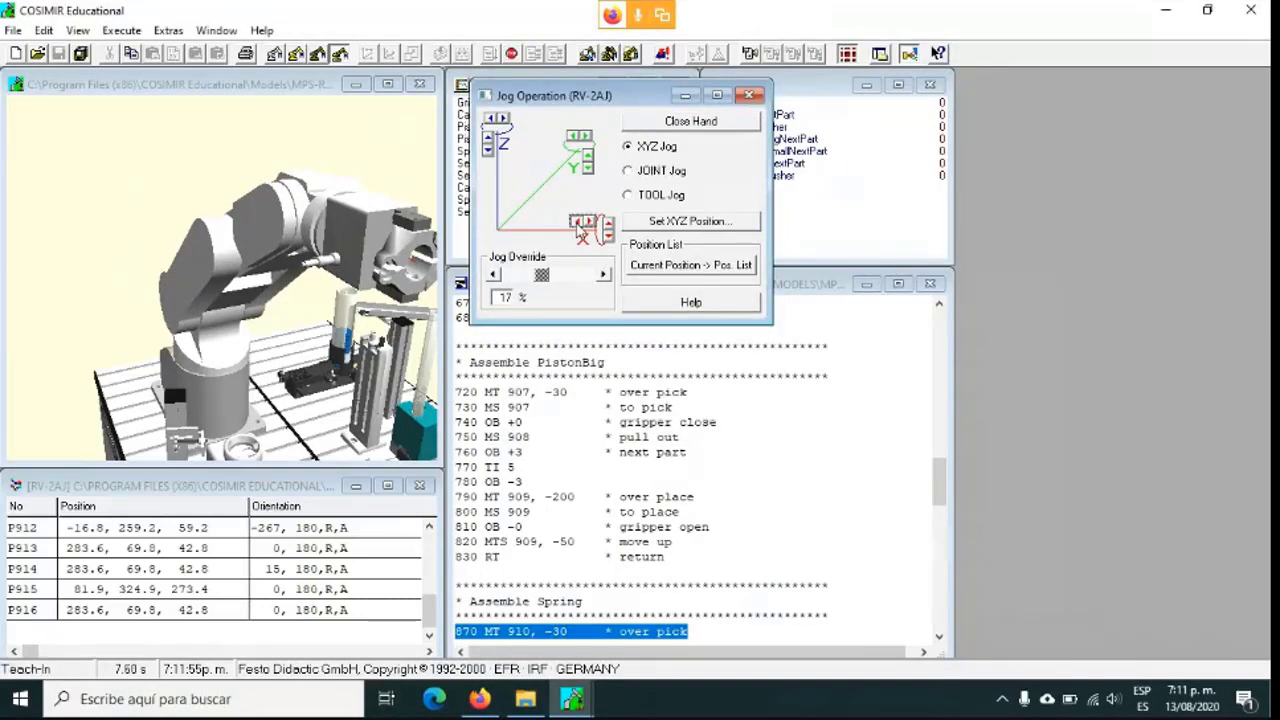
click(722, 411)
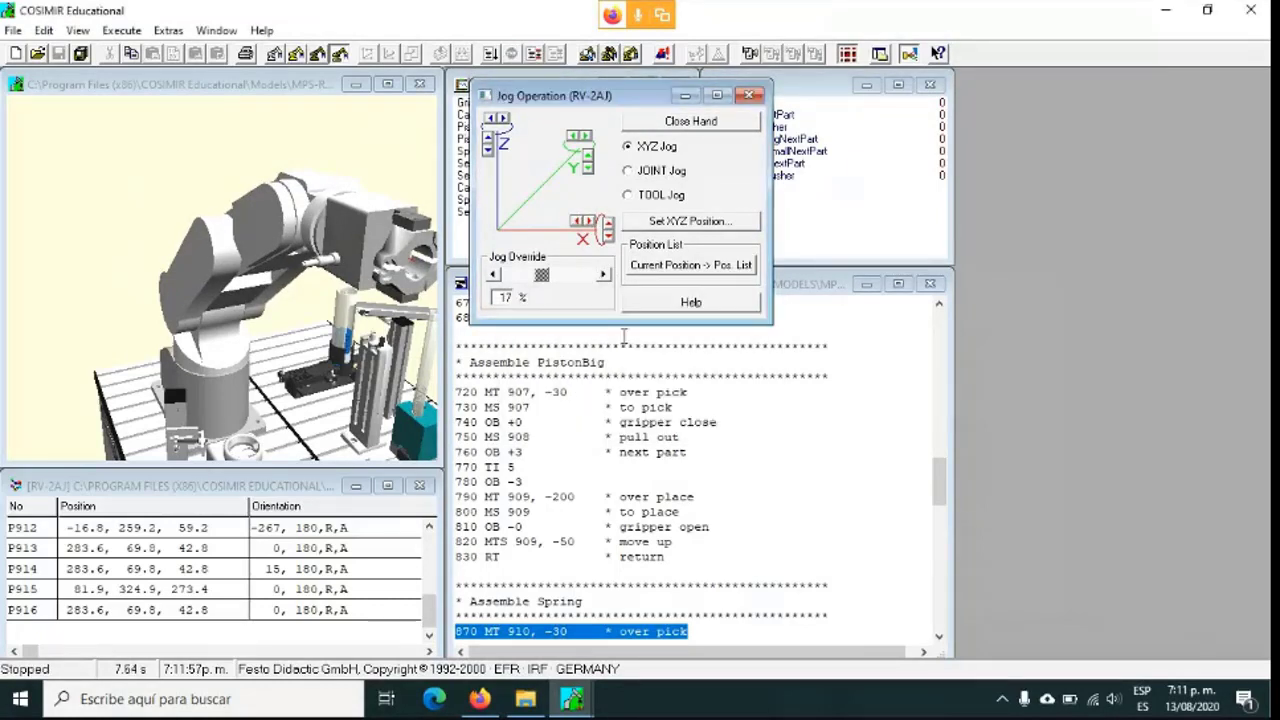
drag(535, 282, 526, 282)
click(583, 222)
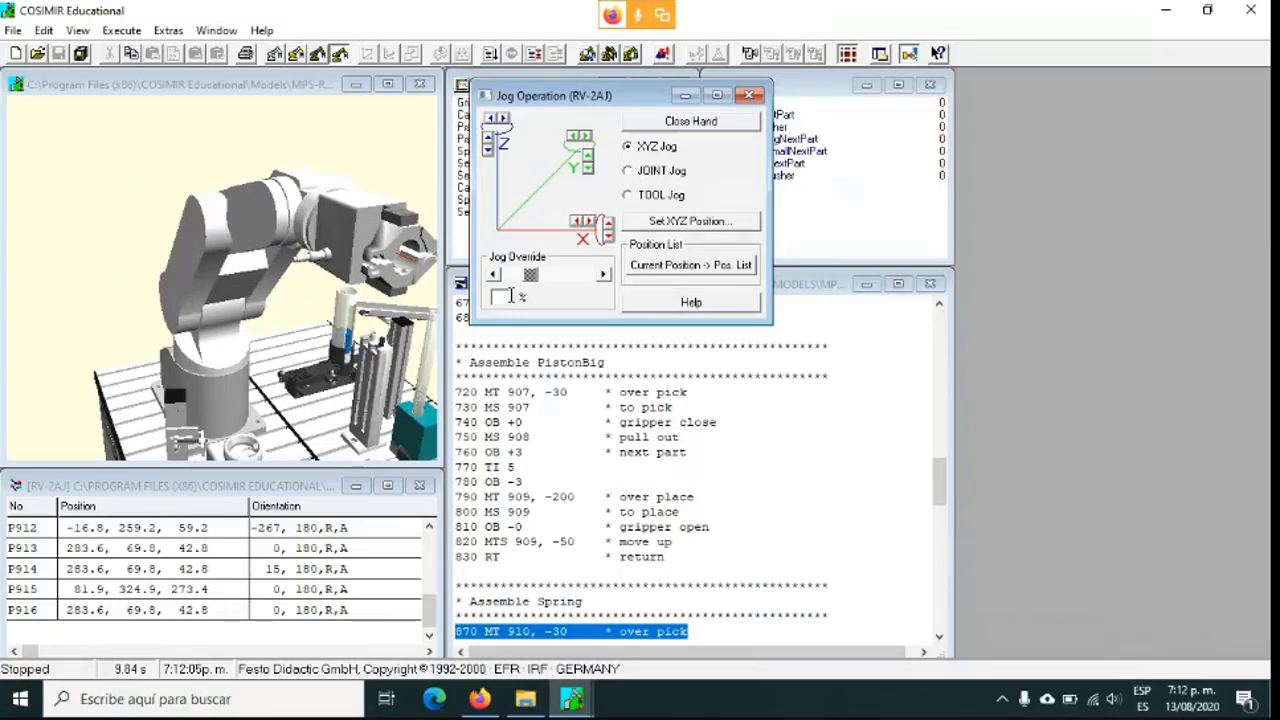
Set the Jog Override to 20 % and jog the robot along the X axis in both directions.
click(691, 122)
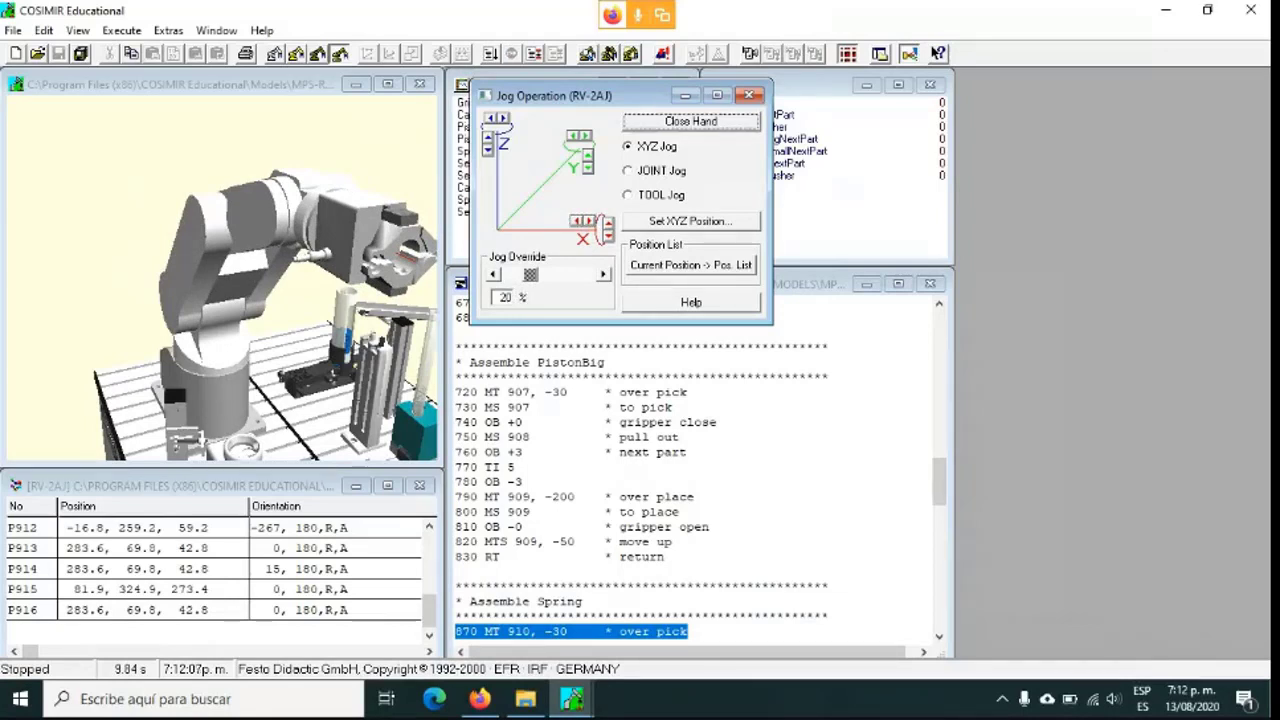
click(580, 222)
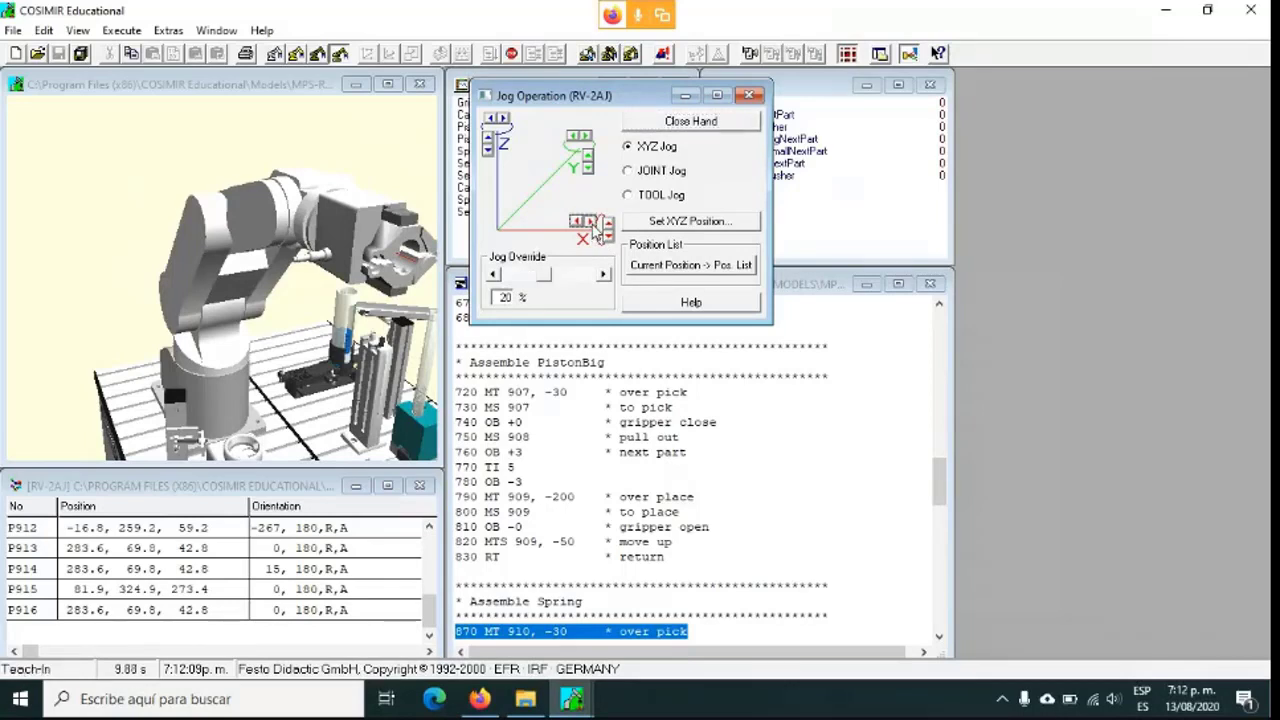
click(580, 222)
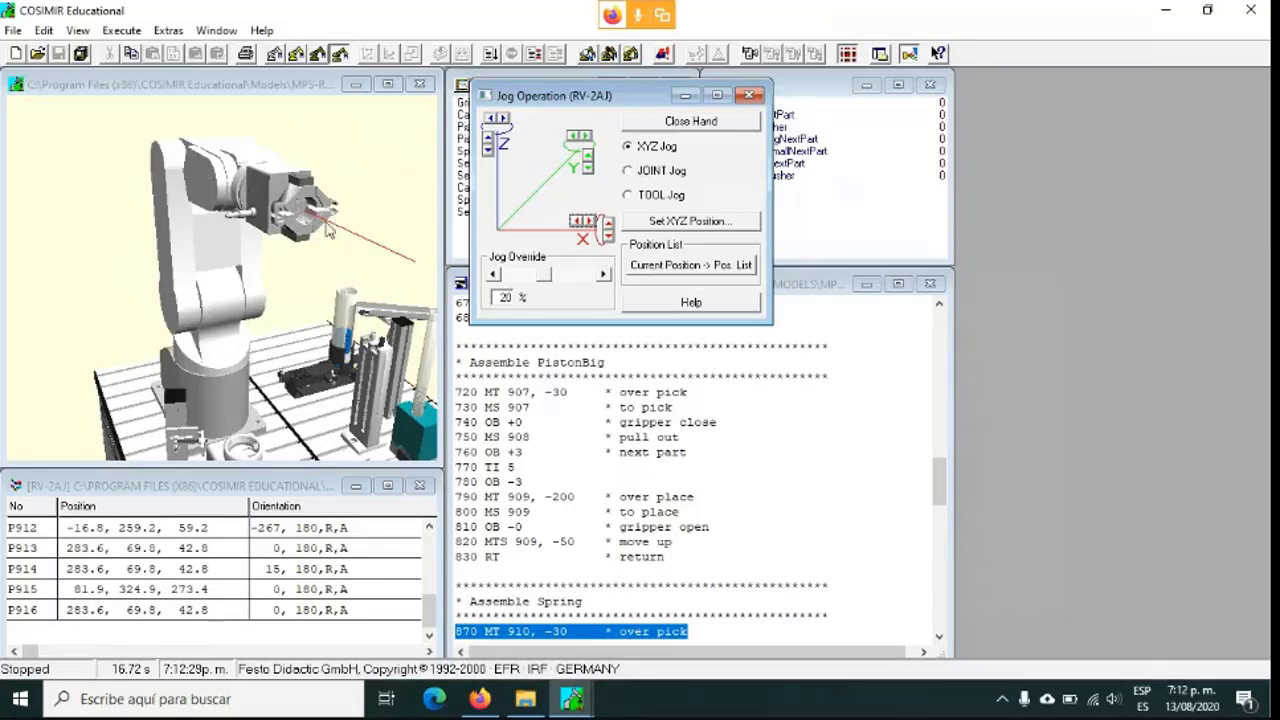
click(592, 222)
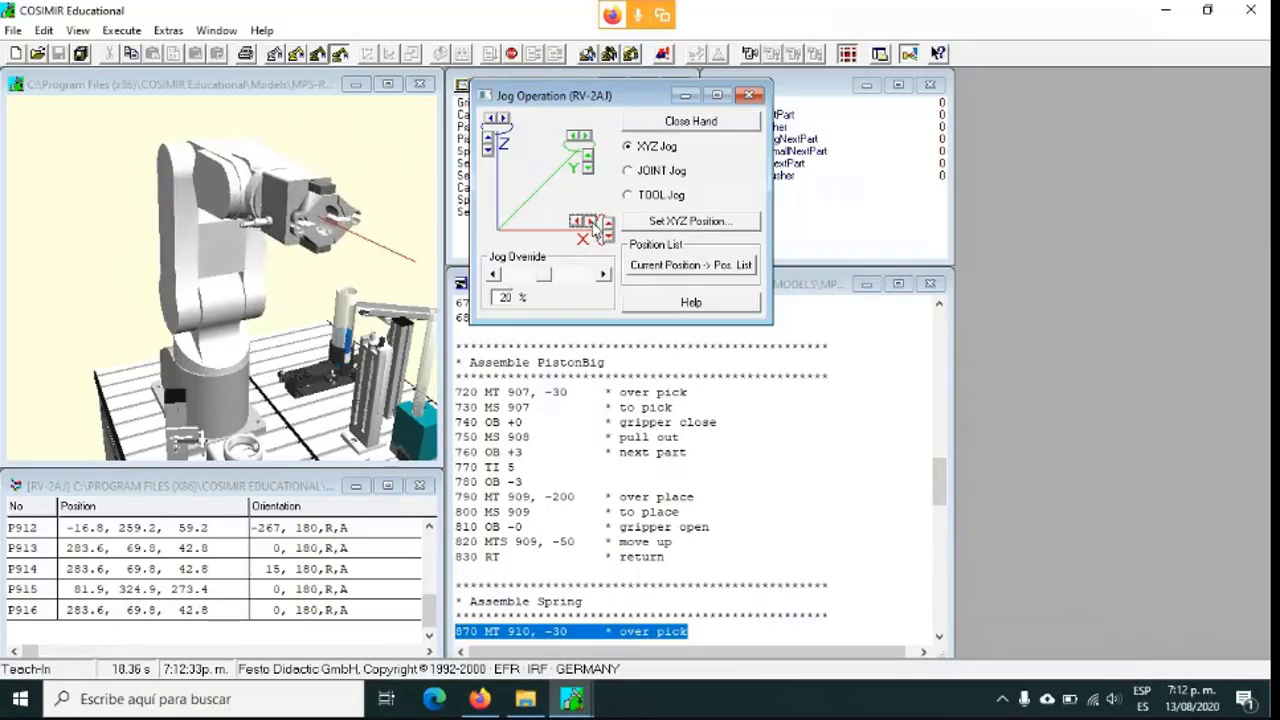
View the workcell in Front View, Right Side View and Left Side View, then adjust the side view to show the robot arm and gripper.
right_click(250, 323)
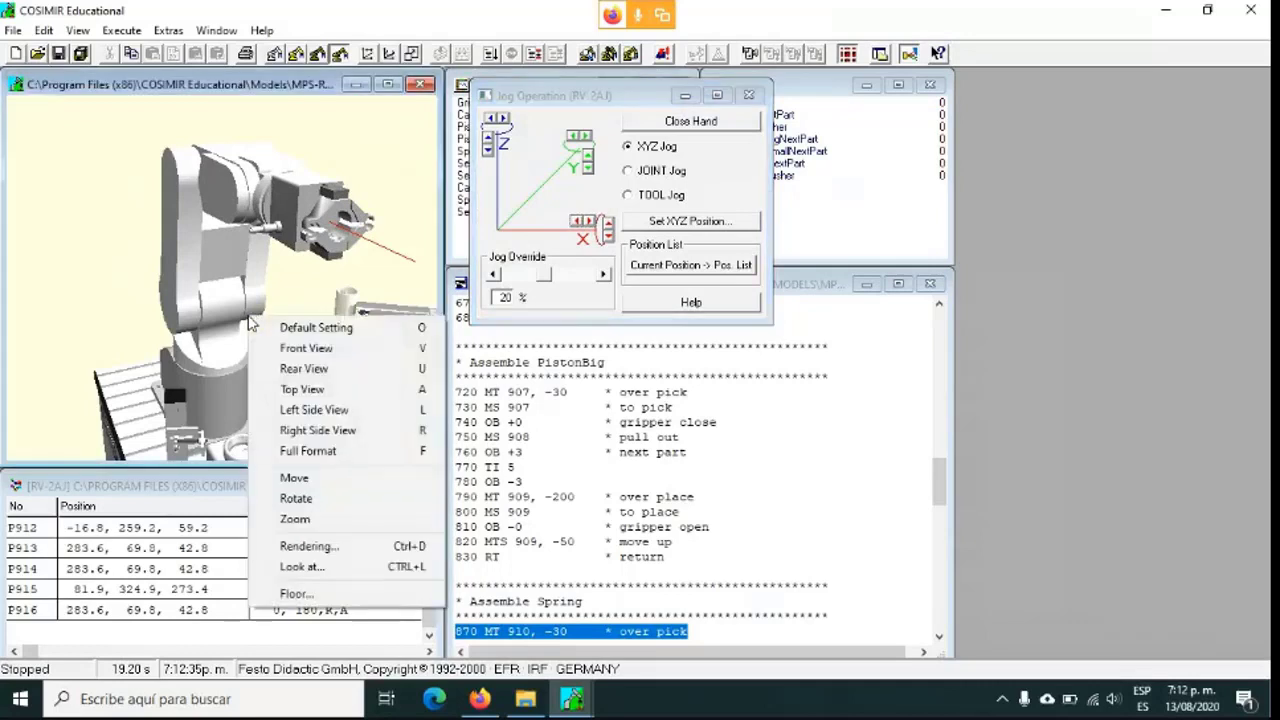
click(378, 352)
right_click(387, 333)
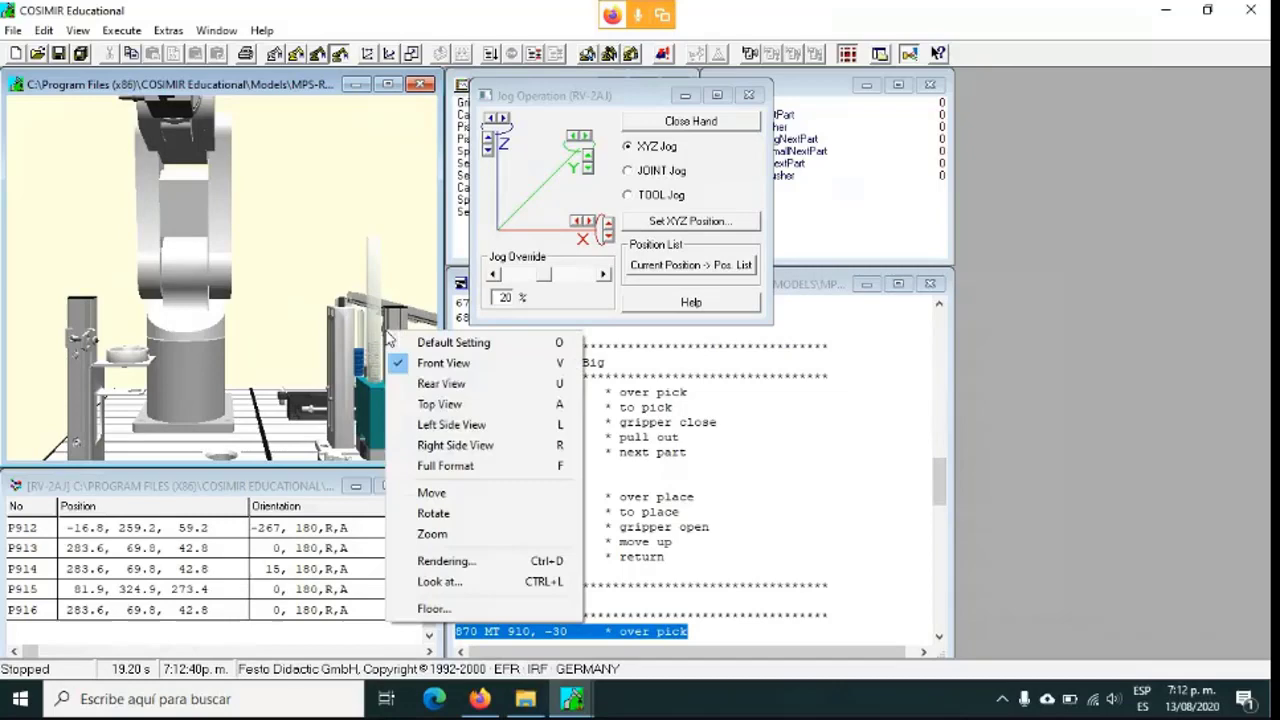
click(461, 445)
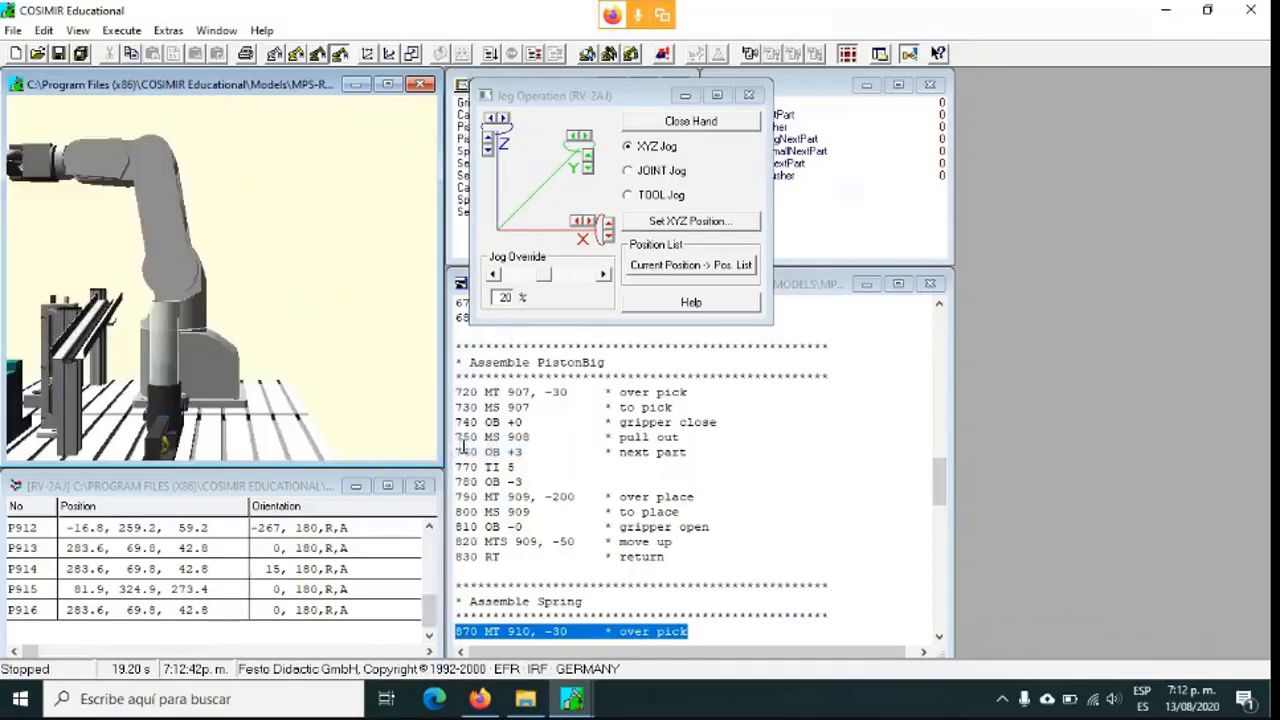
right_click(342, 335)
click(400, 423)
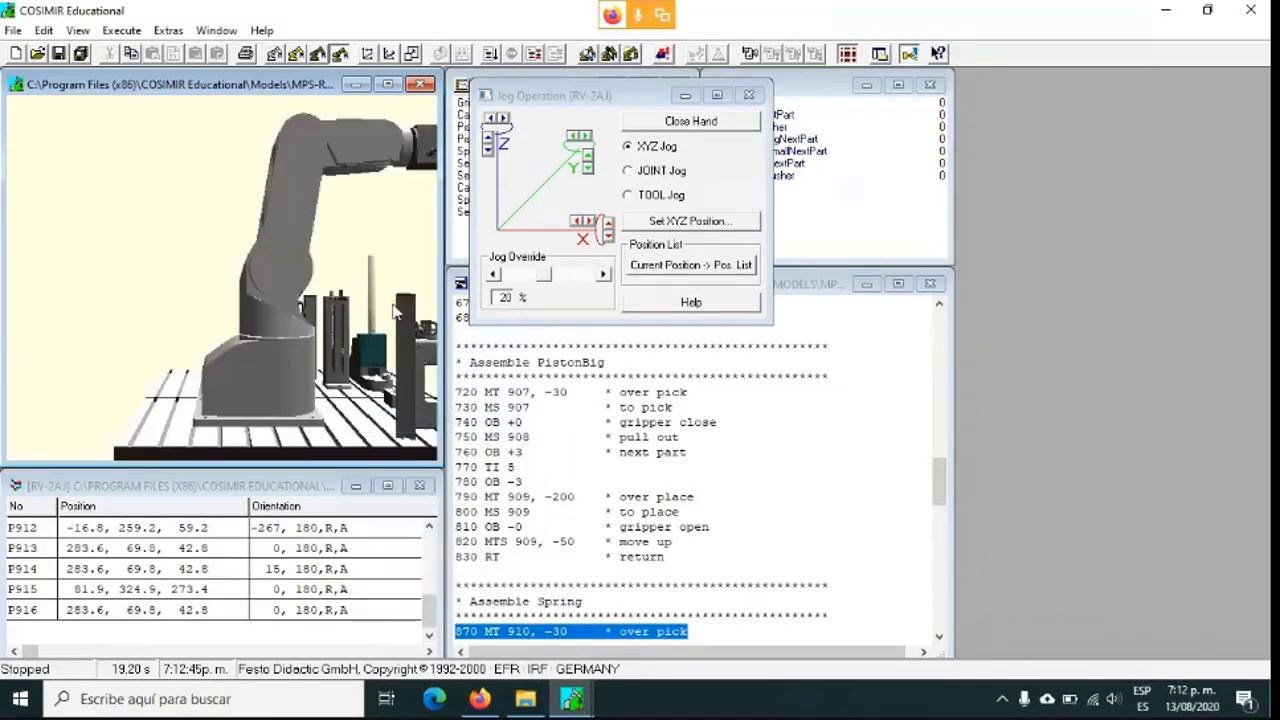
key(ctrl)
drag(380, 303, 248, 390)
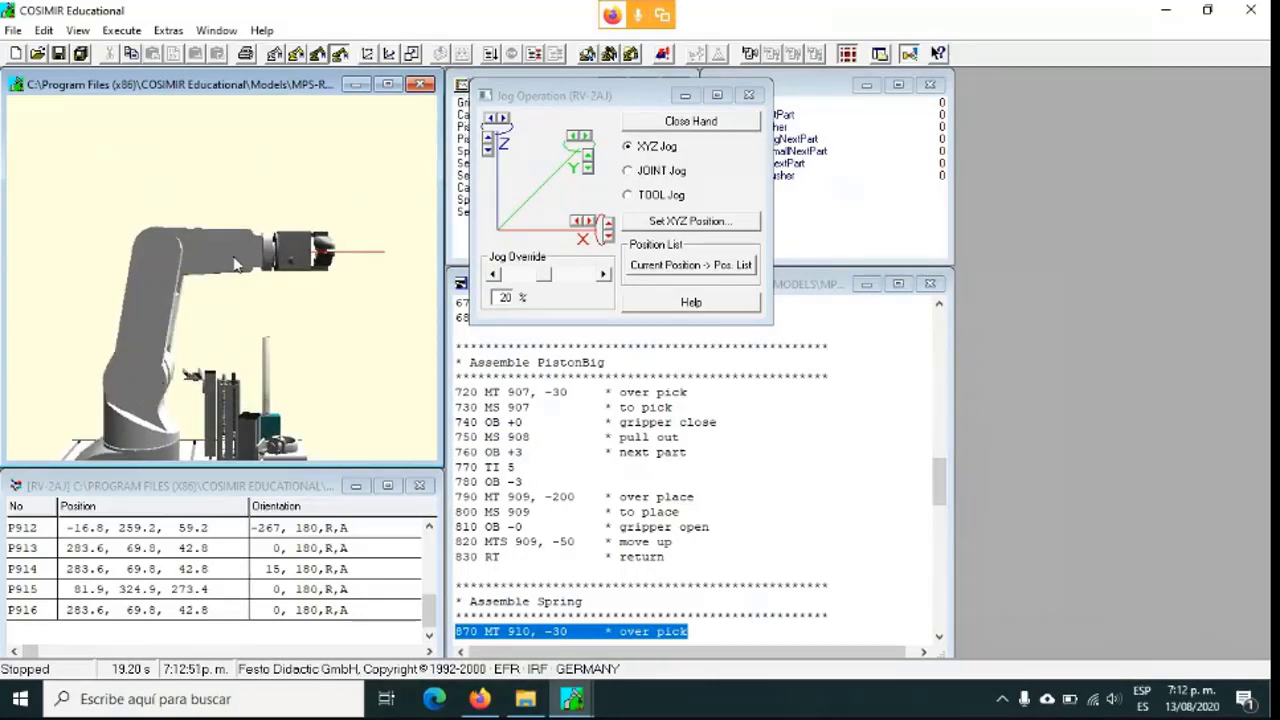
Compare the rendering modes of the workcell view and keep the brighter shading.
click(297, 54)
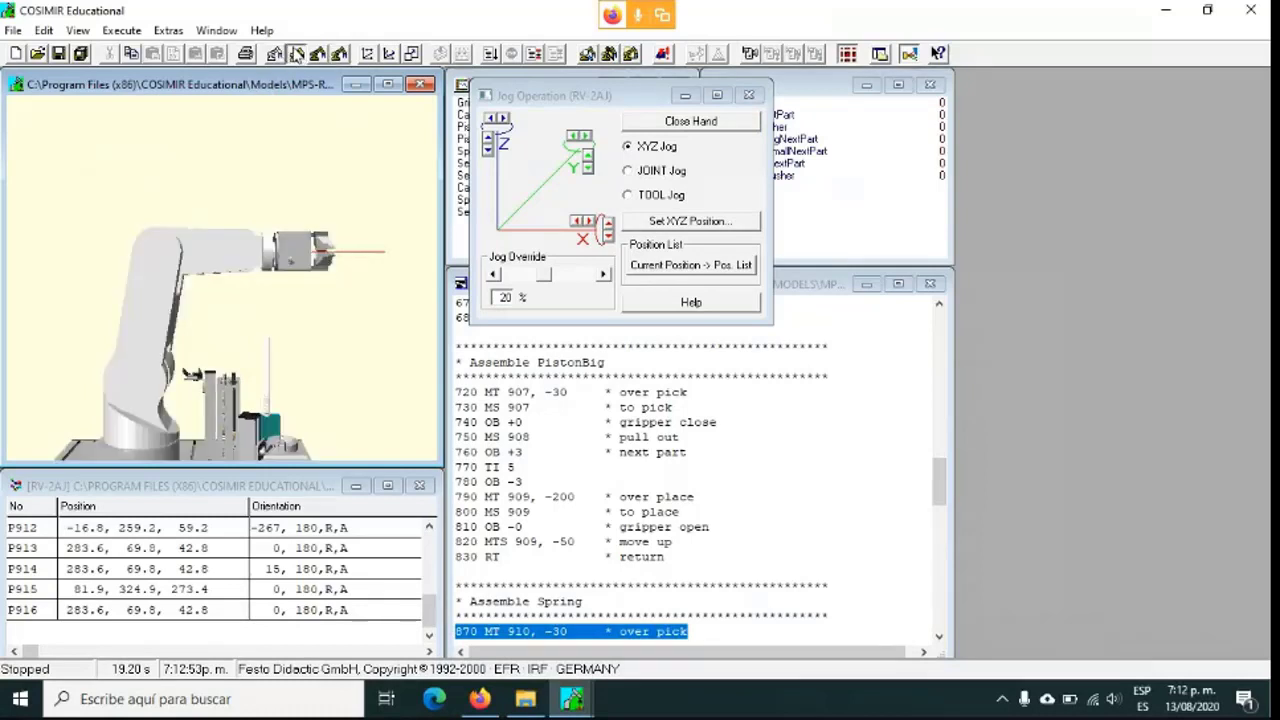
click(318, 54)
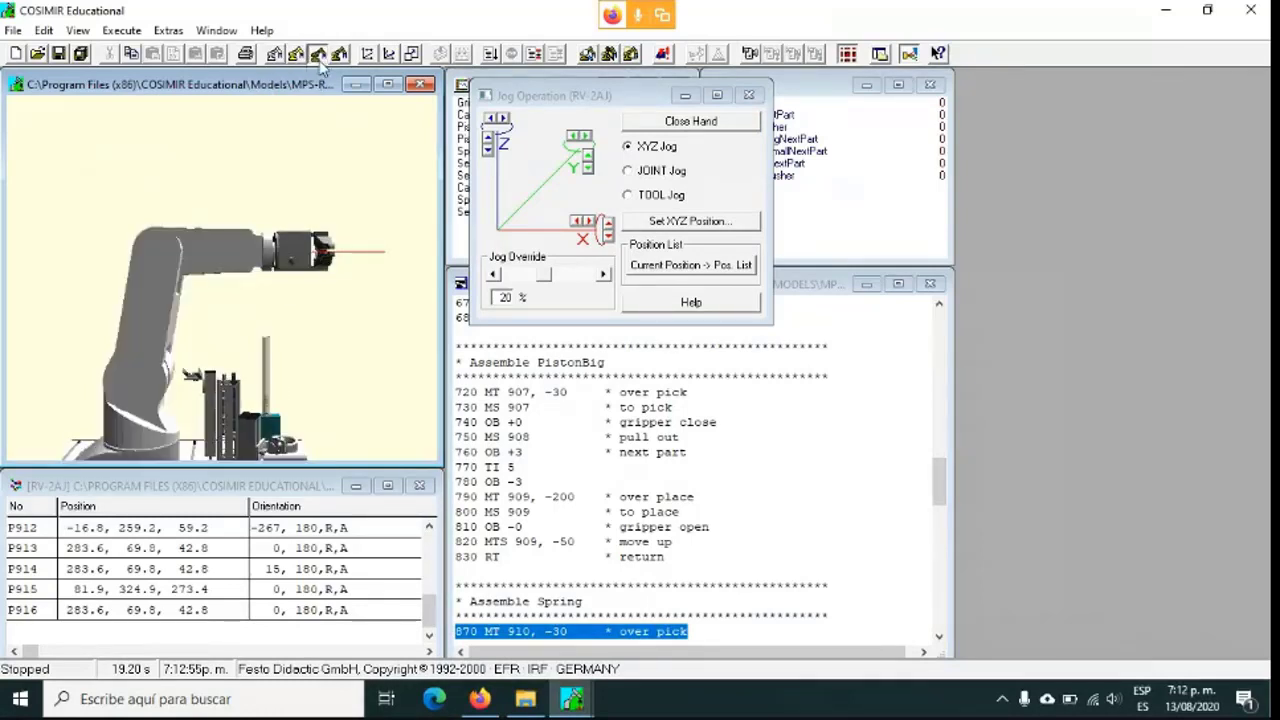
click(297, 54)
click(275, 54)
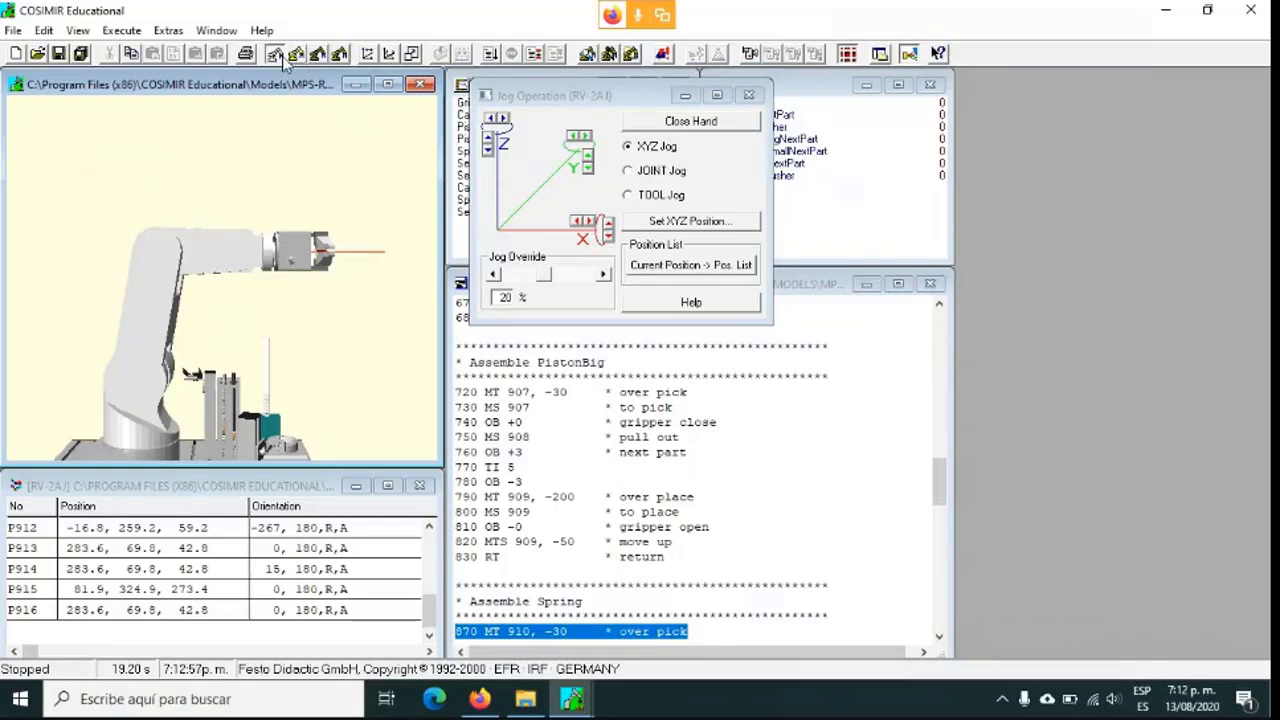
click(297, 55)
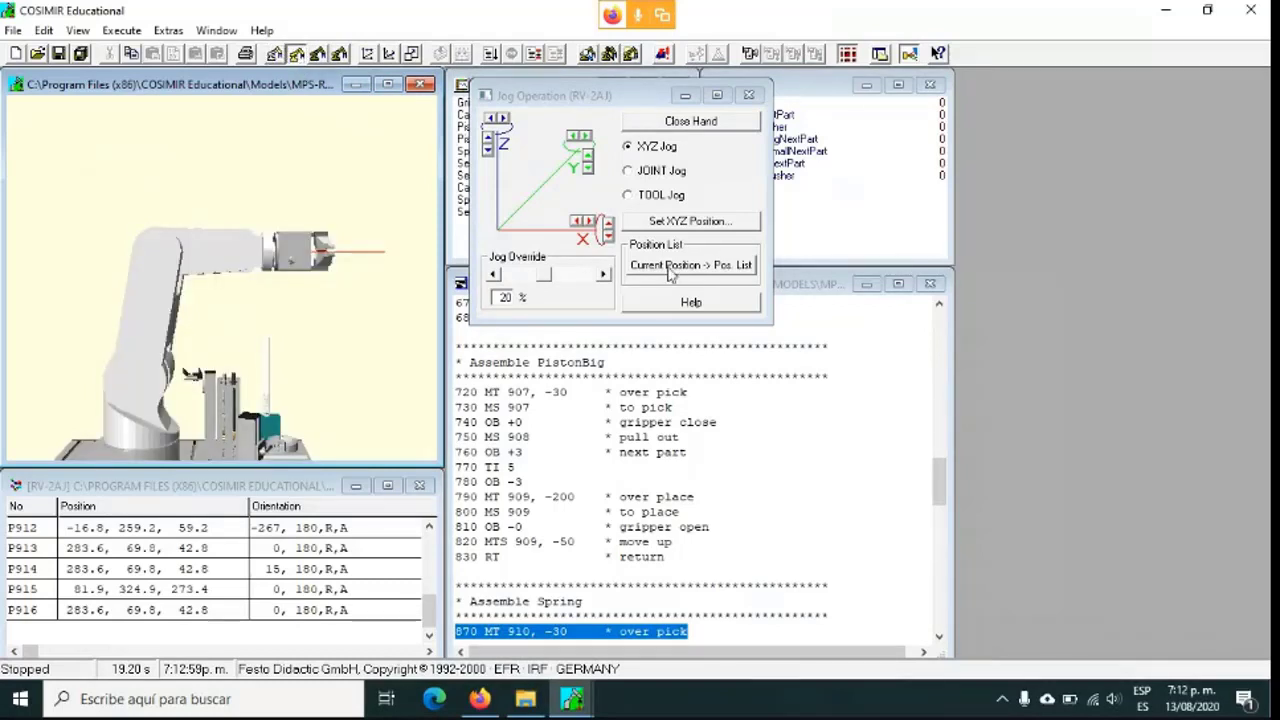
Jog the robot in both X directions at 20 %, and in the positive X direction again as far as it goes.
click(588, 221)
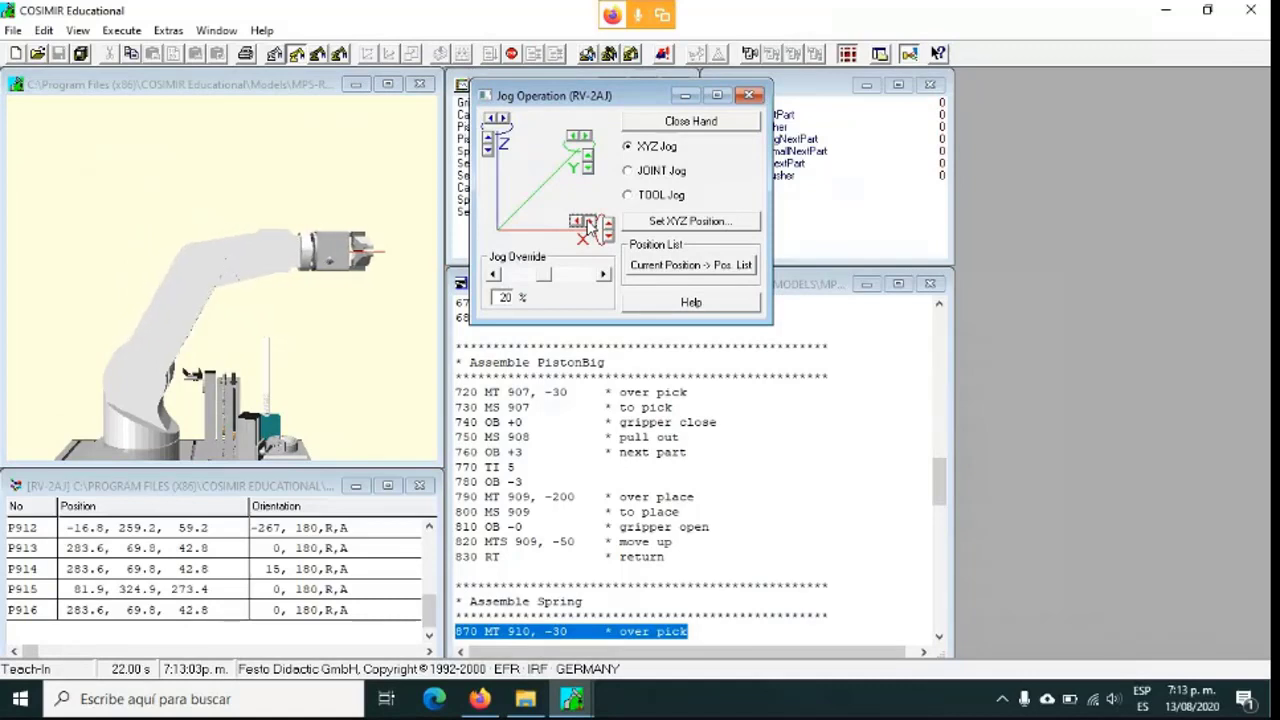
click(578, 222)
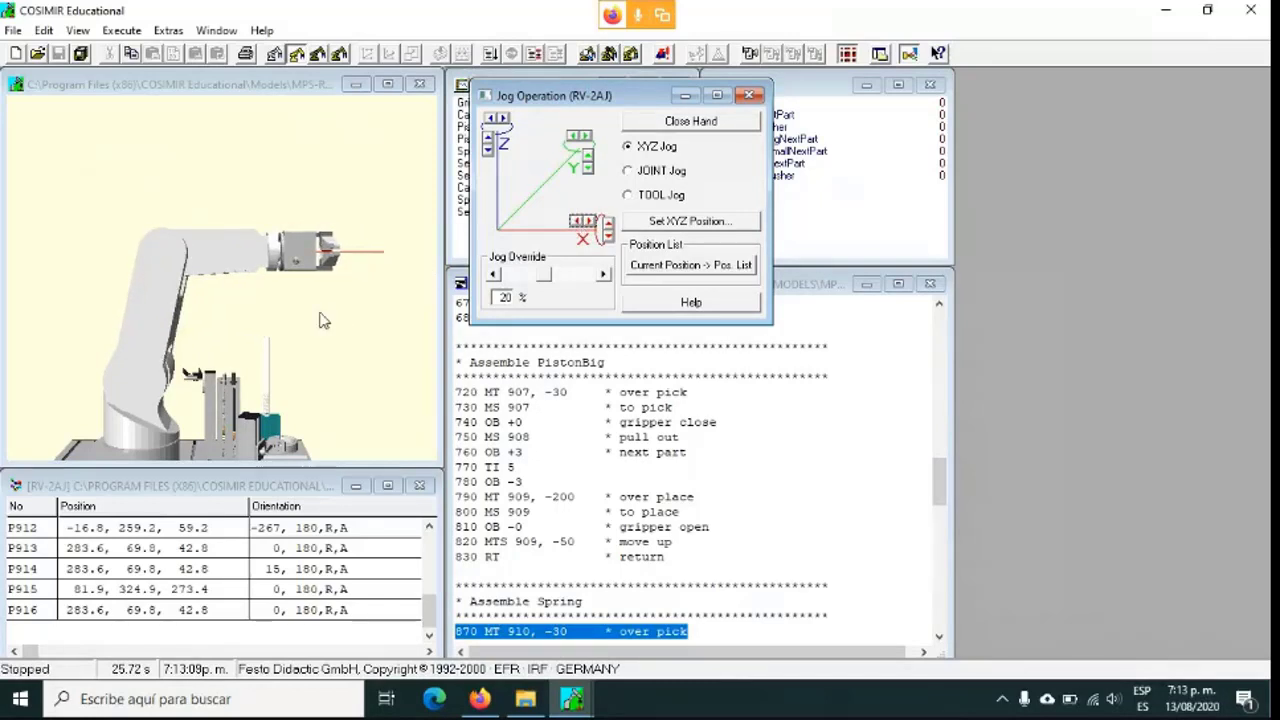
drag(321, 316, 210, 355)
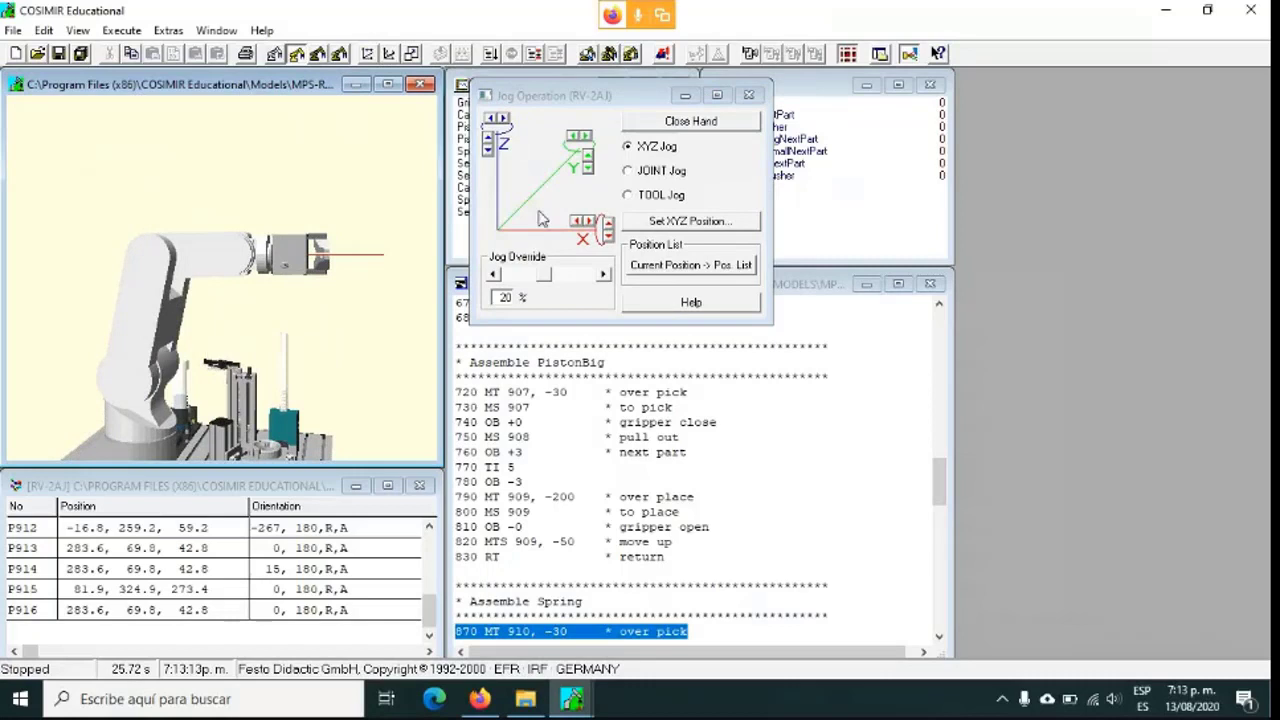
click(589, 221)
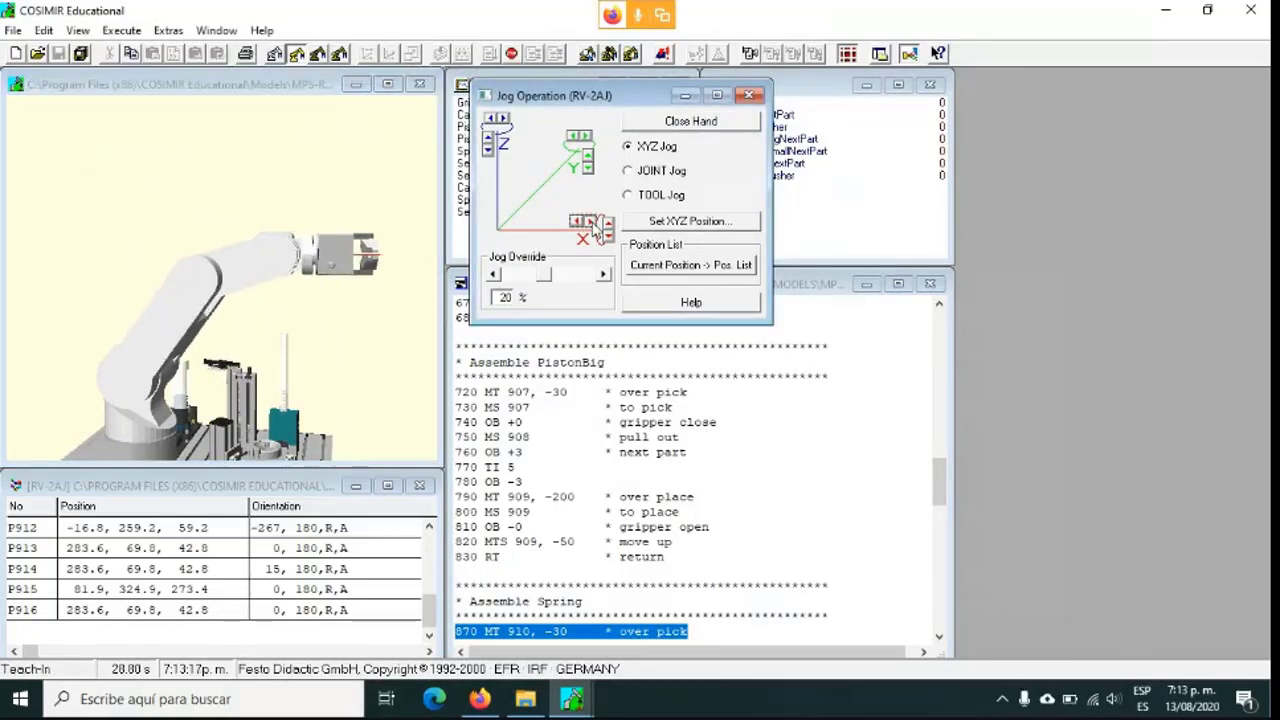
key(Return)
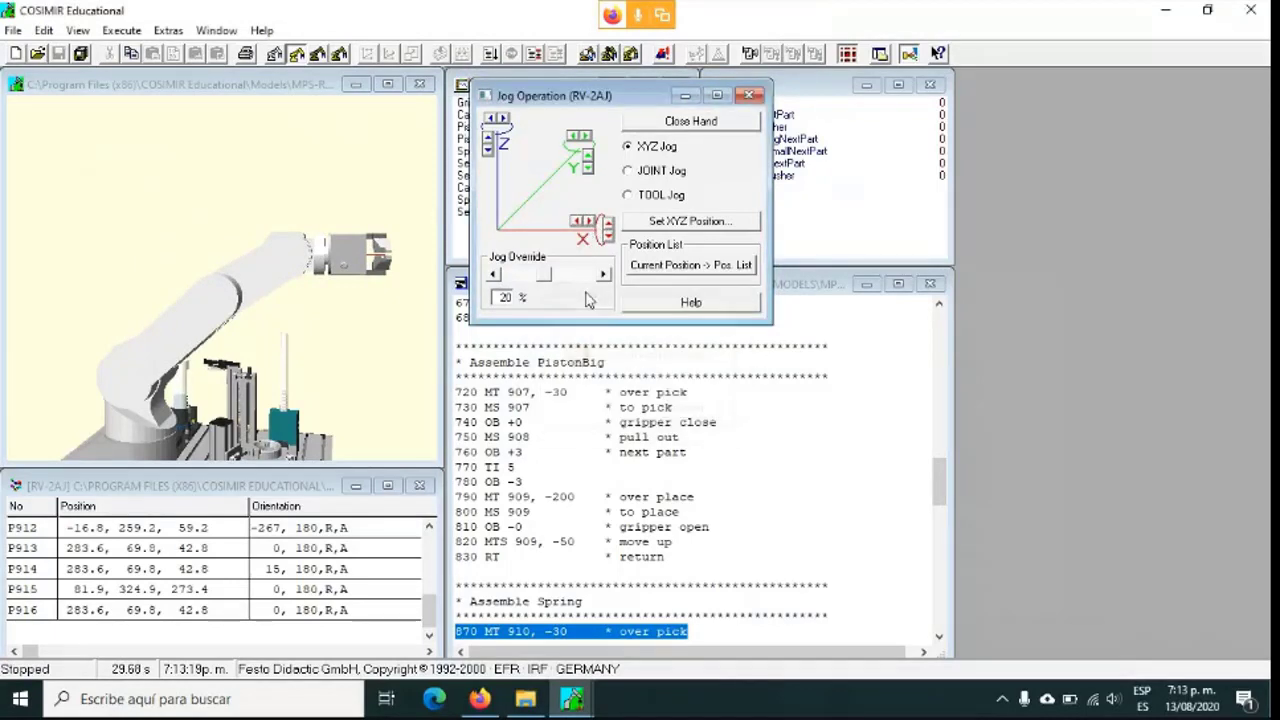
Try repeatedly to jog the robot back in the negative X direction at 20 % override.
click(577, 222)
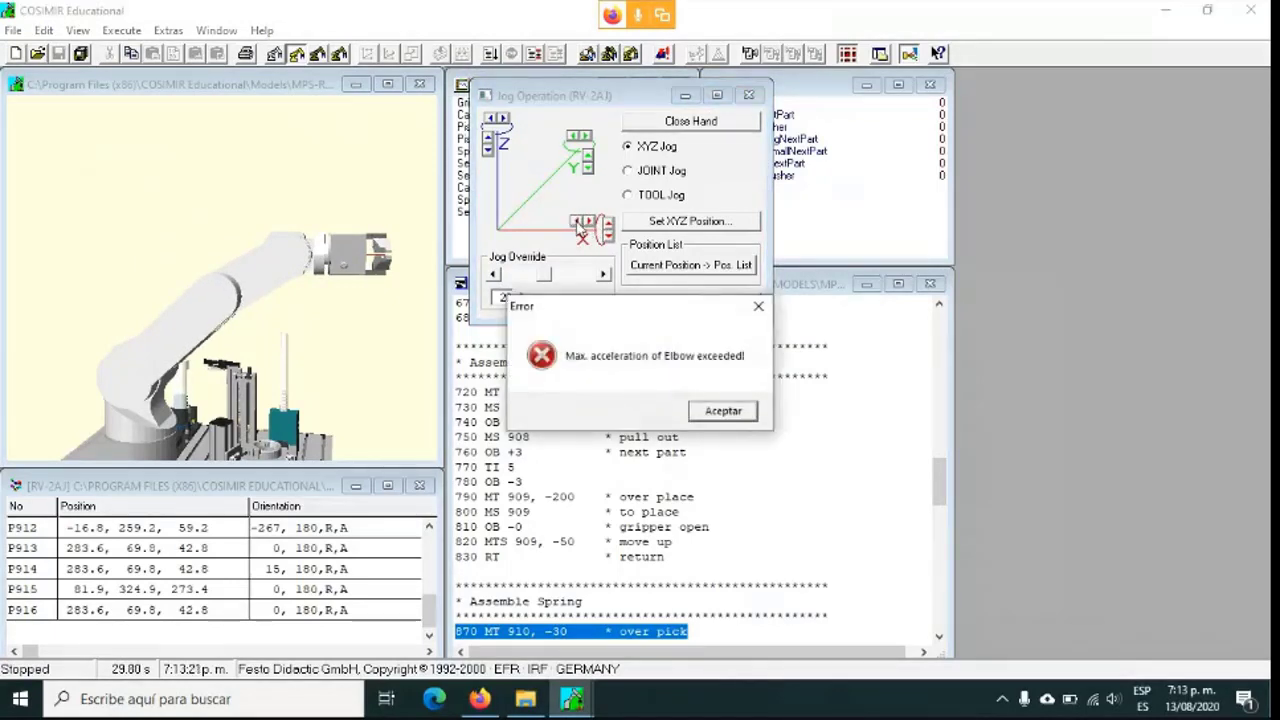
key(Return)
key(Return)
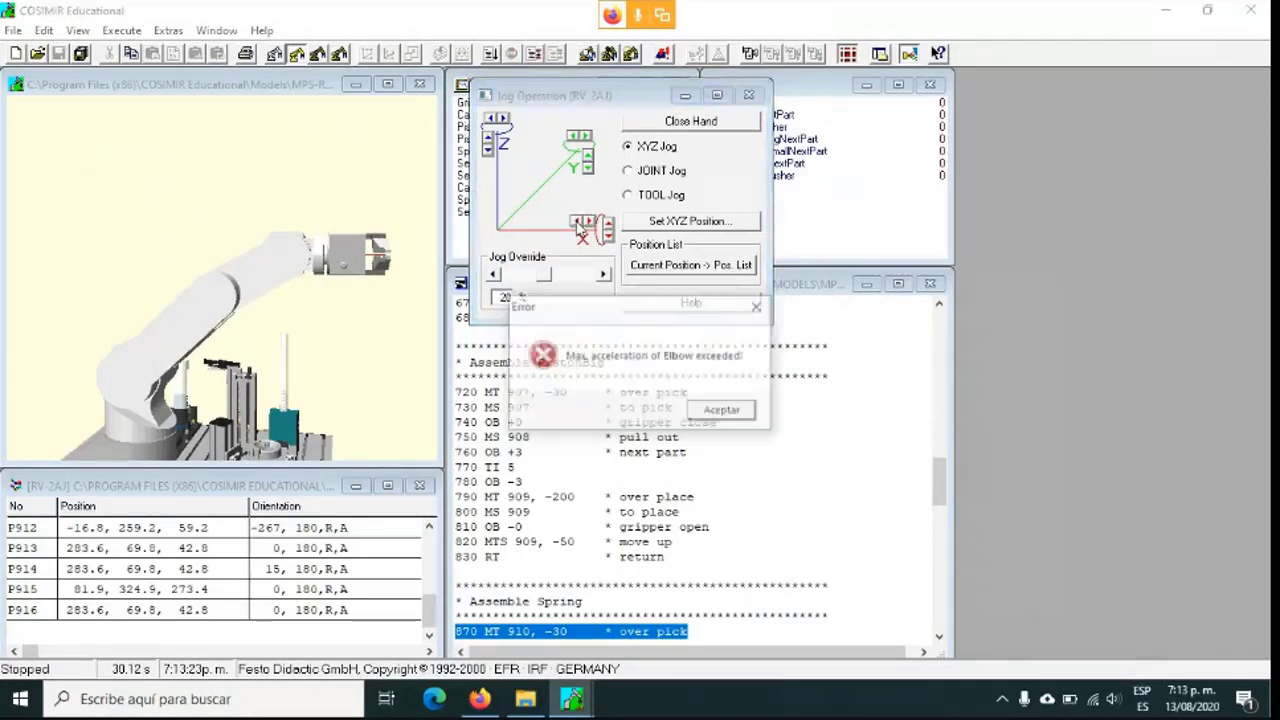
key(Return)
click(577, 224)
key(Return)
click(577, 224)
key(Return)
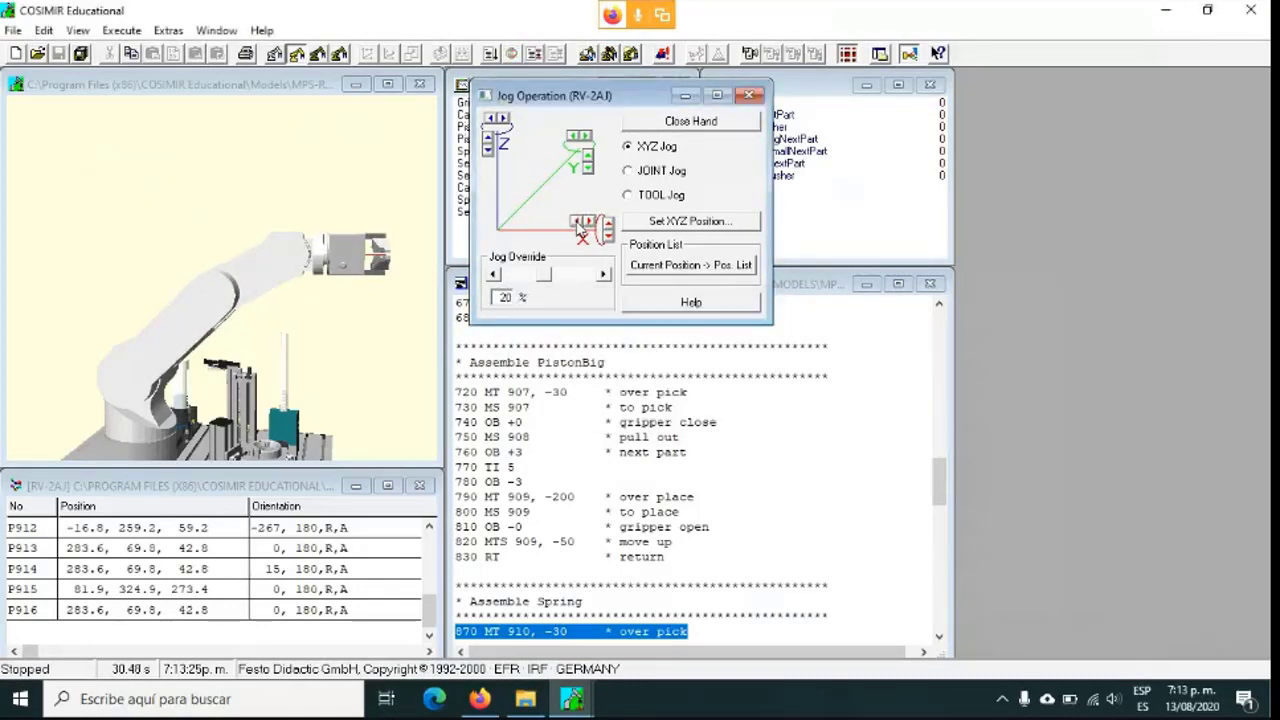
click(577, 224)
click(577, 224)
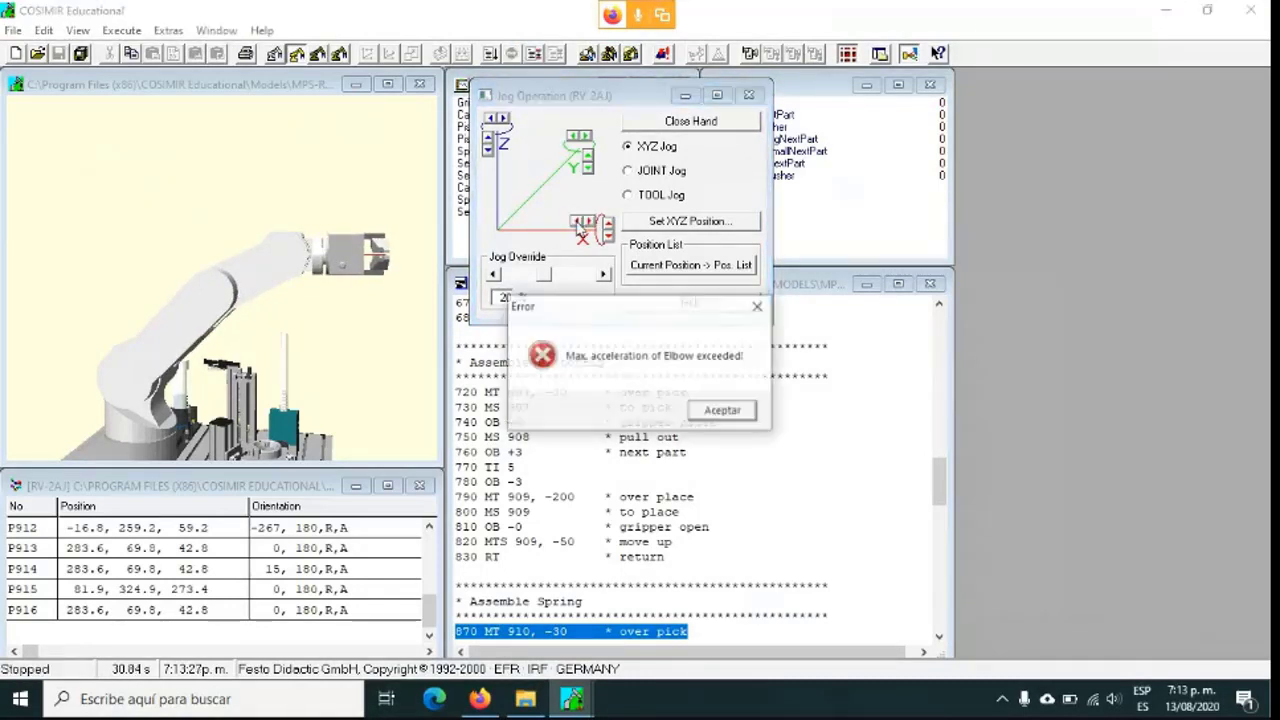
key(Return)
click(577, 224)
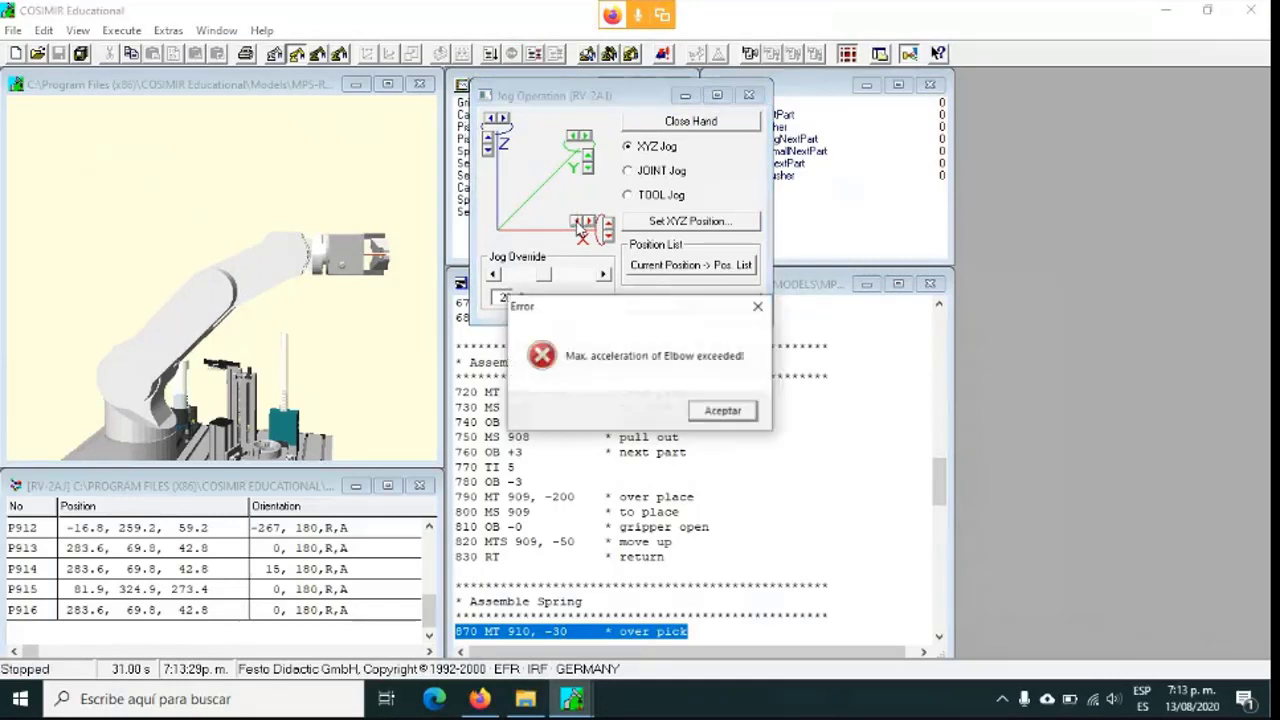
key(Return)
click(577, 224)
key(Return)
click(577, 229)
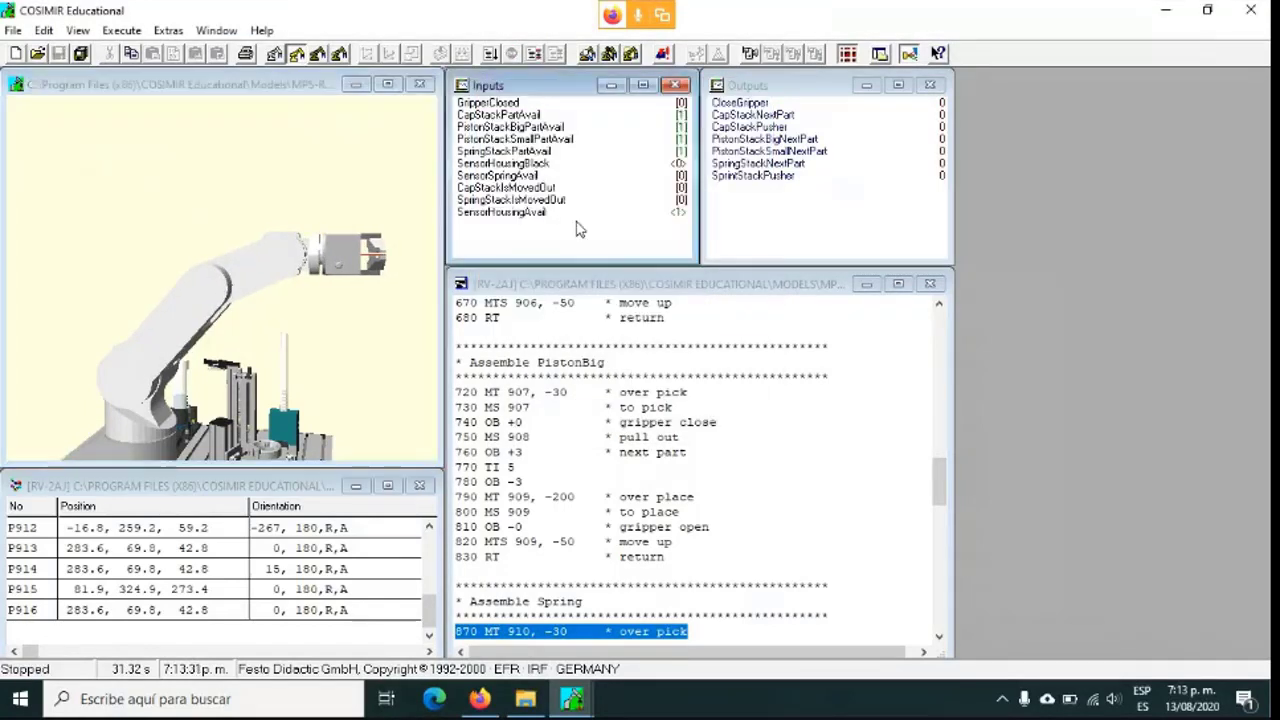
Reopen the Jog Operation window and jog the robot in the negative and positive X directions at 20 %.
key(F8)
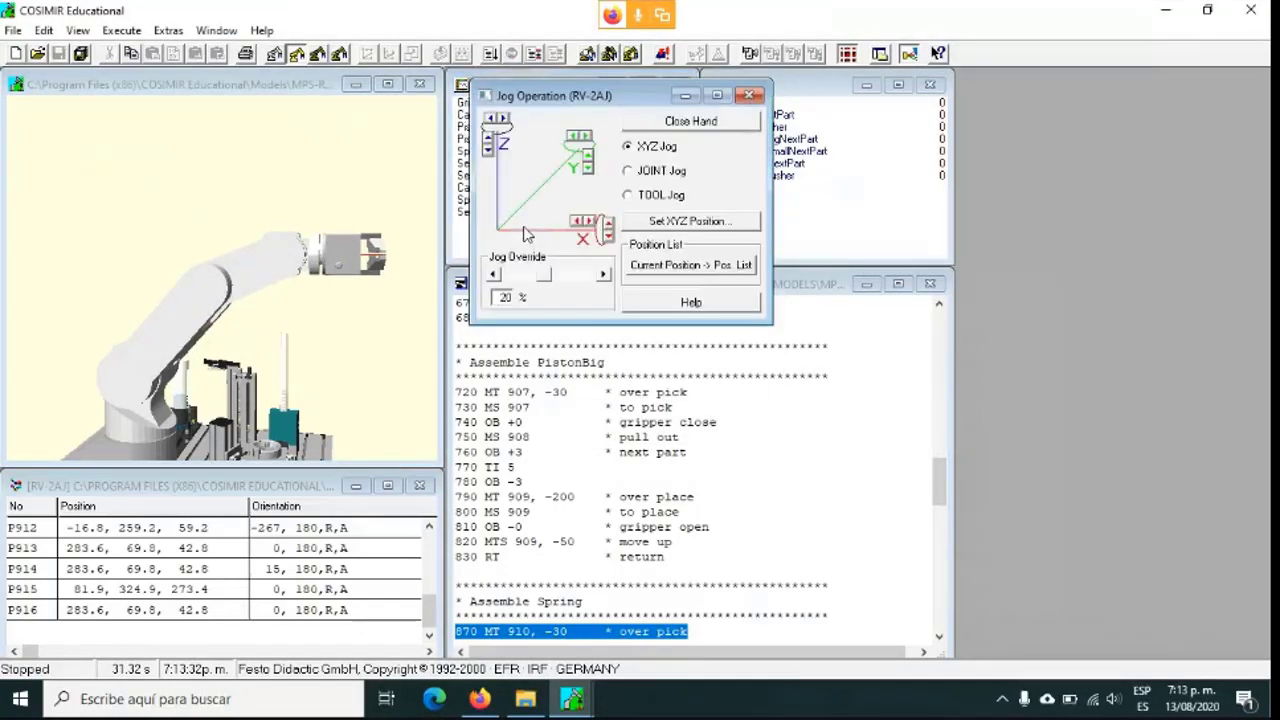
click(578, 222)
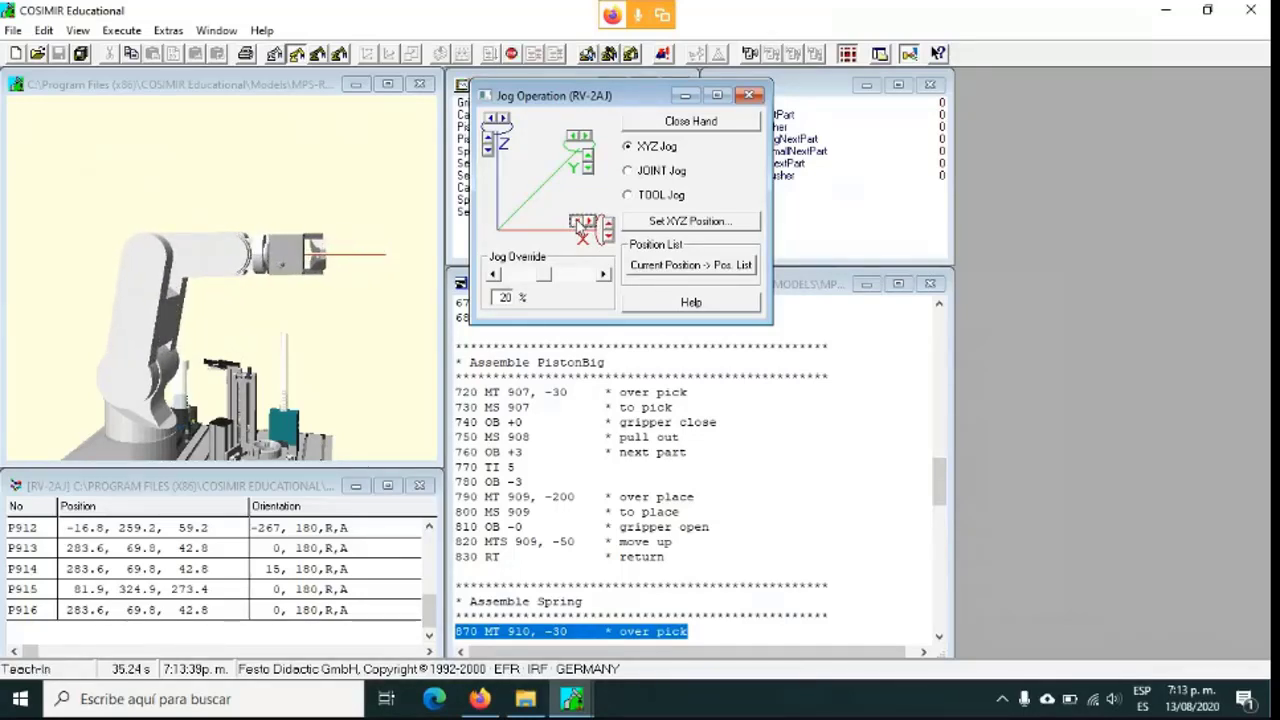
click(592, 222)
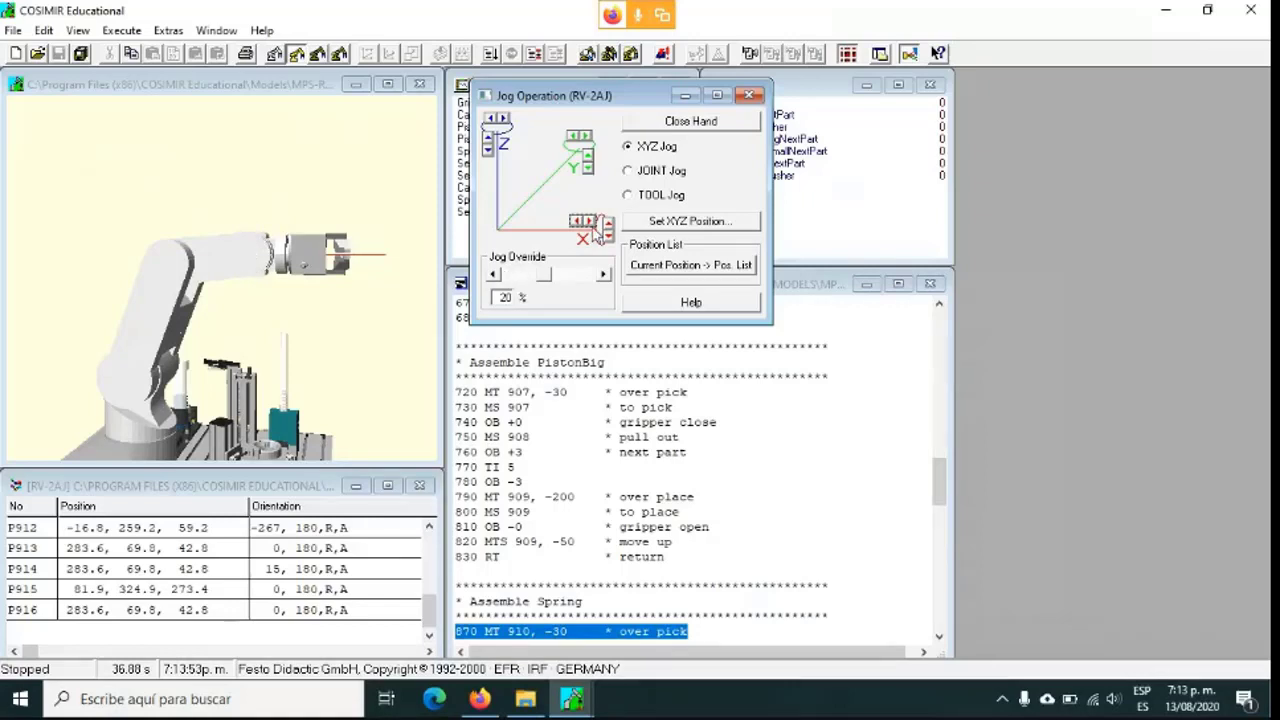
click(594, 226)
click(580, 226)
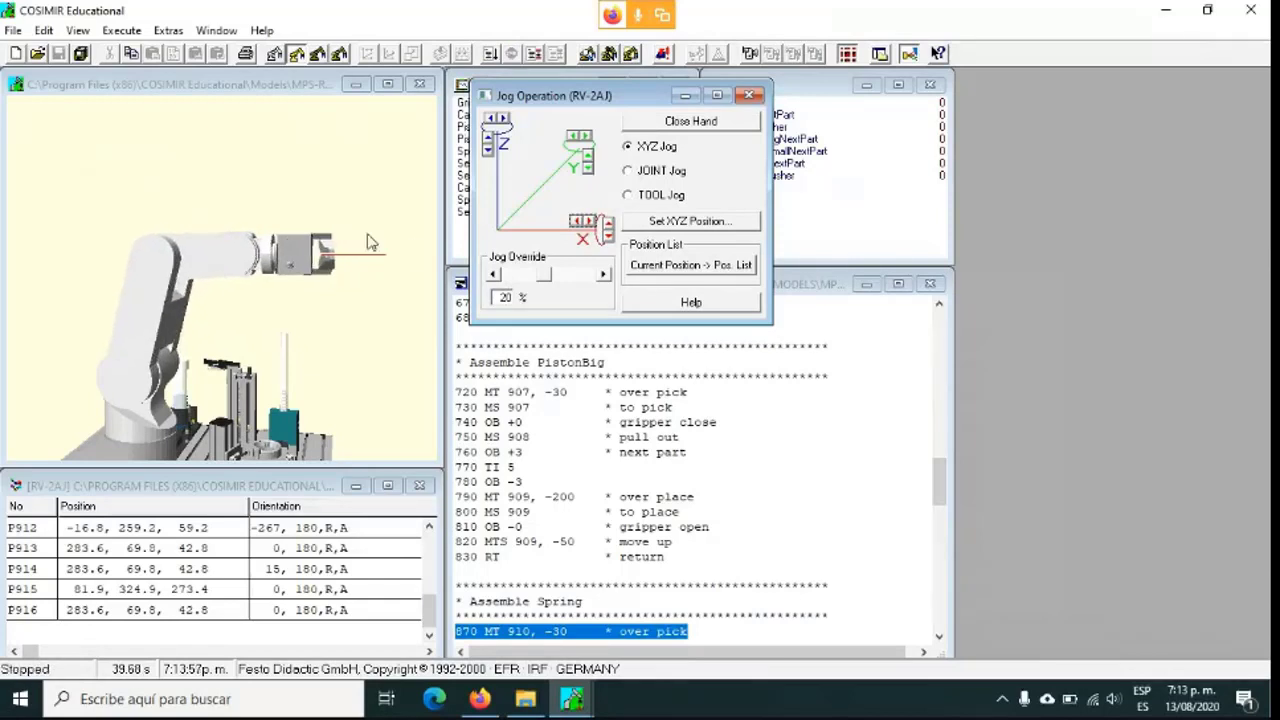
Restore the default view, and jog the robot both ways along the Y axis and down and up along Z at 20 %.
right_click(290, 316)
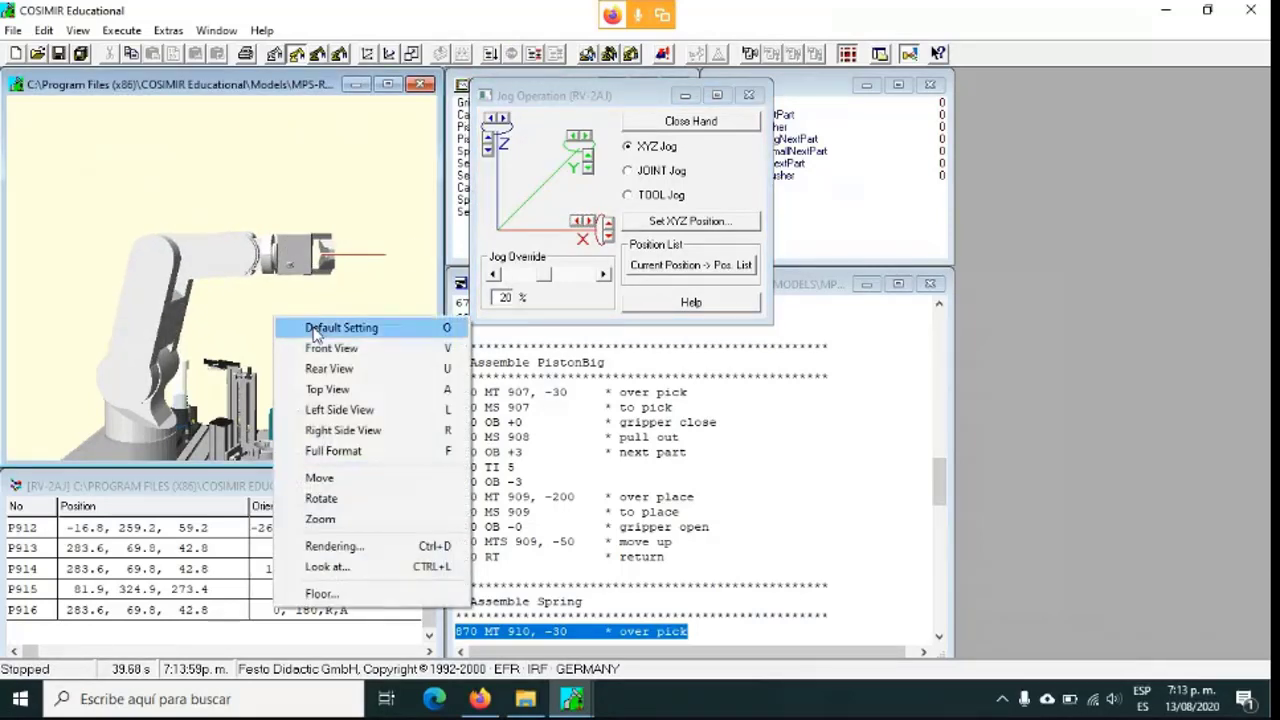
click(310, 326)
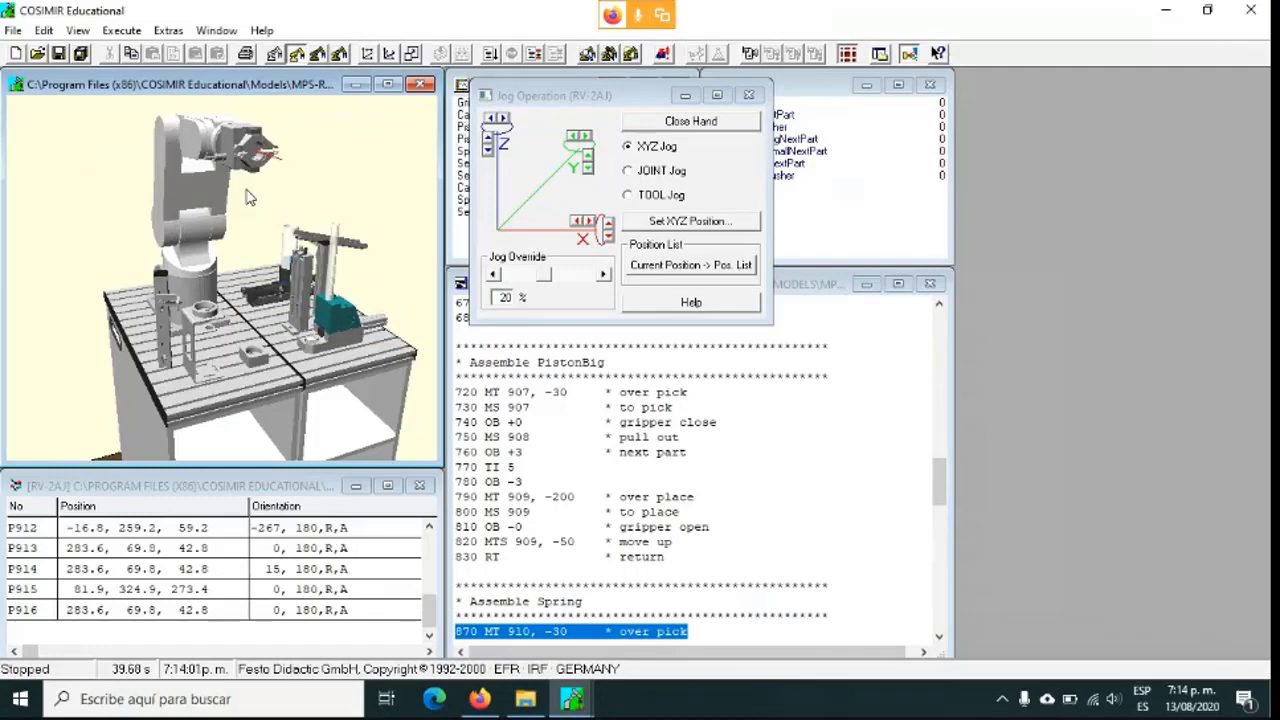
ctrl+shift+drag(250, 191, 249, 76)
ctrl+shift+drag(209, 303, 182, 62)
shift+drag(200, 168, 190, 322)
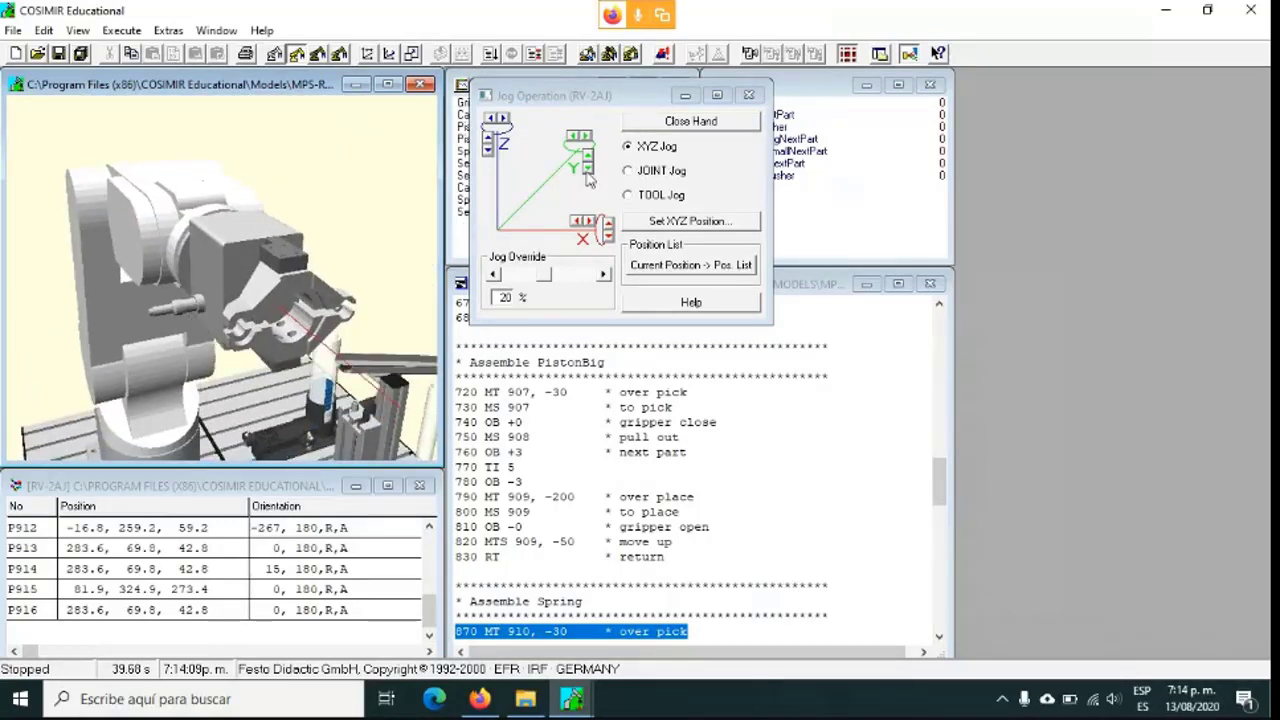
click(591, 175)
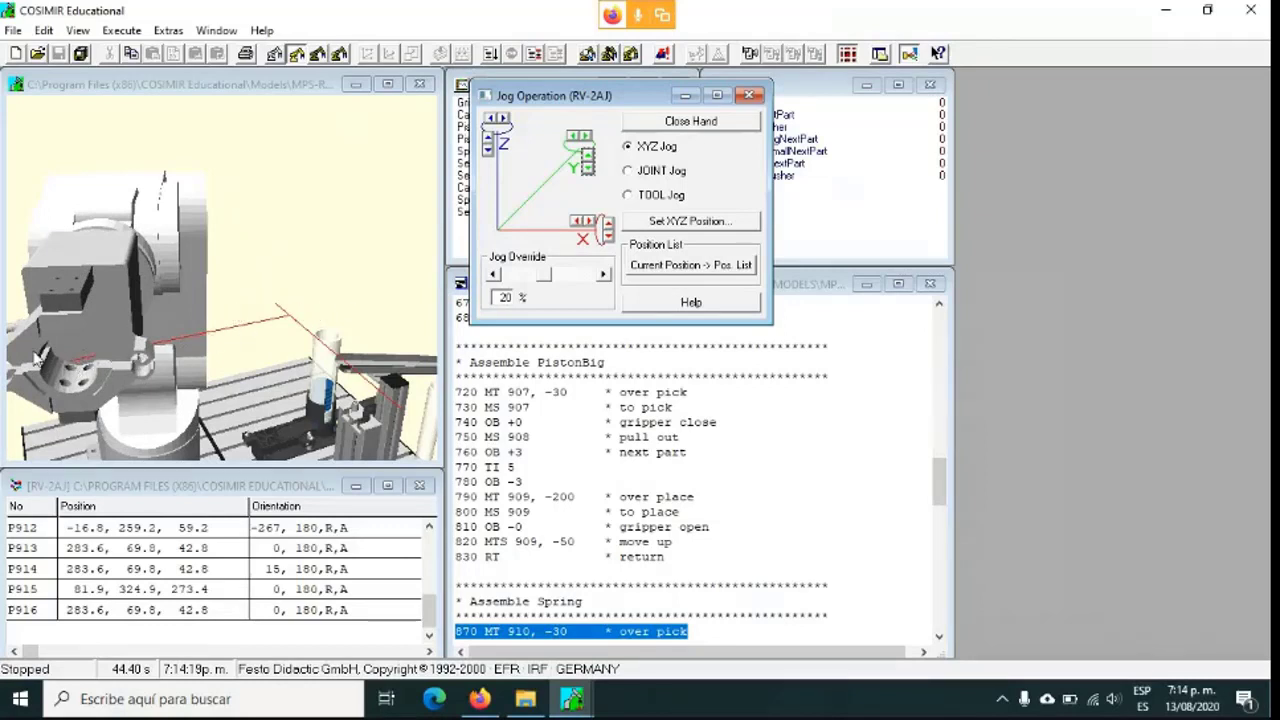
click(588, 156)
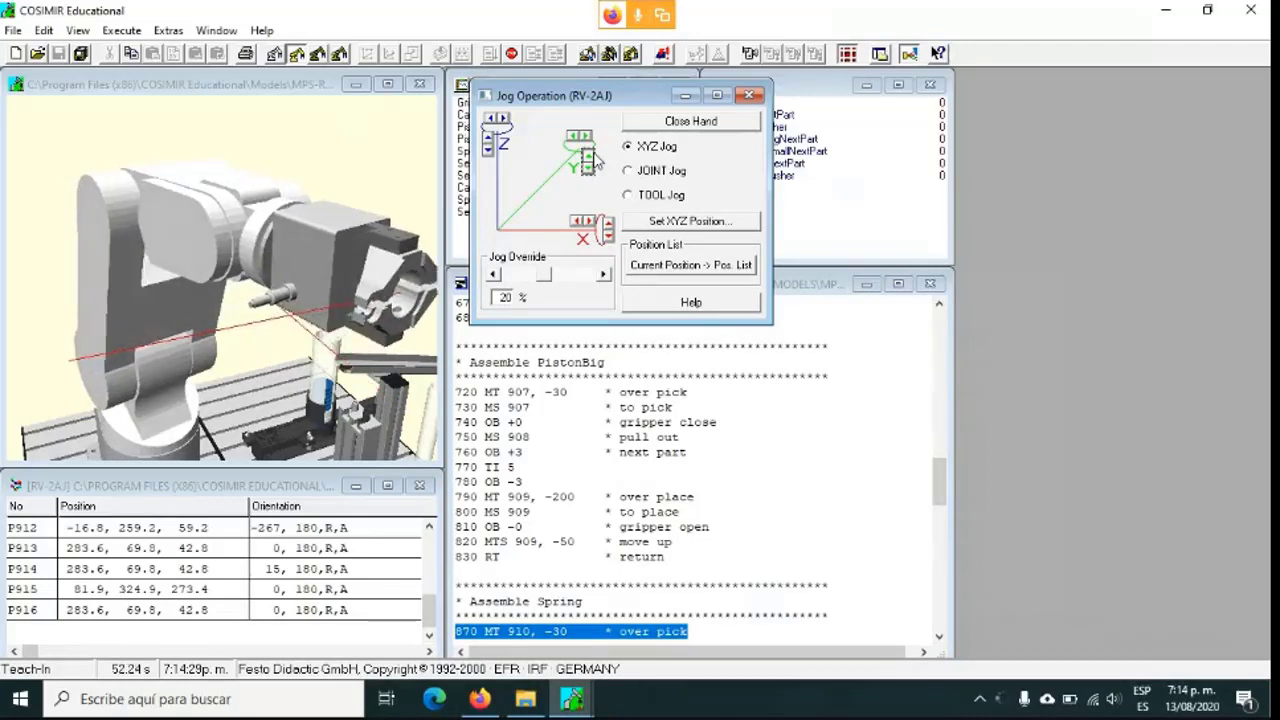
click(588, 177)
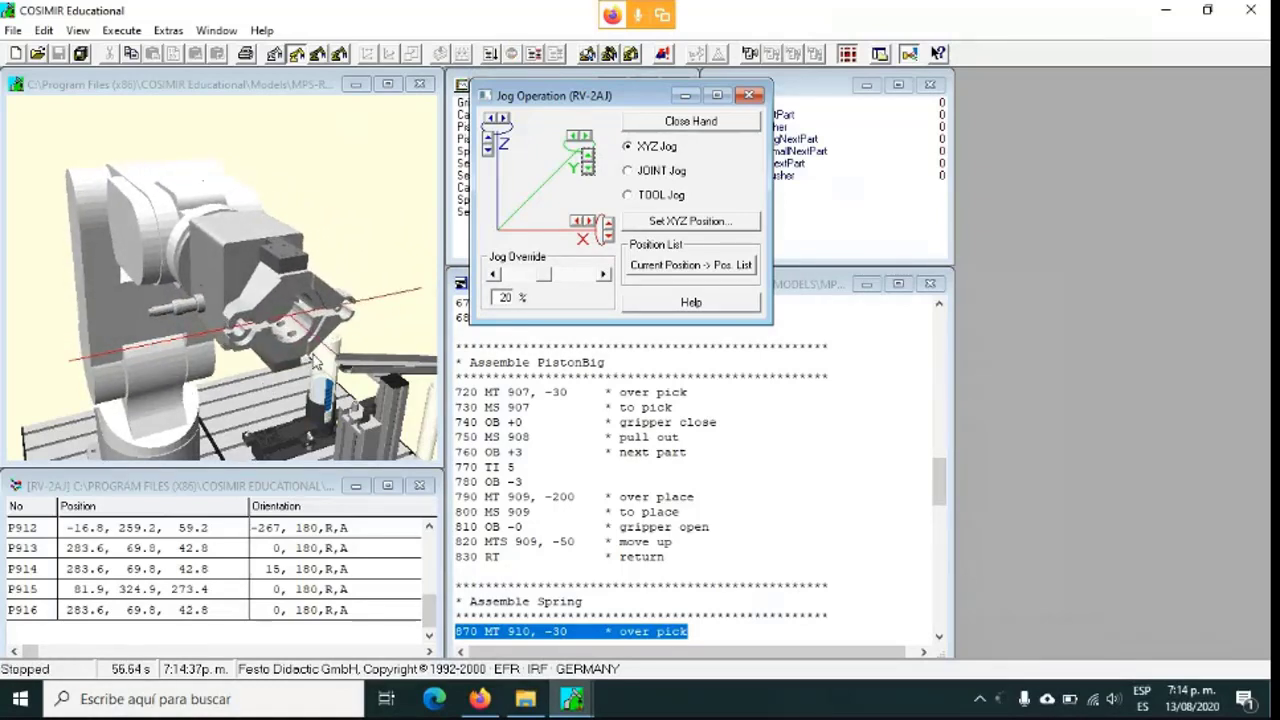
click(488, 151)
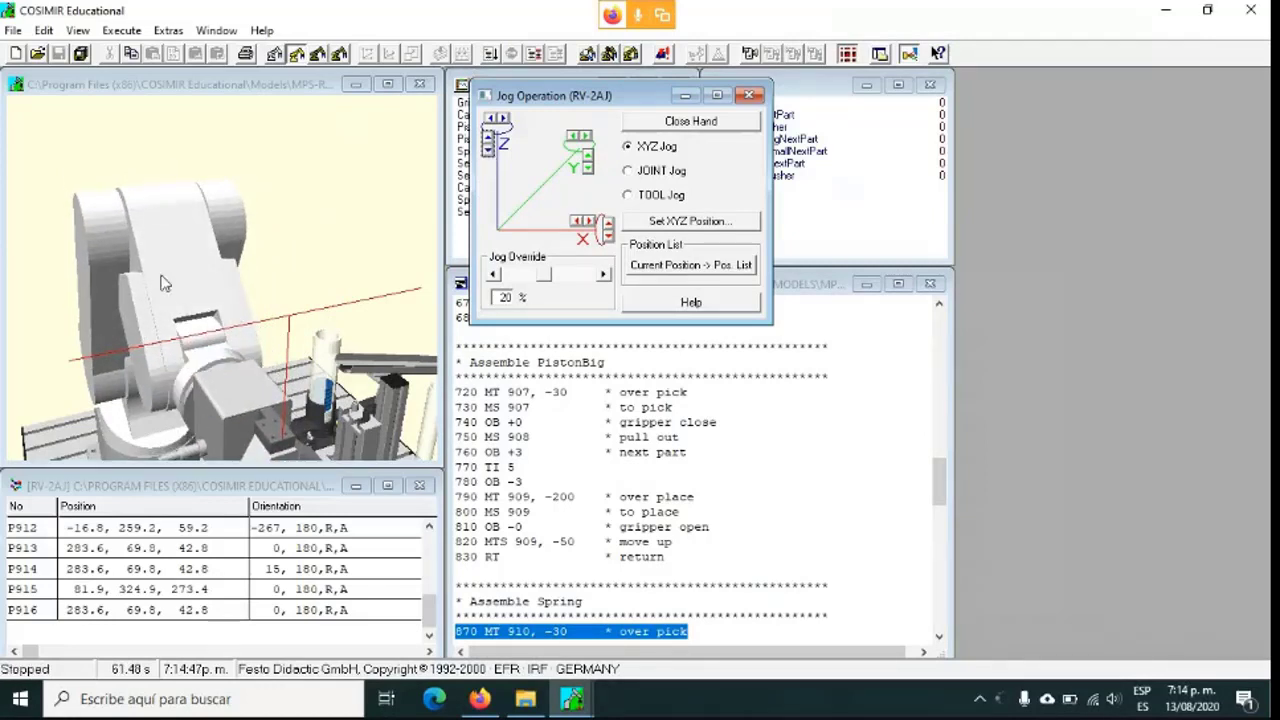
click(489, 141)
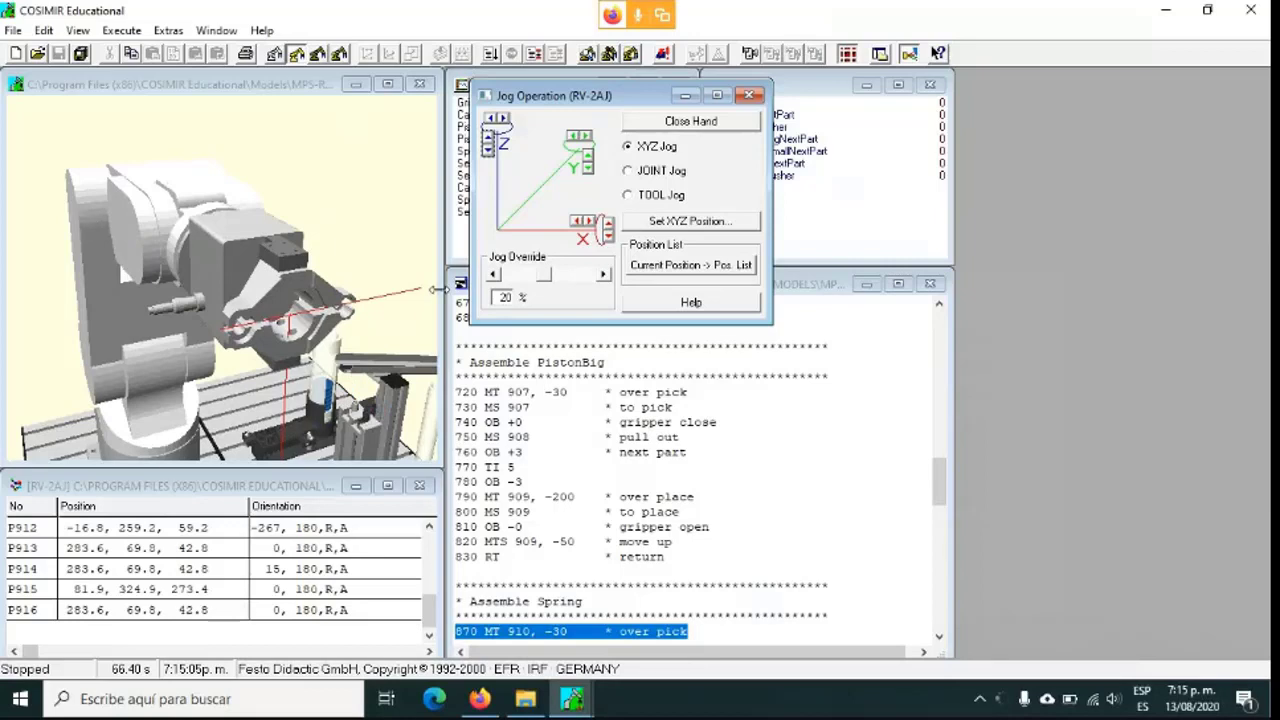
Jog the gripper's rotation about the X axis, raising the Jog Override to 47 % and to 100 %.
click(607, 229)
click(608, 228)
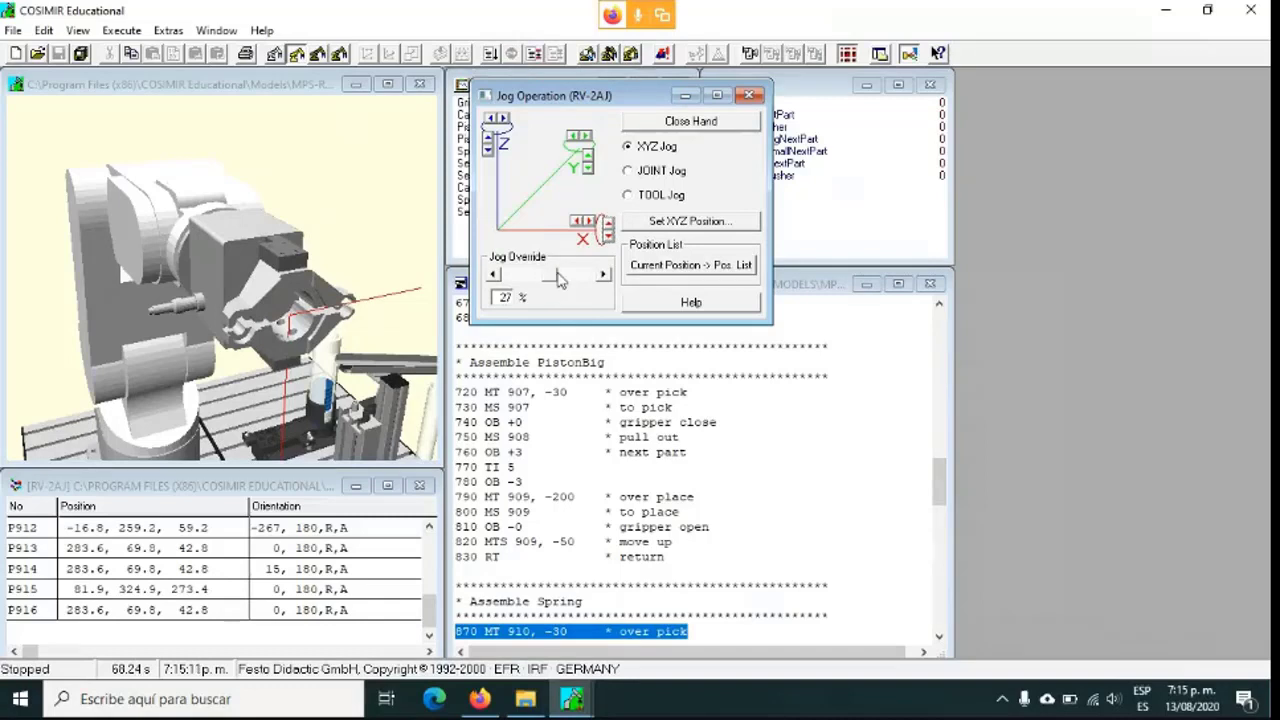
drag(543, 276, 573, 282)
click(609, 227)
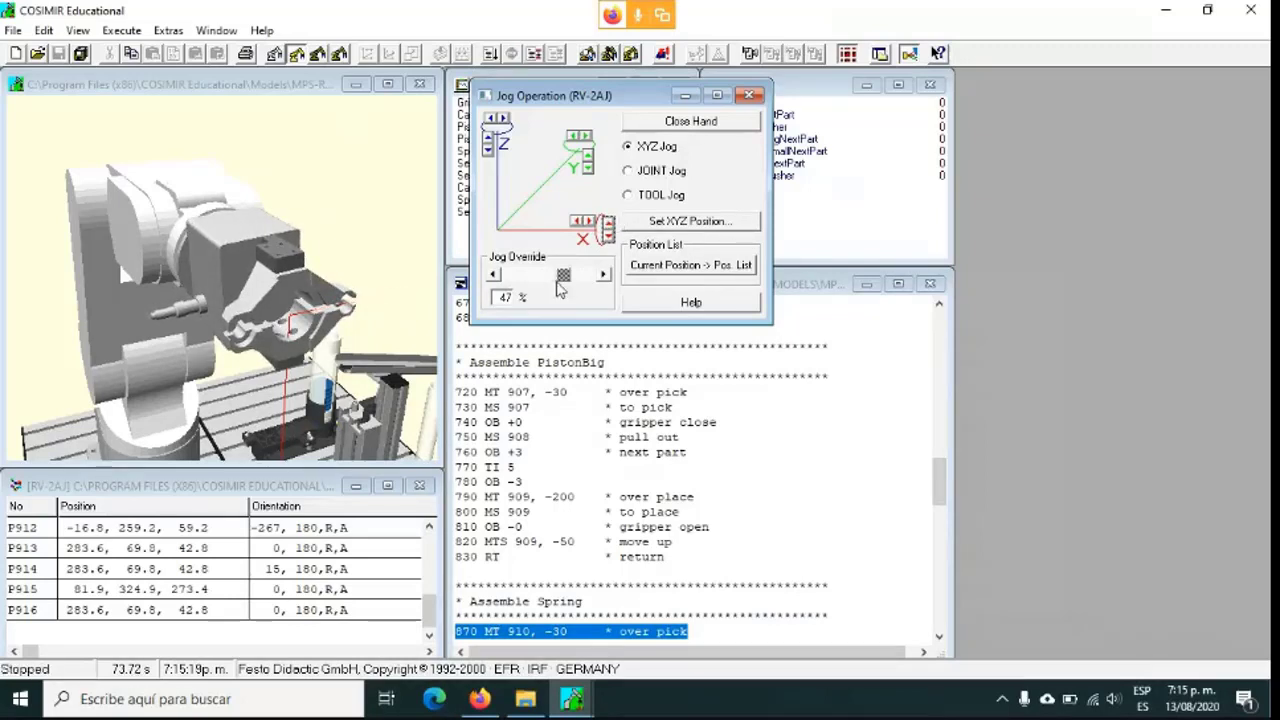
drag(560, 289, 590, 285)
click(610, 228)
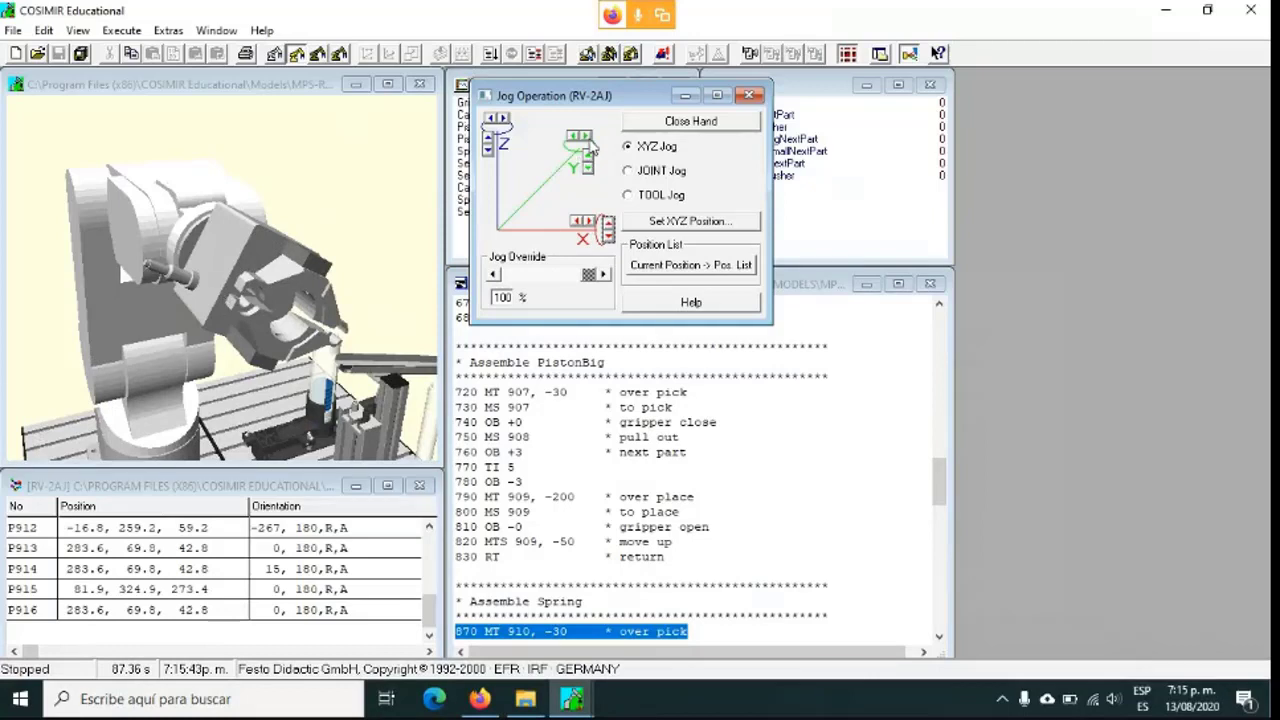
Jog the gripper's rotation about the Y axis in both directions at 100 % override.
click(588, 140)
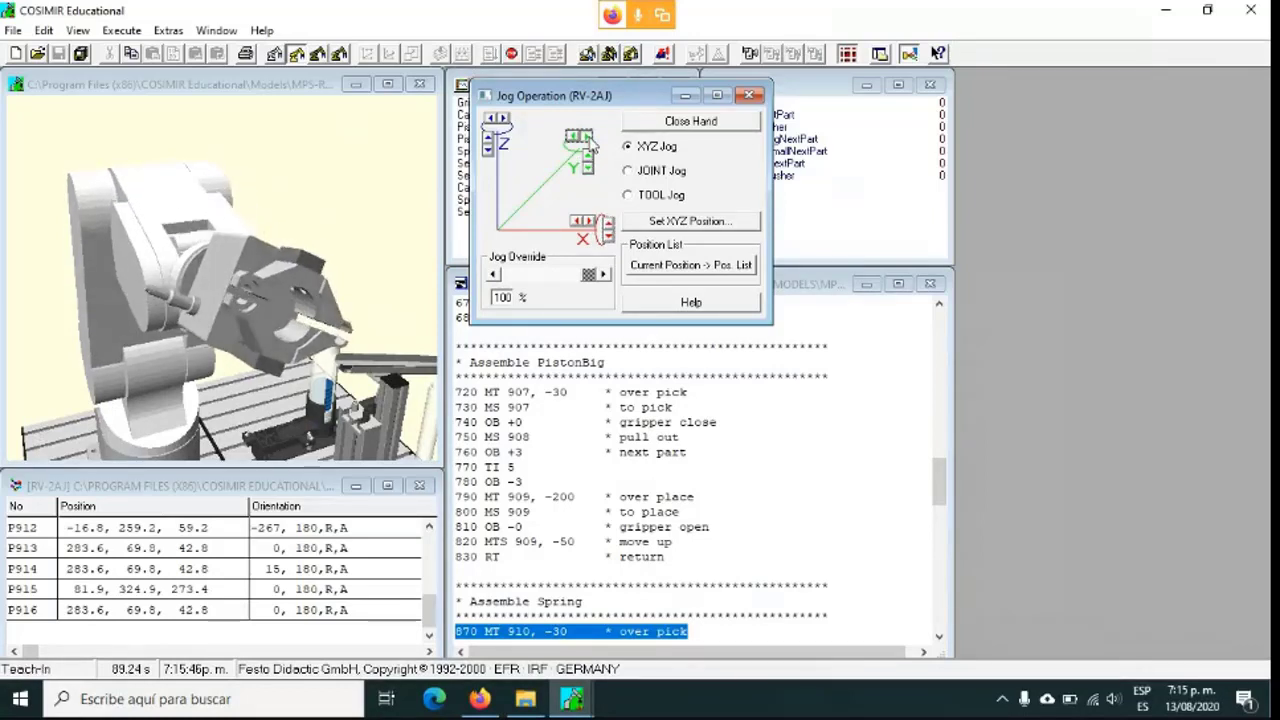
click(577, 143)
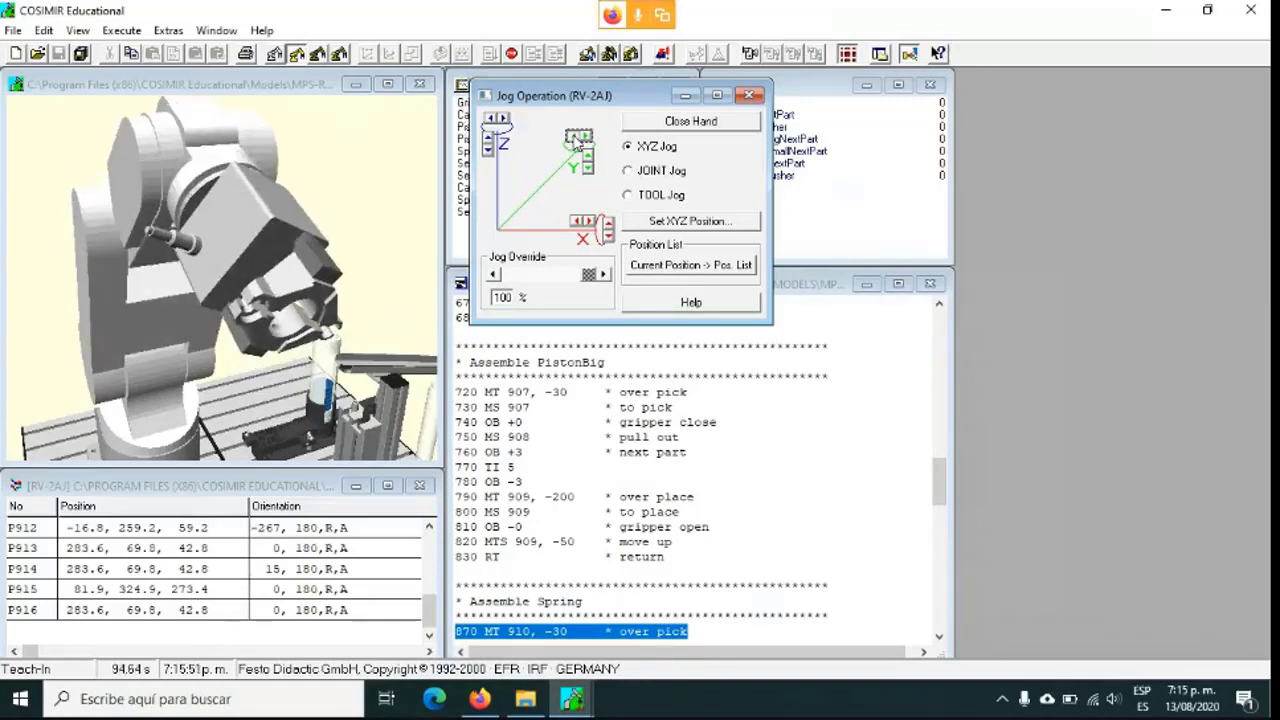
click(592, 143)
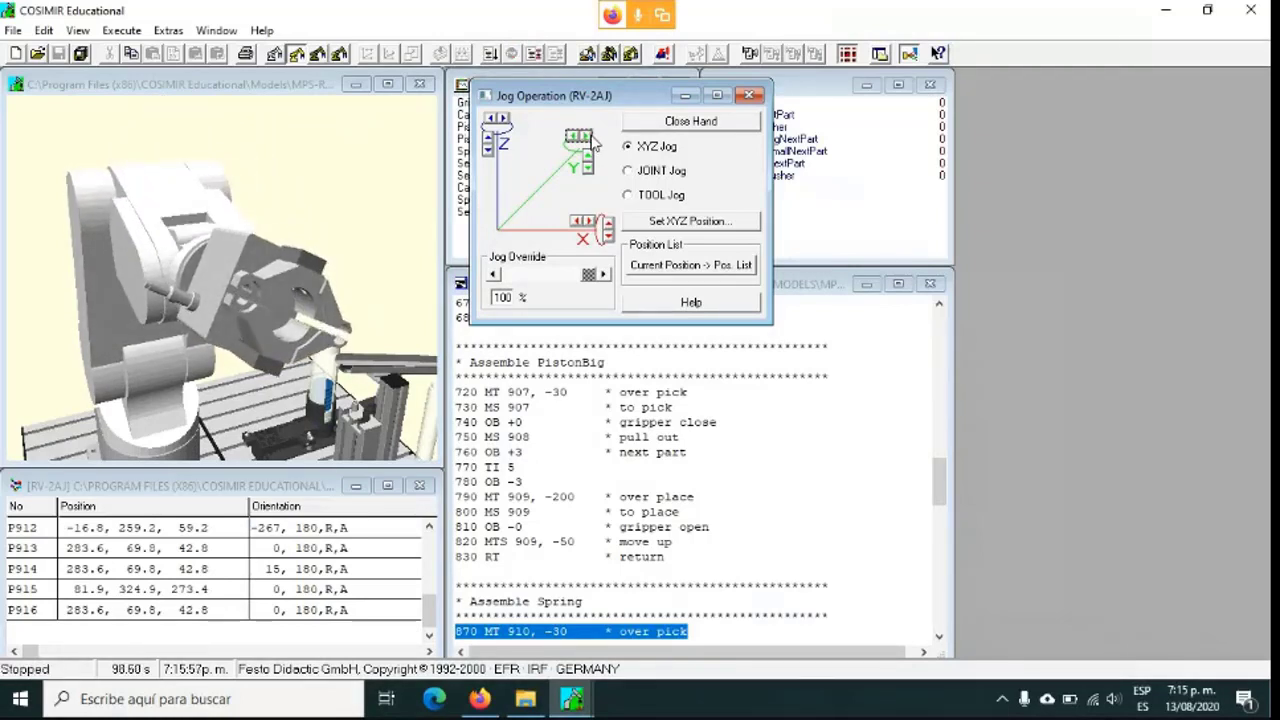
click(579, 137)
click(579, 138)
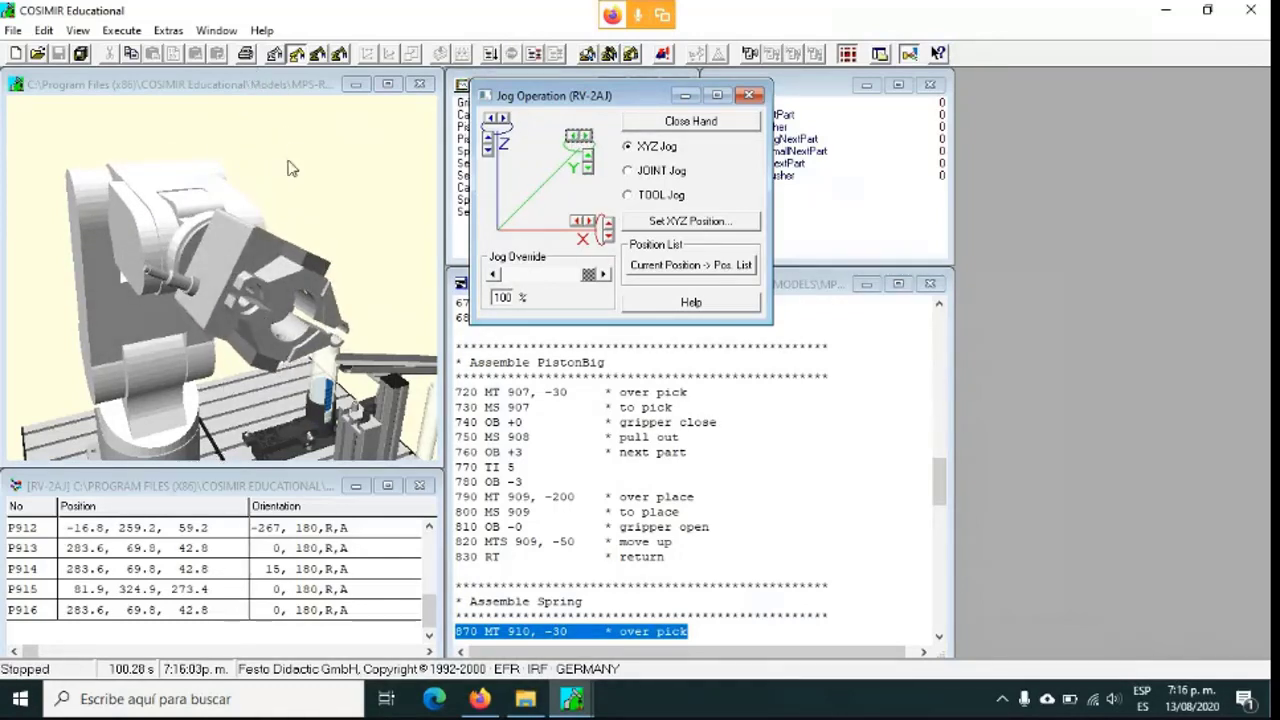
Jog the gripper's rotation about the Z axis in small repeated moves at 100 % override.
click(497, 119)
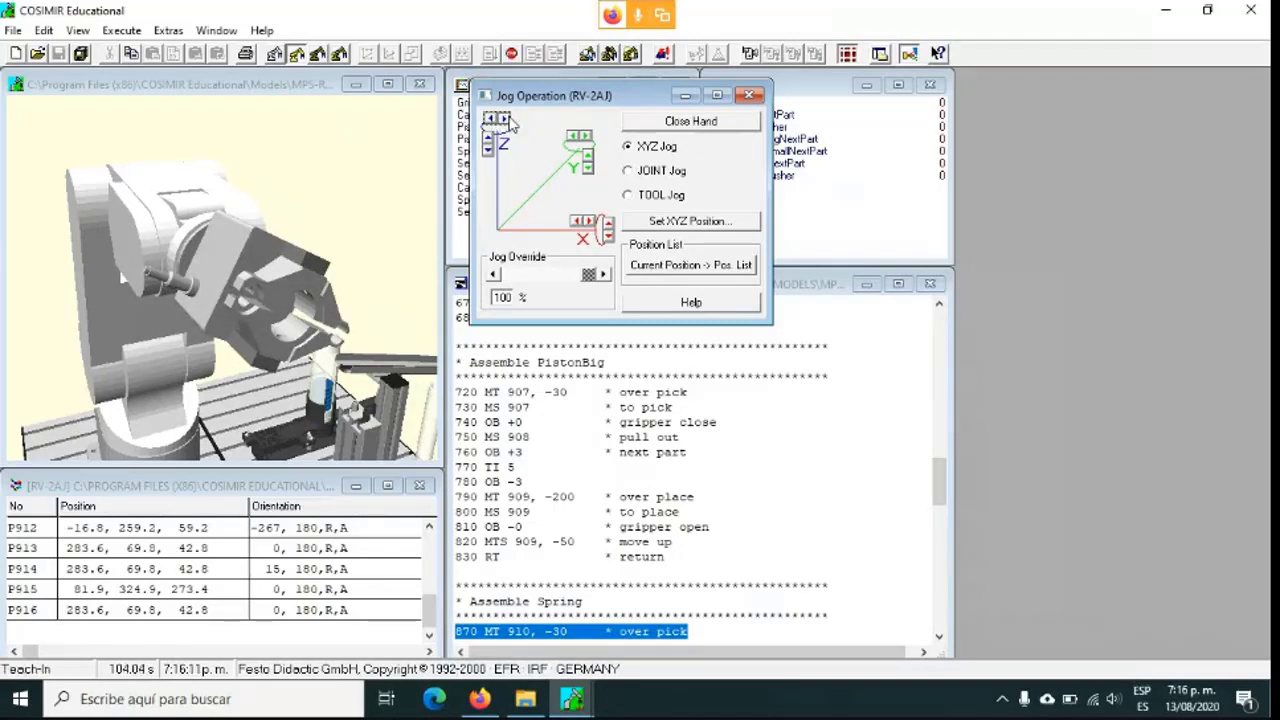
click(507, 118)
click(507, 118)
click(507, 118)
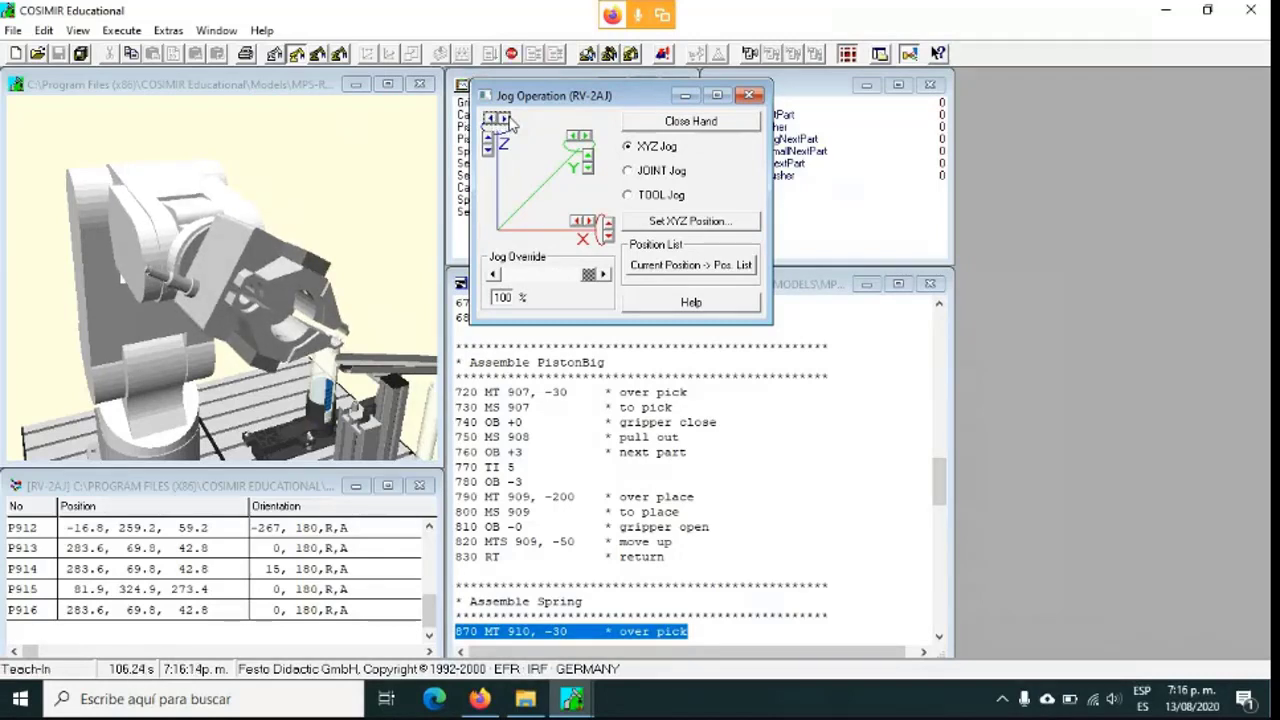
click(507, 118)
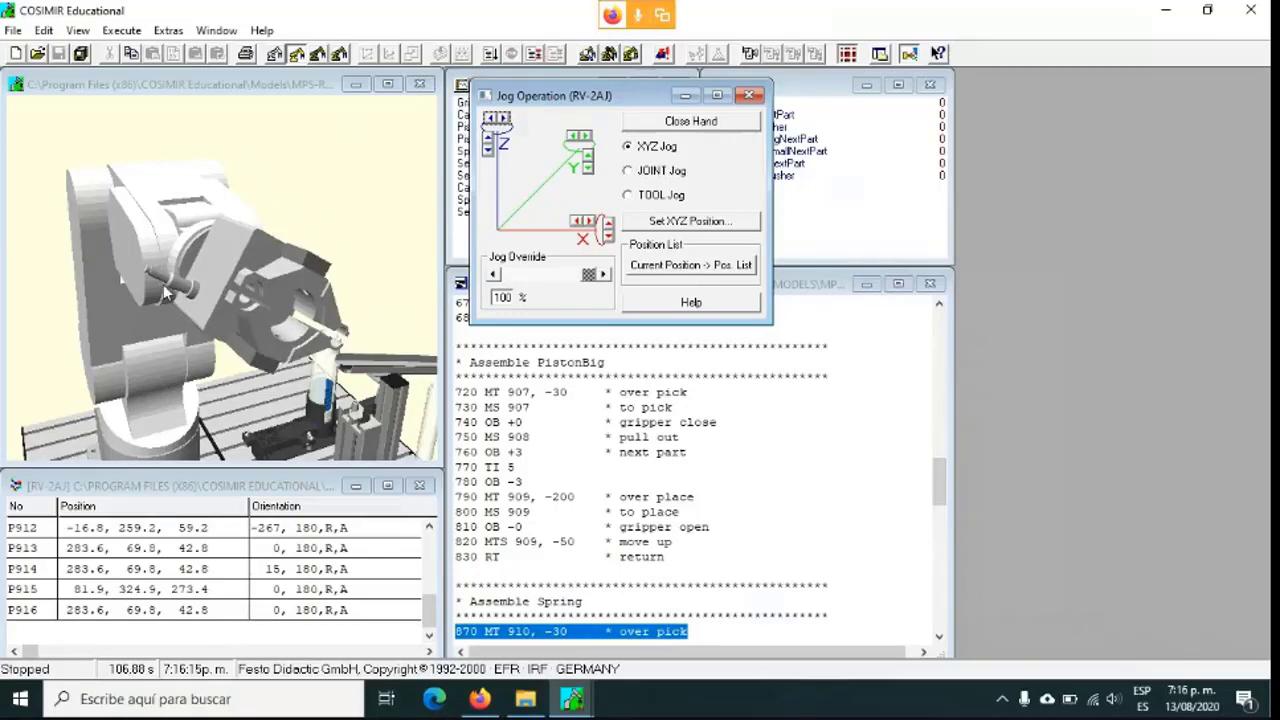
Try to jog the robot along Z and rotate it about the Z axis at 100 % while viewing the gripper from closer.
drag(165, 292, 210, 276)
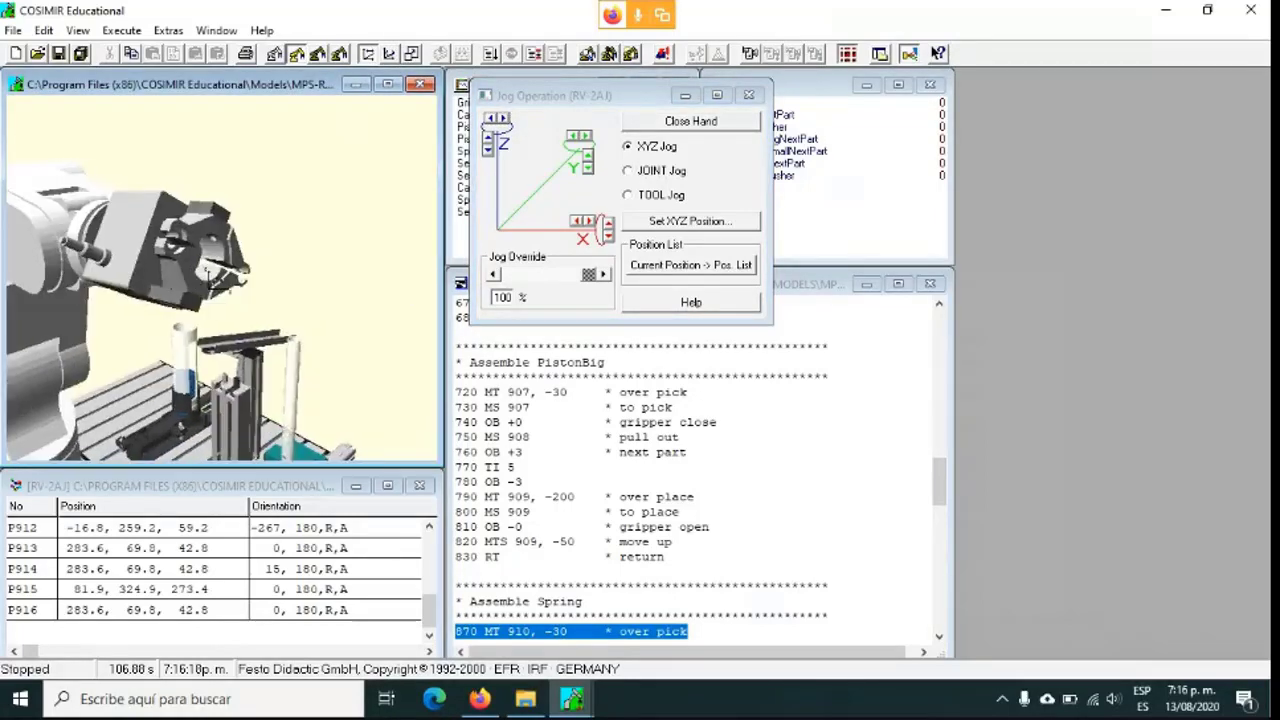
click(489, 146)
click(712, 411)
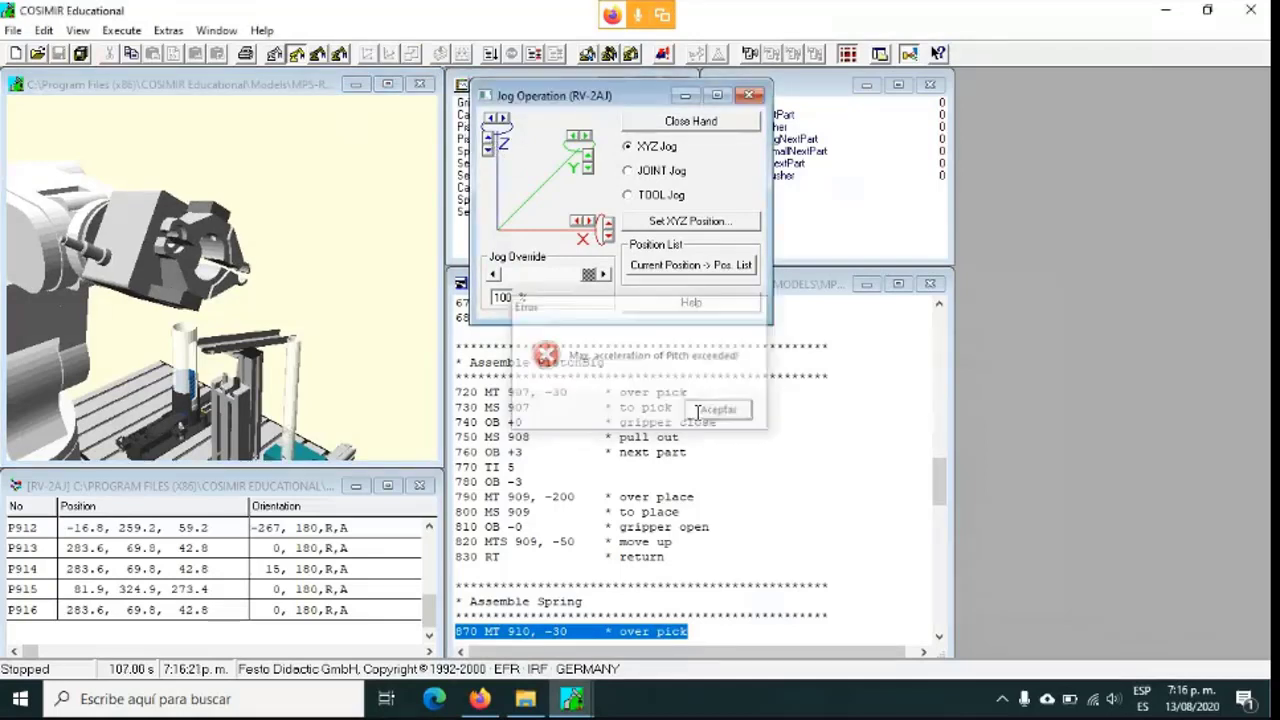
click(503, 118)
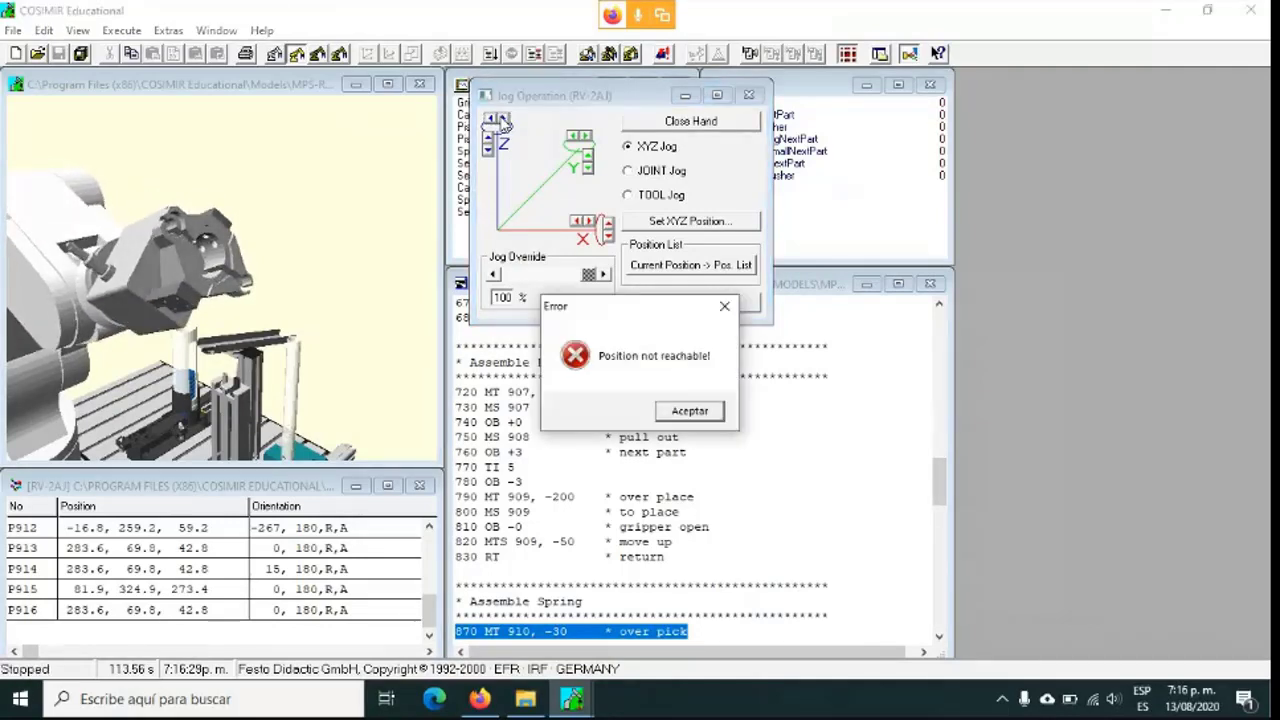
click(688, 410)
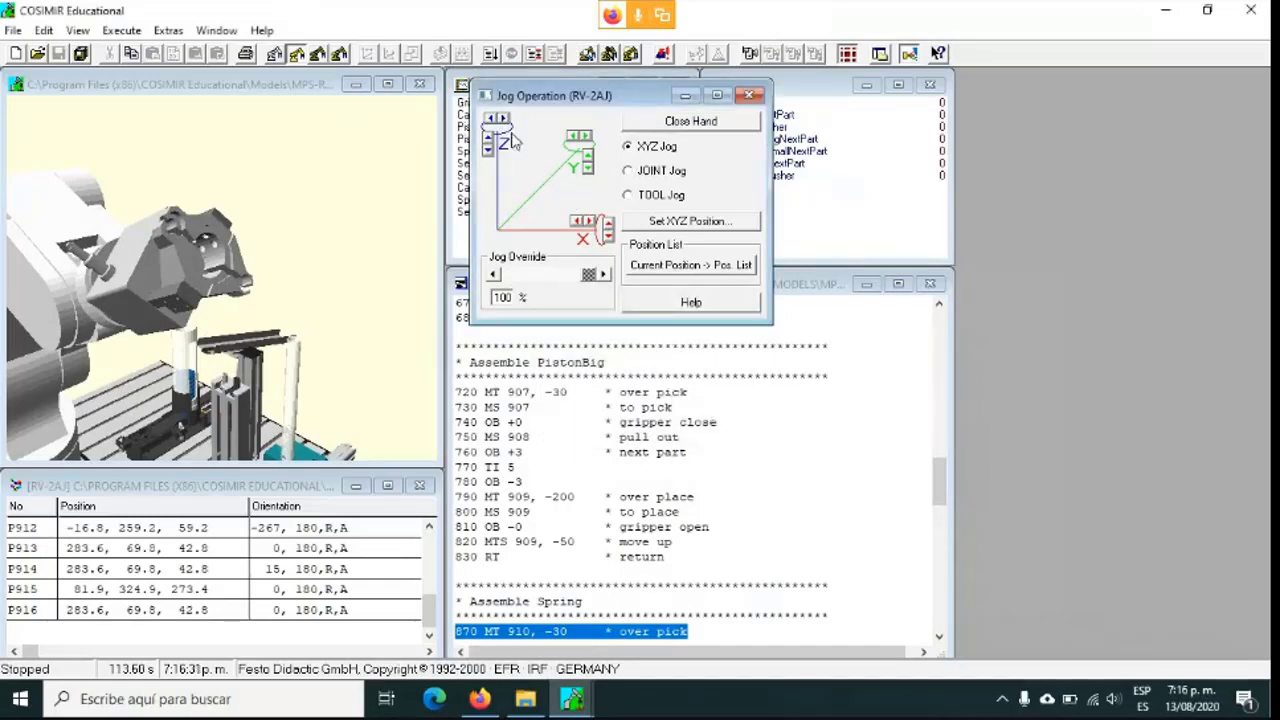
Reset the workcell and jog the rotation about the Z axis again at 100 % override.
click(43, 30)
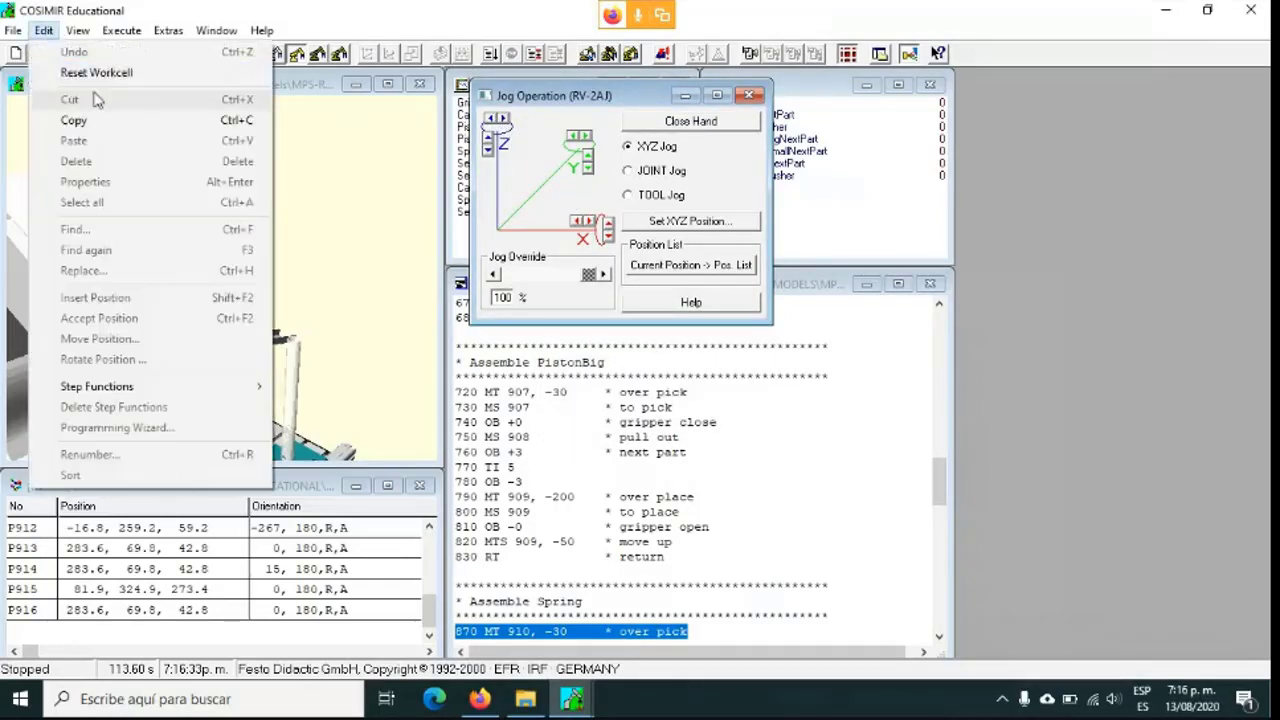
click(96, 73)
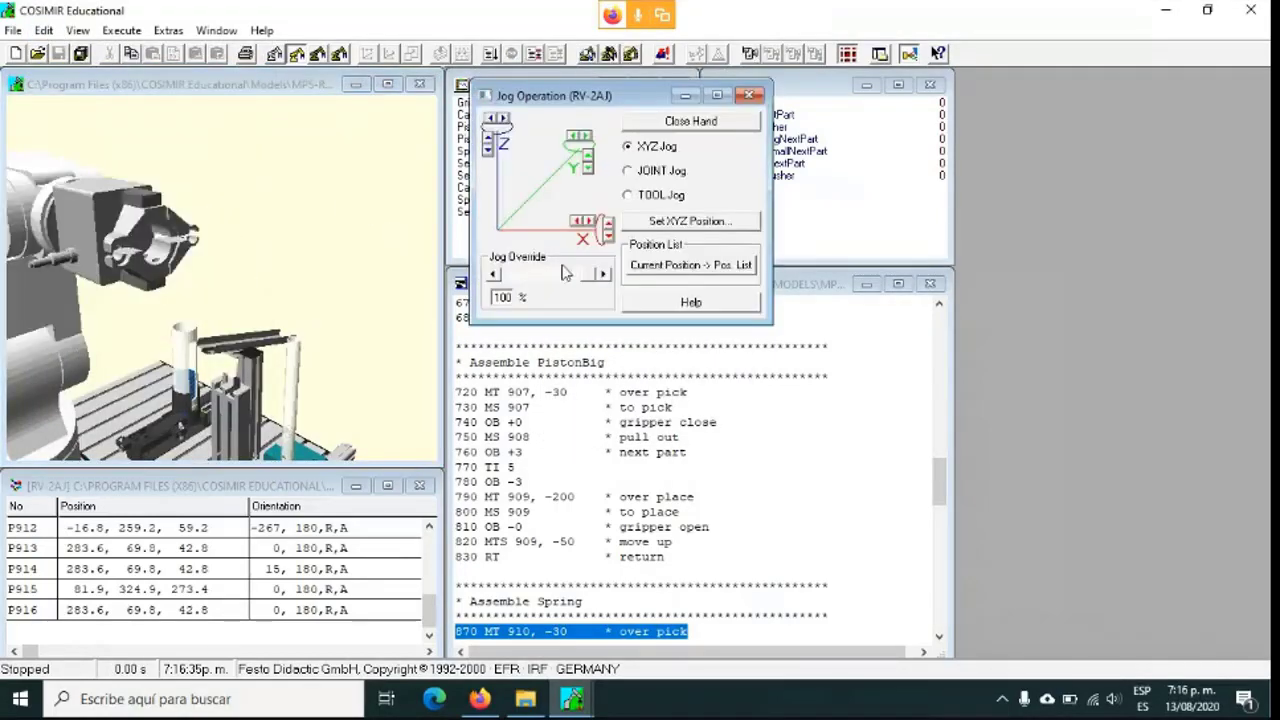
click(503, 119)
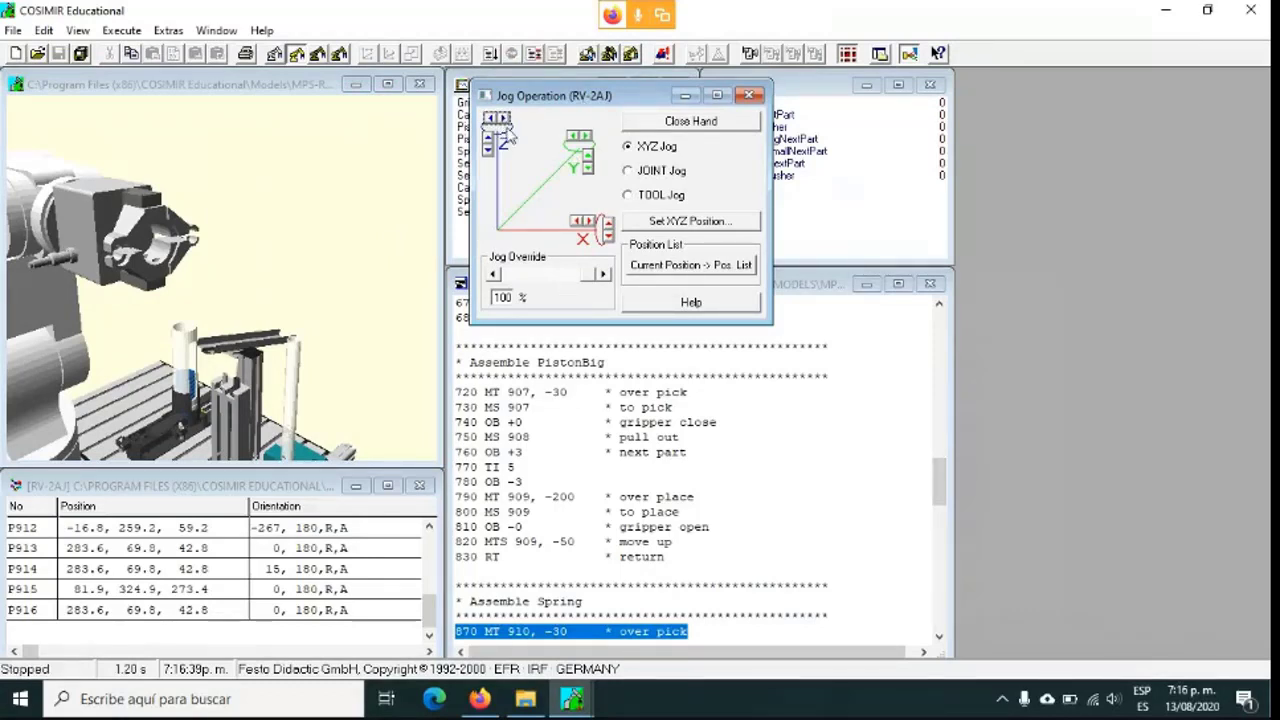
click(504, 120)
click(499, 121)
Switch to JOINT Jog and jog the Pitch joint in its positive direction at 100 % override.
click(628, 171)
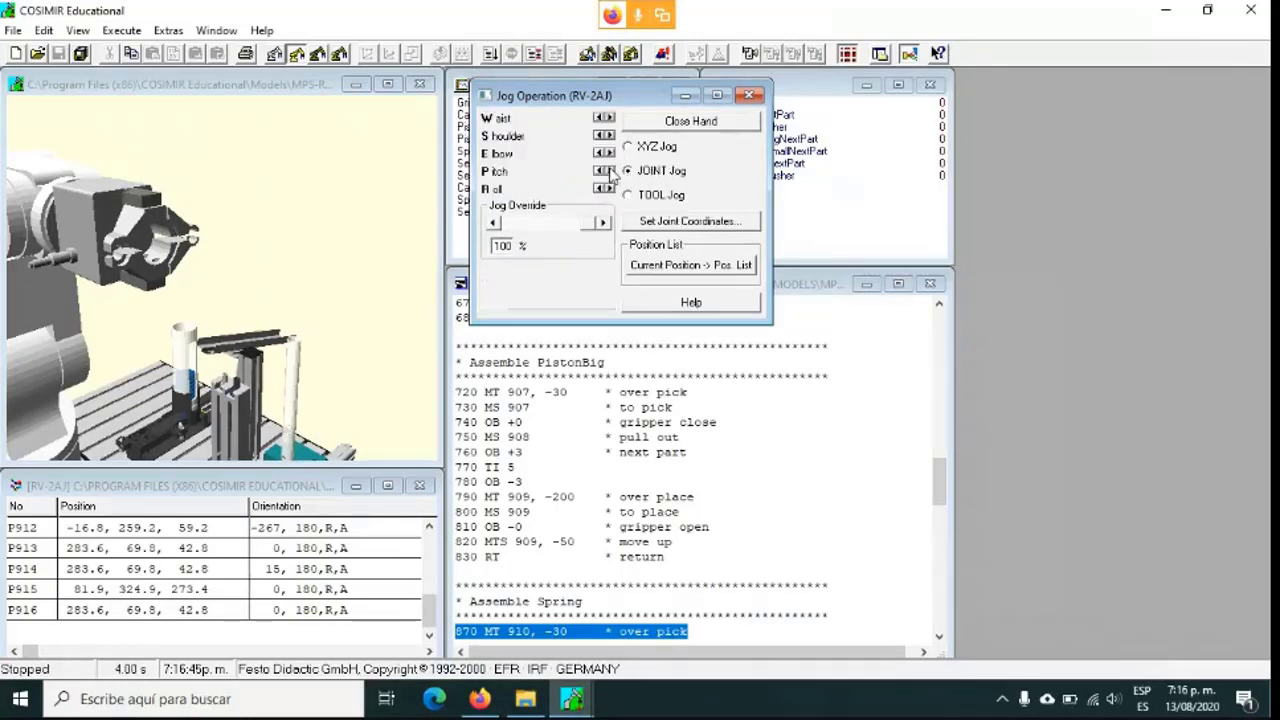
click(610, 171)
click(611, 171)
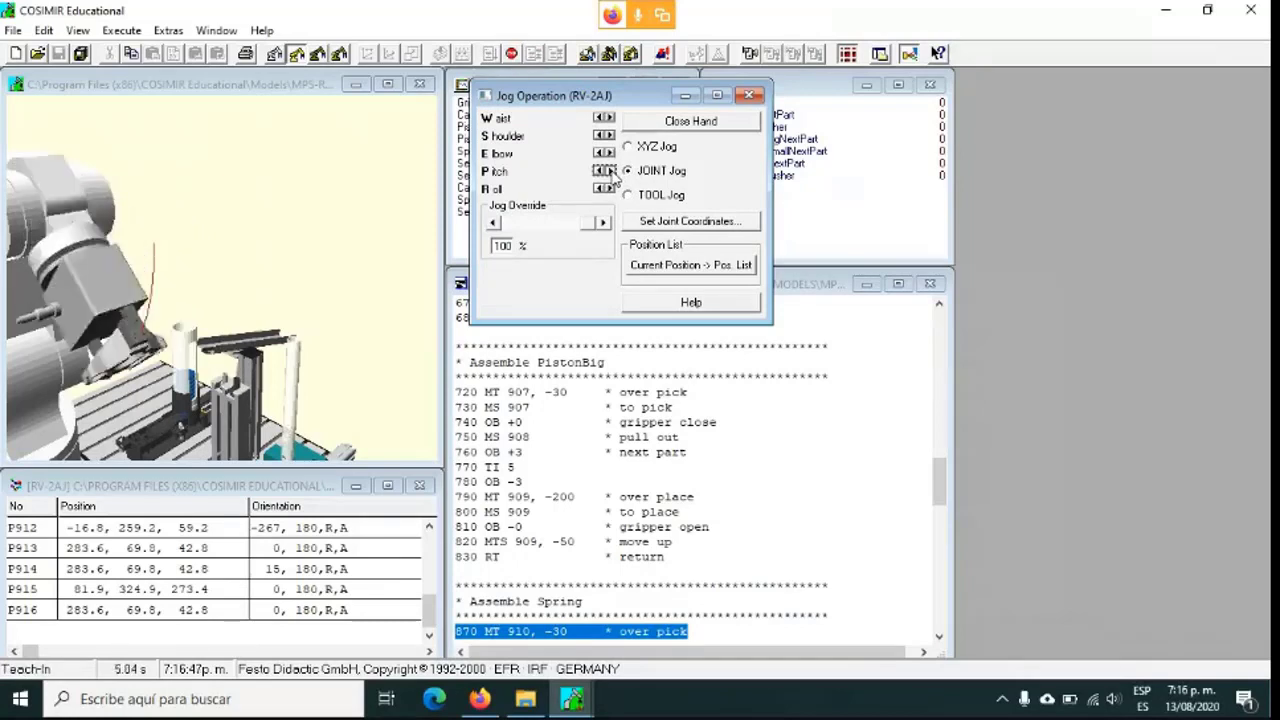
click(702, 411)
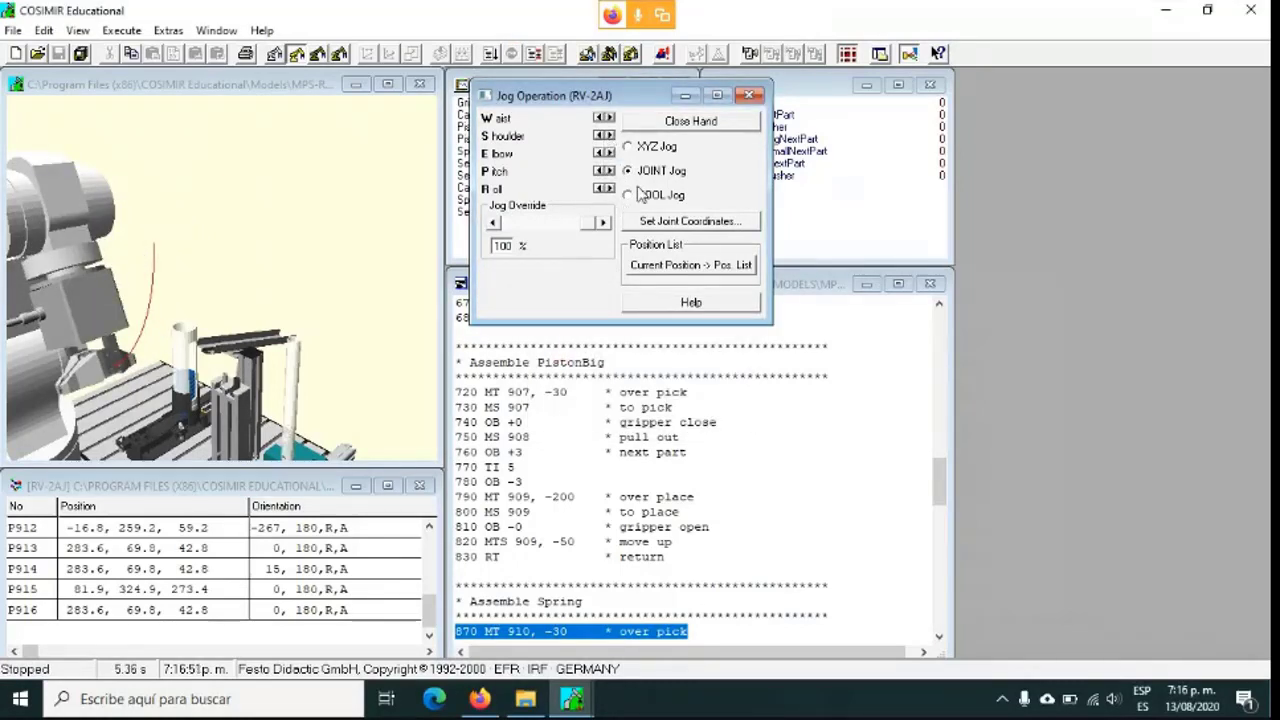
Return to XYZ Jog, lower the Jog Override to 28 % and jog the robot in the positive X direction.
click(630, 146)
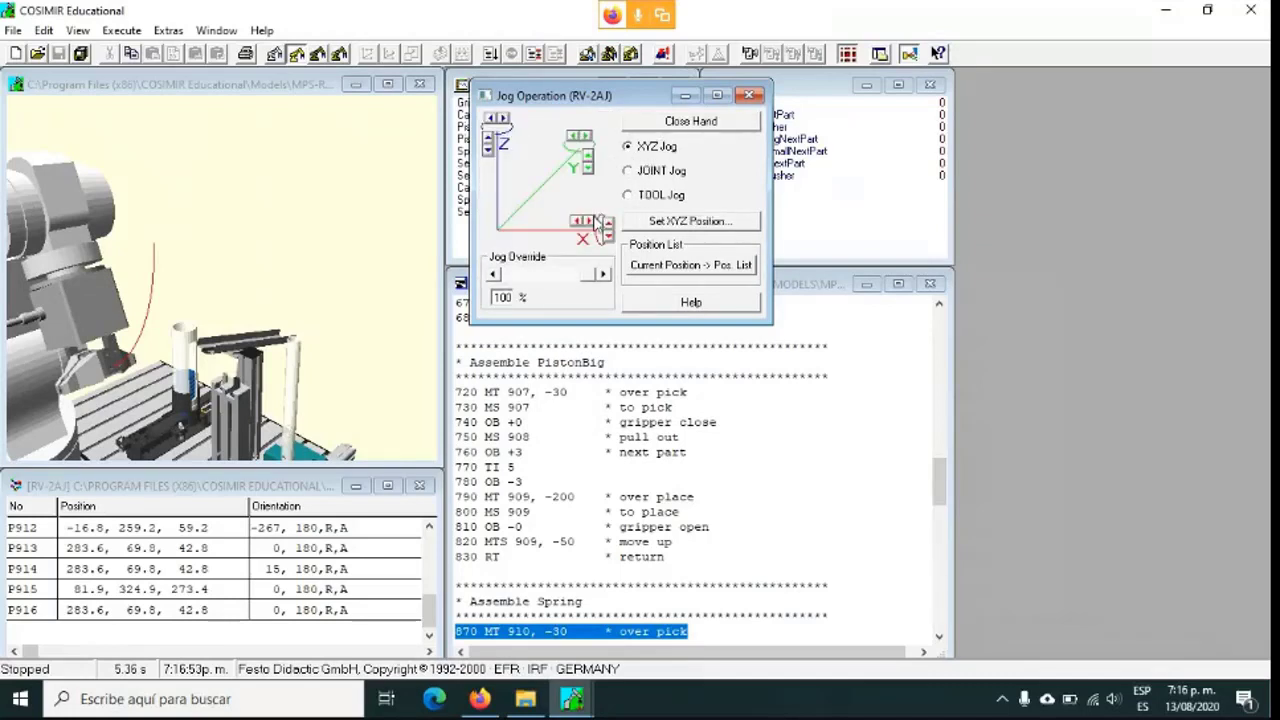
click(597, 222)
click(718, 411)
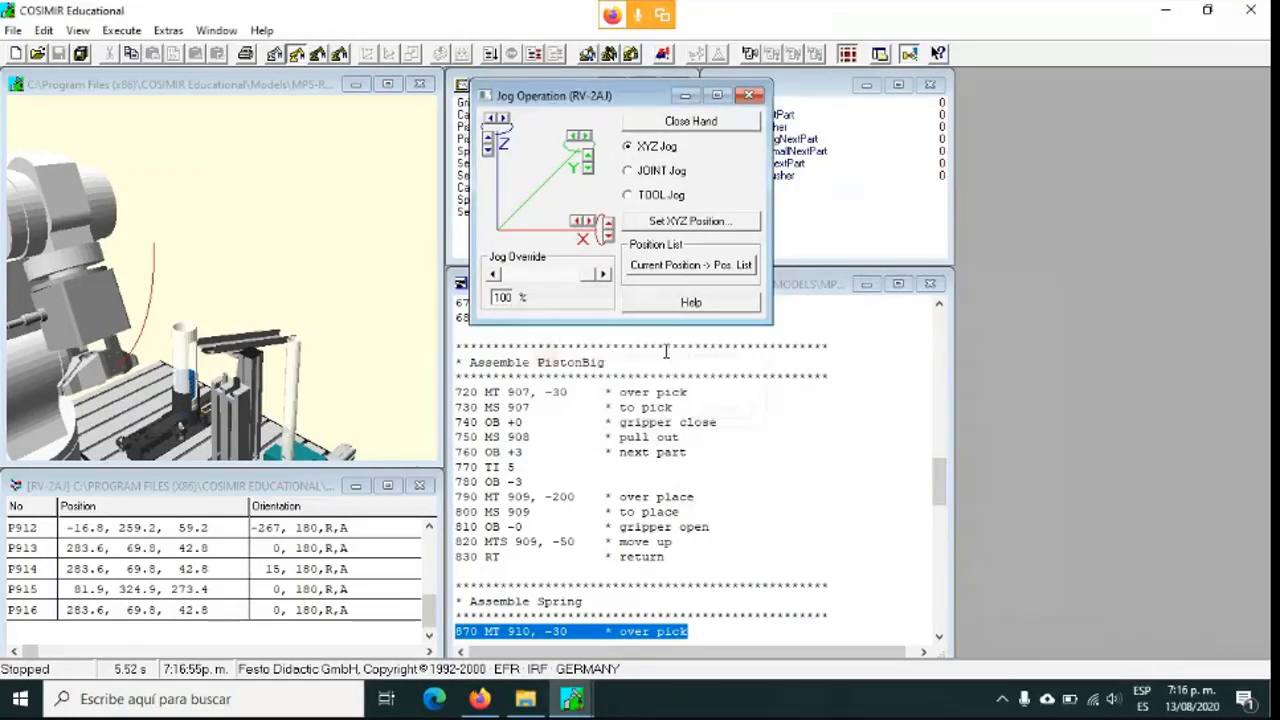
drag(597, 276, 552, 277)
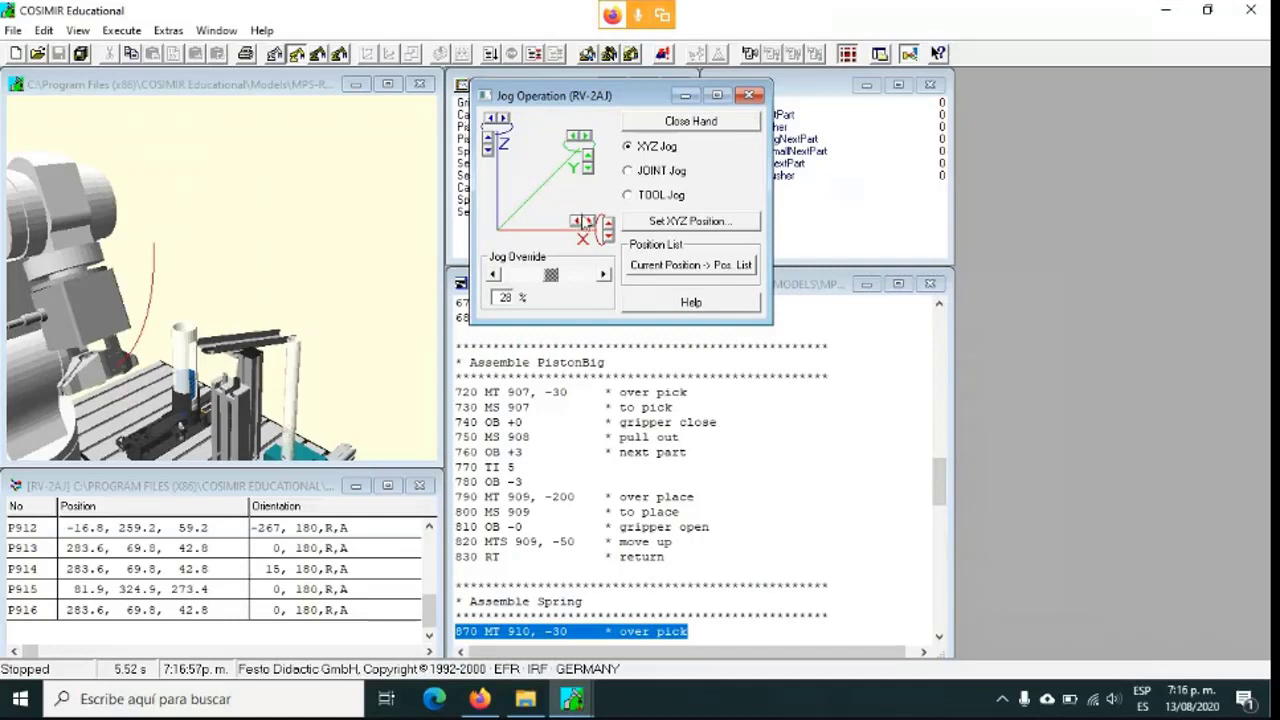
click(589, 224)
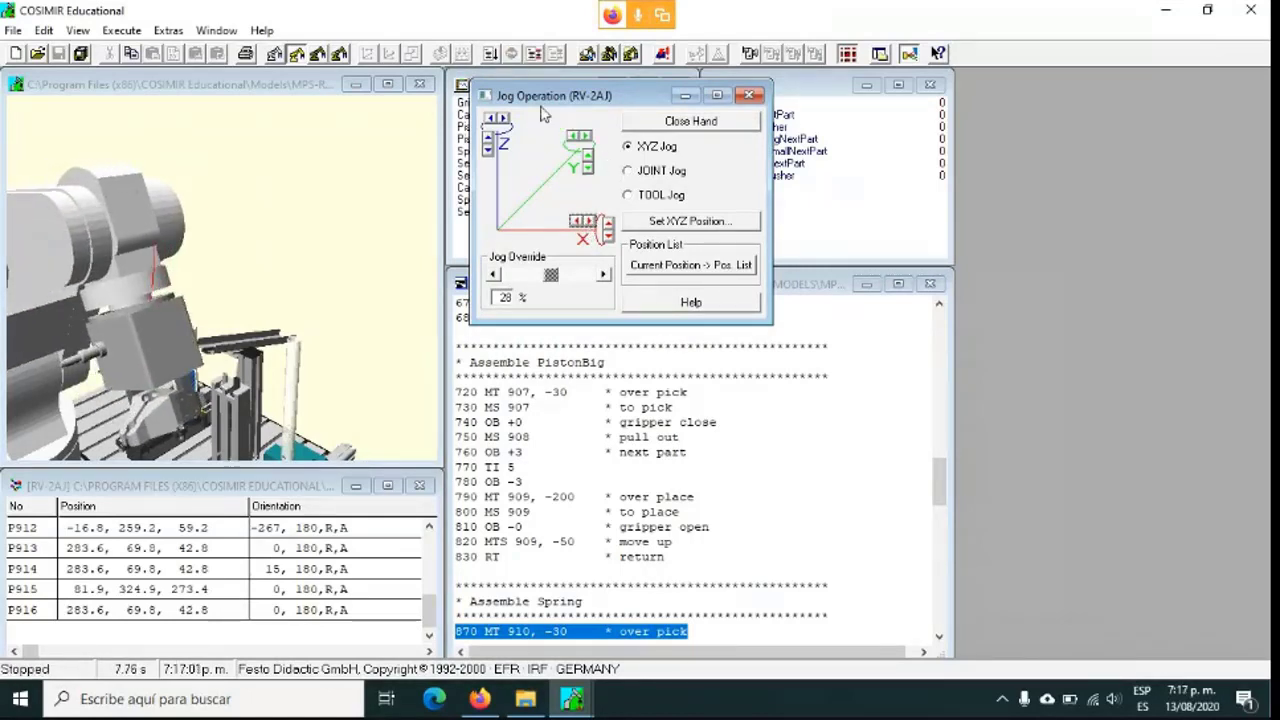
Jog the rotation about the Z axis at 28 %, and try it again with the Jog Override raised to 100 %.
click(505, 118)
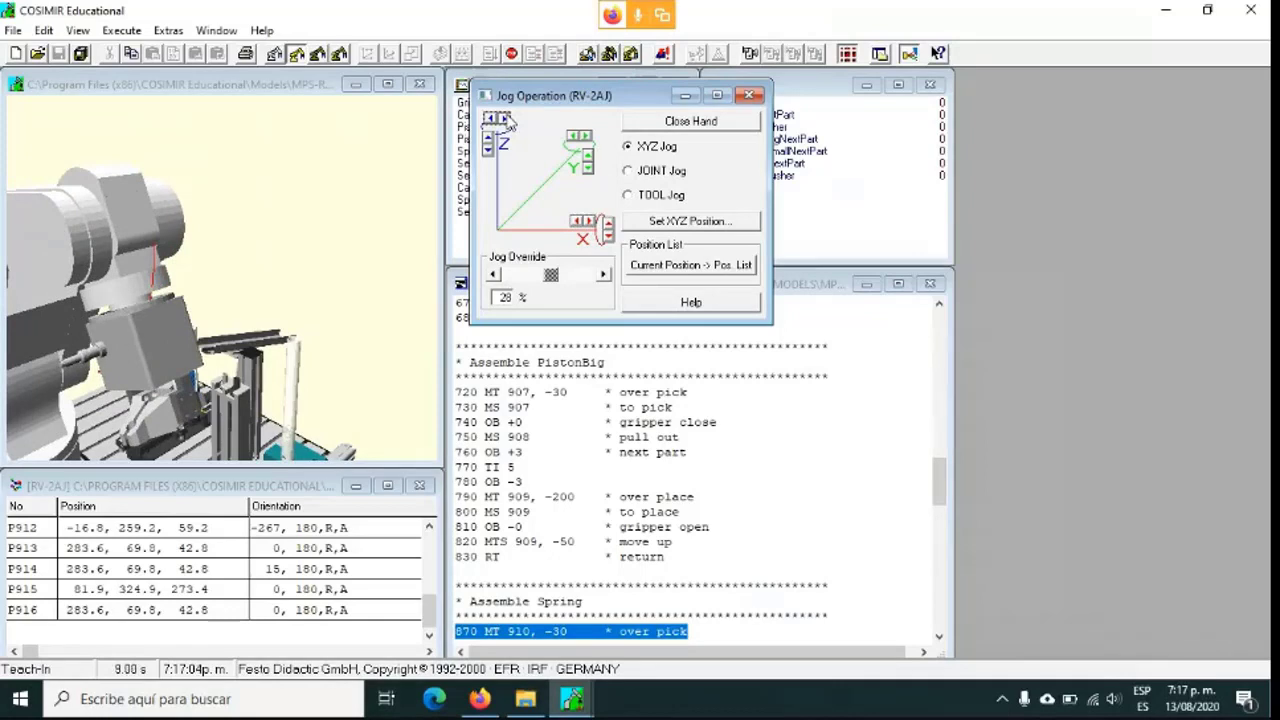
drag(573, 279, 600, 279)
drag(504, 120, 494, 125)
click(700, 411)
key(Return)
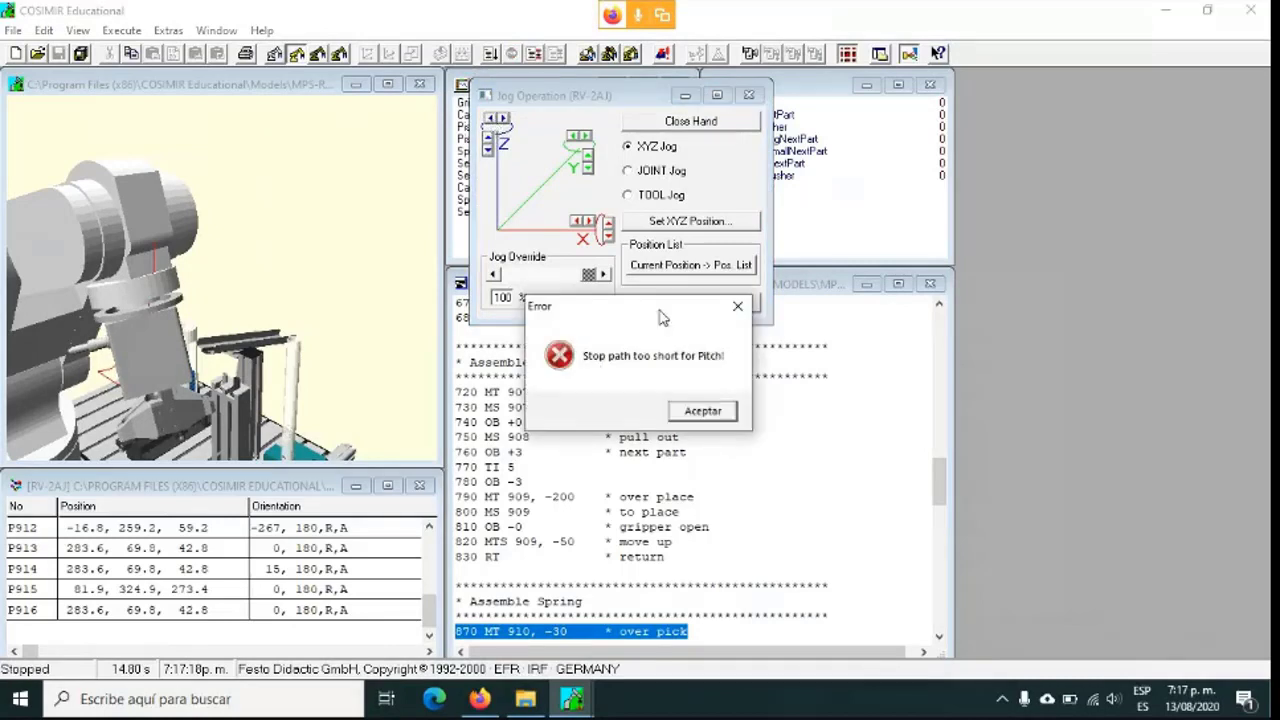
click(722, 410)
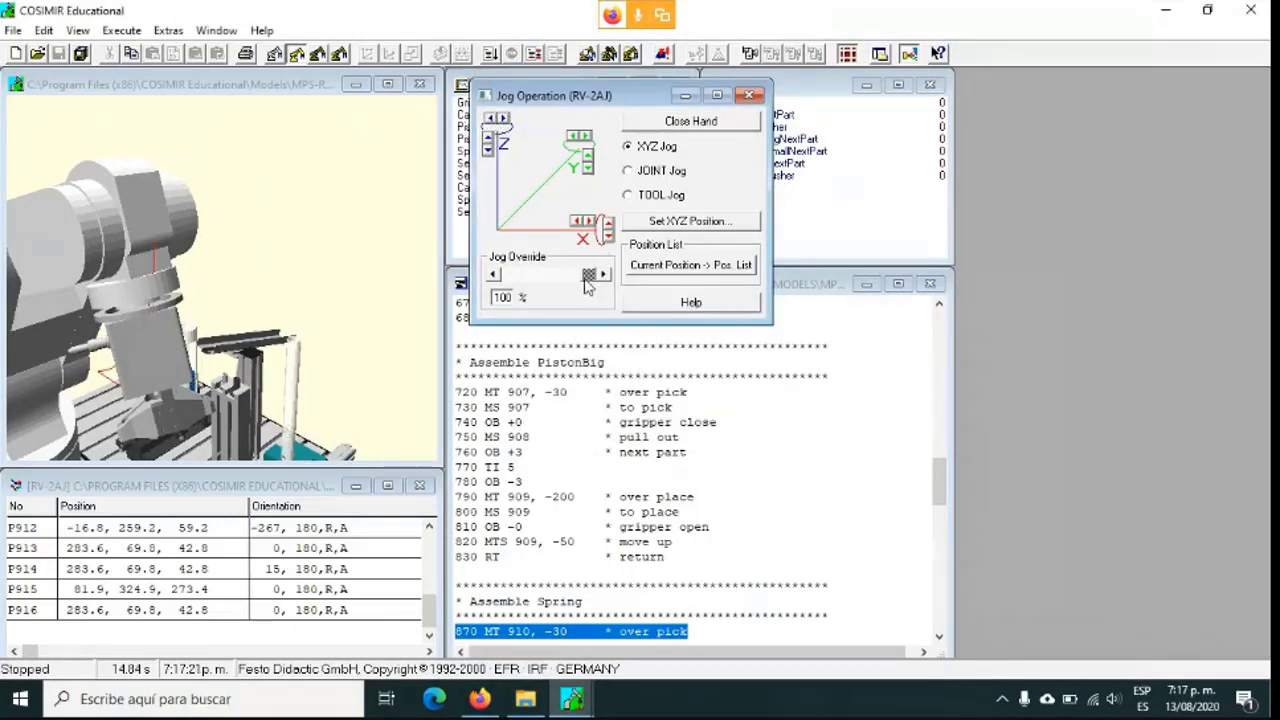
Lower the Jog Override to 76 % and retry the rotation about the Z axis.
drag(586, 280, 577, 280)
drag(492, 118, 492, 118)
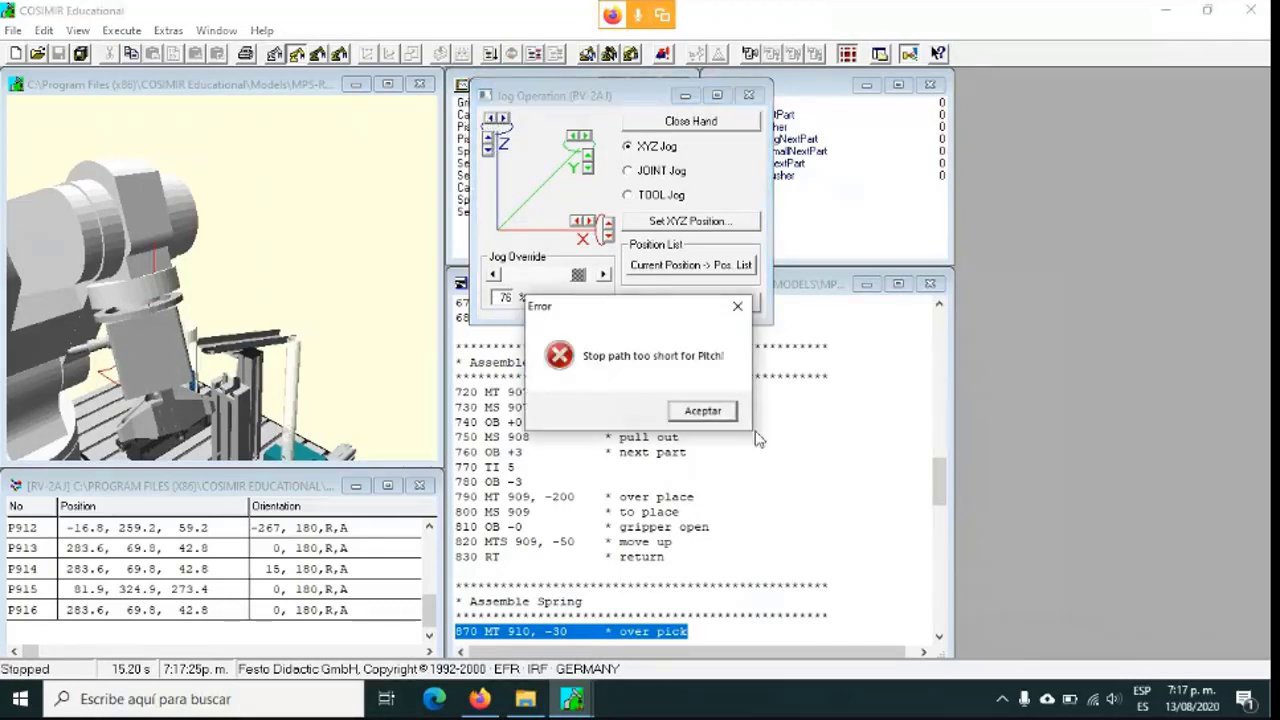
click(729, 413)
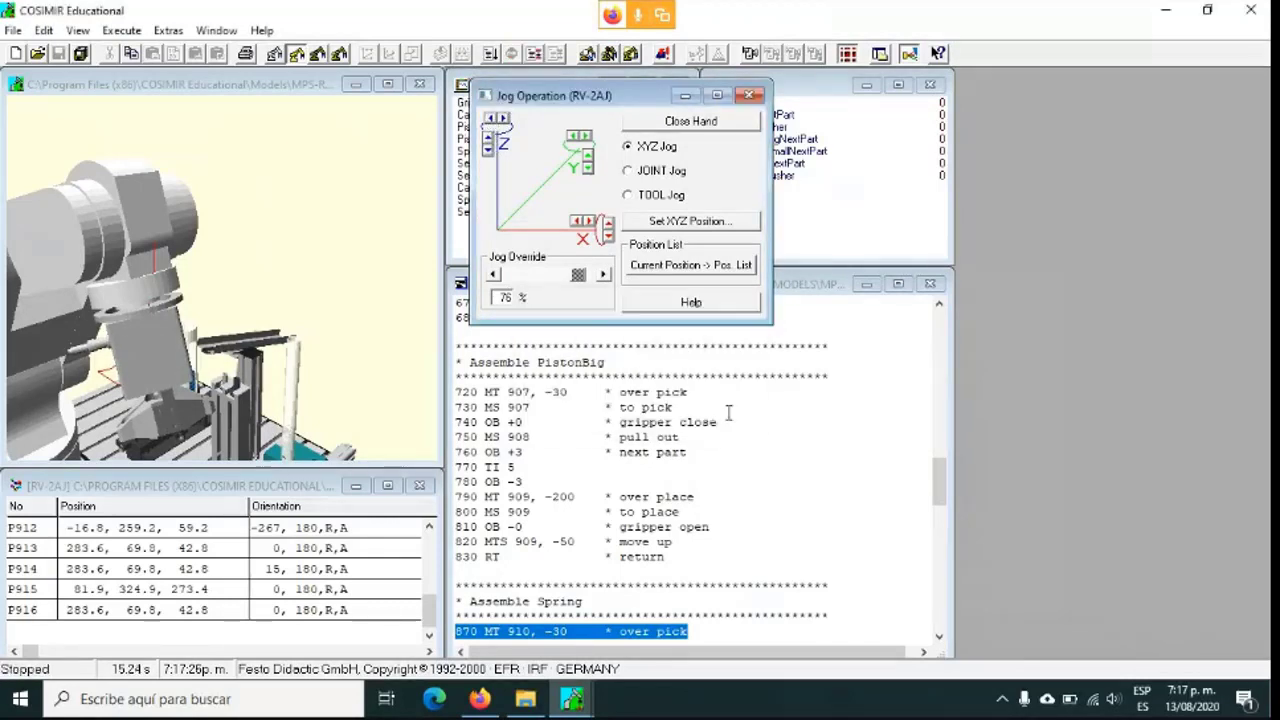
click(496, 118)
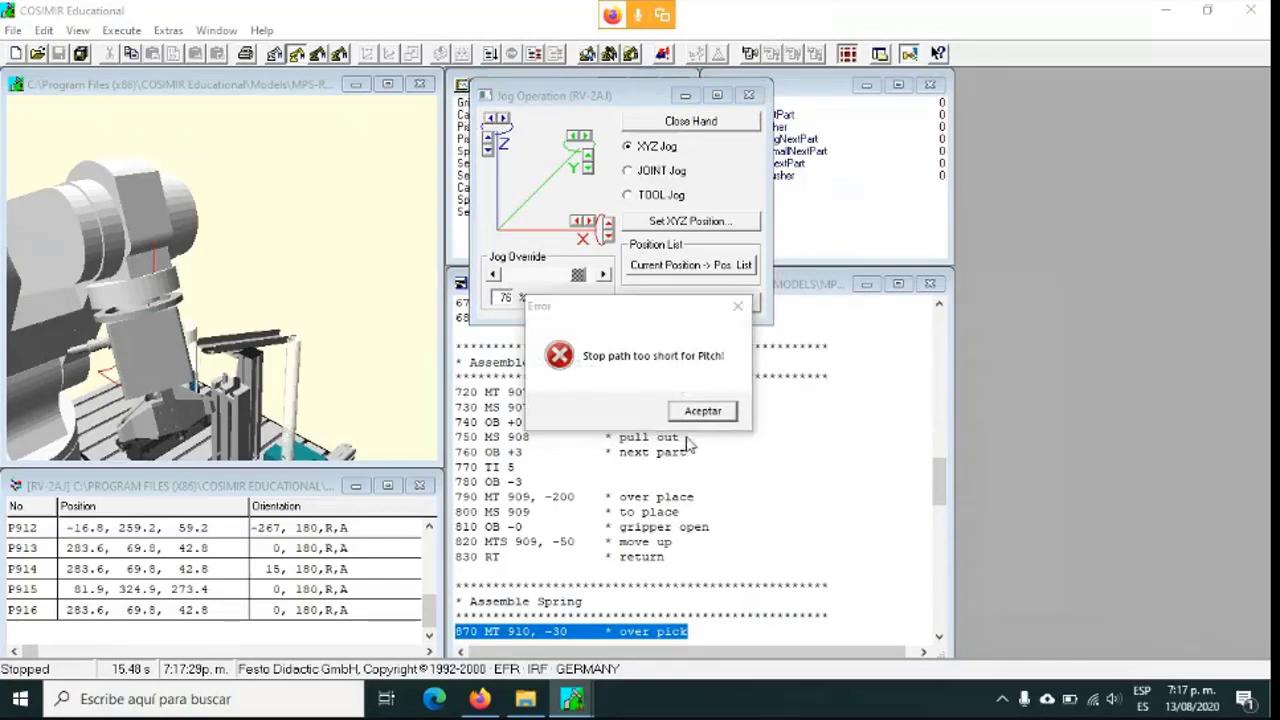
click(703, 411)
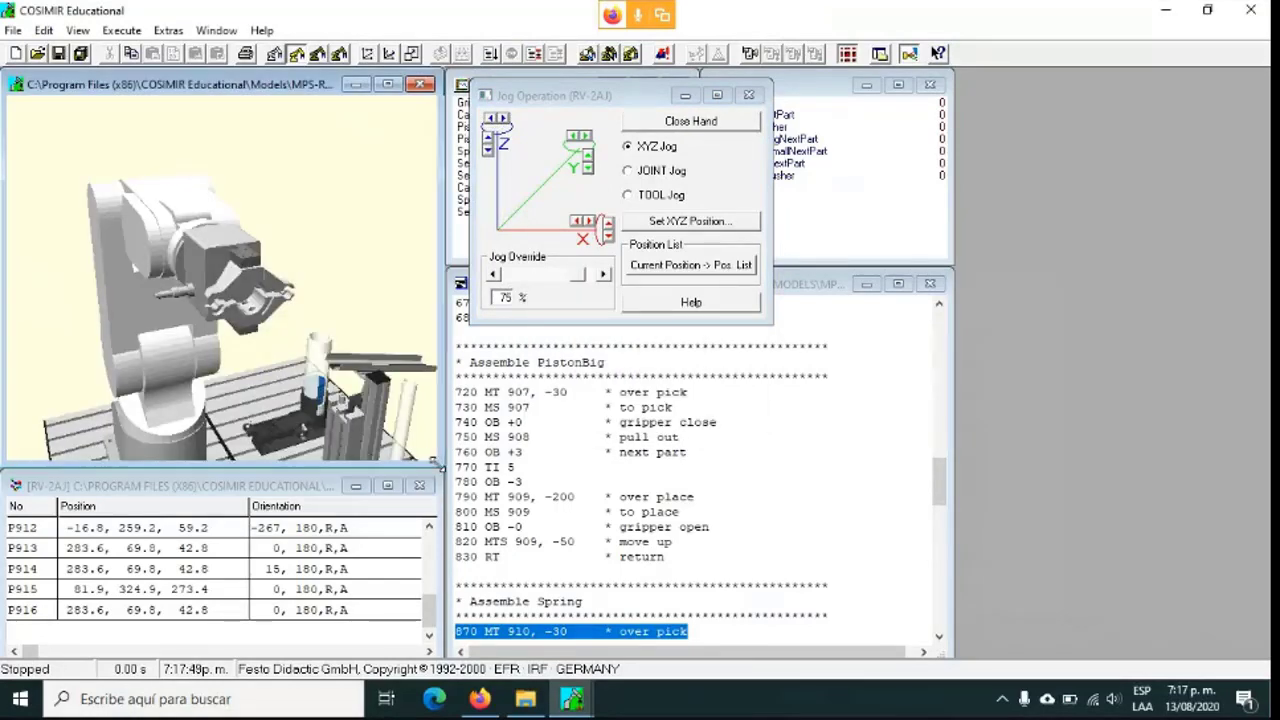
Enlarge the workcell view, move the Jog Operation window clear of it, and switch to TOOL Jog.
drag(438, 466, 638, 633)
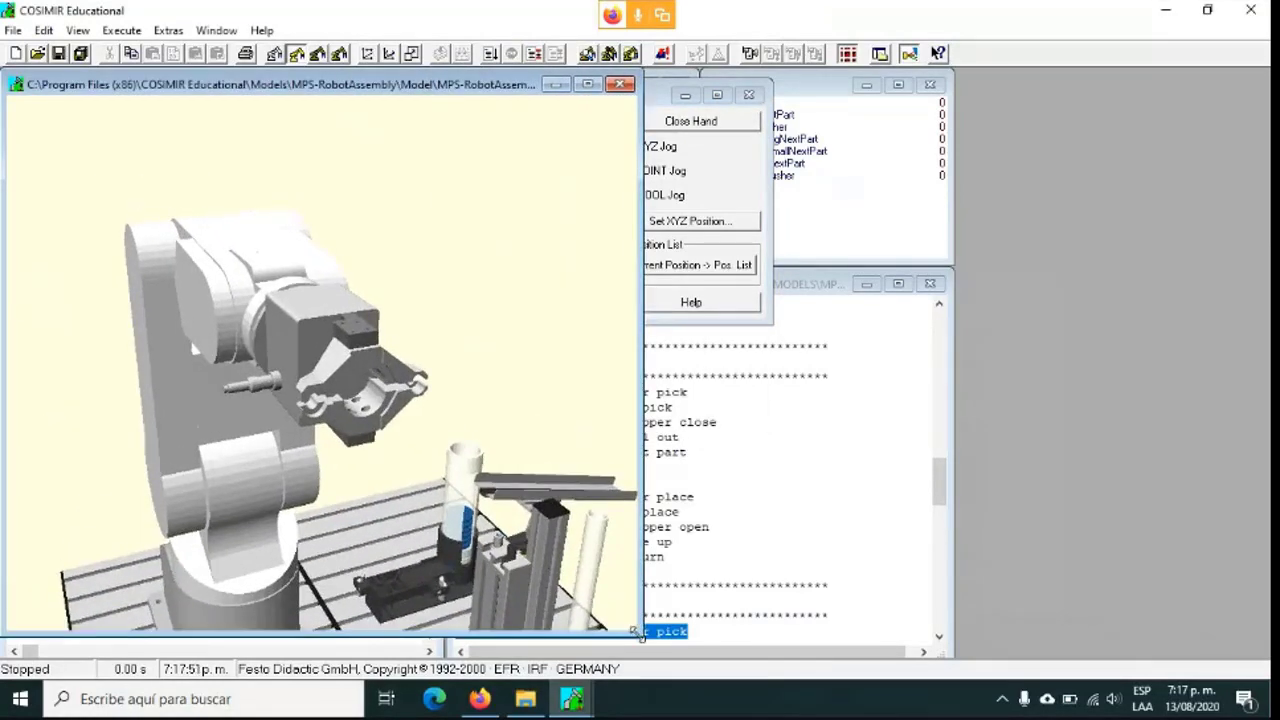
drag(653, 99, 898, 156)
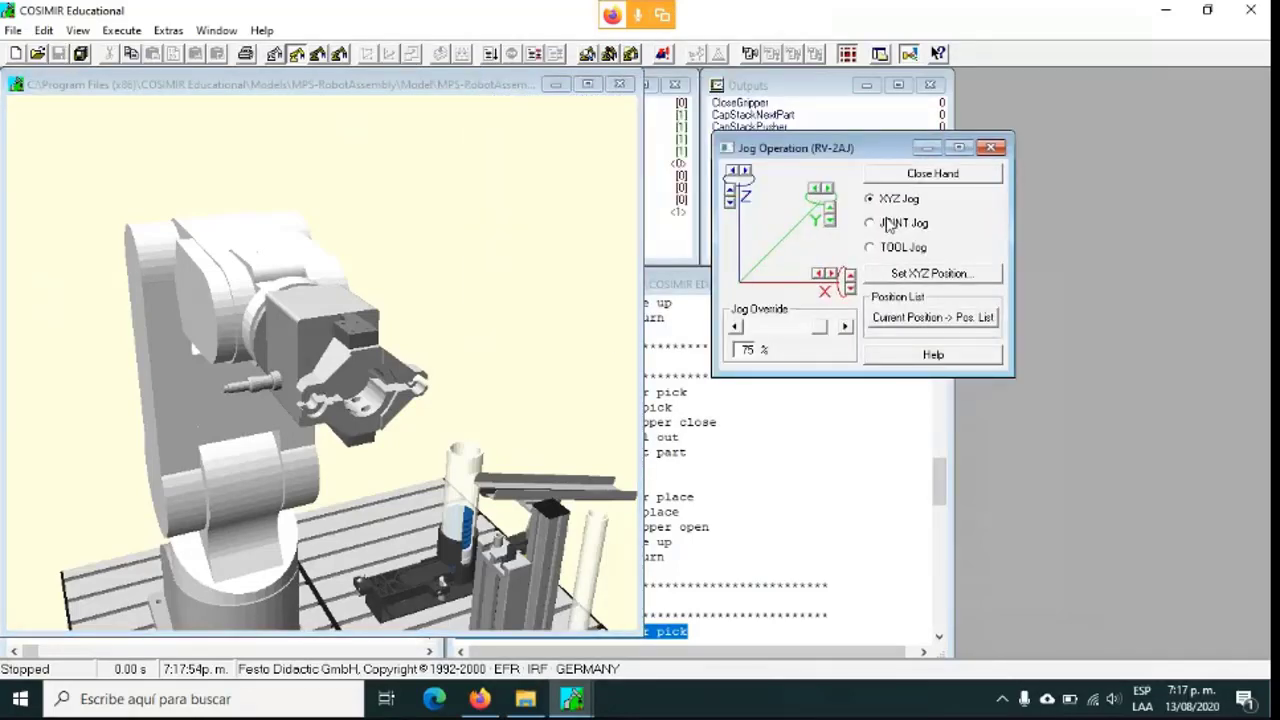
click(893, 248)
click(886, 202)
click(893, 248)
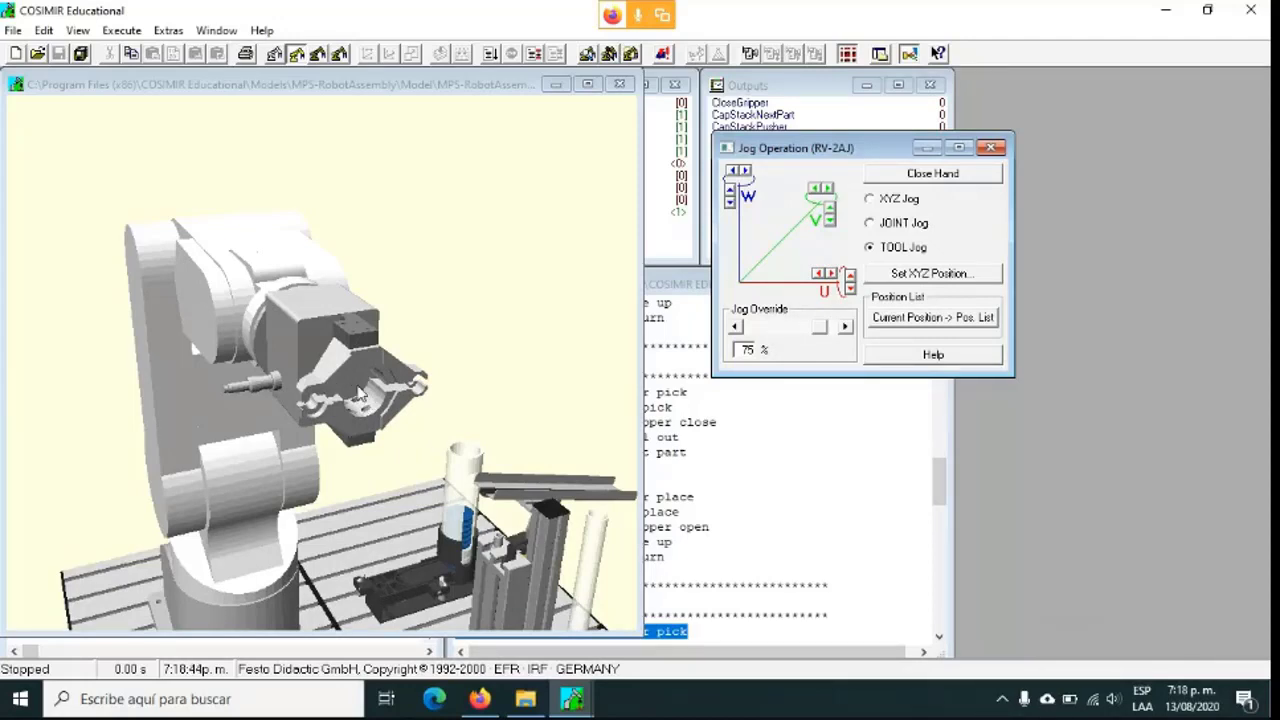
Review the axis length and axis color settings for coordinate systems, then accept them.
click(168, 30)
mouse_move(216, 30)
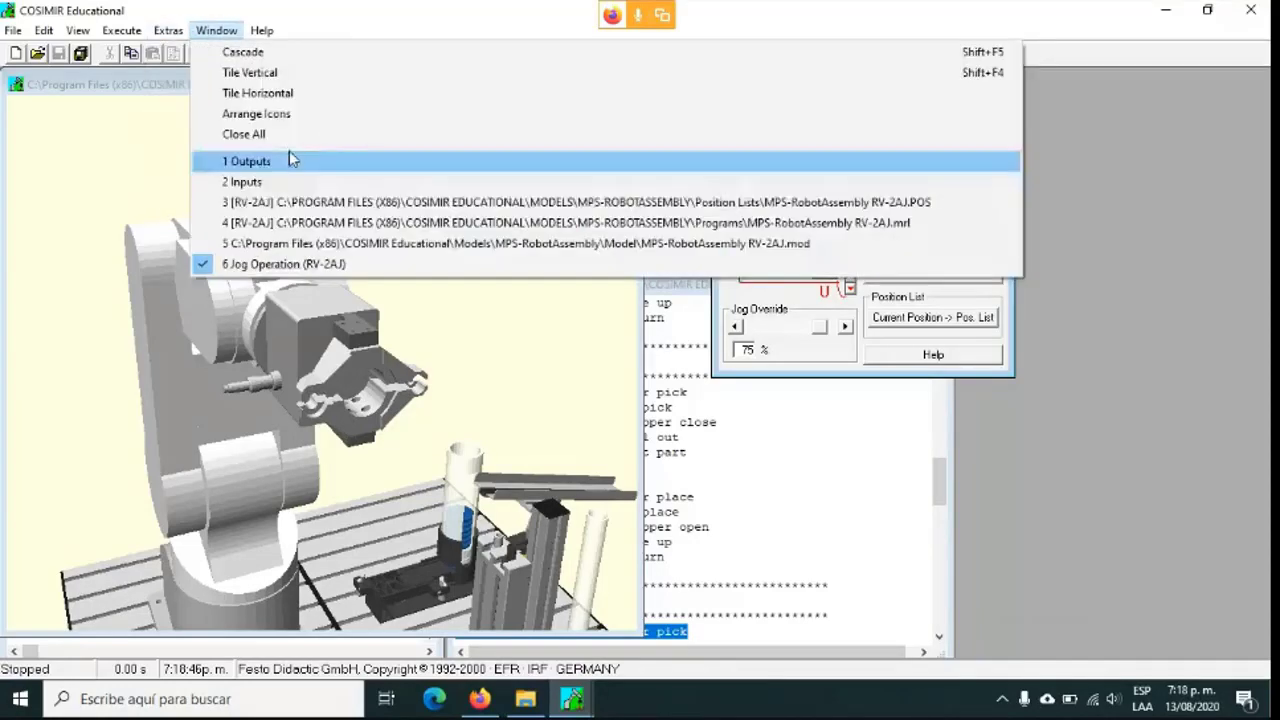
click(290, 160)
click(168, 30)
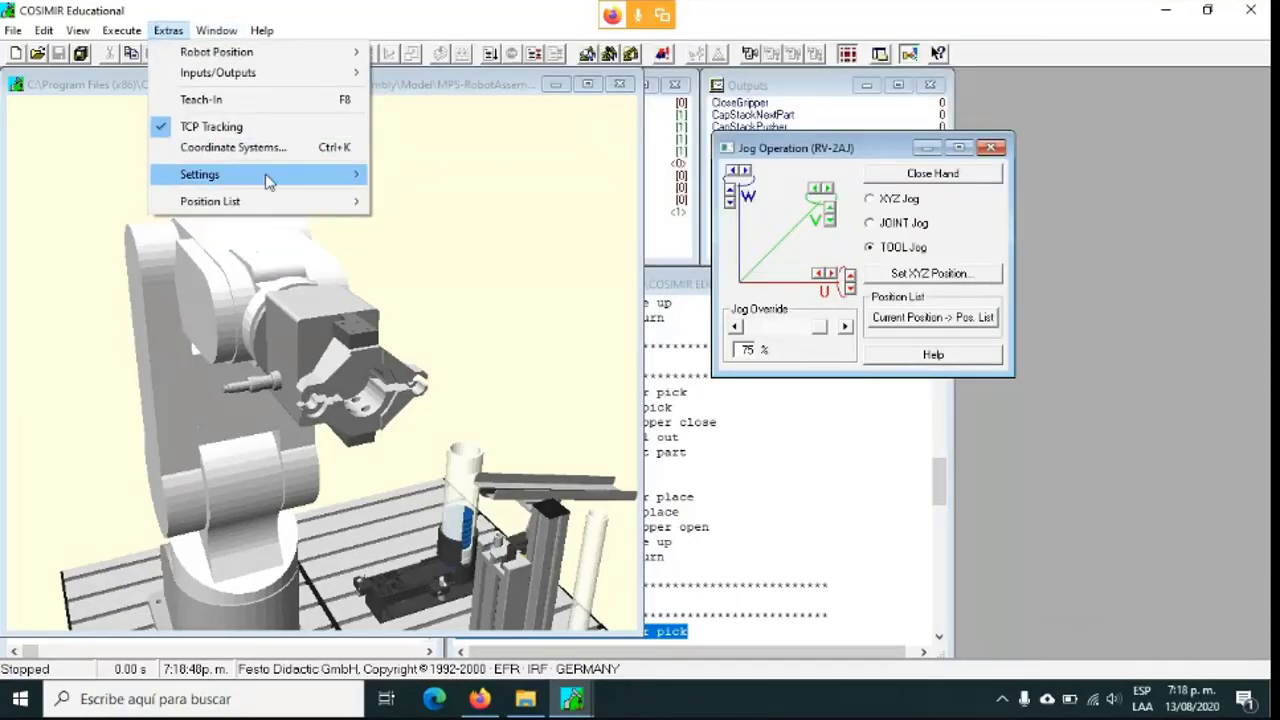
mouse_move(268, 180)
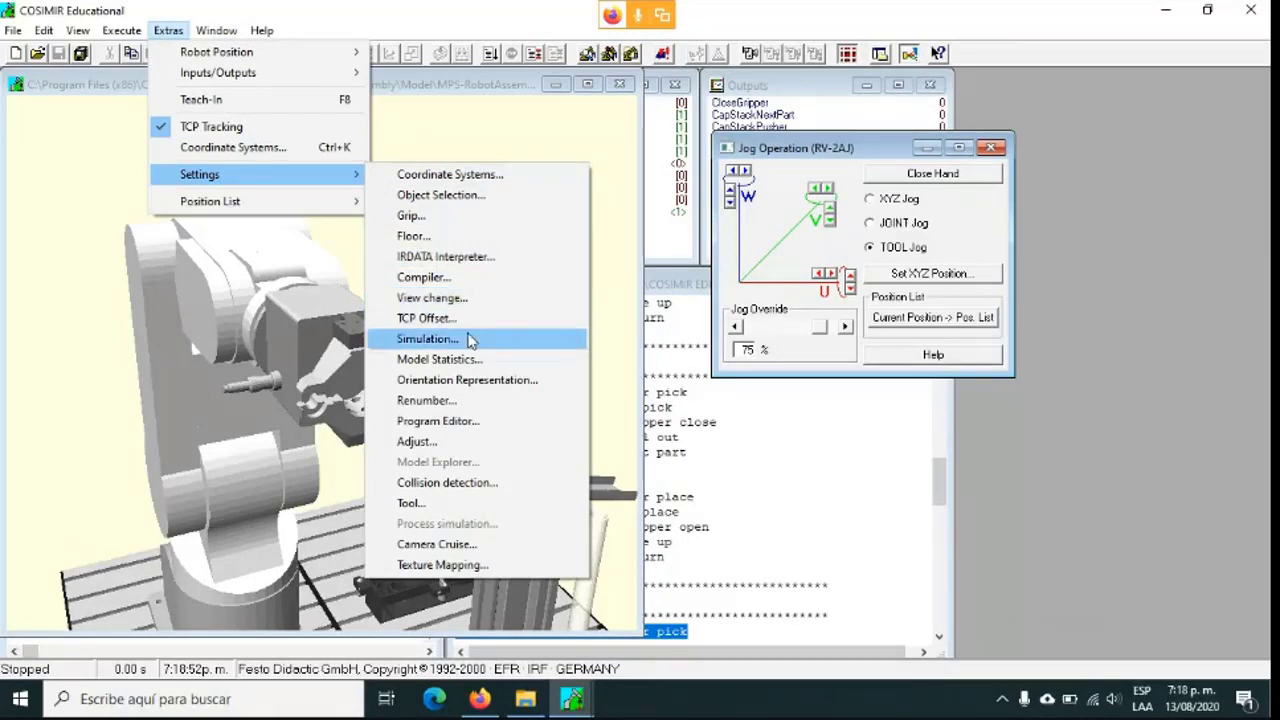
click(495, 178)
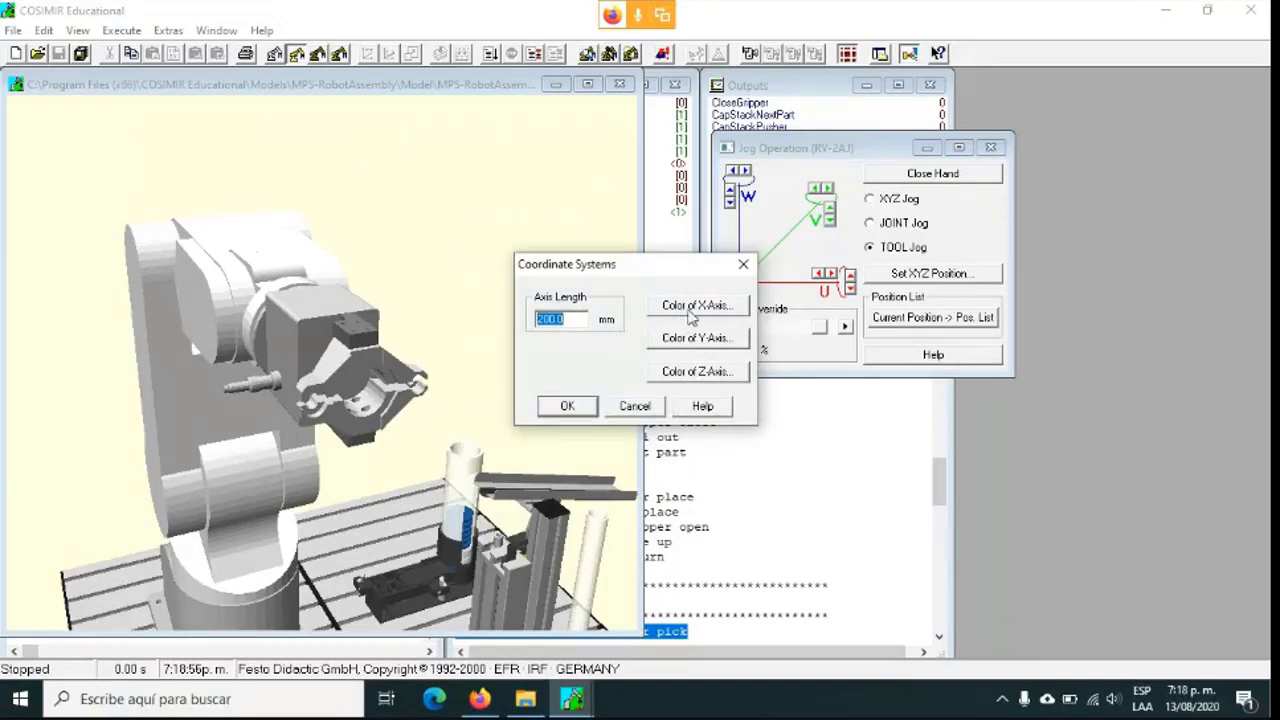
click(567, 405)
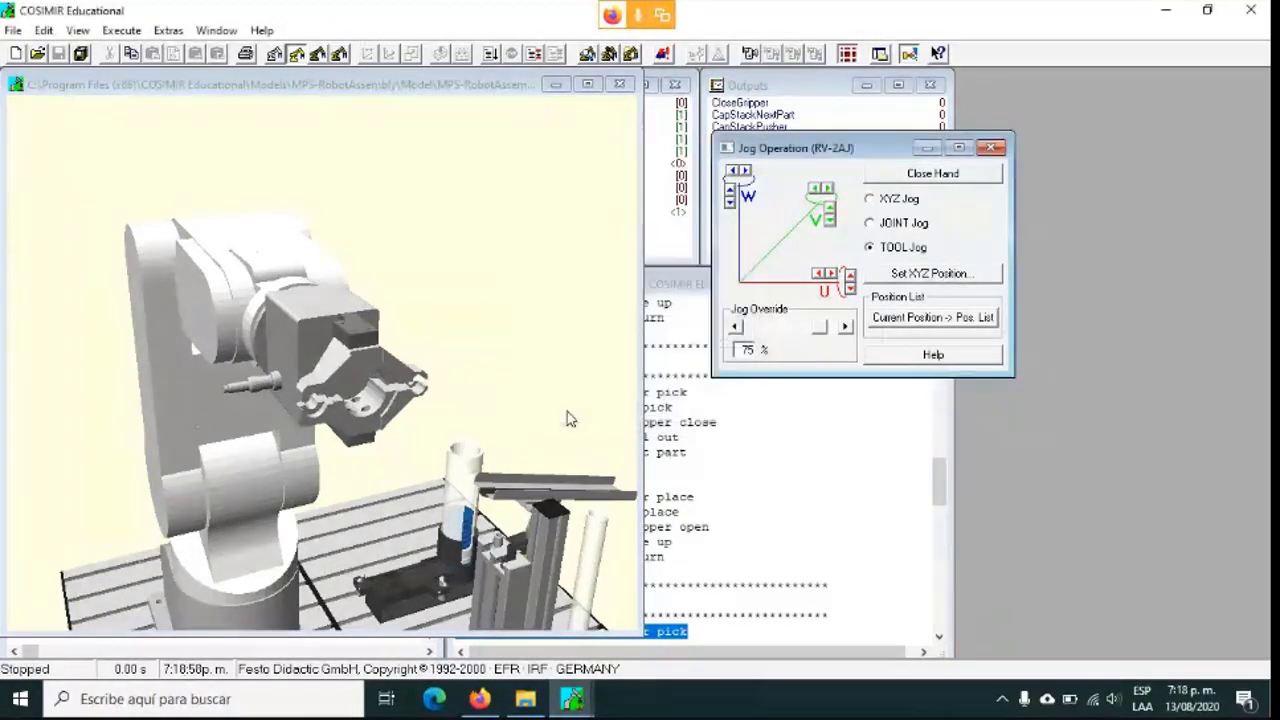
Turn on the Tool Center Point display in the Coordinate Systems options and apply it to the workcell view.
click(77, 32)
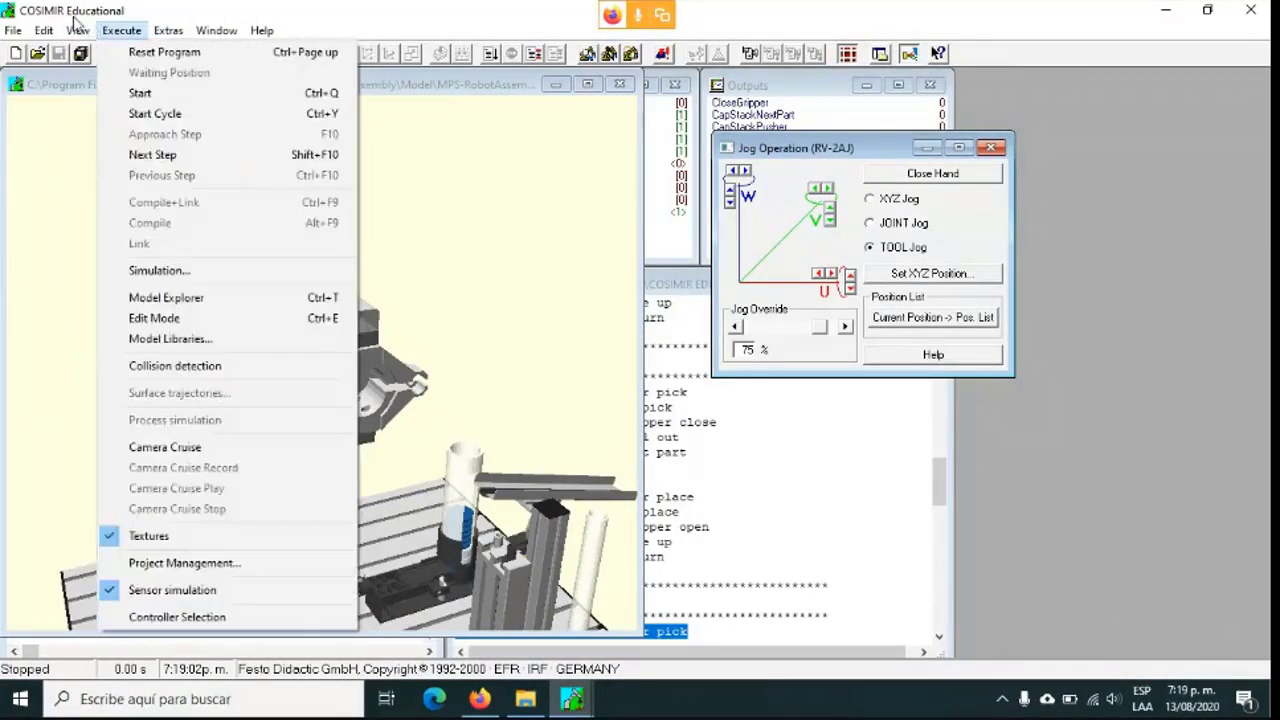
mouse_move(125, 100)
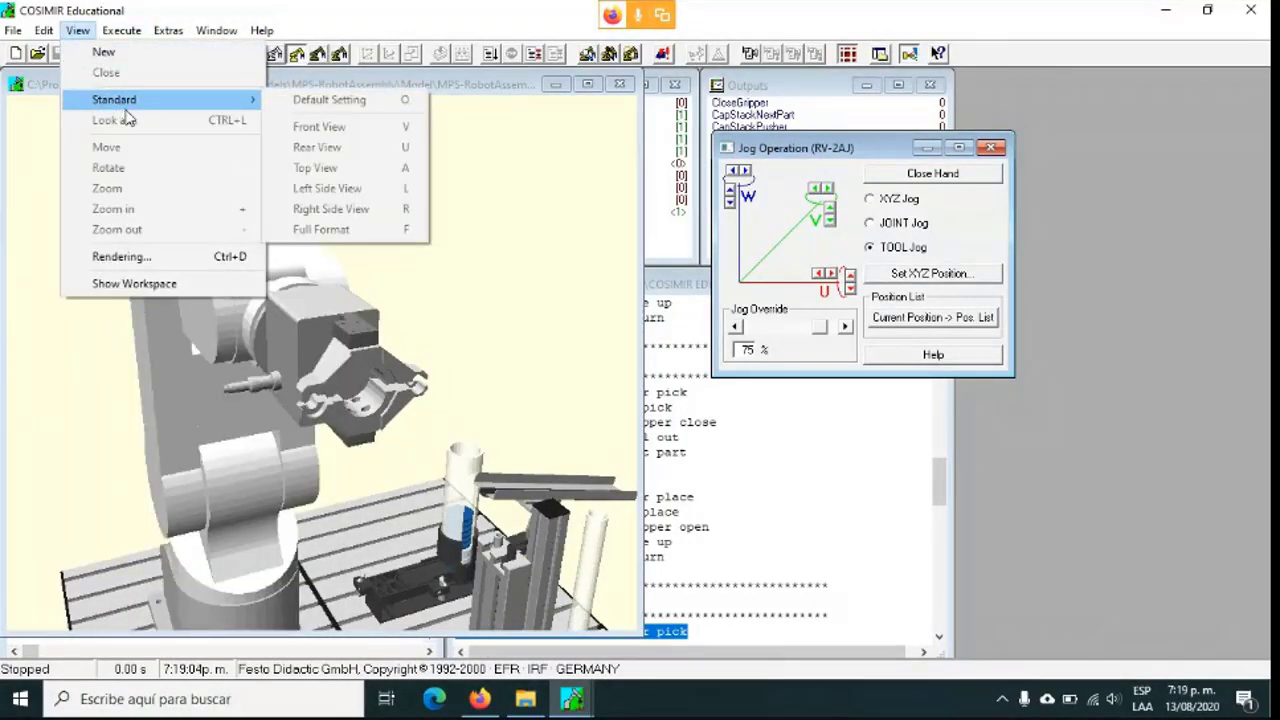
mouse_move(225, 32)
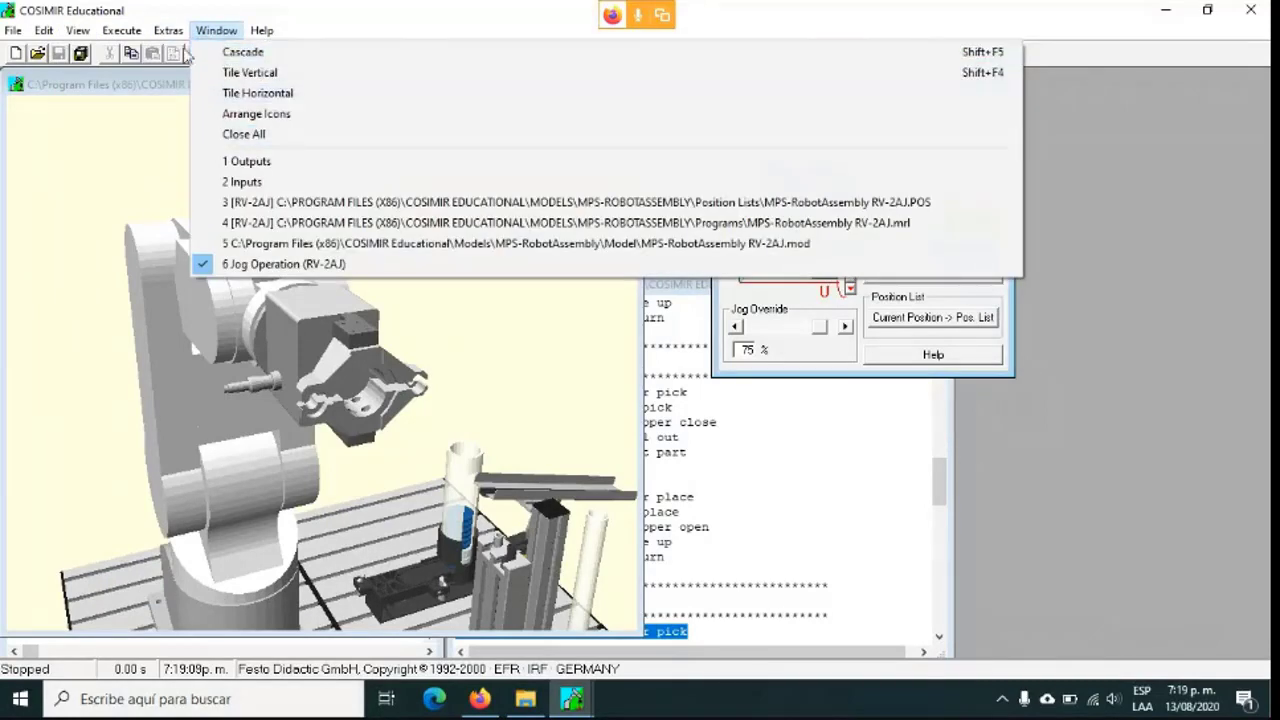
mouse_move(175, 36)
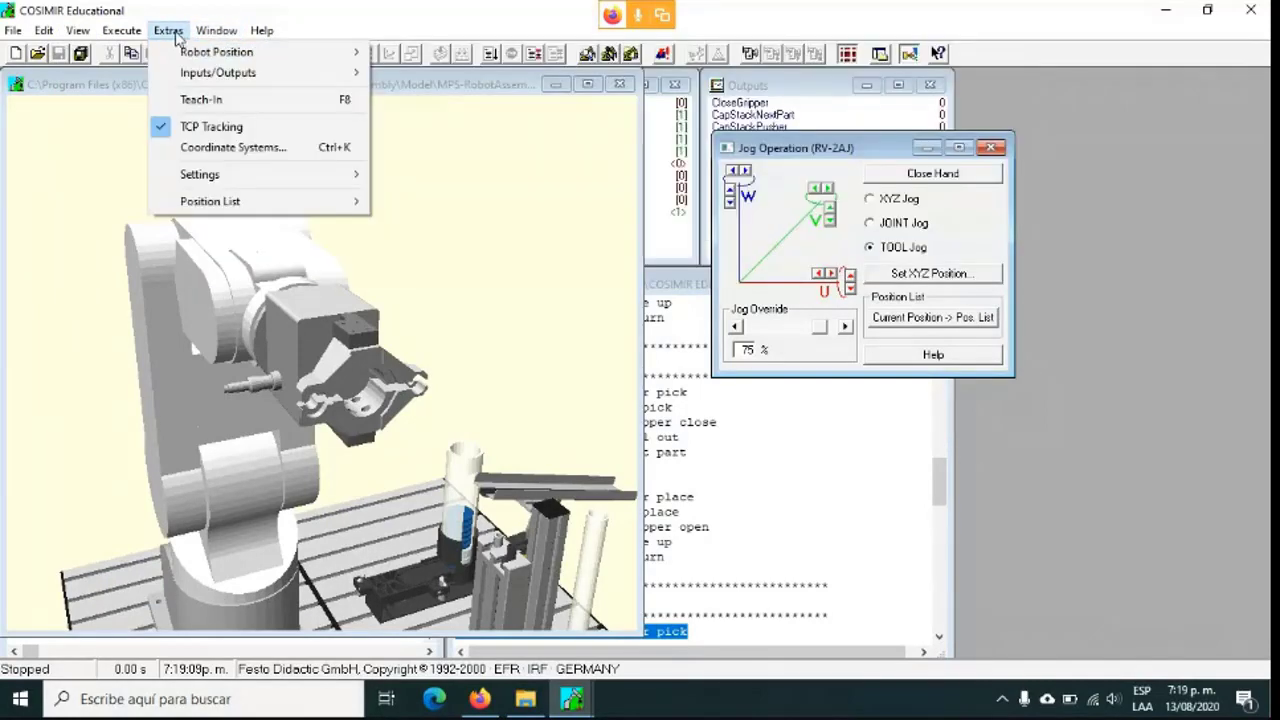
click(304, 153)
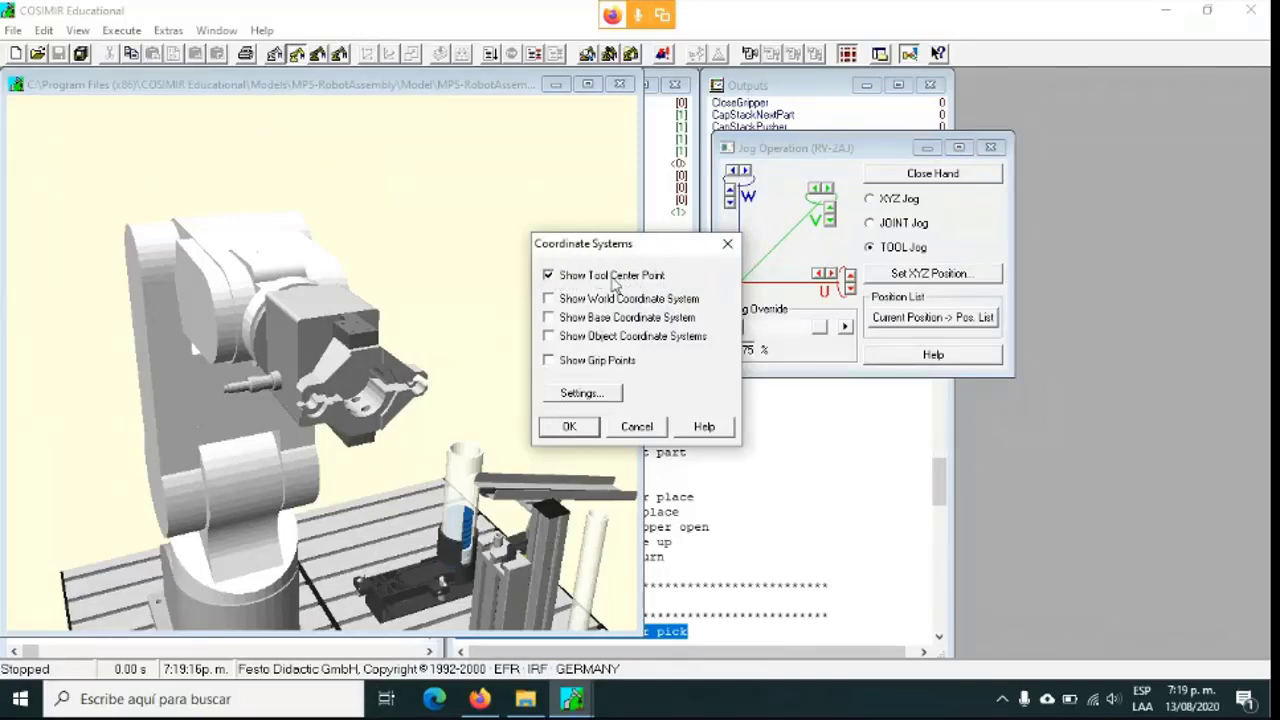
click(567, 430)
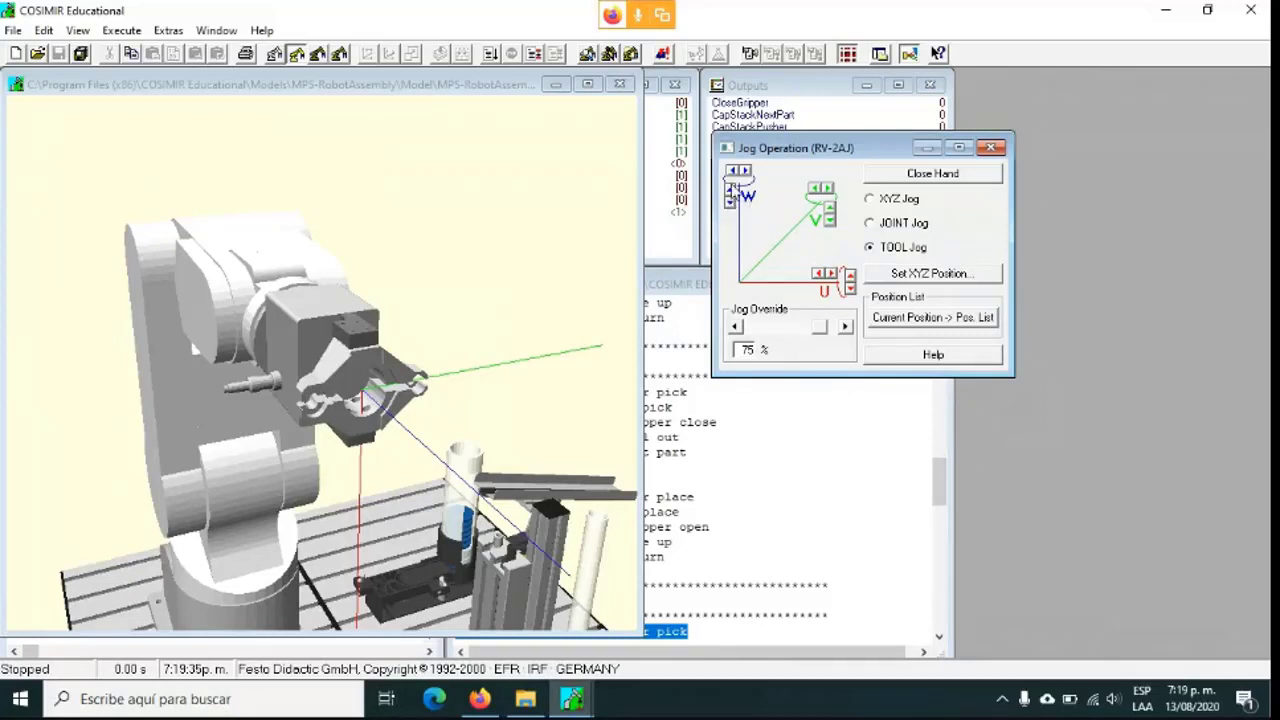
Try a TOOL Jog along the W axis, lower the Jog Override to 14 %, and jog in both W directions.
click(731, 195)
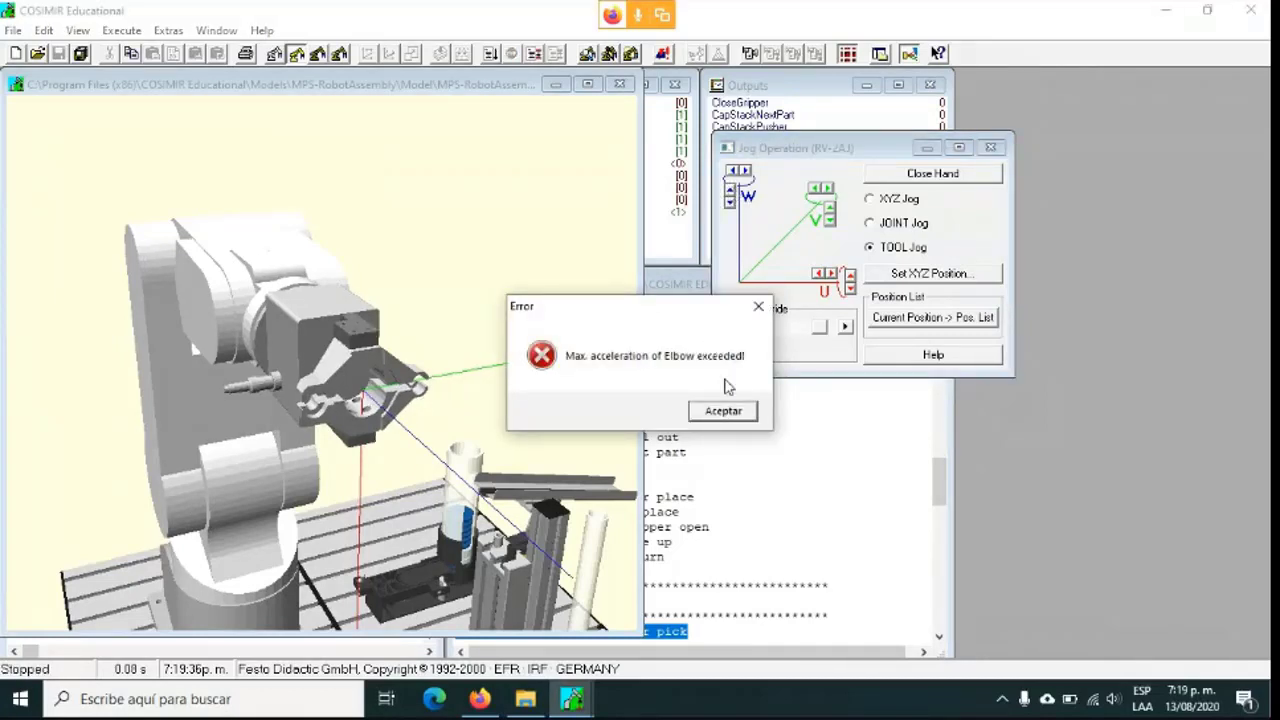
click(725, 420)
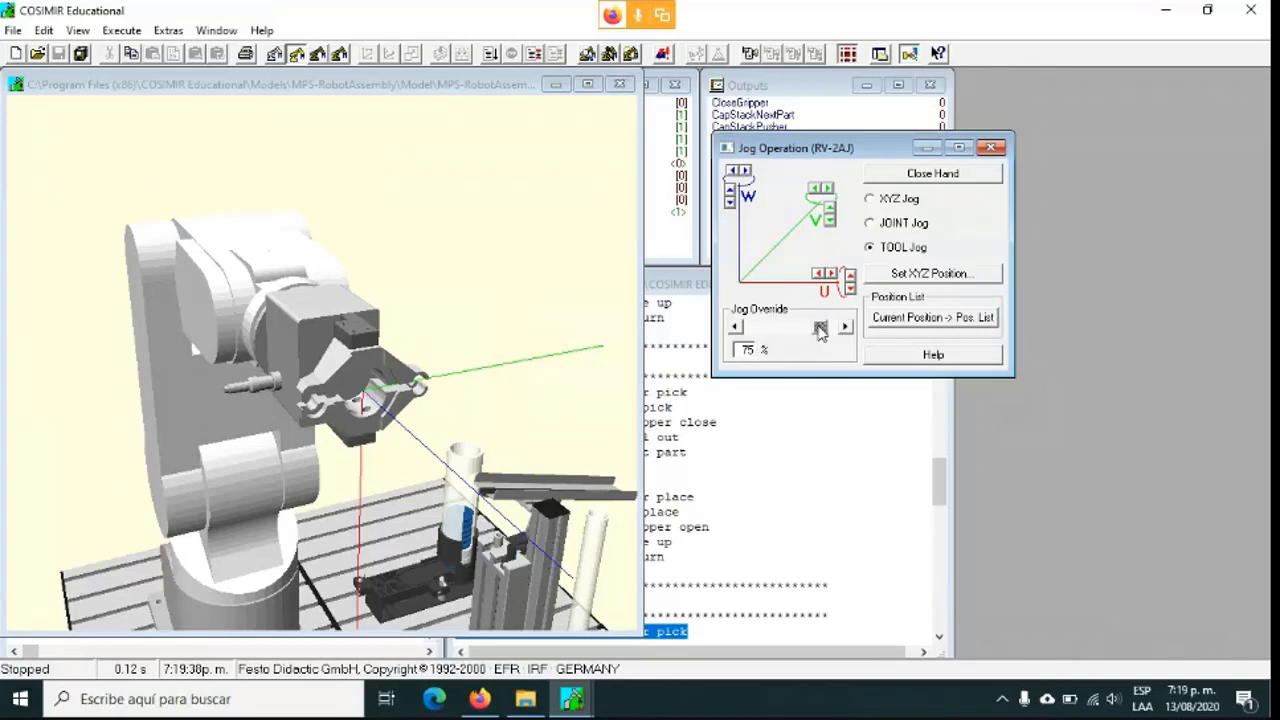
drag(819, 333, 780, 333)
click(732, 196)
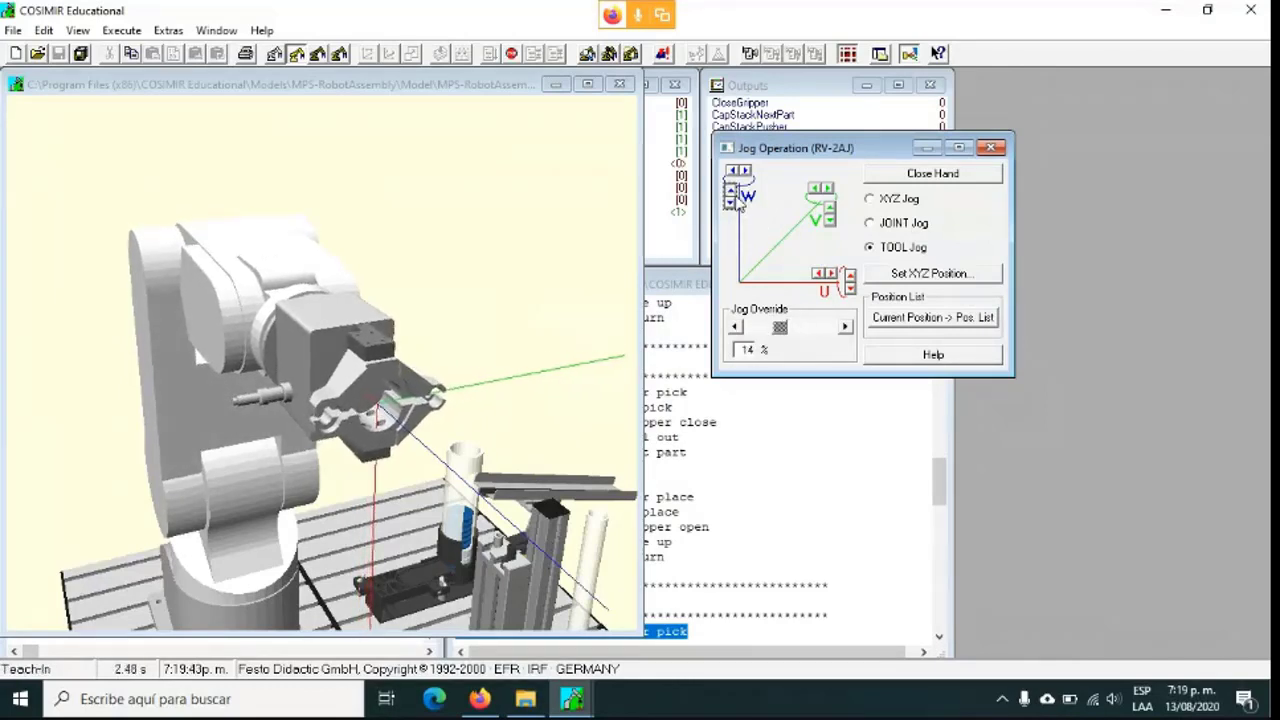
click(733, 204)
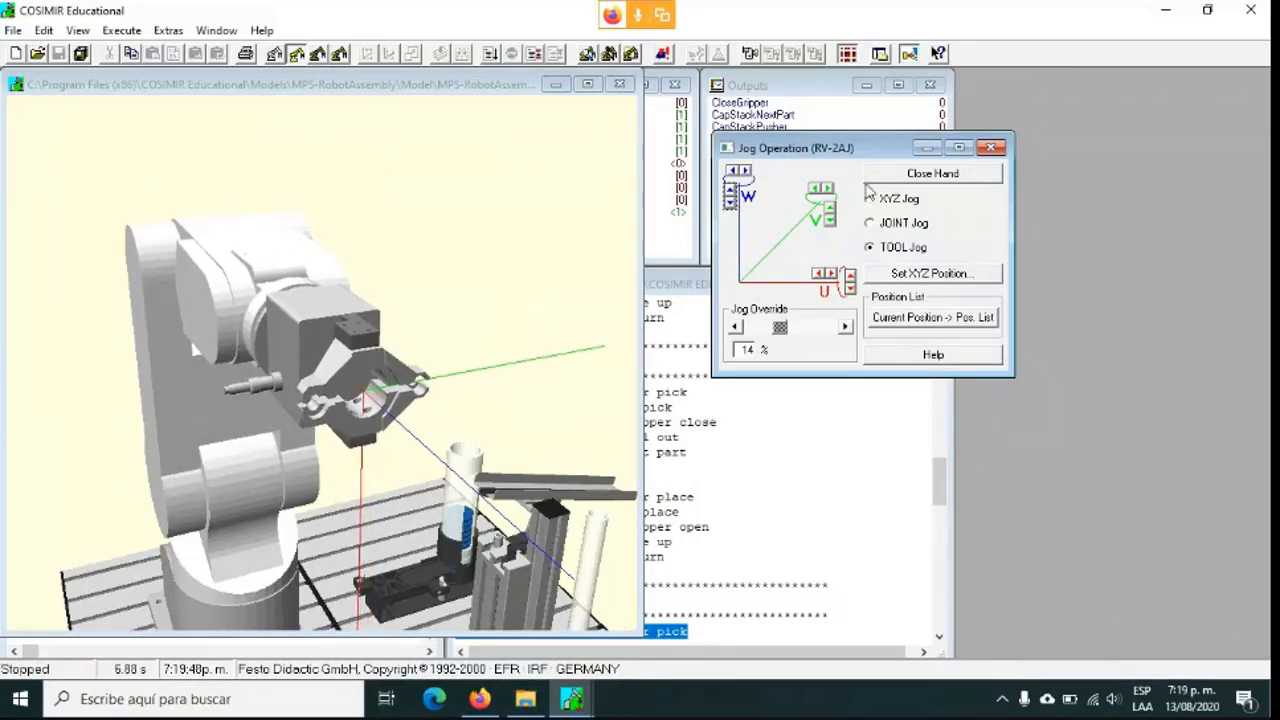
Jog the tool back and forth along the V axis with the Jog Override at 14 %.
click(829, 212)
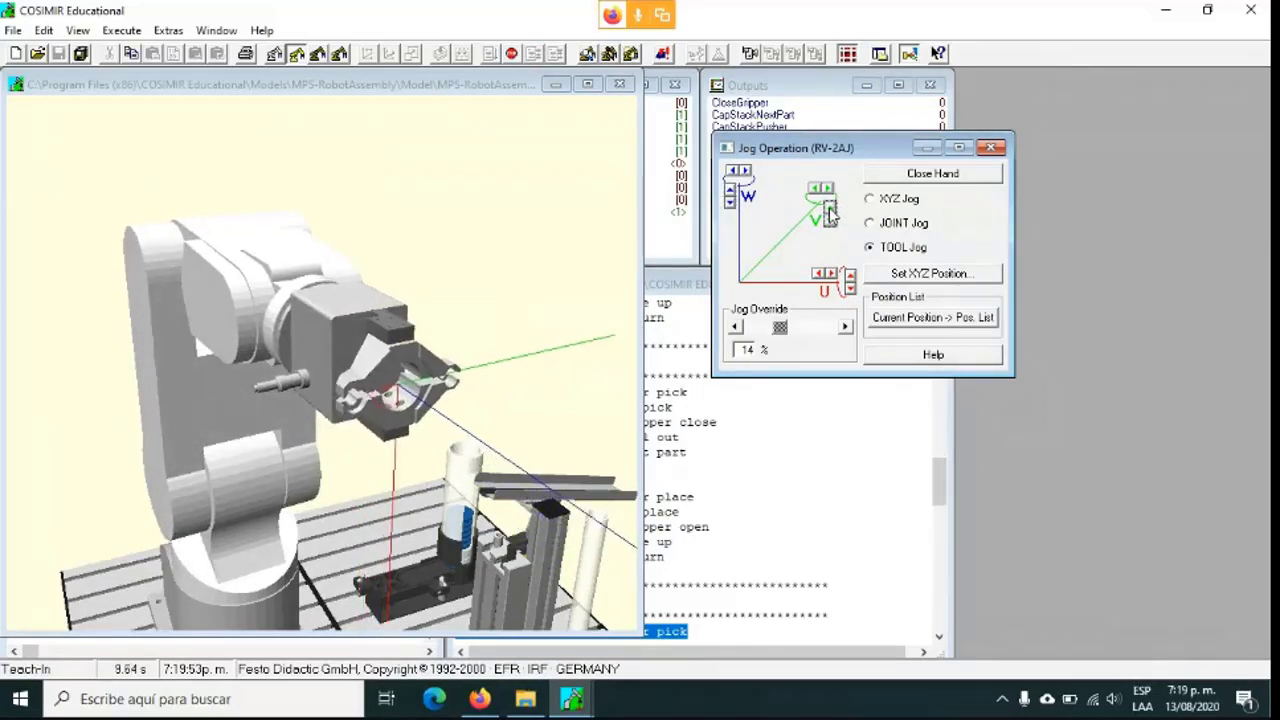
click(829, 224)
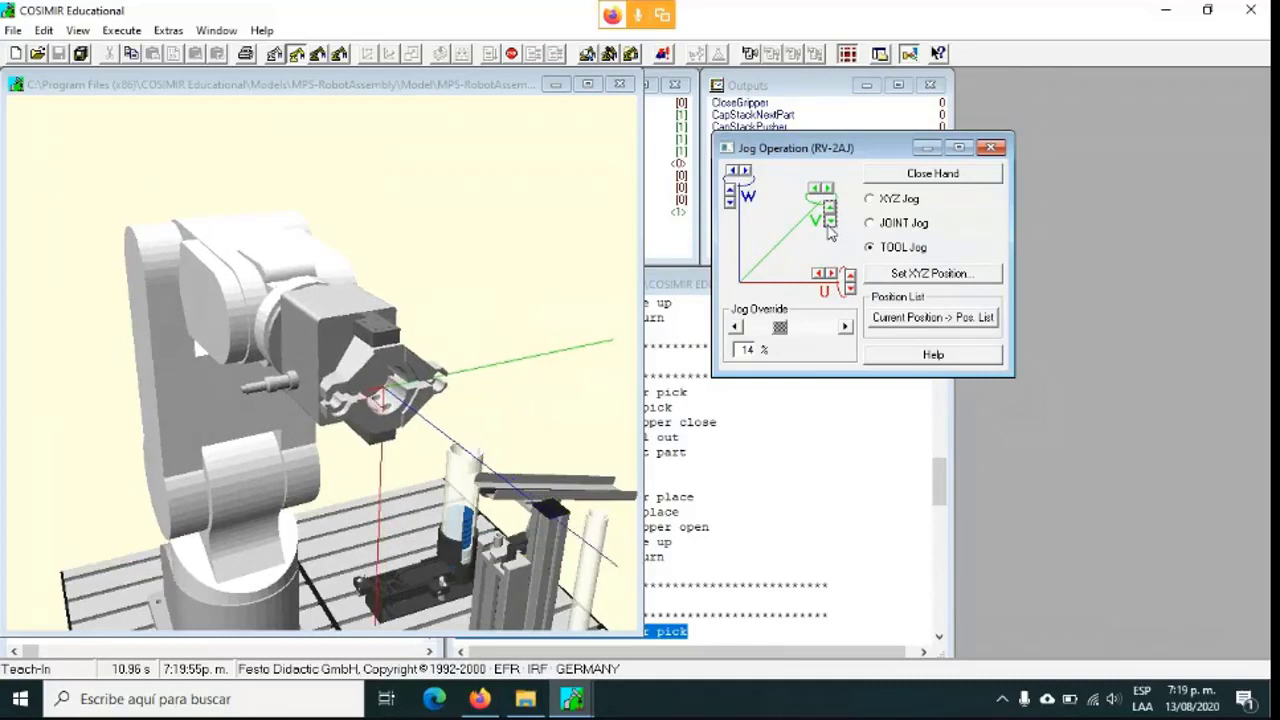
click(829, 224)
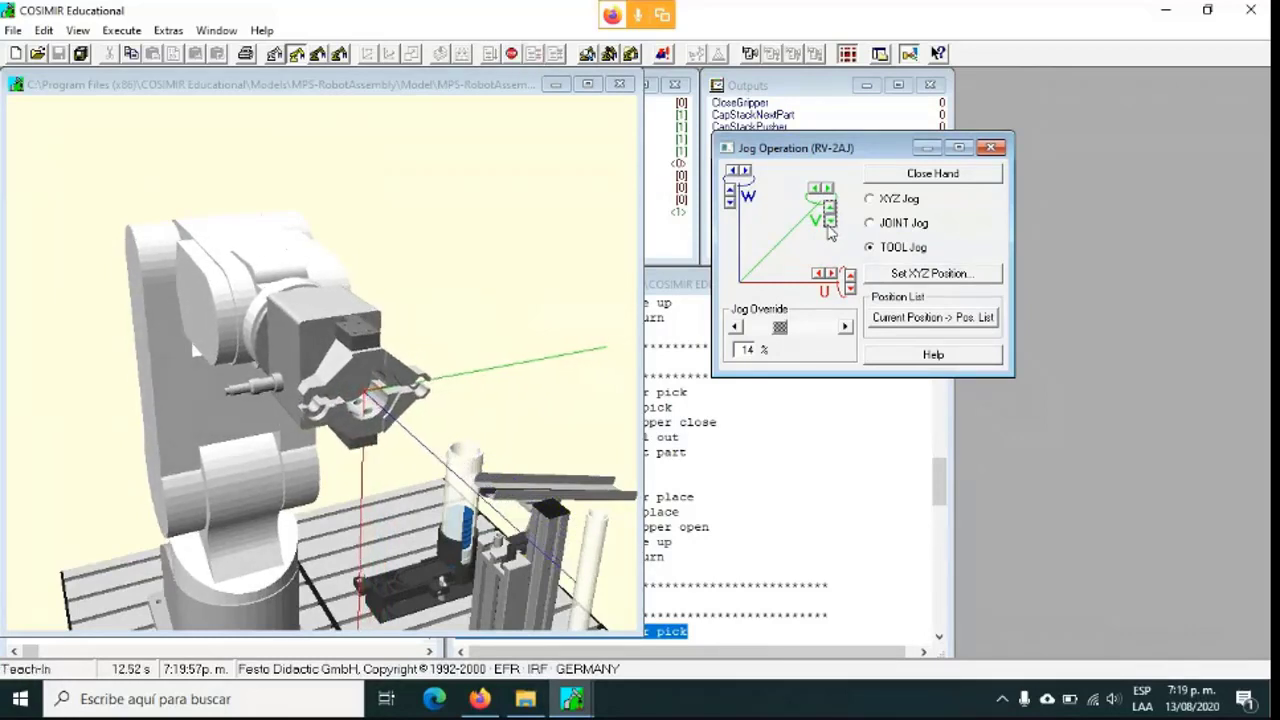
Jog the tool back and forth along the U axis with the Jog Override at 14 %.
click(833, 276)
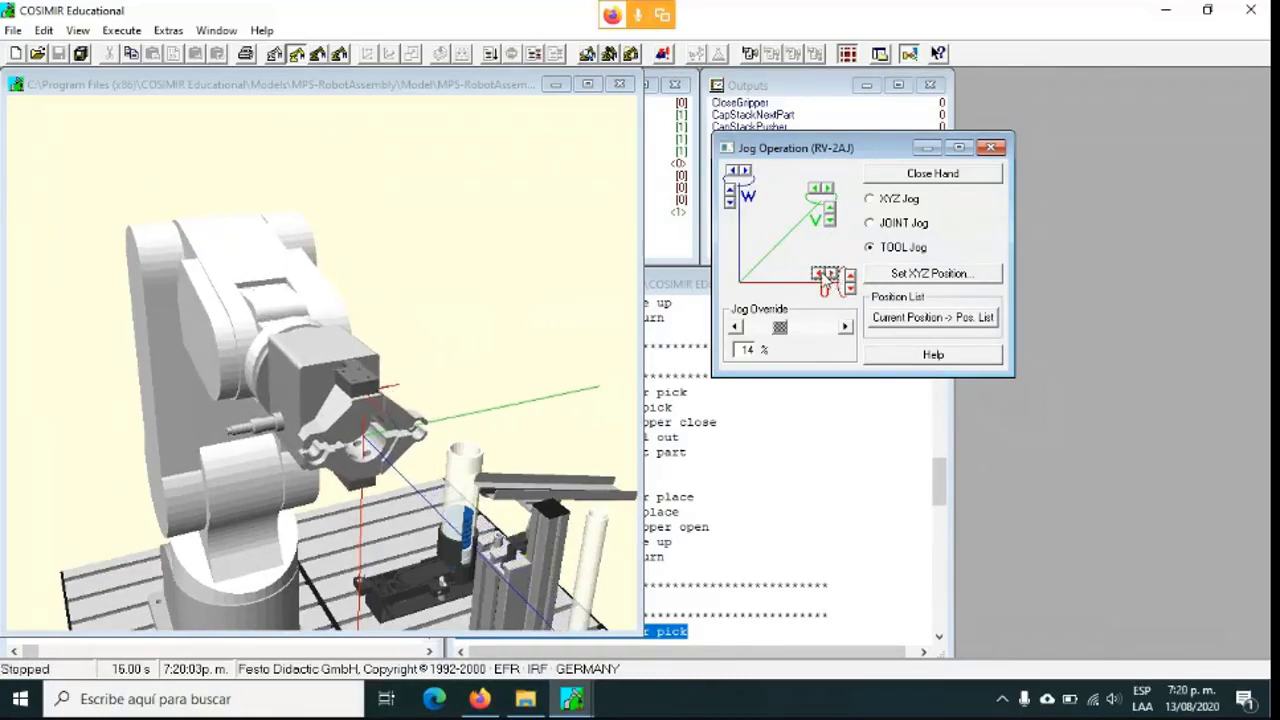
click(826, 278)
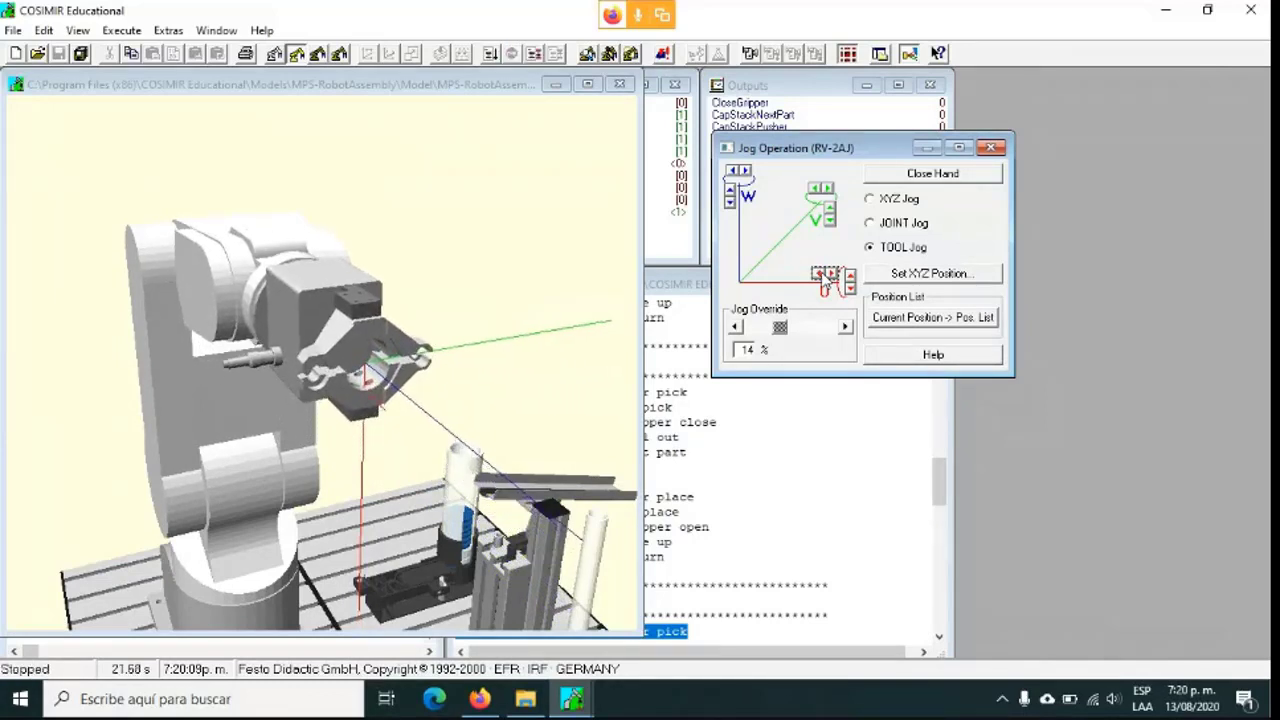
click(827, 276)
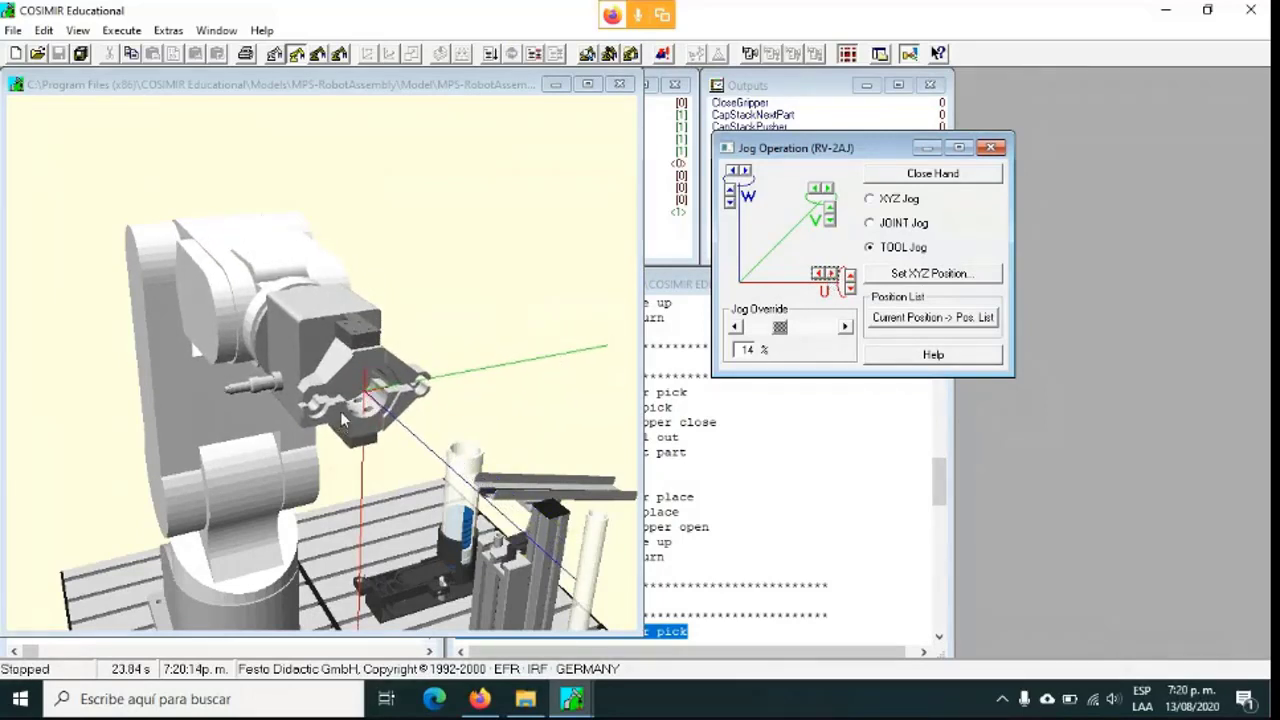
Jog the tool's rotation about the W axis, raise the Jog Override to 47 %, and continue rotating about W.
click(745, 175)
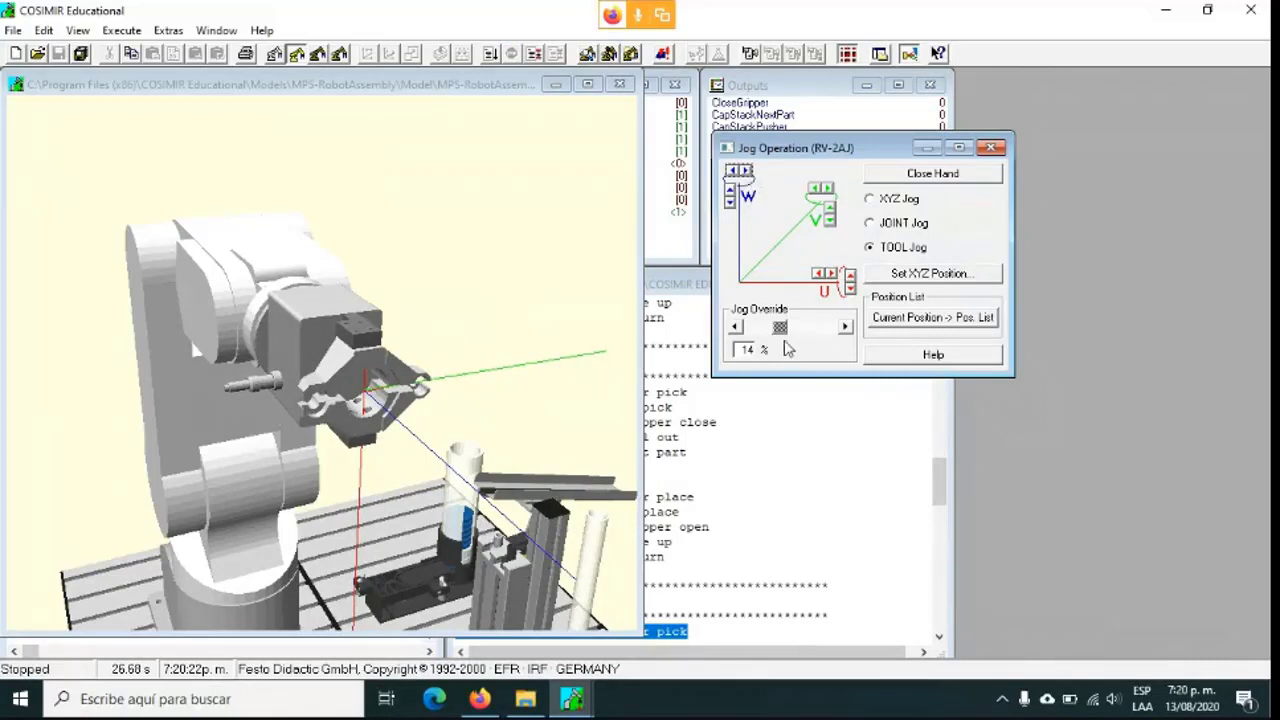
drag(781, 332, 810, 348)
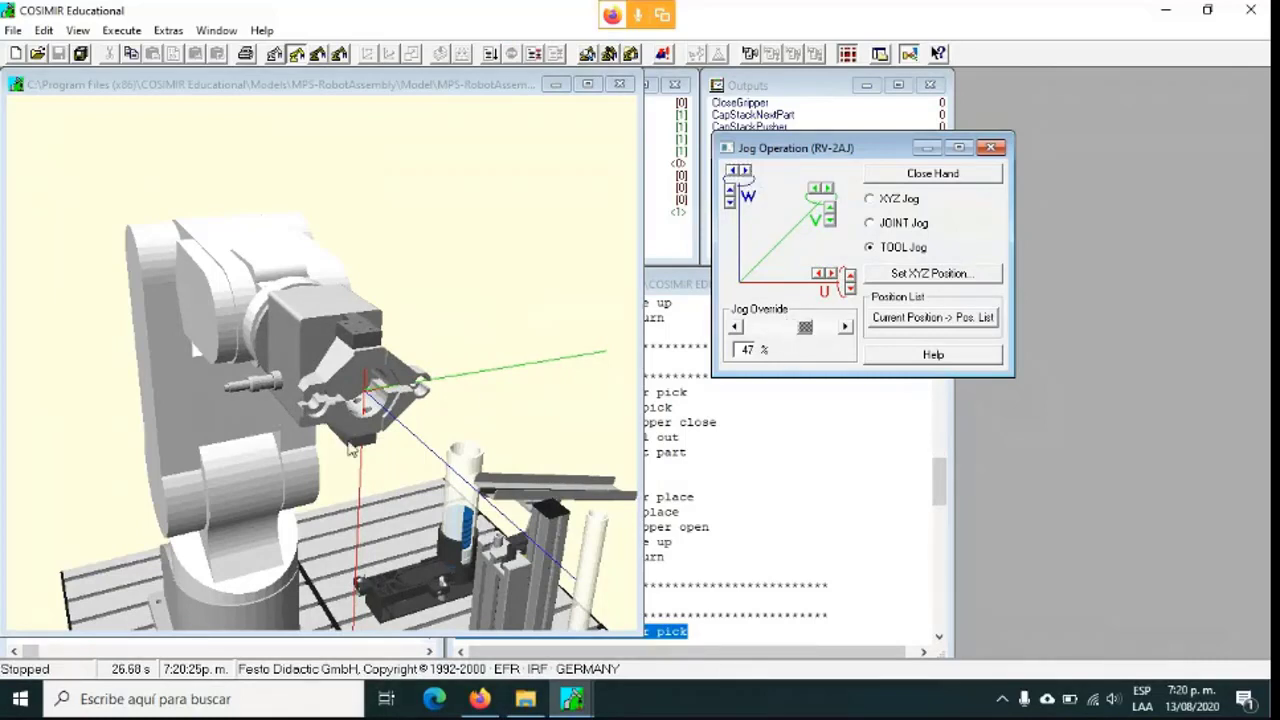
click(745, 172)
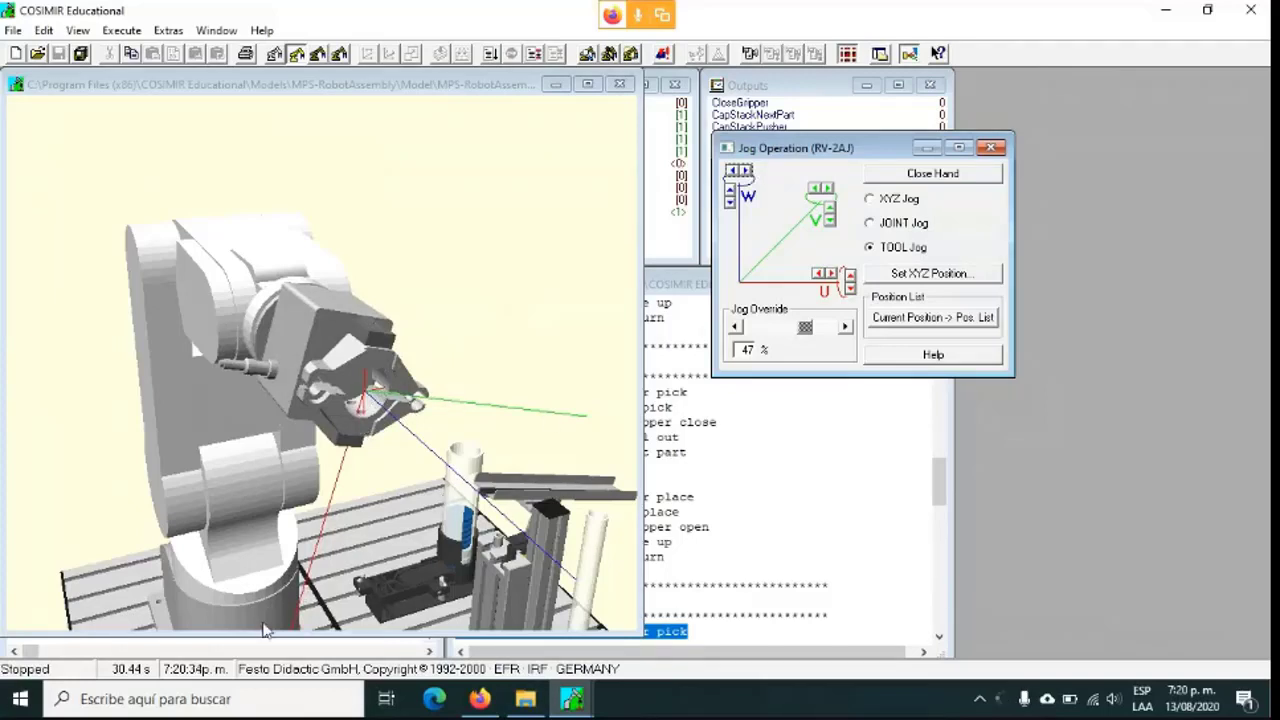
click(746, 172)
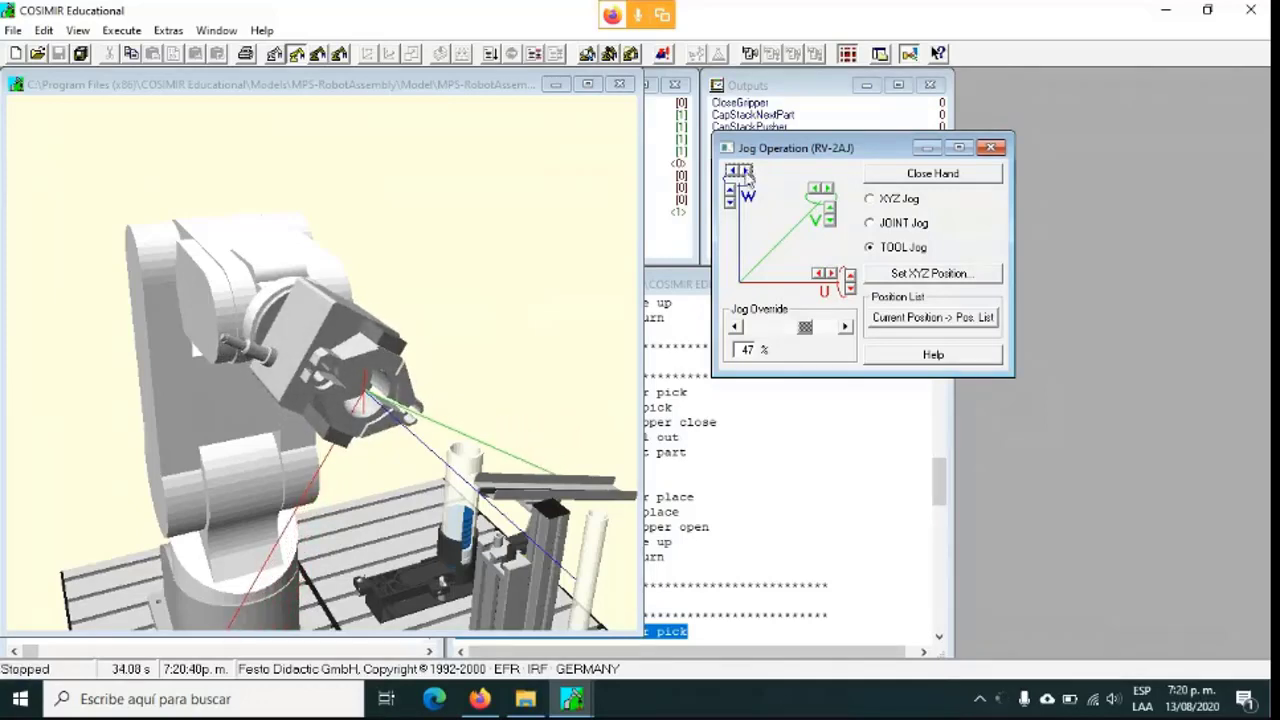
click(746, 173)
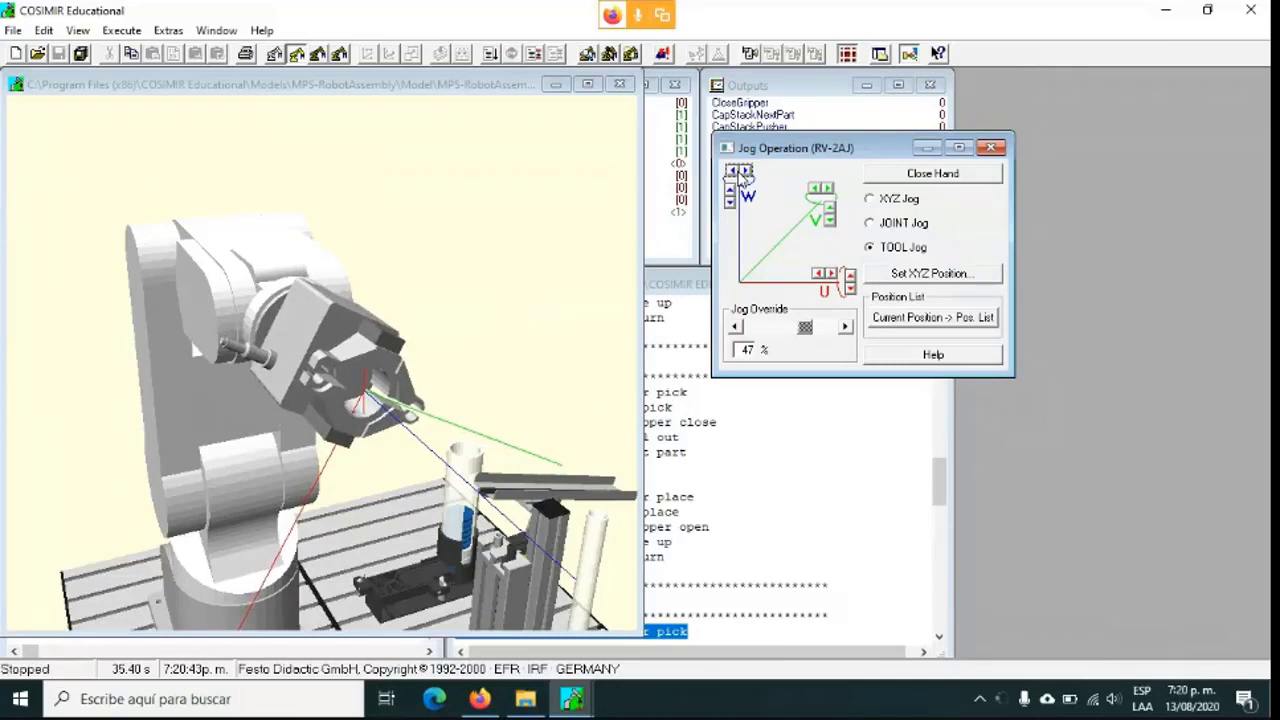
Widen the workcell view, place the Jog Operation window clear of it, and jog the rotation about the W axis again.
drag(770, 148, 1065, 120)
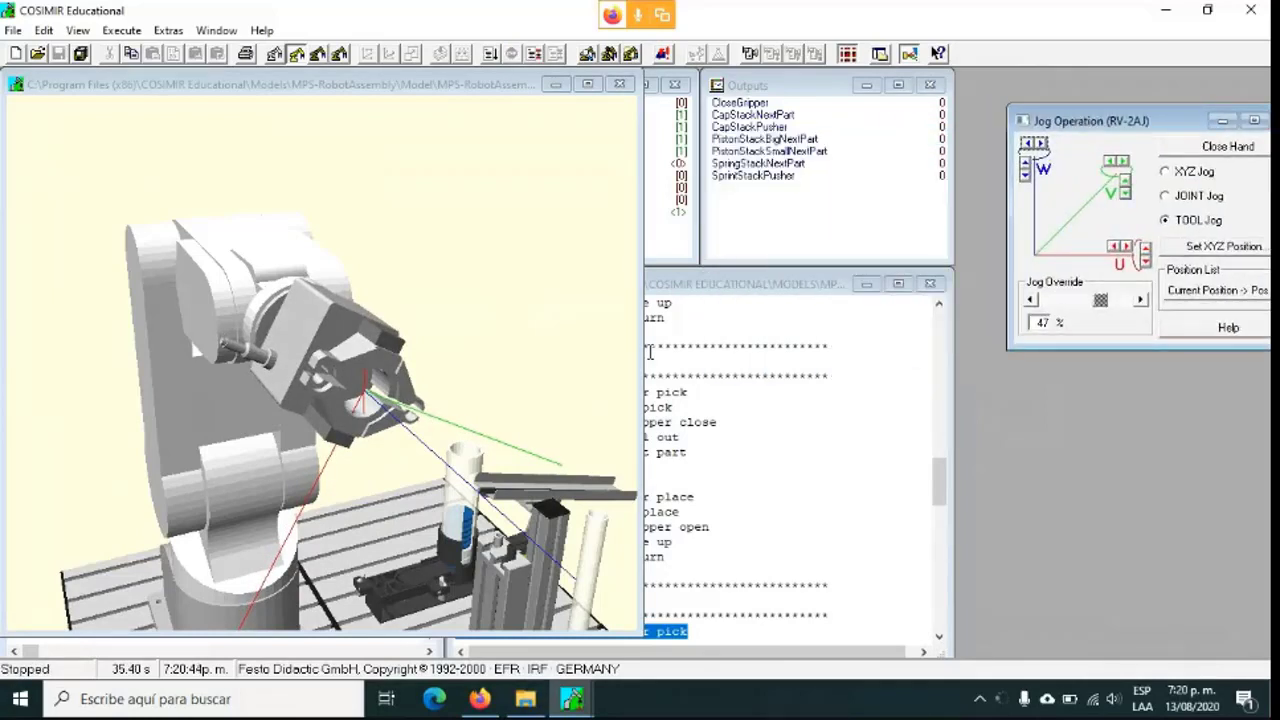
drag(641, 370, 838, 332)
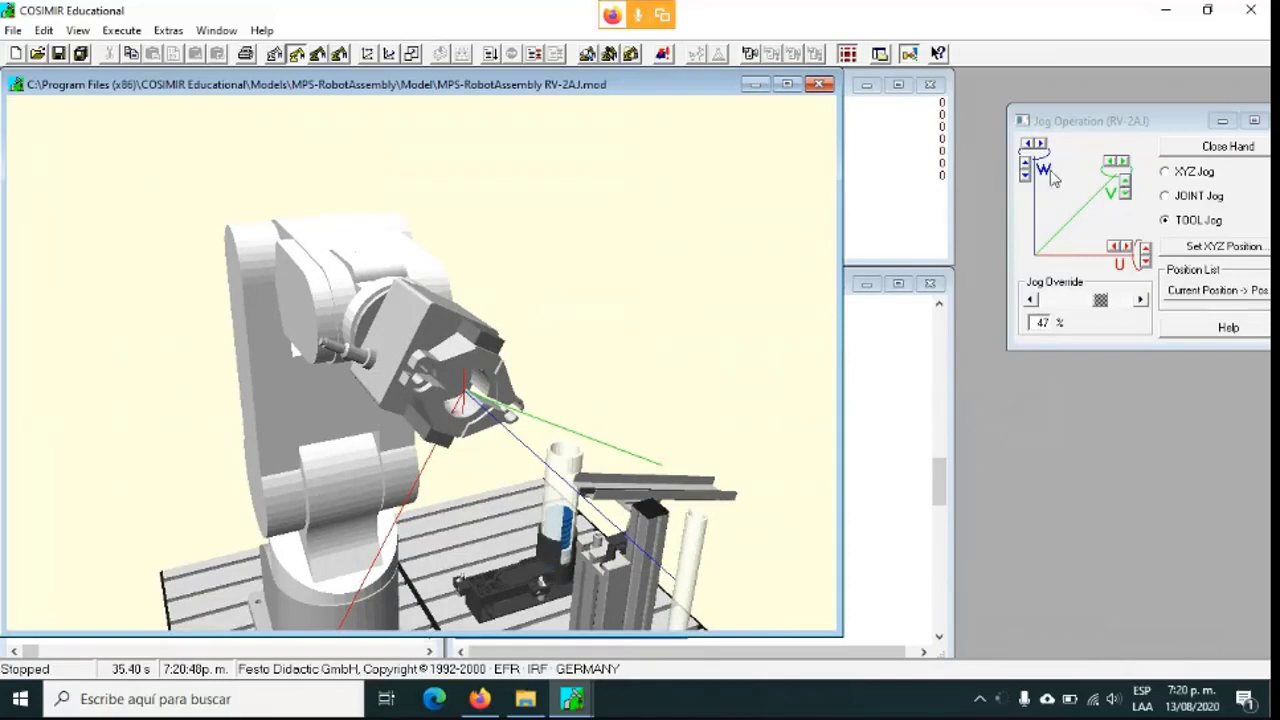
drag(1037, 145, 1037, 145)
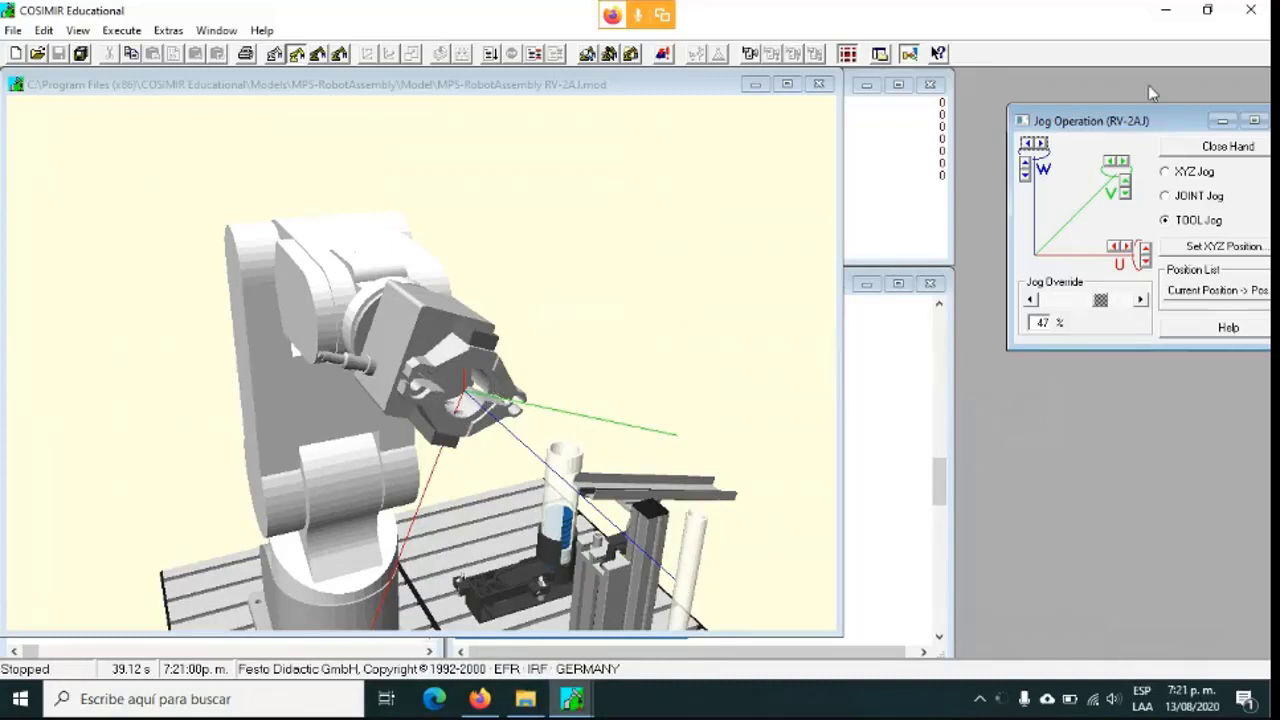
drag(1110, 124, 984, 146)
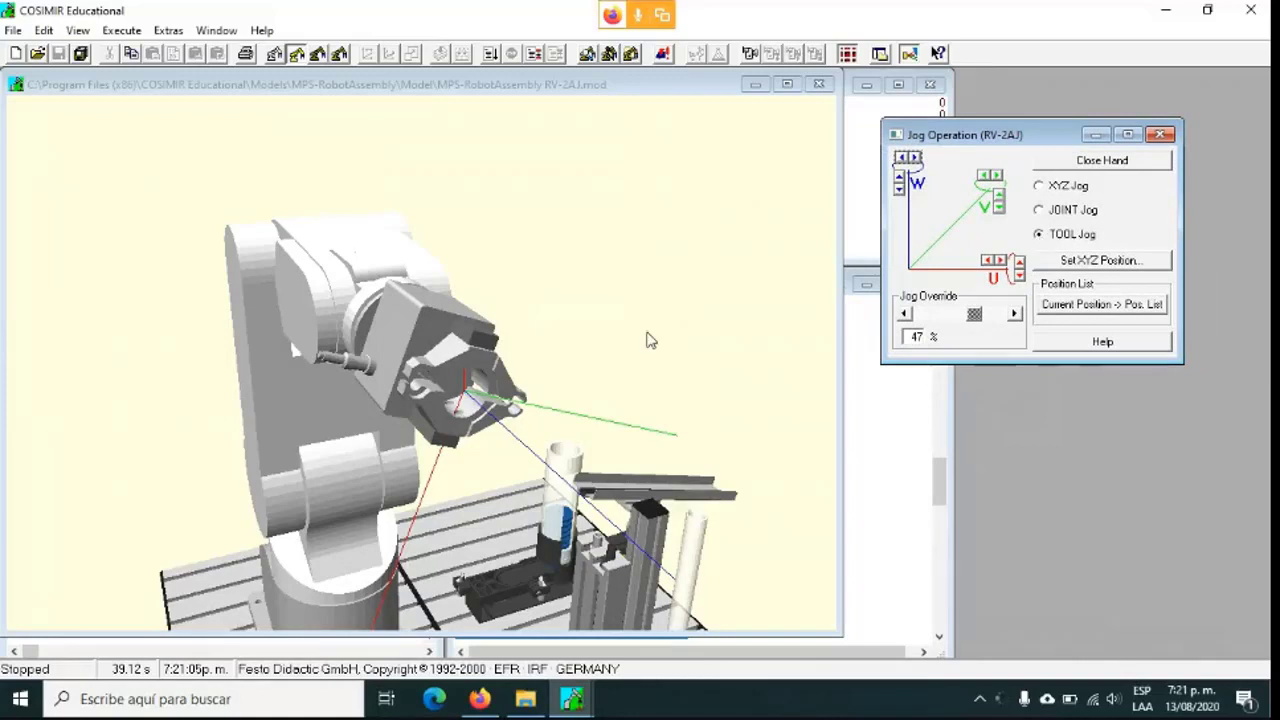
Jog the tool in both directions along the V axis and the U axis with the Jog Override at 47 %.
click(1000, 199)
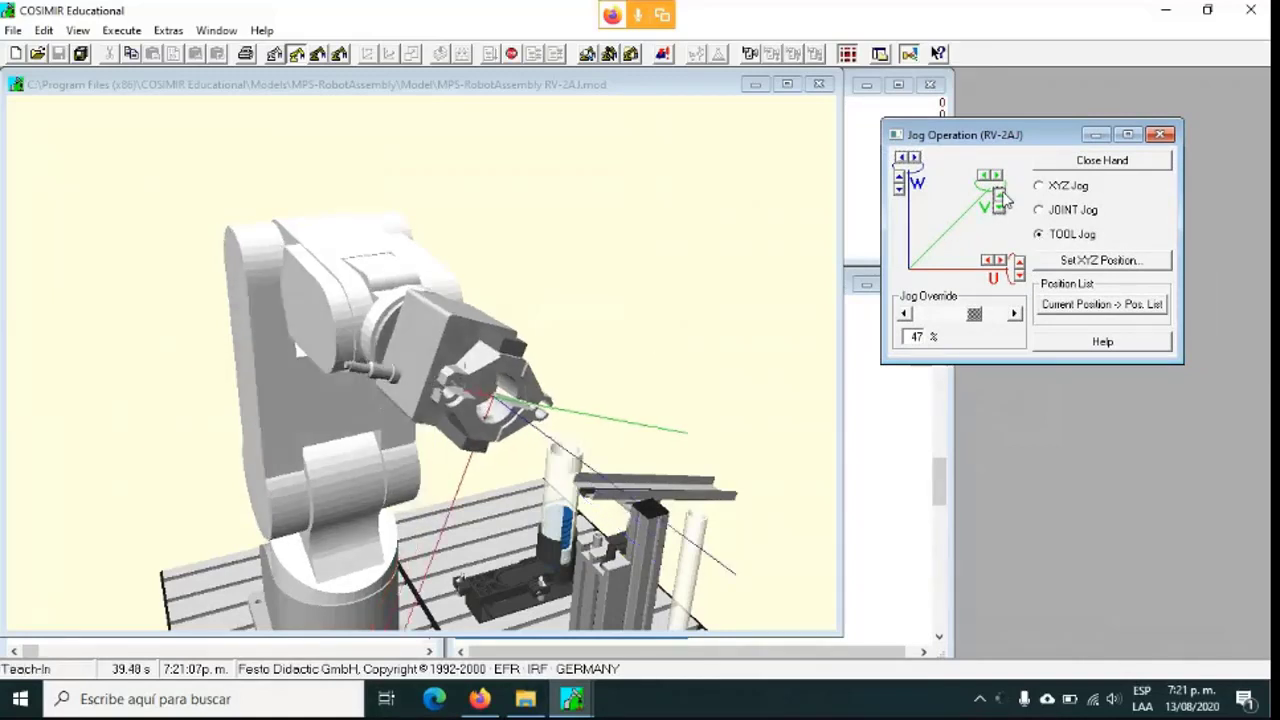
click(1000, 208)
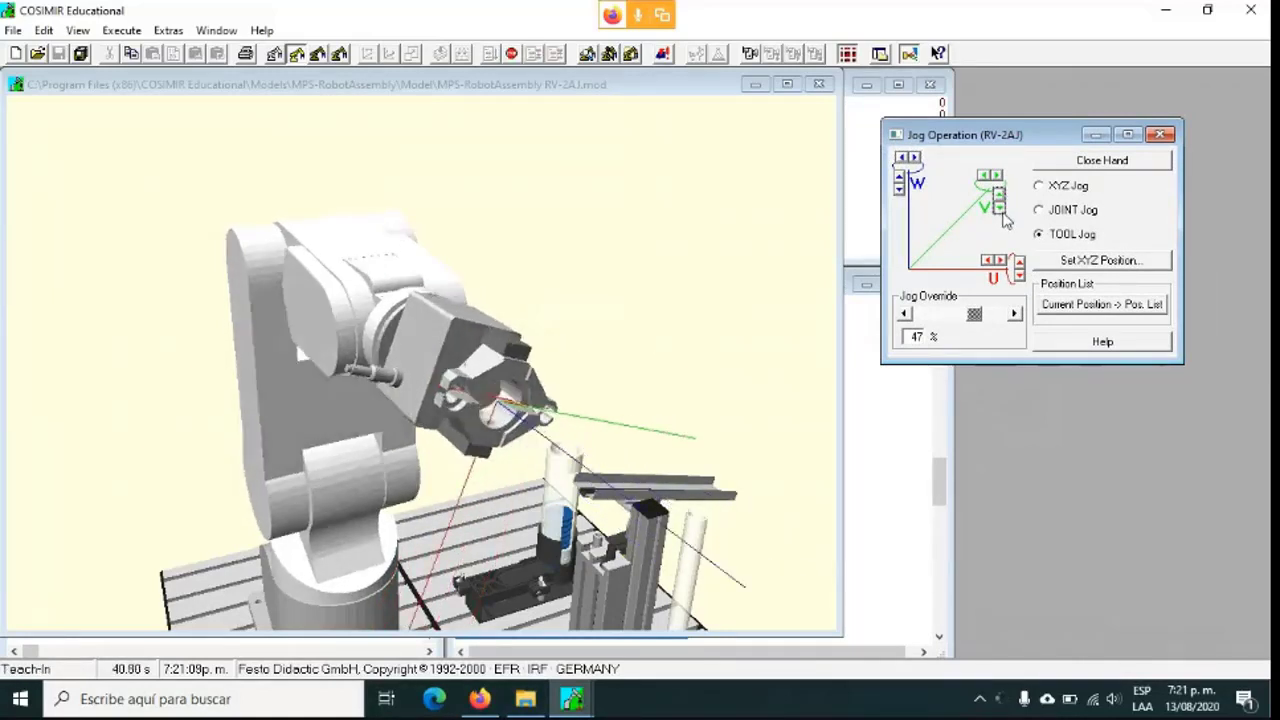
click(1000, 208)
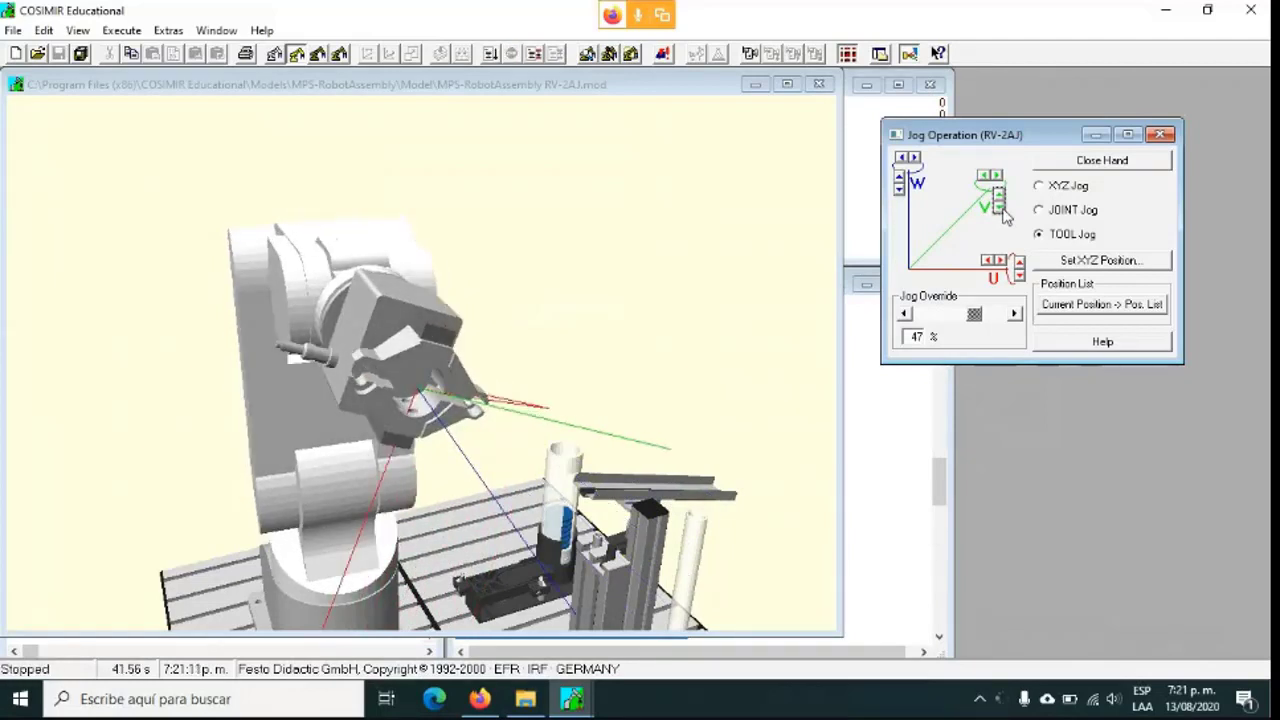
click(1000, 202)
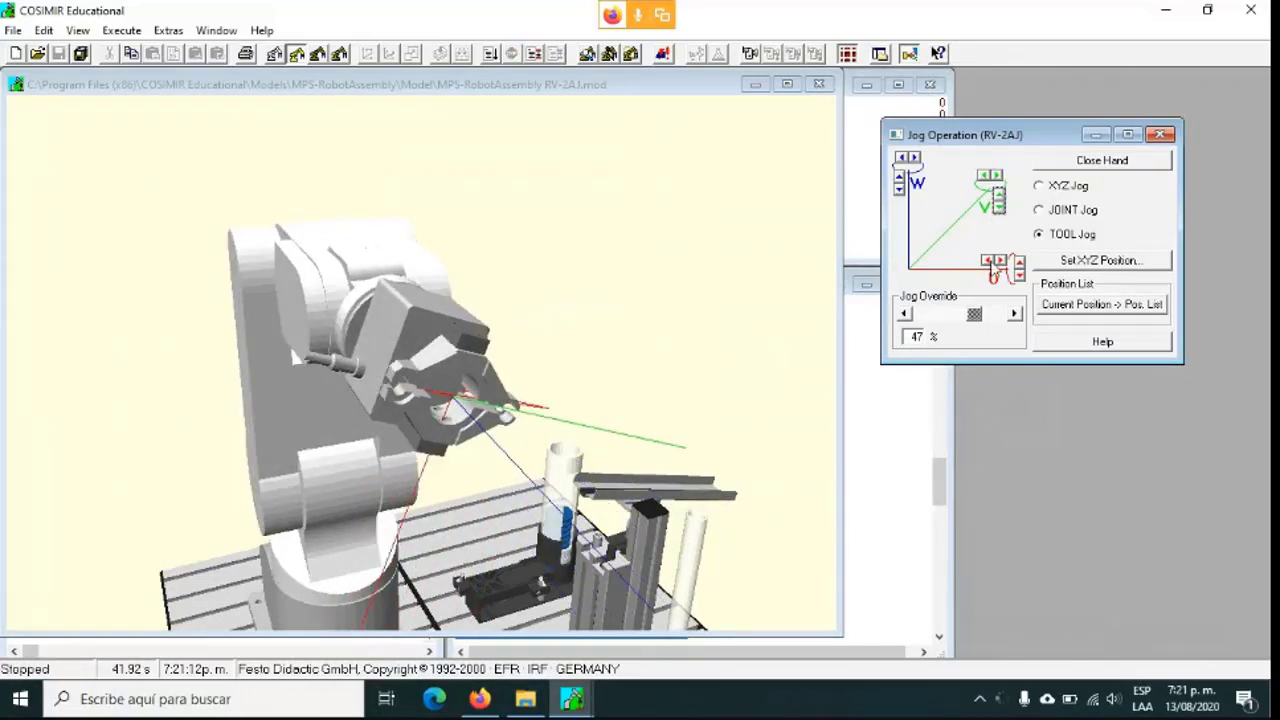
click(990, 260)
click(1000, 260)
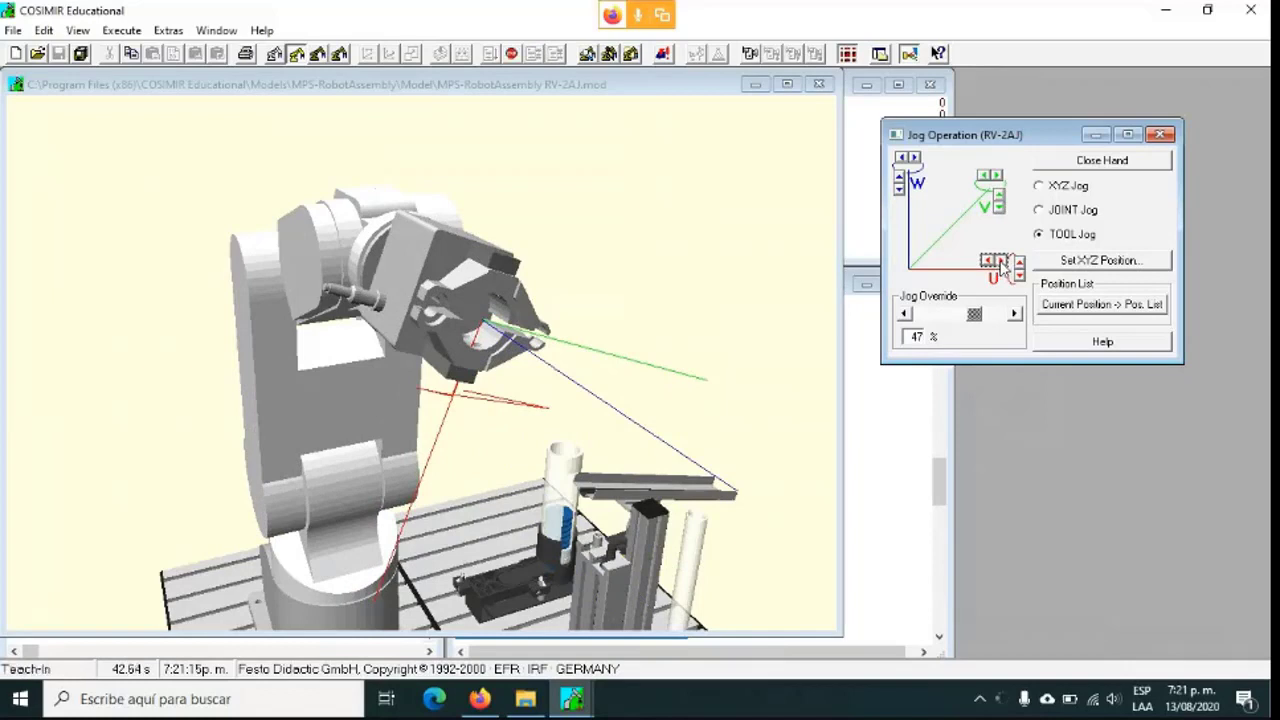
Lower the Jog Override to 21 % and jog the tool along the U axis.
click(724, 410)
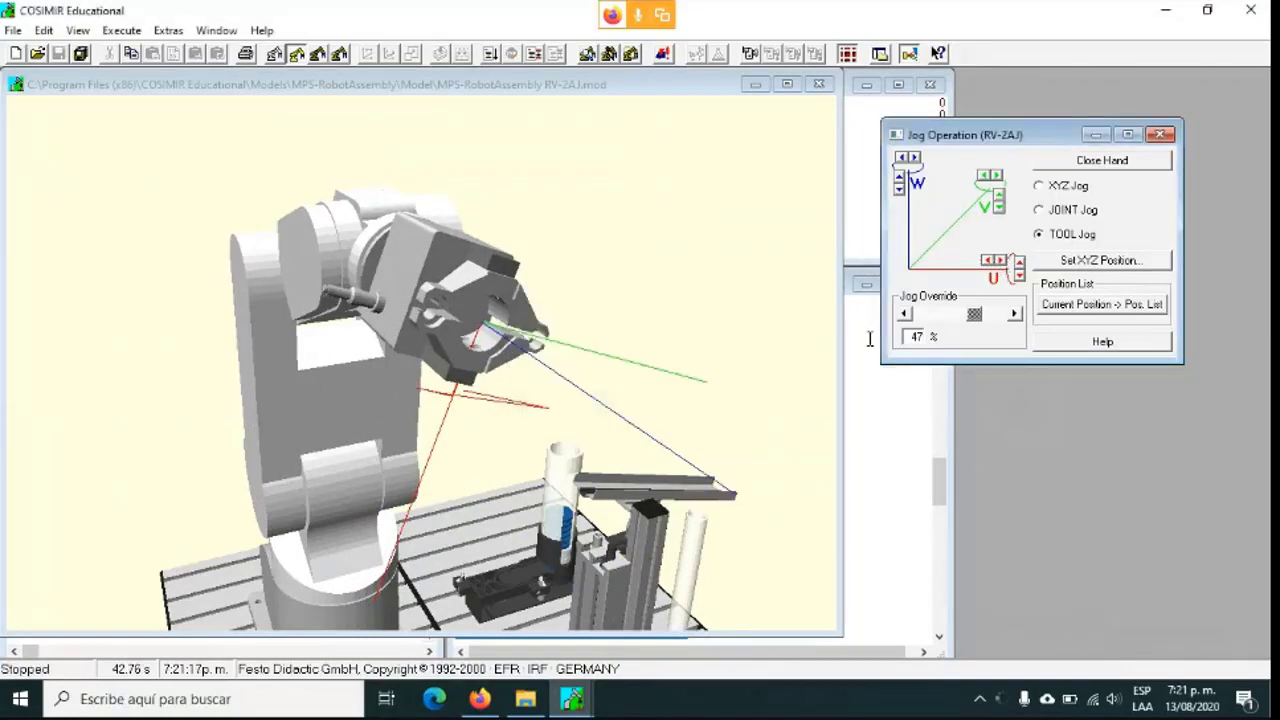
drag(972, 315, 955, 316)
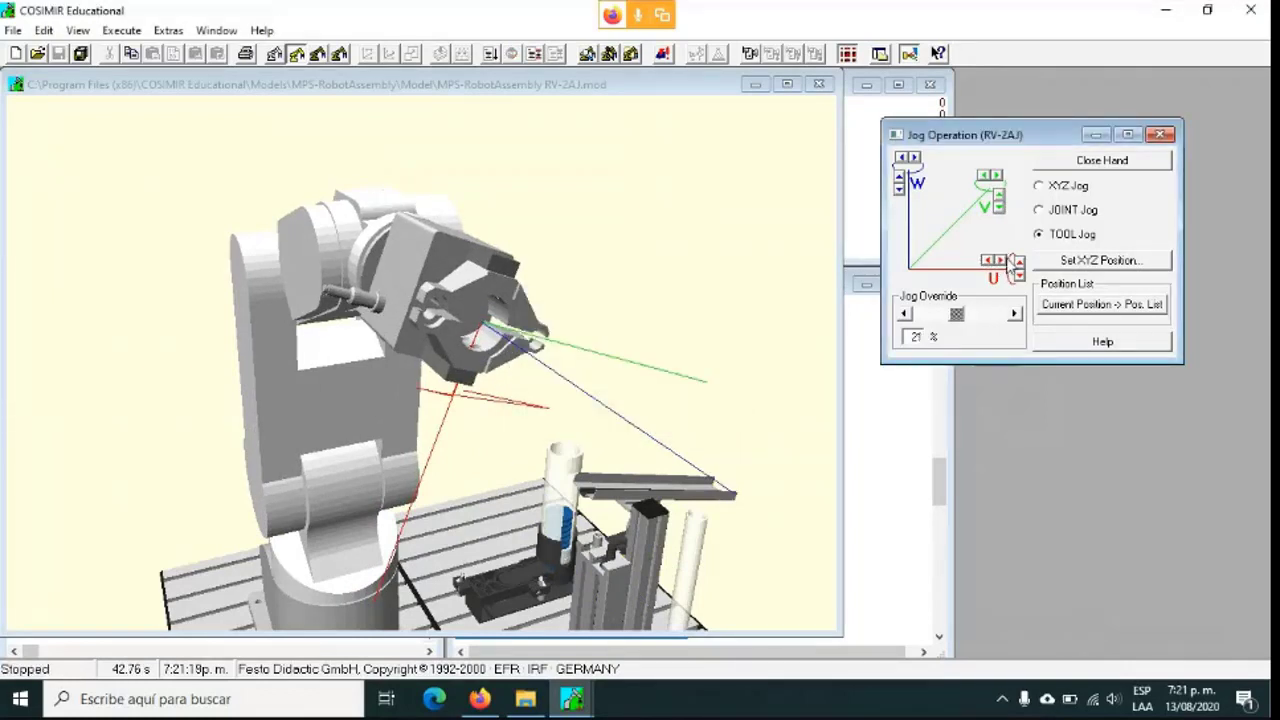
click(1003, 260)
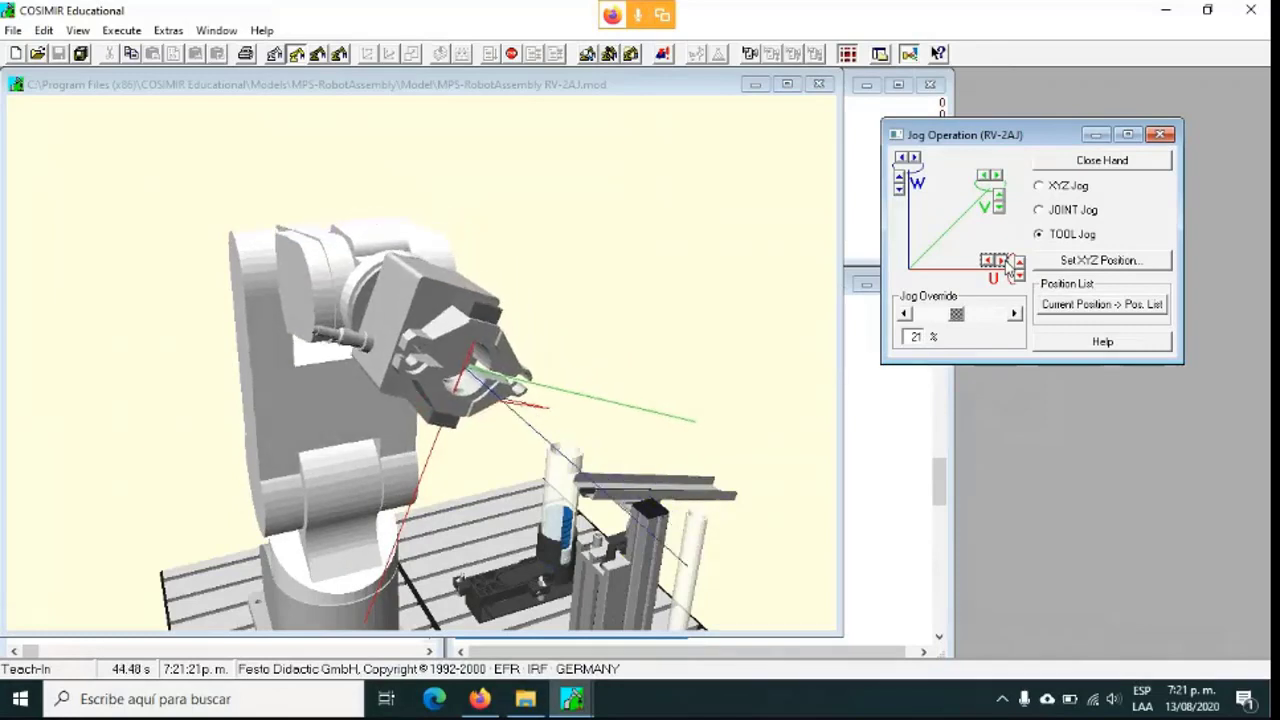
Jog the tool's rotation about W, and move the tool both ways along the U and V axes at 21 %.
click(917, 158)
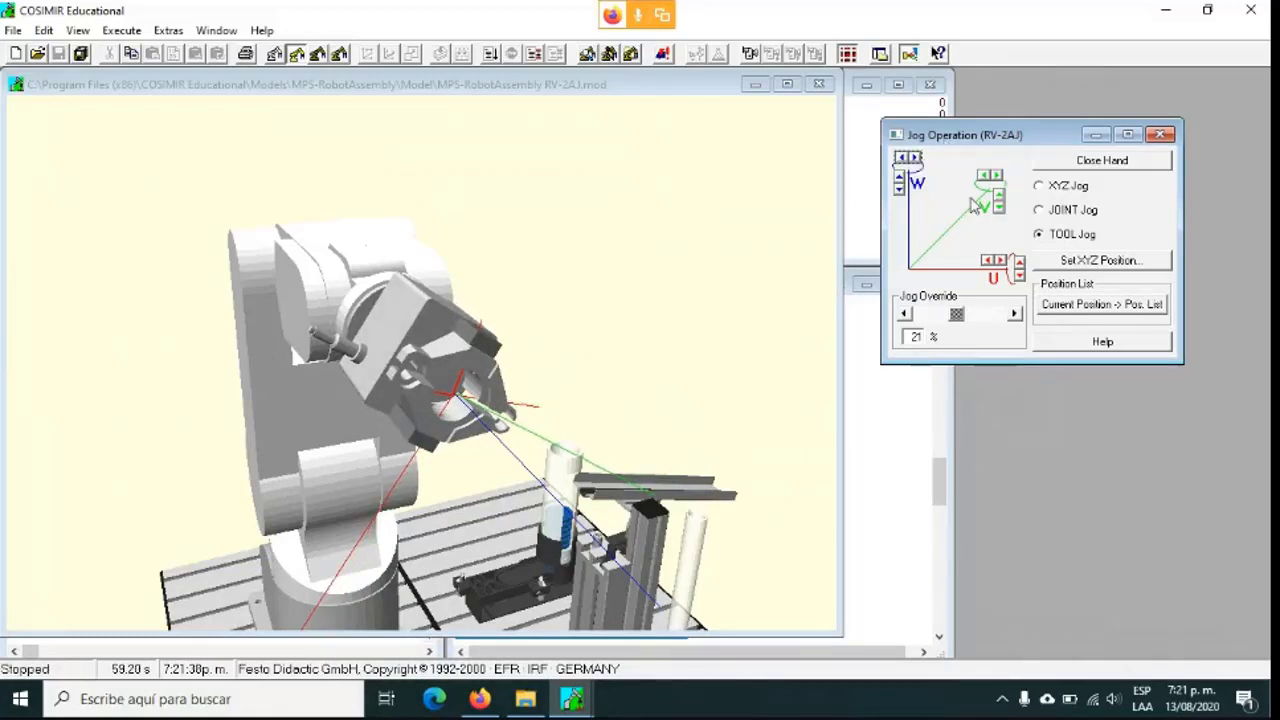
click(1002, 262)
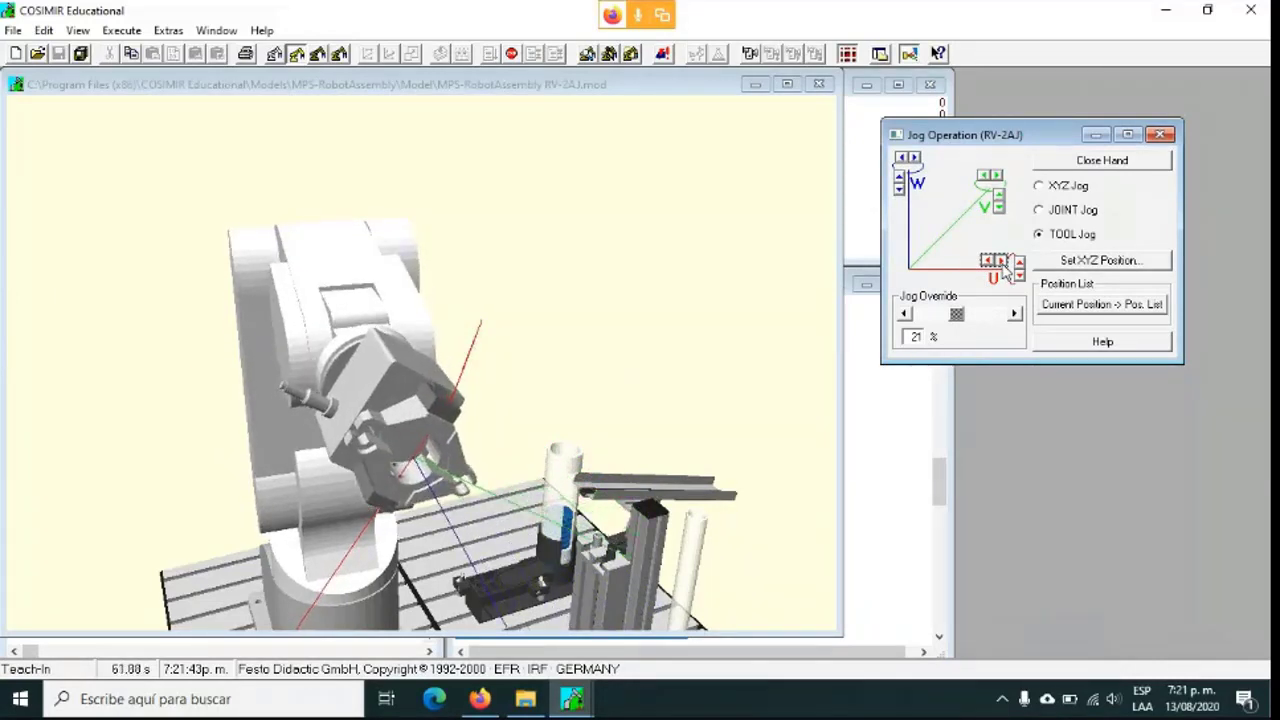
click(991, 260)
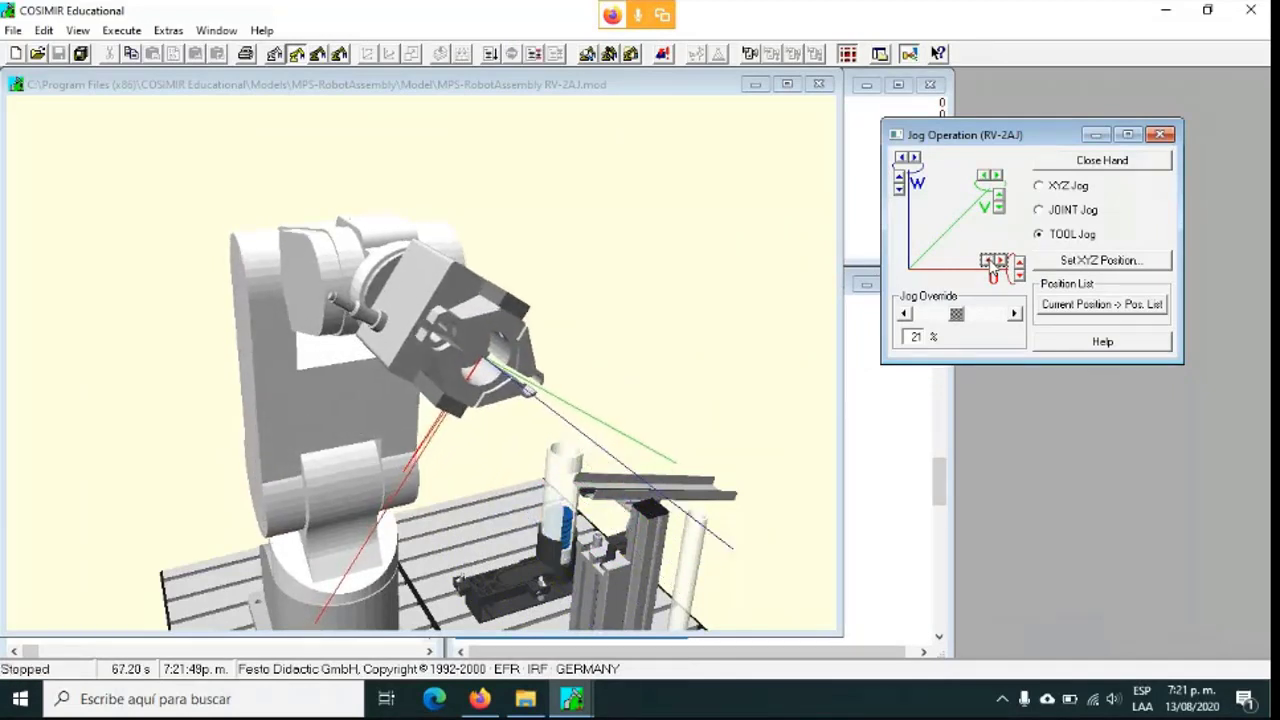
click(999, 207)
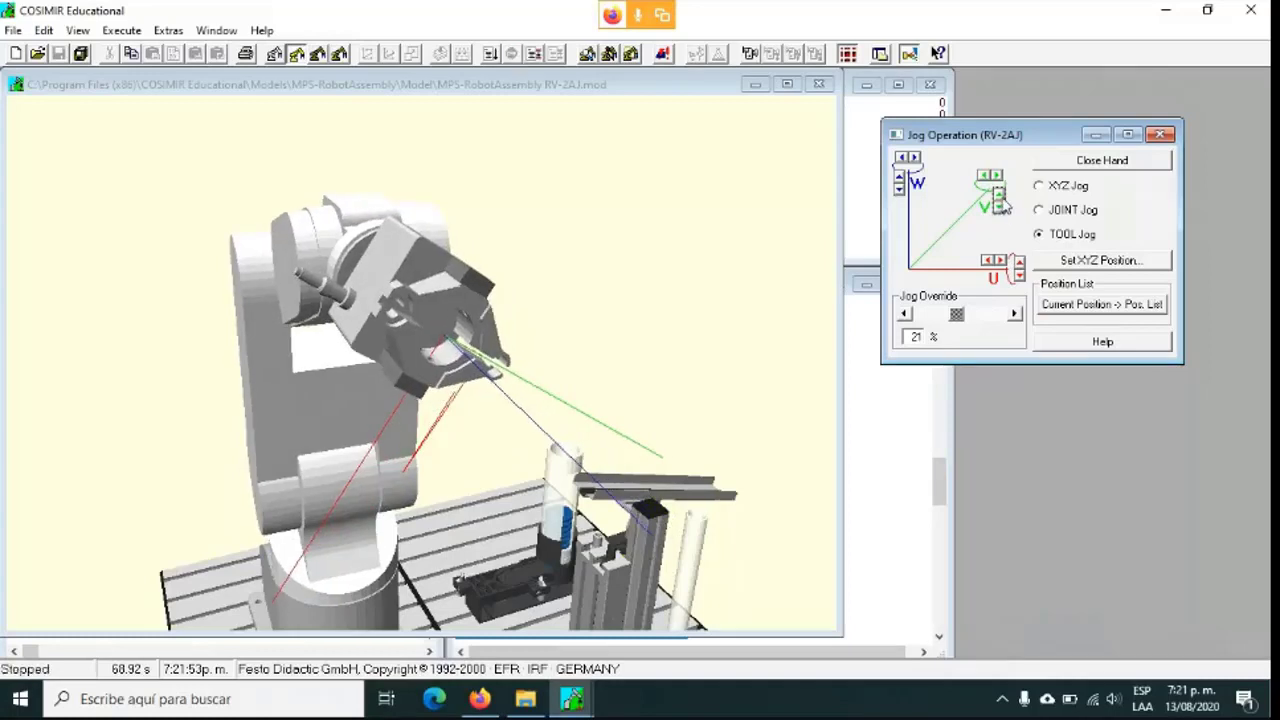
click(1000, 199)
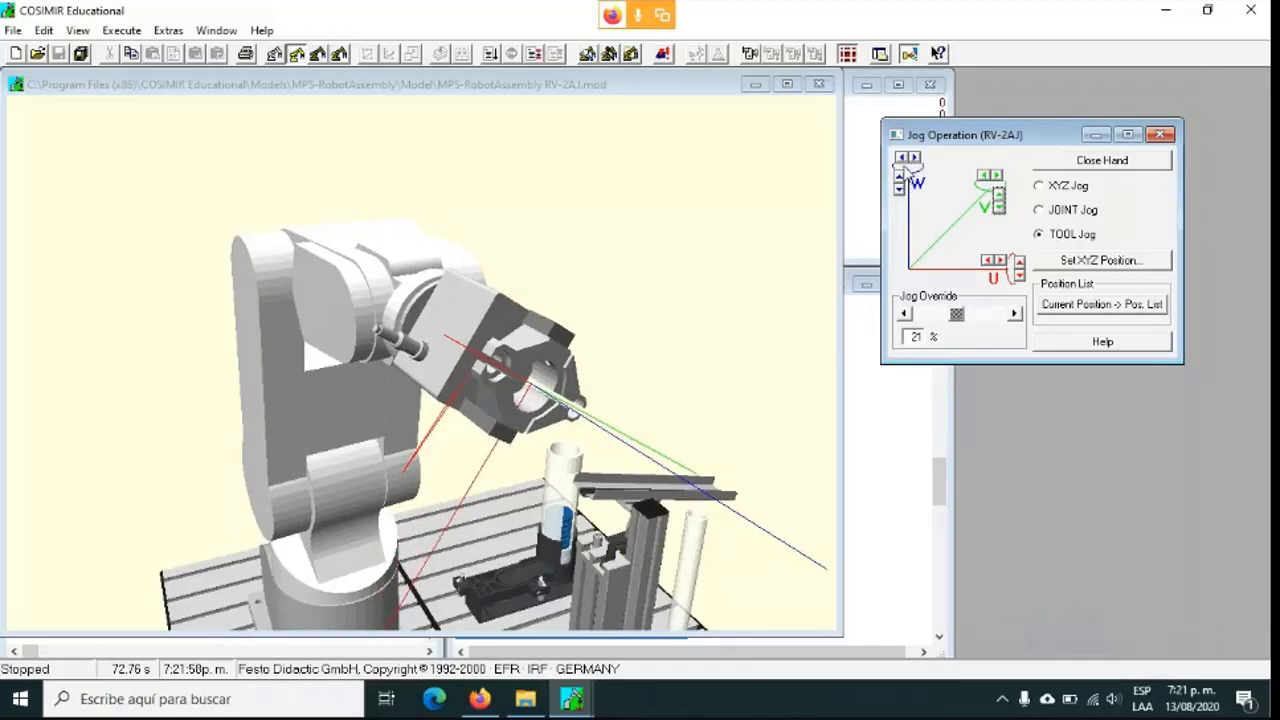
Raise the Jog Override to 47 % and jog the tool's rotation about the W and U axes.
drag(952, 314, 975, 314)
click(914, 159)
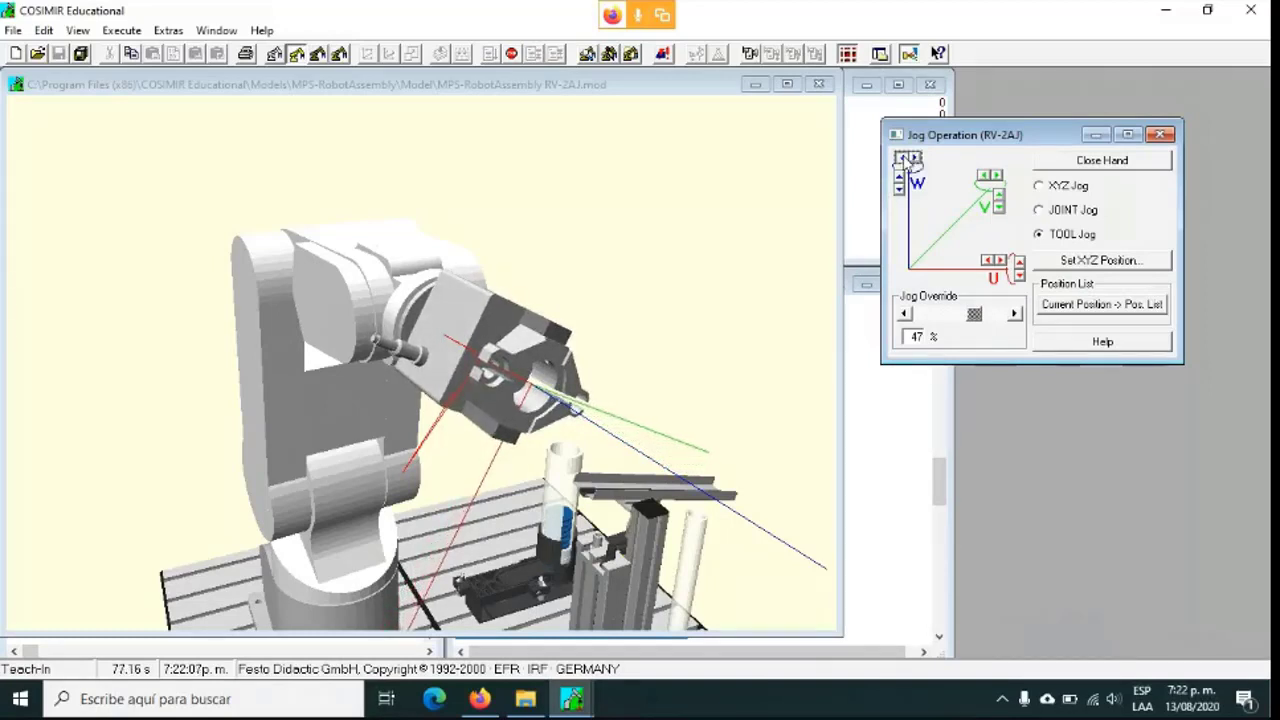
click(1019, 271)
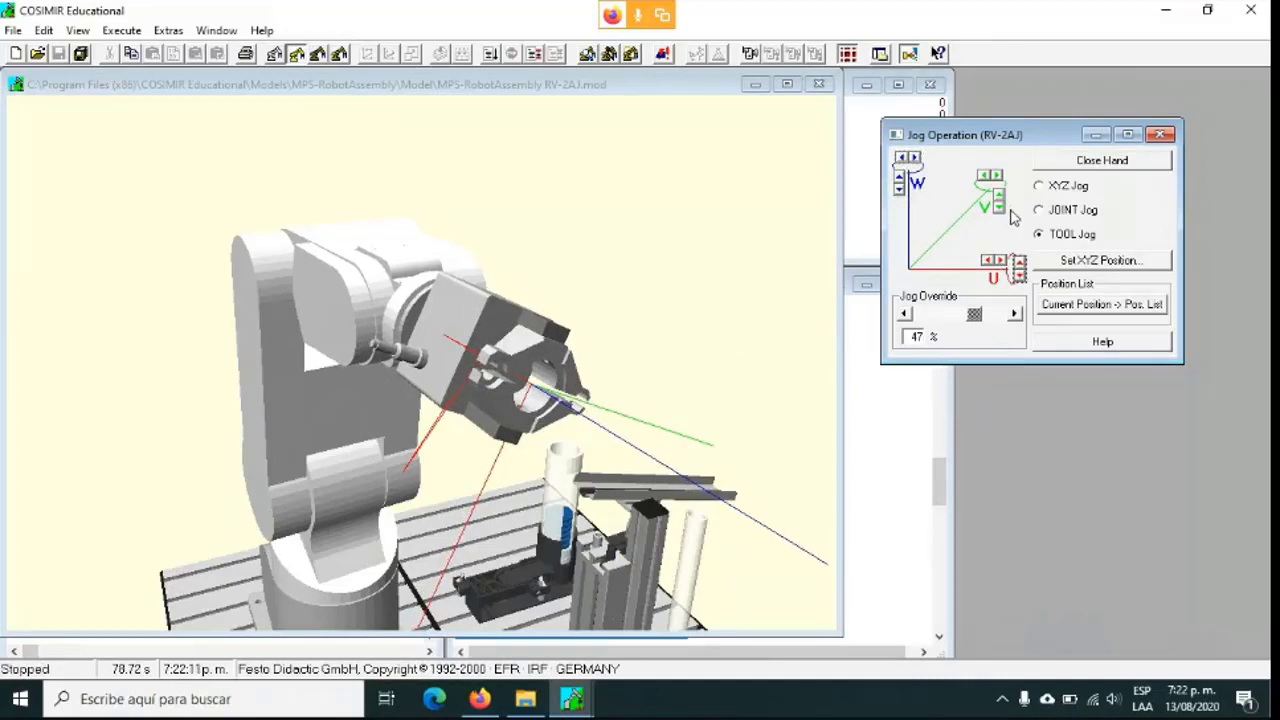
Switch to JOINT Jog, jog the Pitch joint in both directions, and rotate the Roll joint.
click(1061, 211)
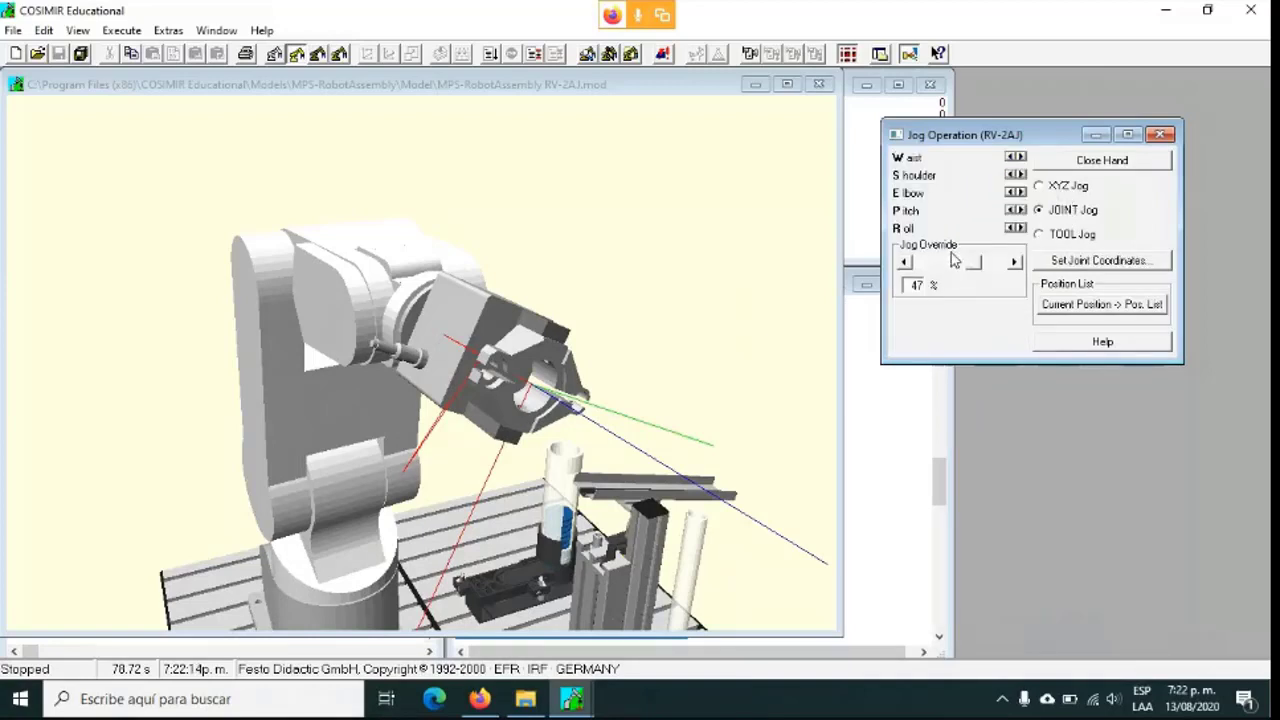
click(1011, 211)
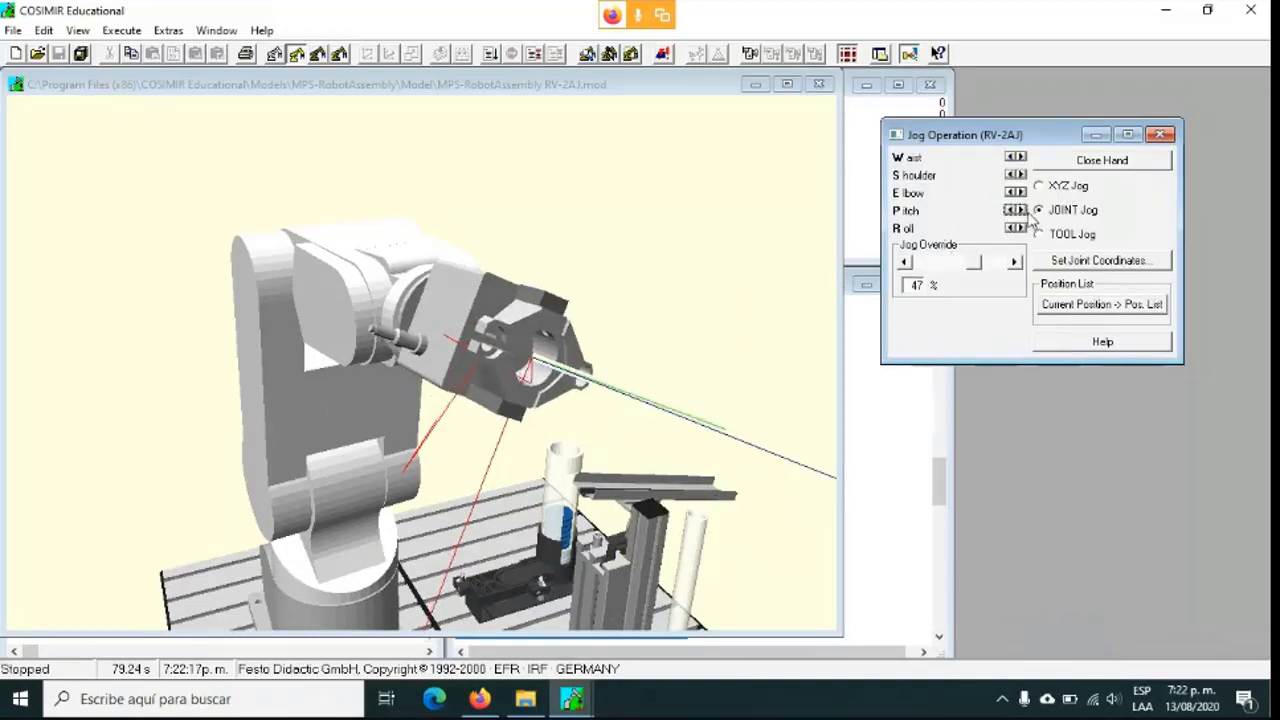
click(1019, 211)
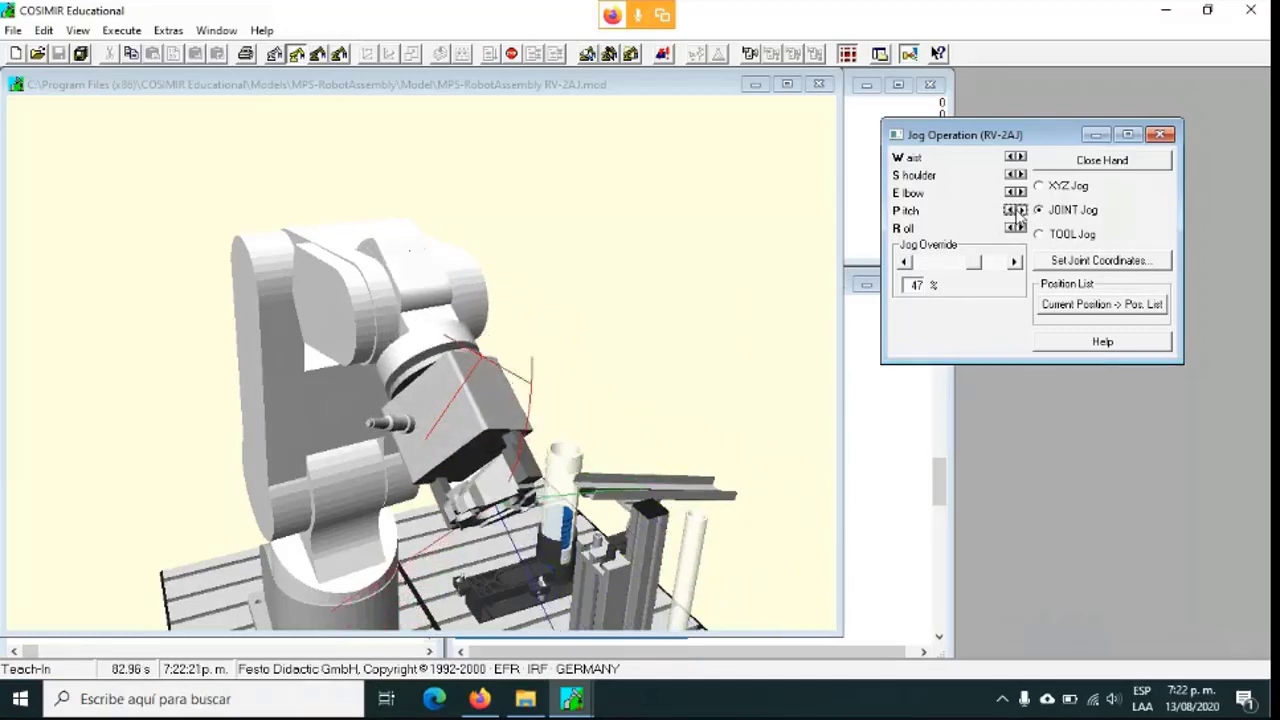
click(1010, 212)
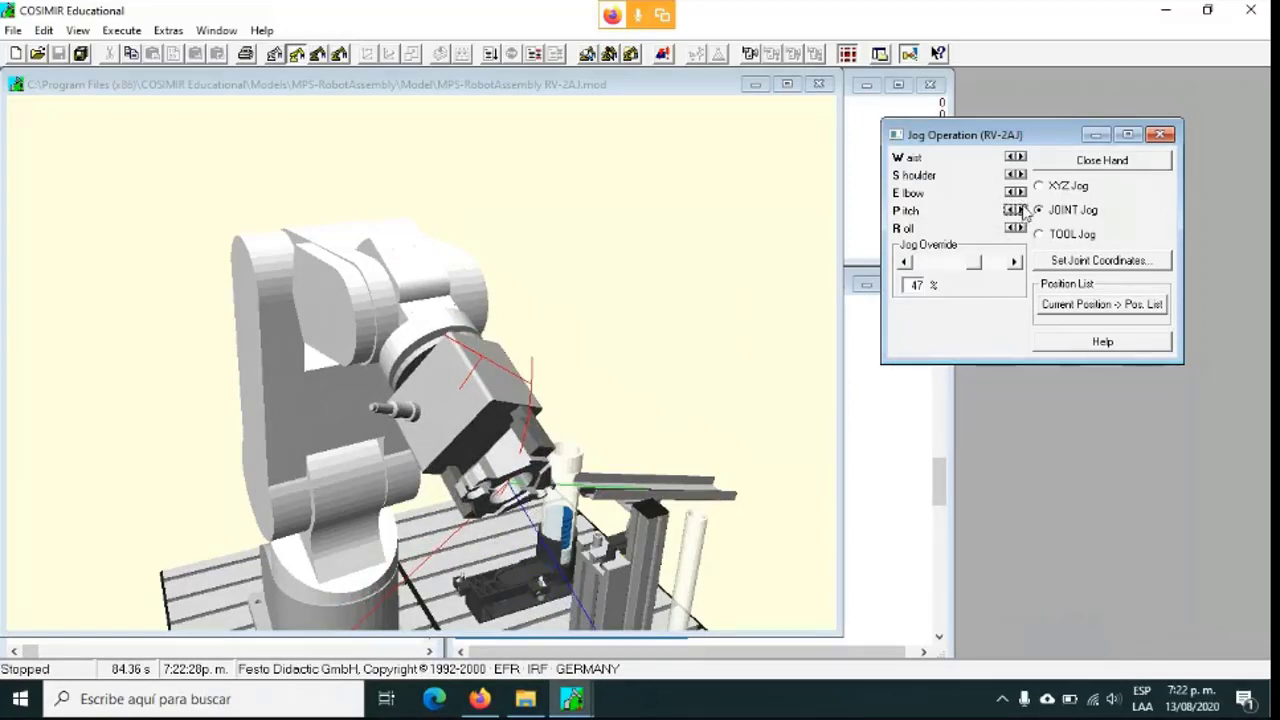
click(1020, 228)
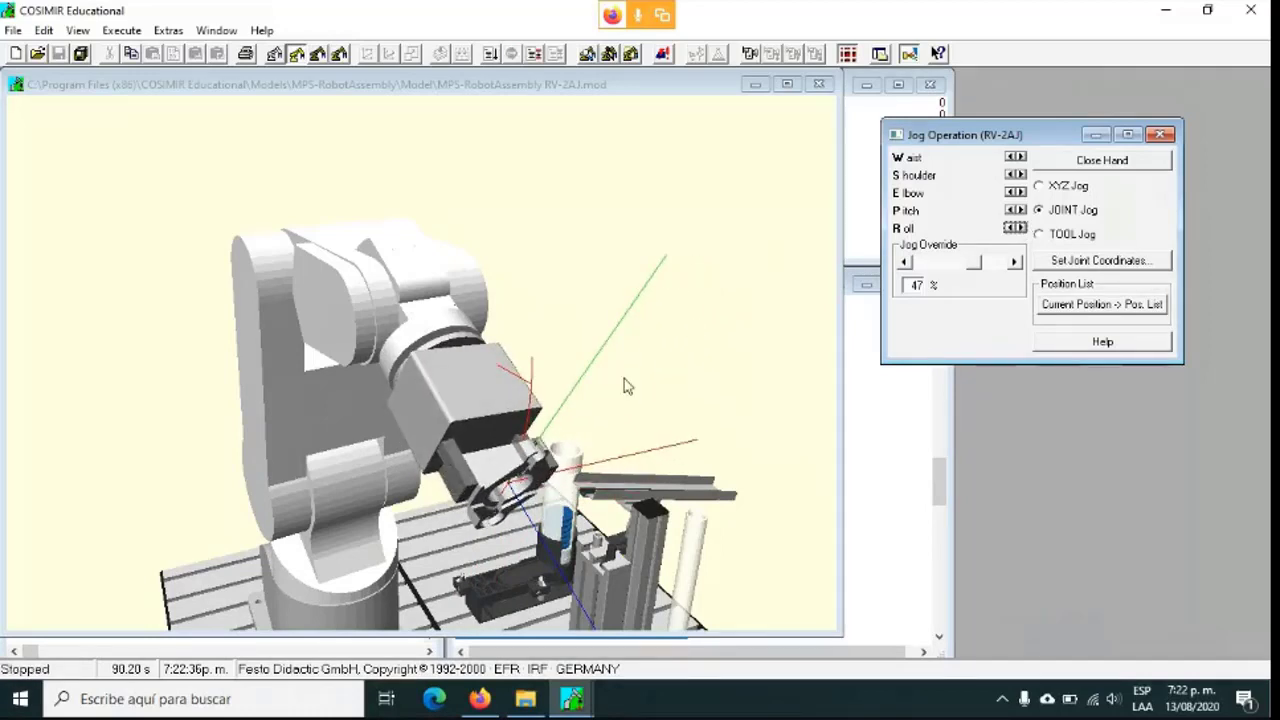
Return to TOOL Jog, lower the Jog Override to 15 %, and jog the tool along the U and V axes.
click(1040, 234)
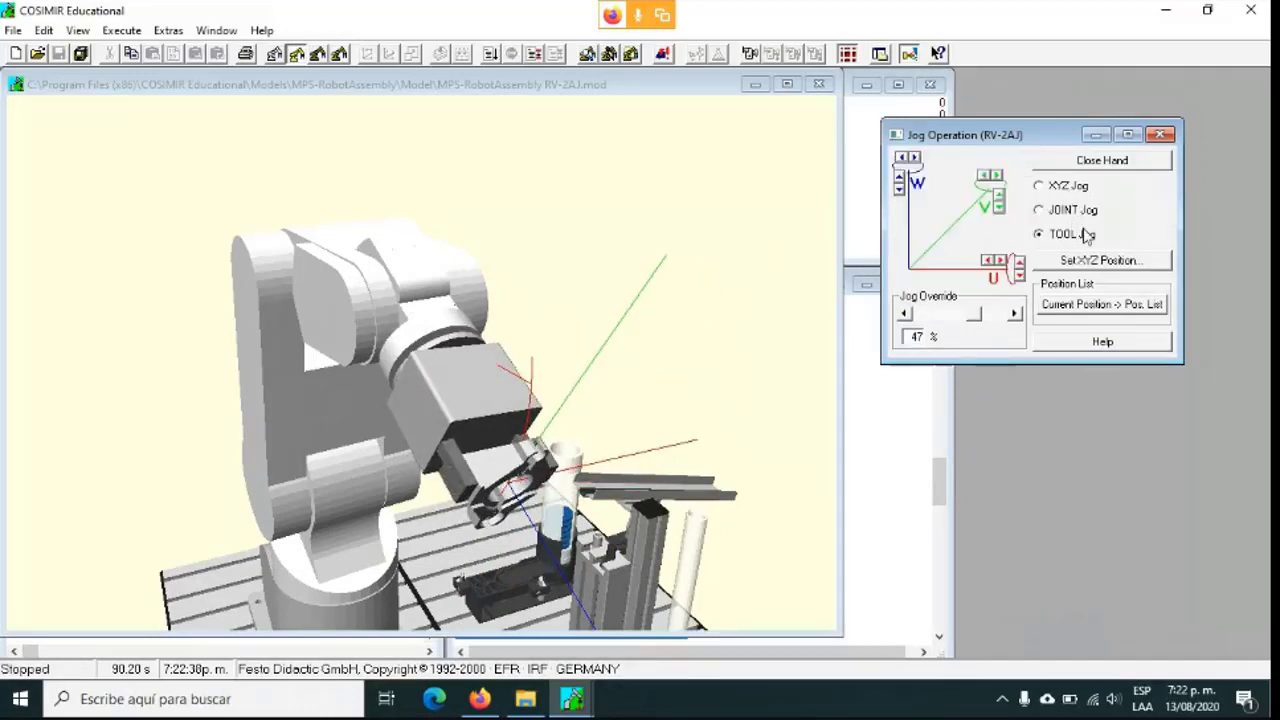
click(999, 203)
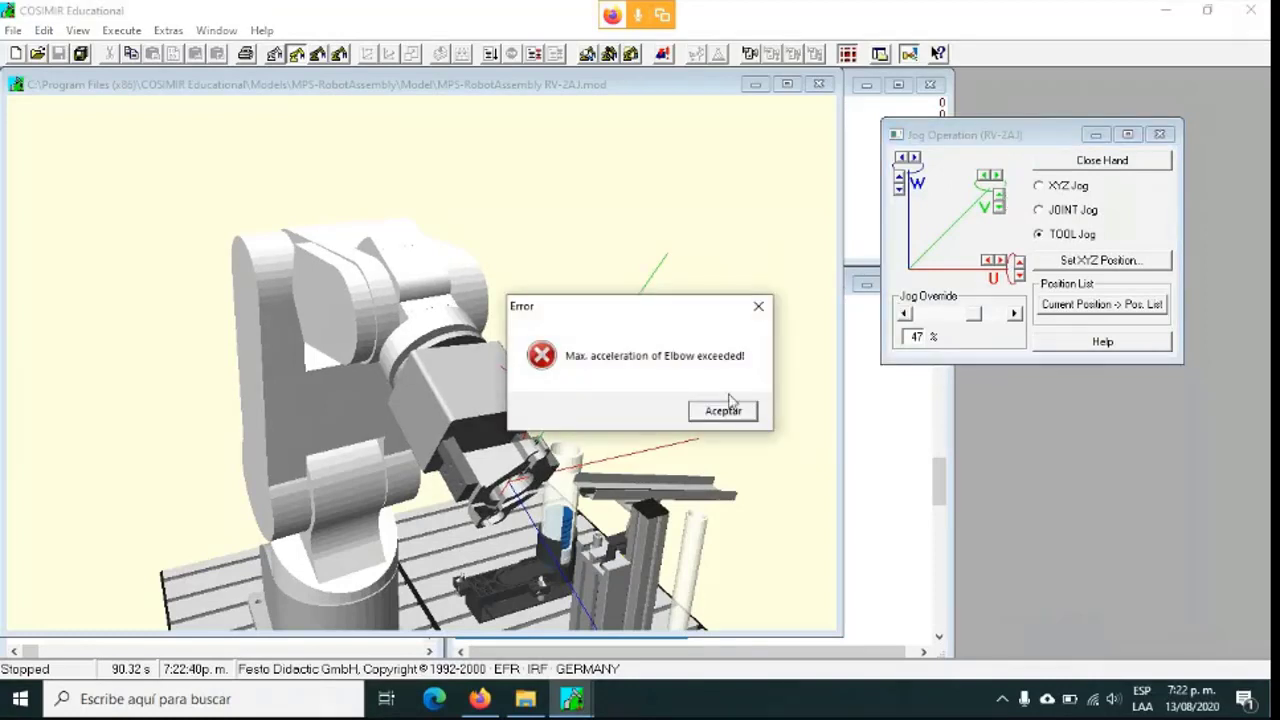
click(723, 410)
drag(976, 314, 951, 318)
click(989, 260)
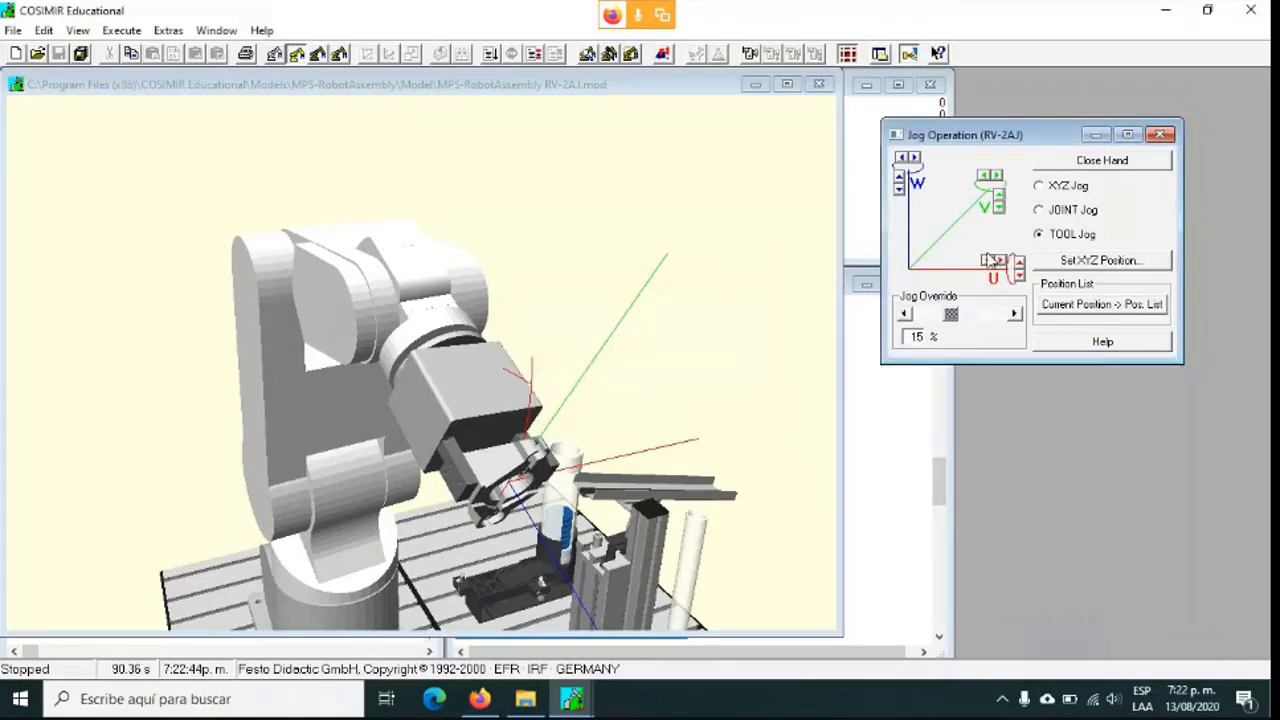
click(989, 260)
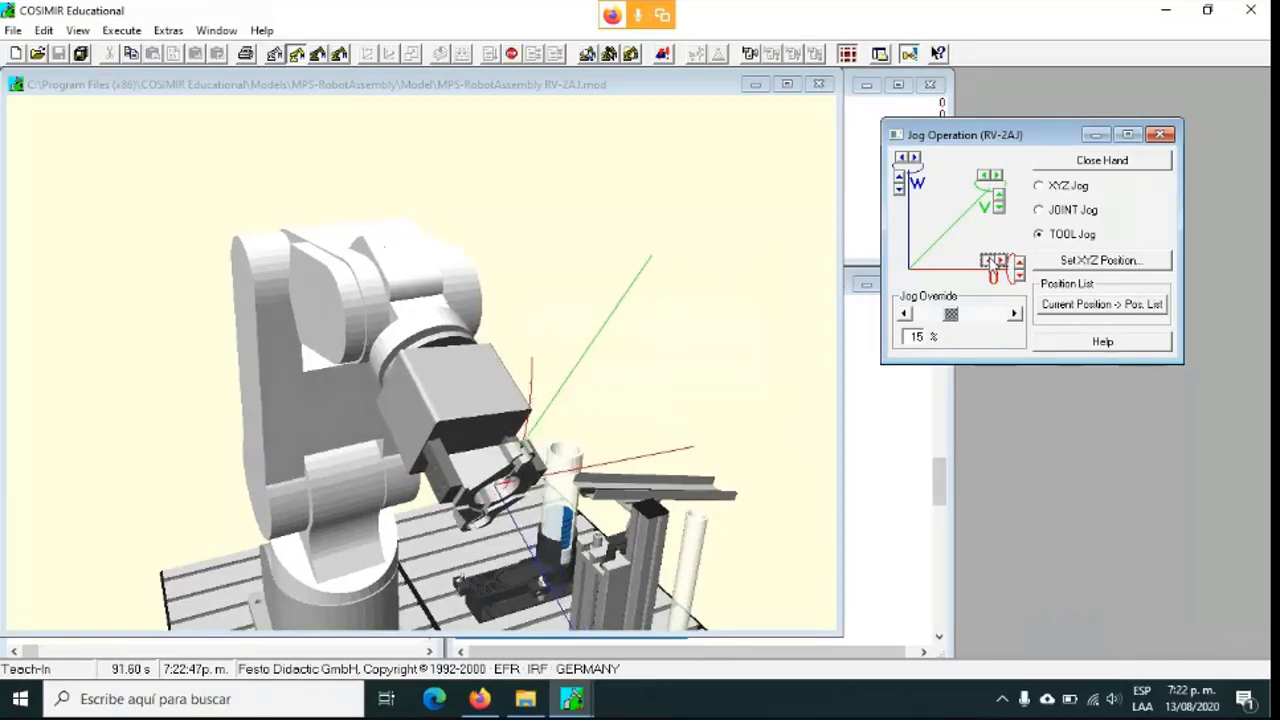
click(997, 201)
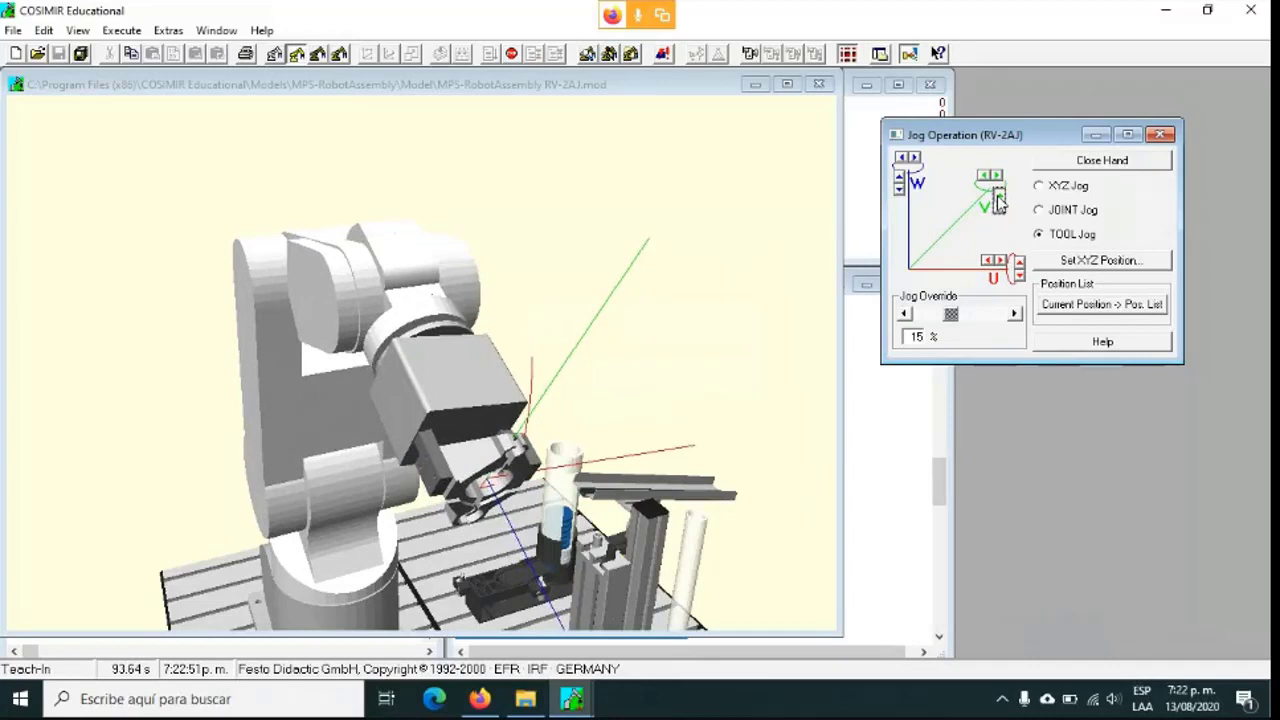
Jog the tool in both directions along the W axis with the Jog Override at 15 %.
click(900, 186)
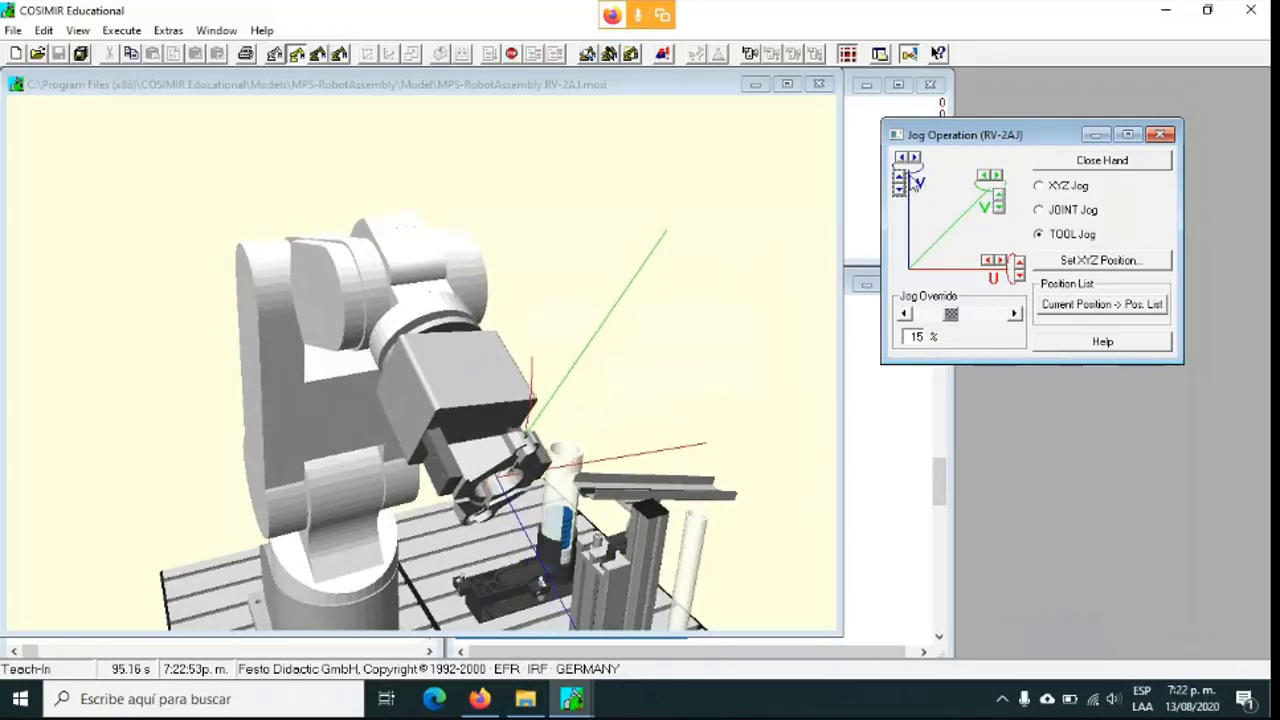
click(900, 187)
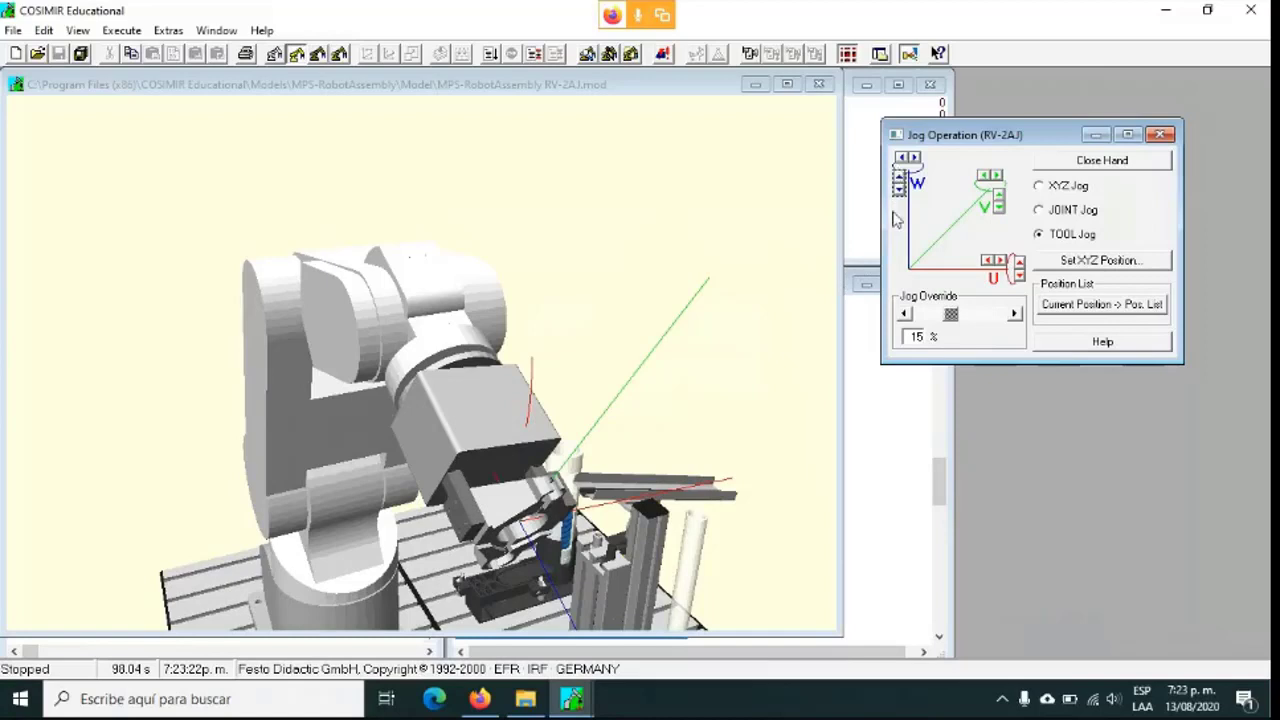
click(900, 195)
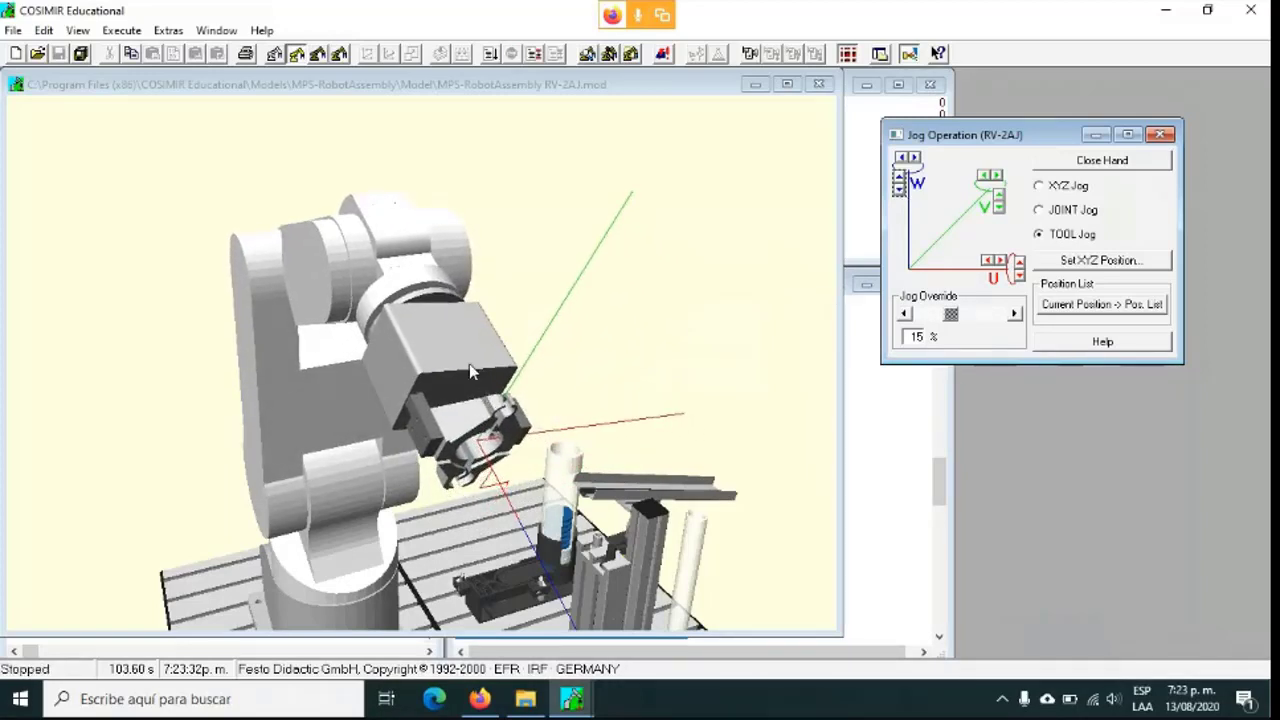
Tilt the gripper with the Pitch joint in JOINT Jog, and jog it both ways along the reoriented W axis in TOOL Jog.
click(1064, 214)
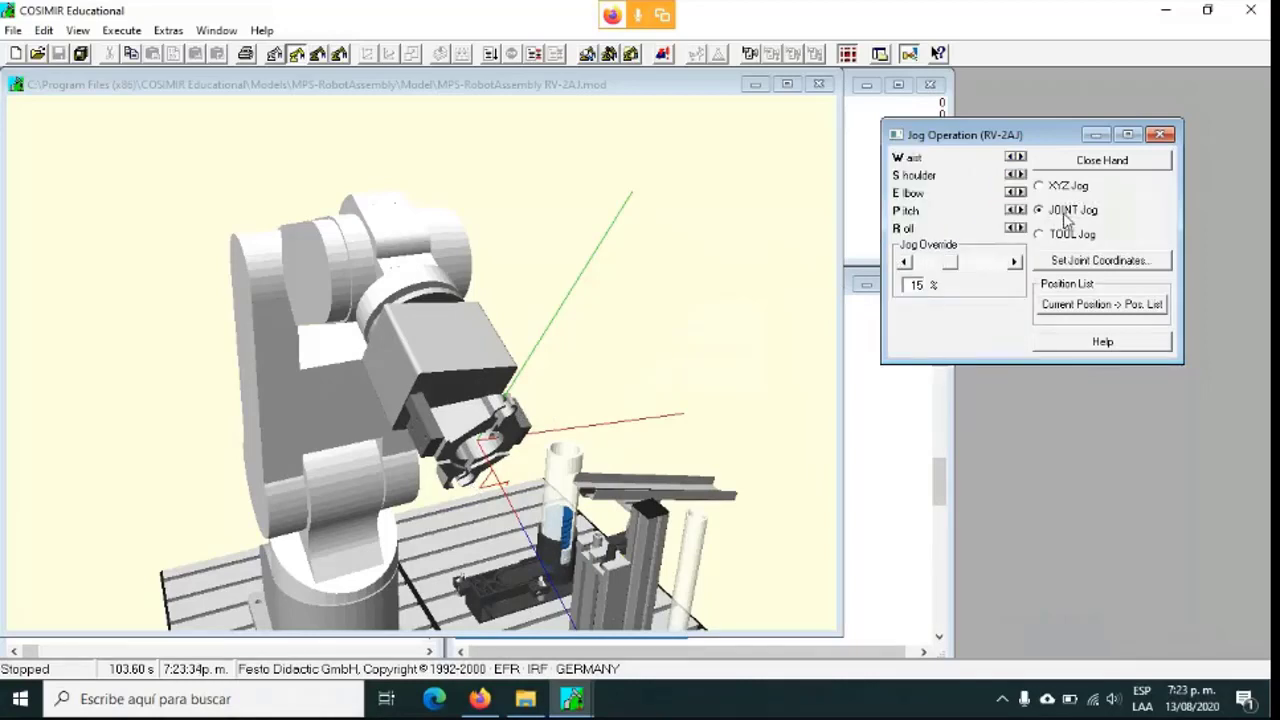
click(1021, 211)
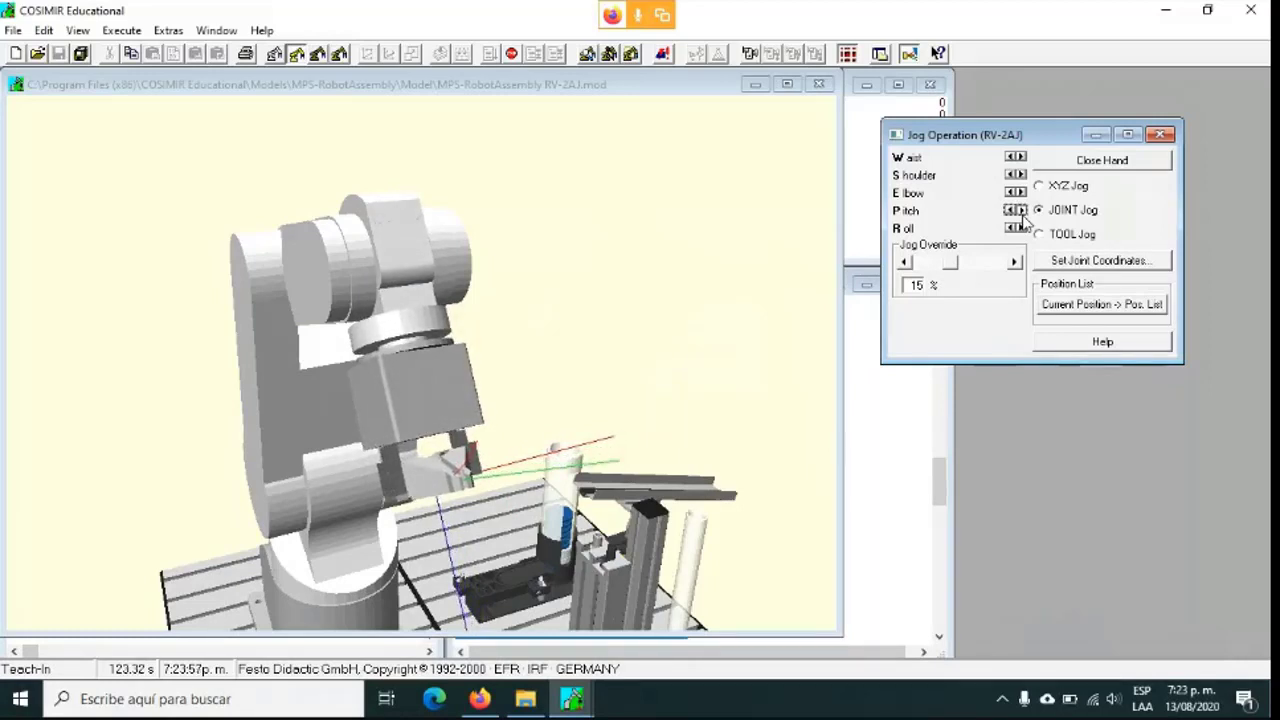
click(1066, 234)
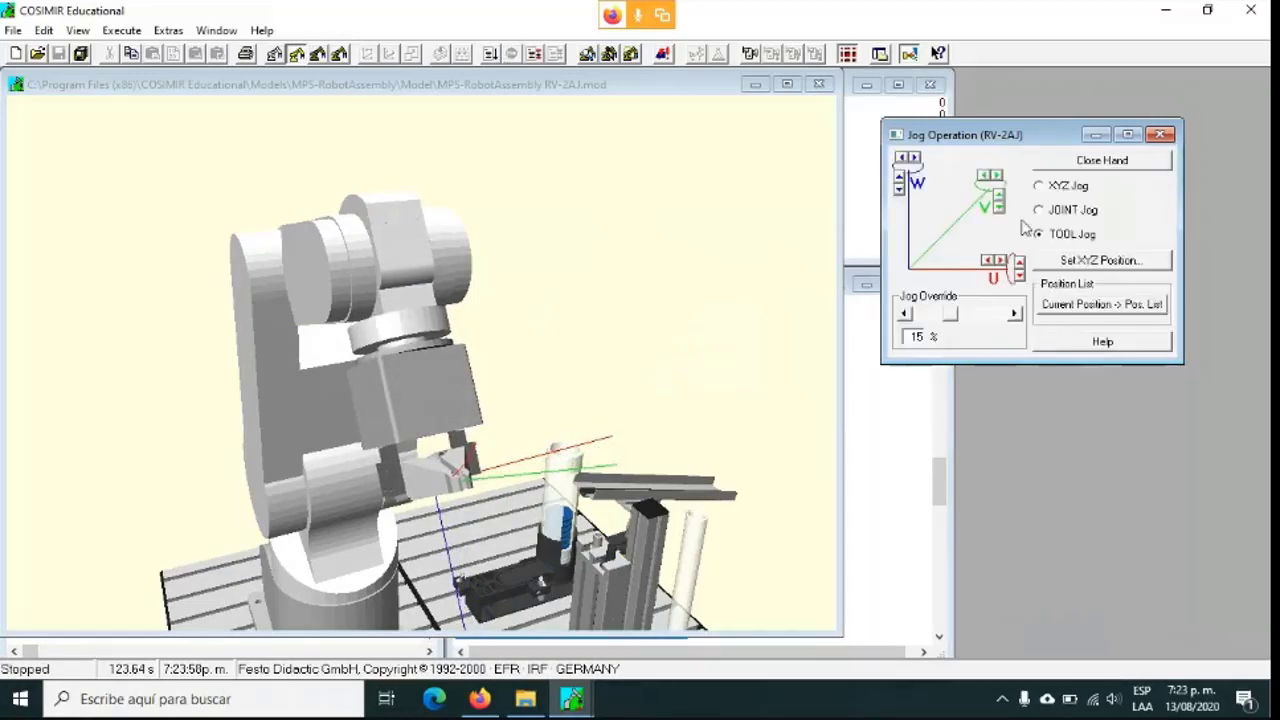
click(898, 180)
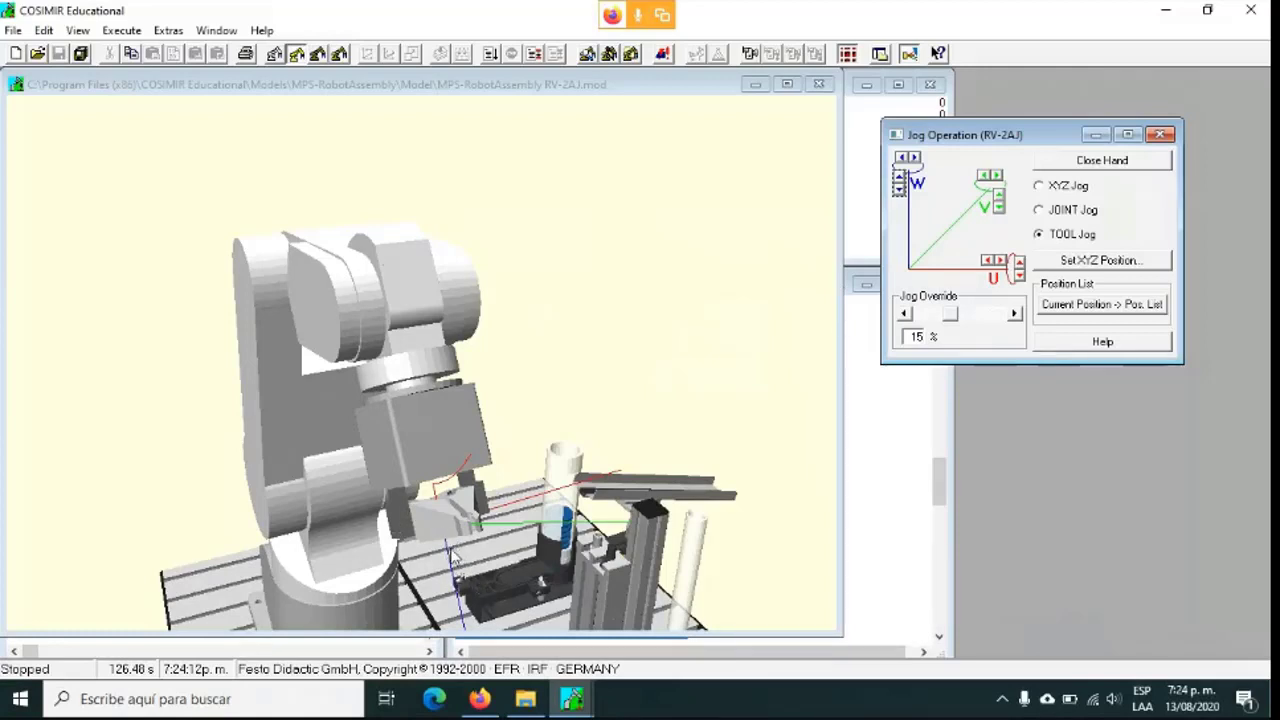
click(900, 190)
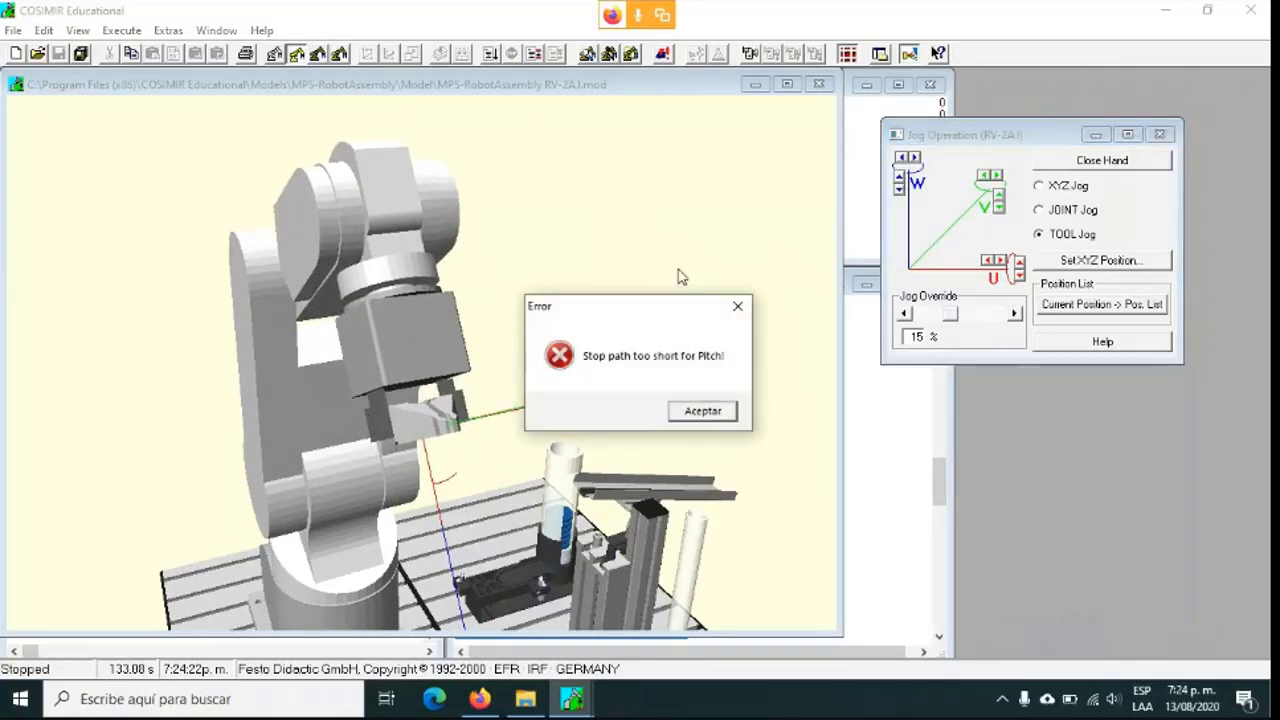
click(690, 410)
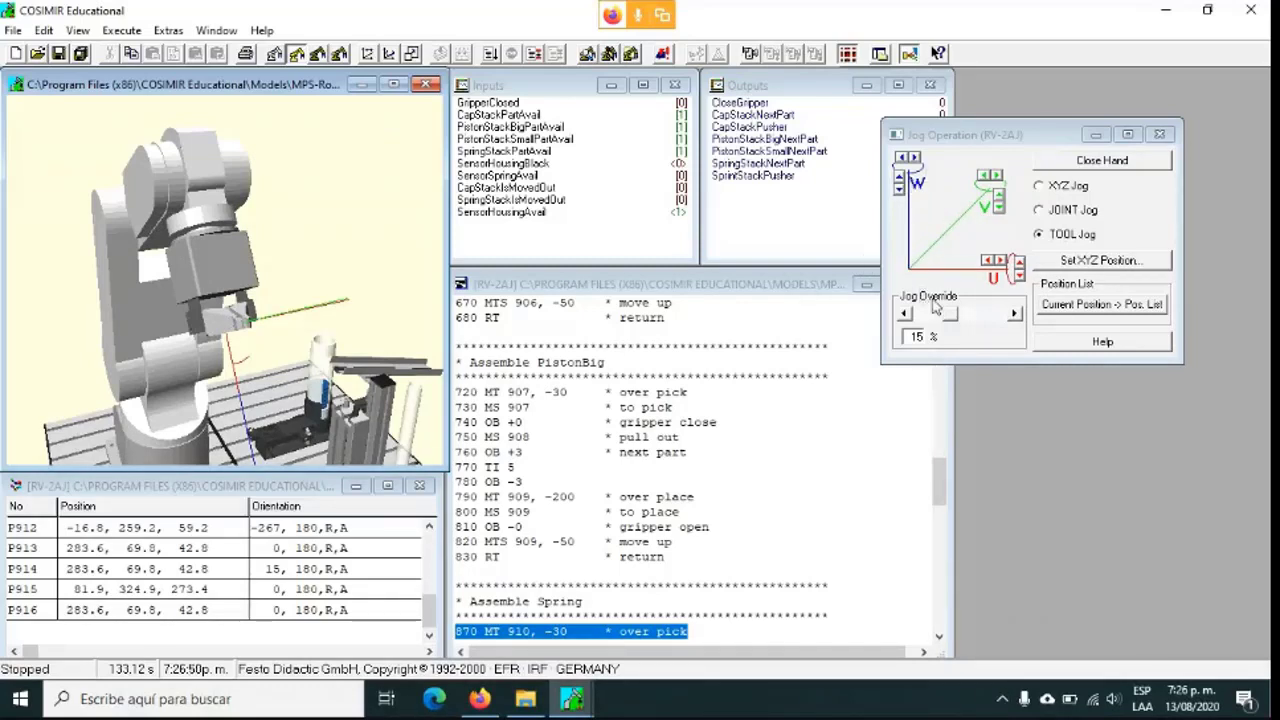
Raise the Jog Override to 43 % and jog the tool along the W and V axes.
drag(950, 314, 972, 314)
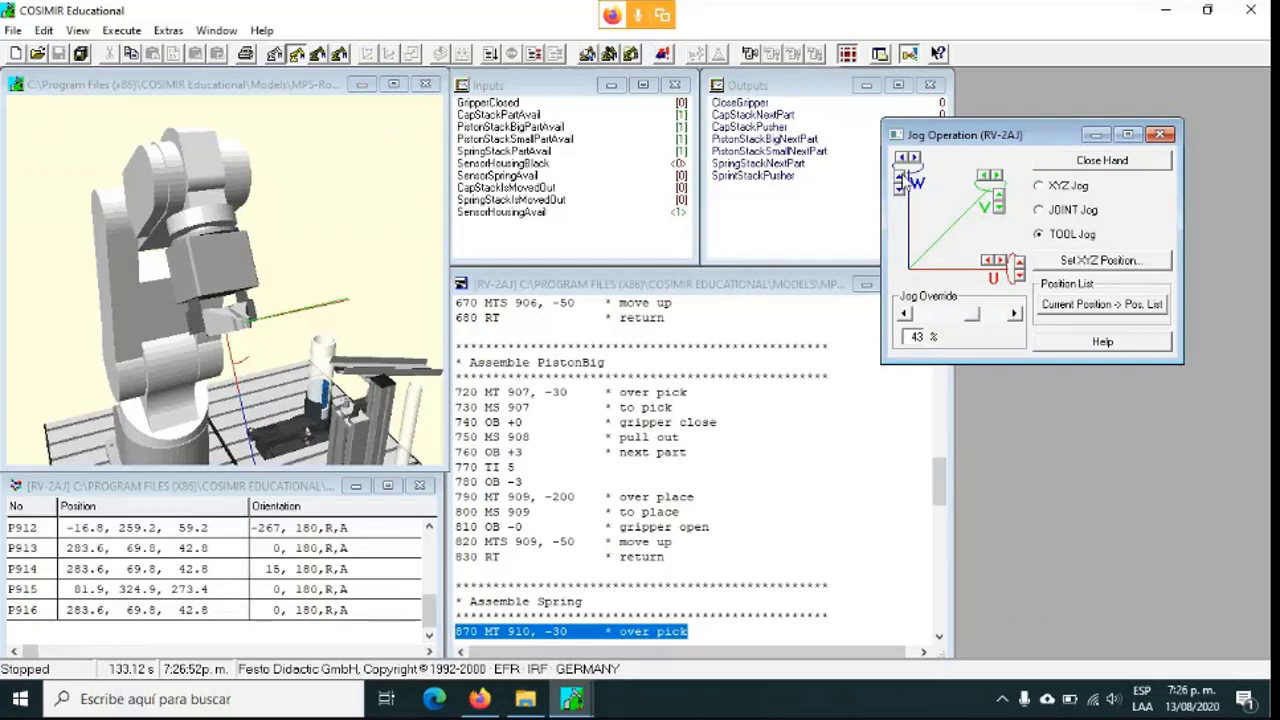
click(899, 178)
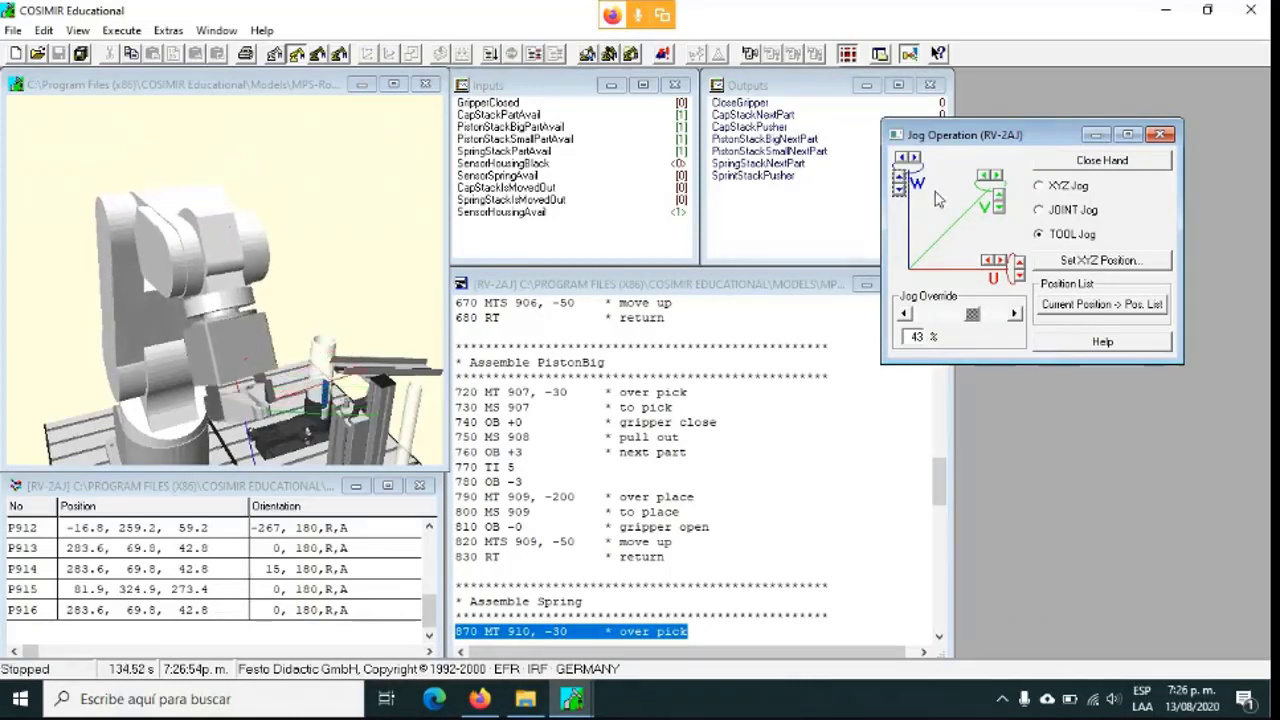
click(1001, 209)
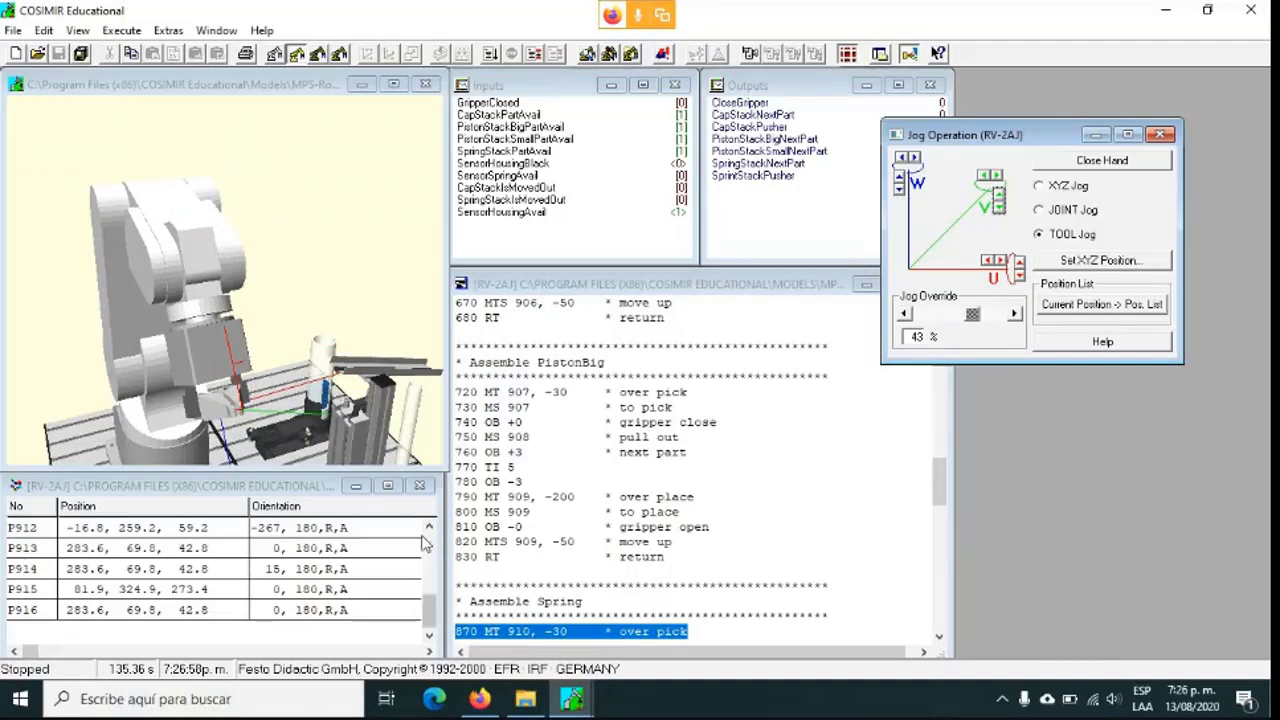
Add the robot's current position to the position list twice.
click(1049, 310)
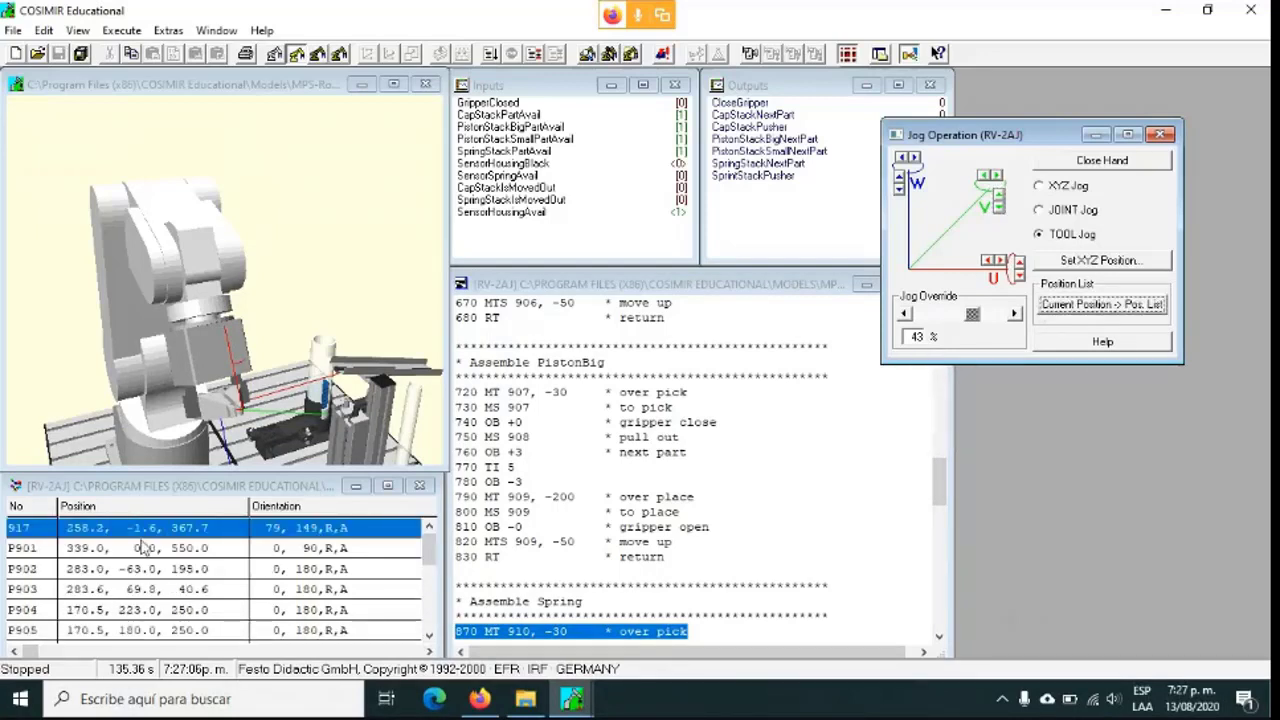
click(33, 651)
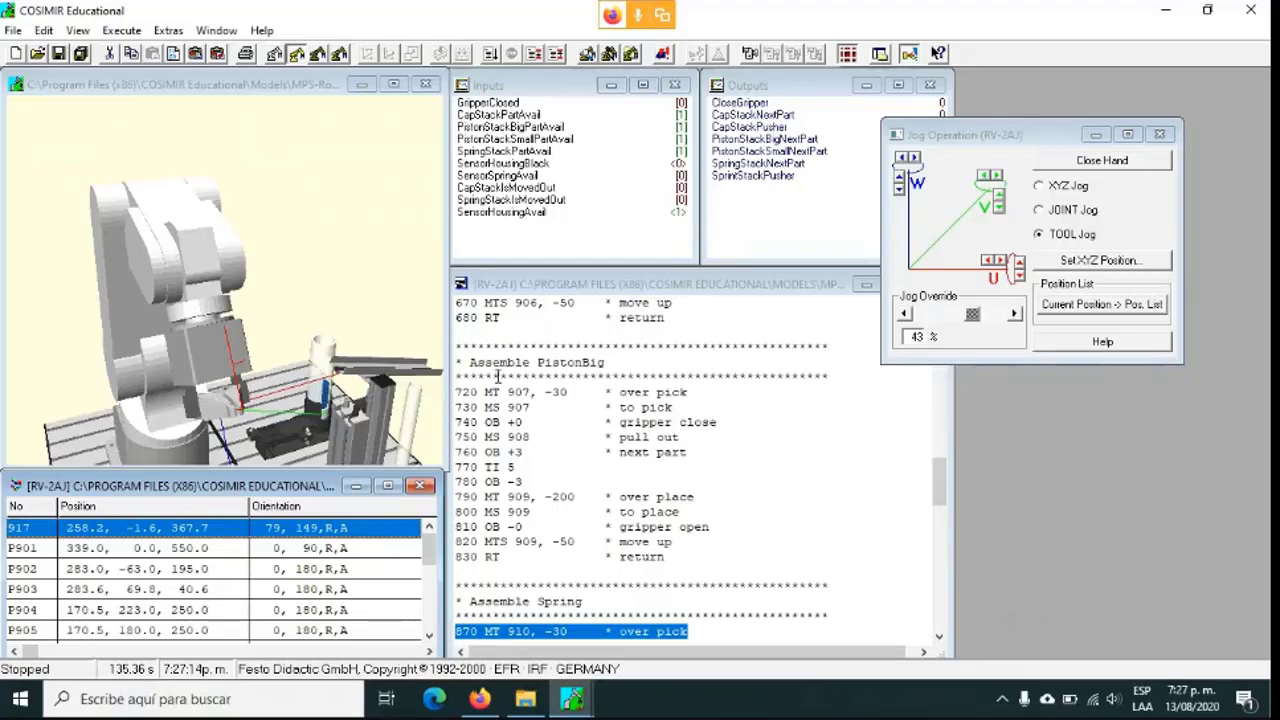
click(1092, 314)
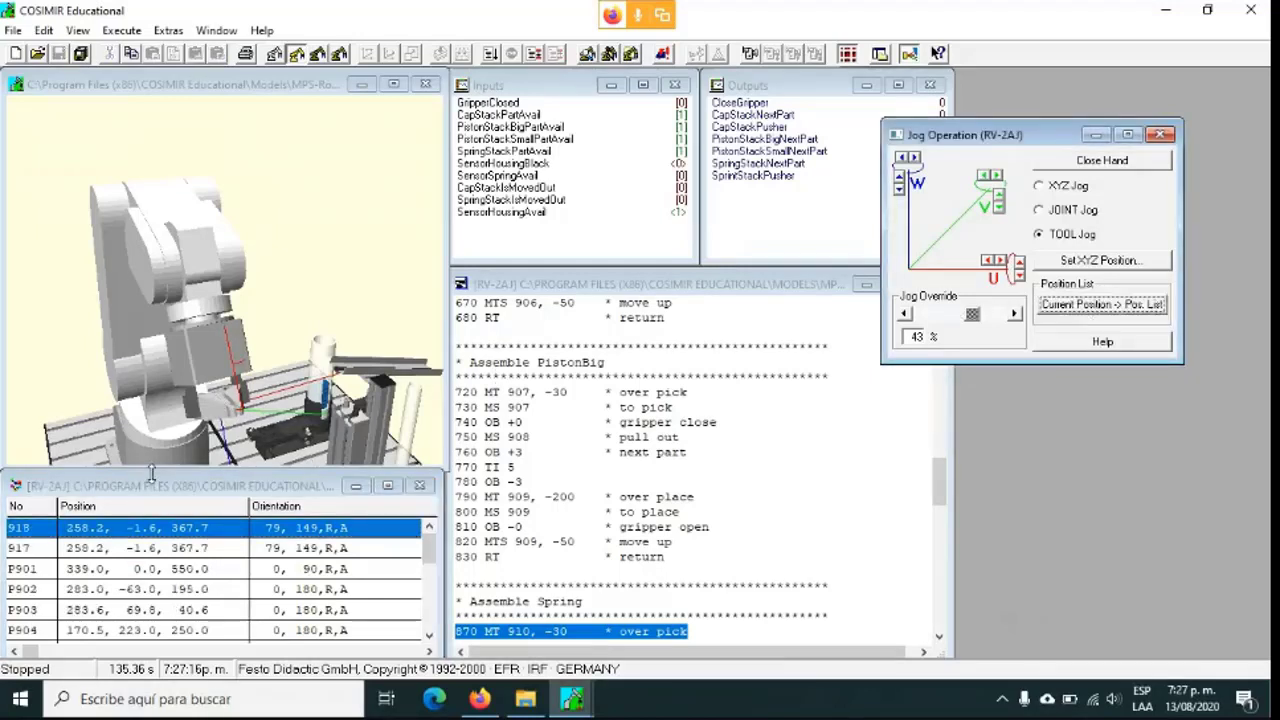